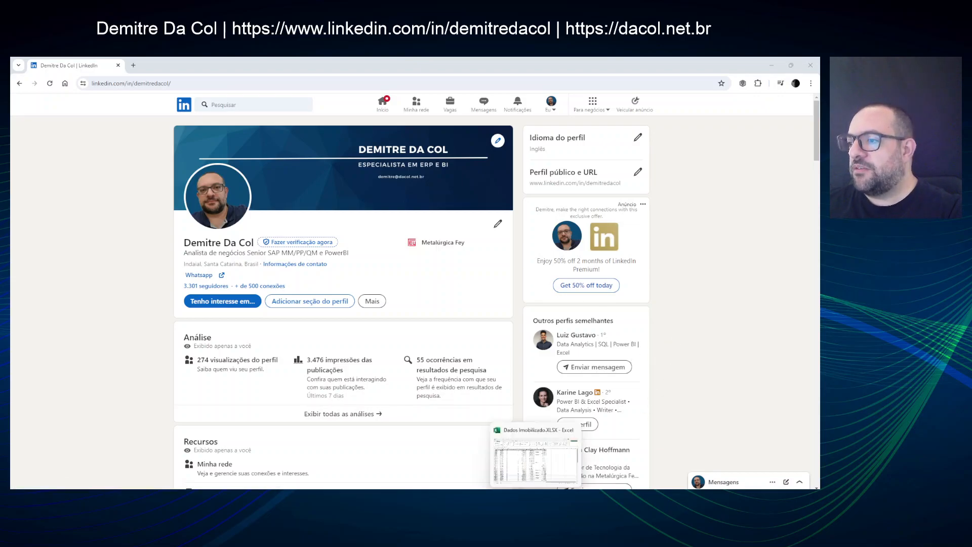
Switch to the Dados Imobilizado.XLSX workbook in Excel and examine the Empresa, Imobilizado and Subnº columns.
click(497, 431)
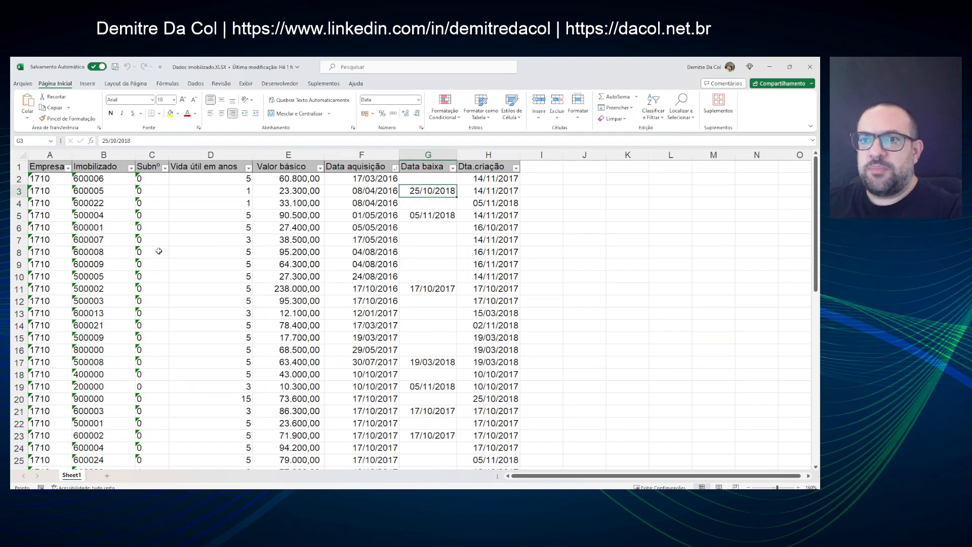
scroll(158, 251, up, 1)
scroll(158, 251, up, 1)
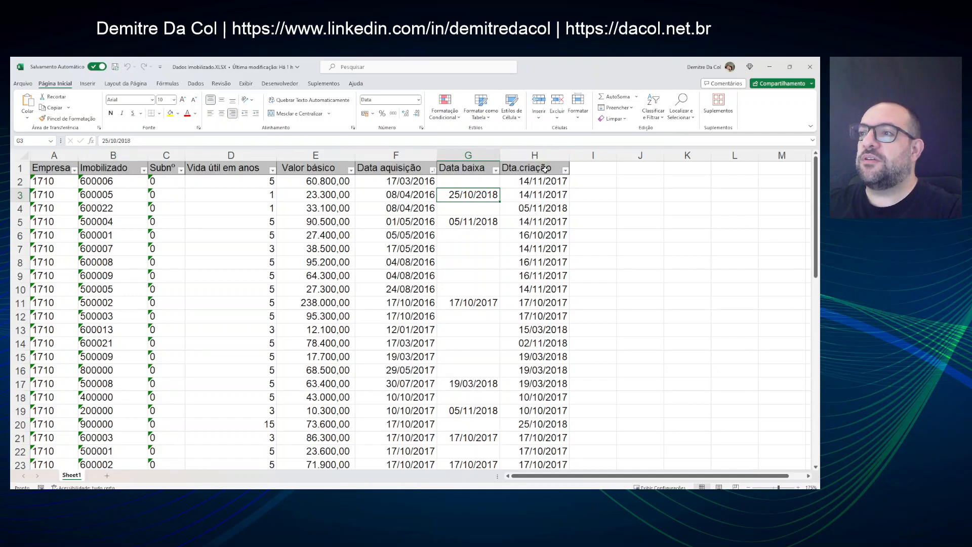
click(61, 165)
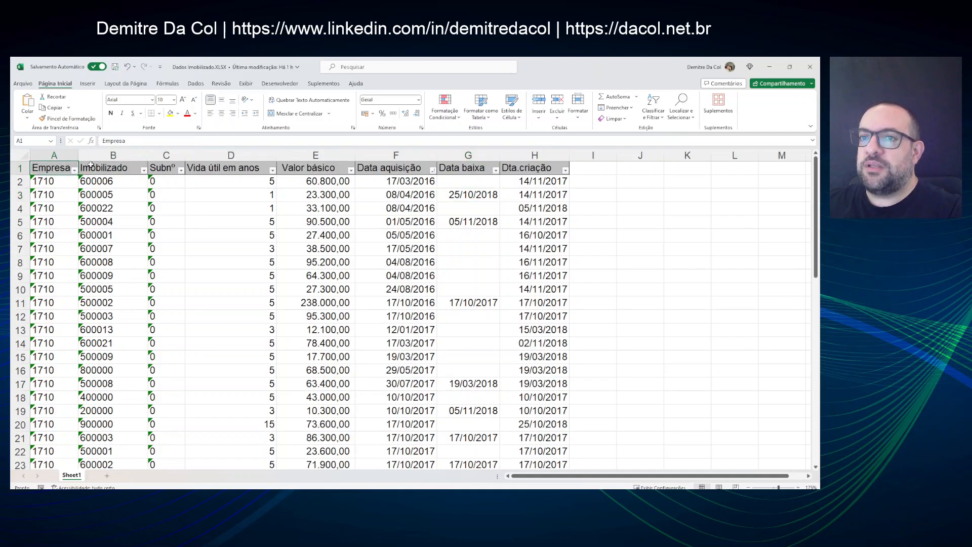
click(105, 165)
click(165, 167)
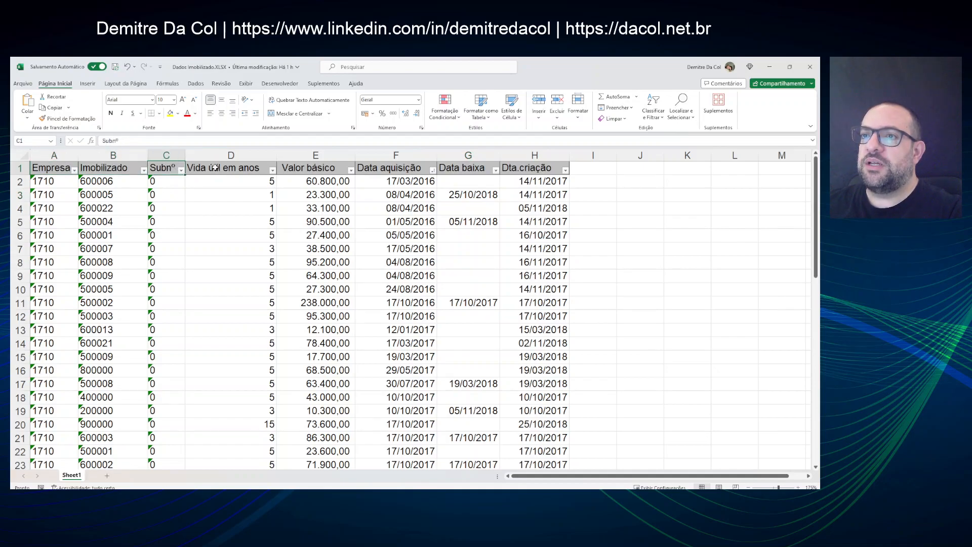
click(128, 166)
click(164, 166)
click(132, 155)
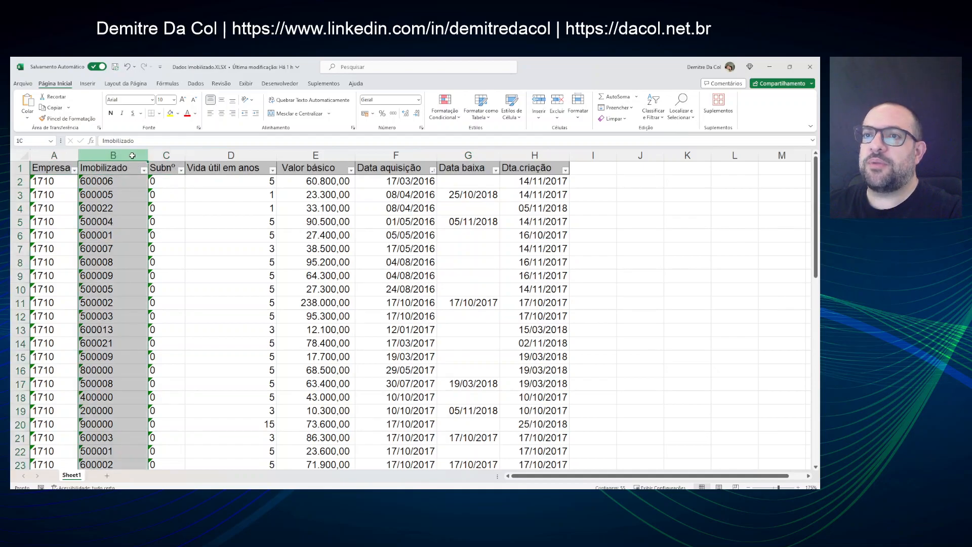
Examine the Vida útil em anos, Valor básico, Data aquisição and Data baixa columns, including the row 5 asset's entries.
click(230, 178)
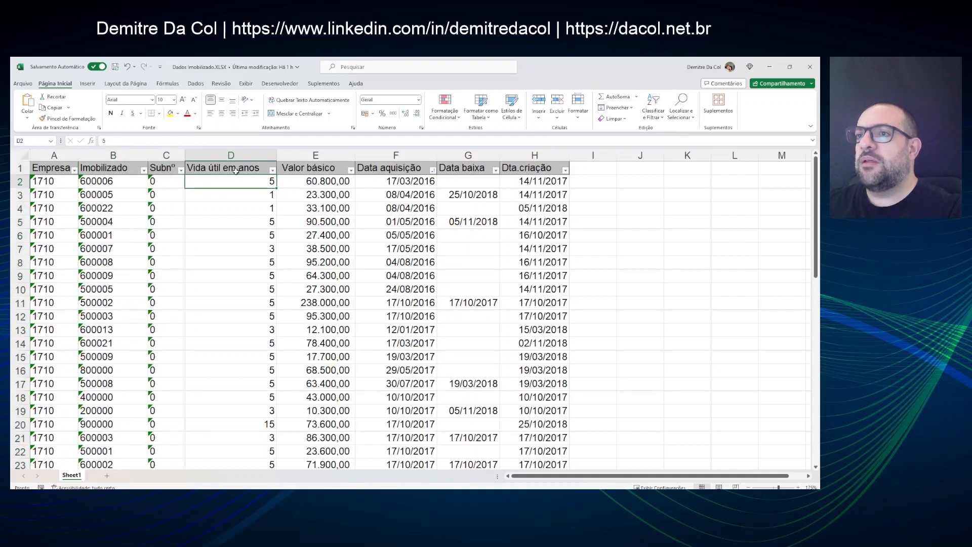
drag(234, 164, 468, 164)
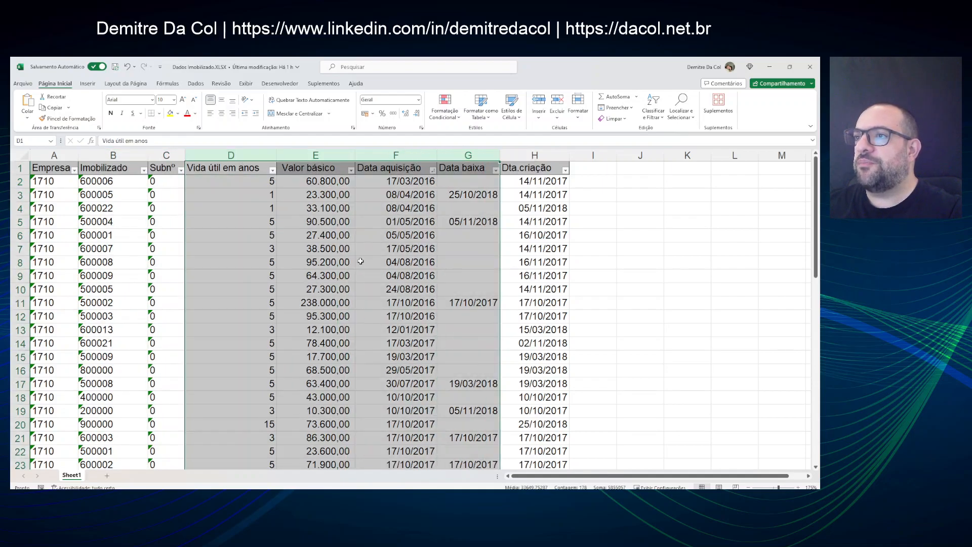
click(250, 184)
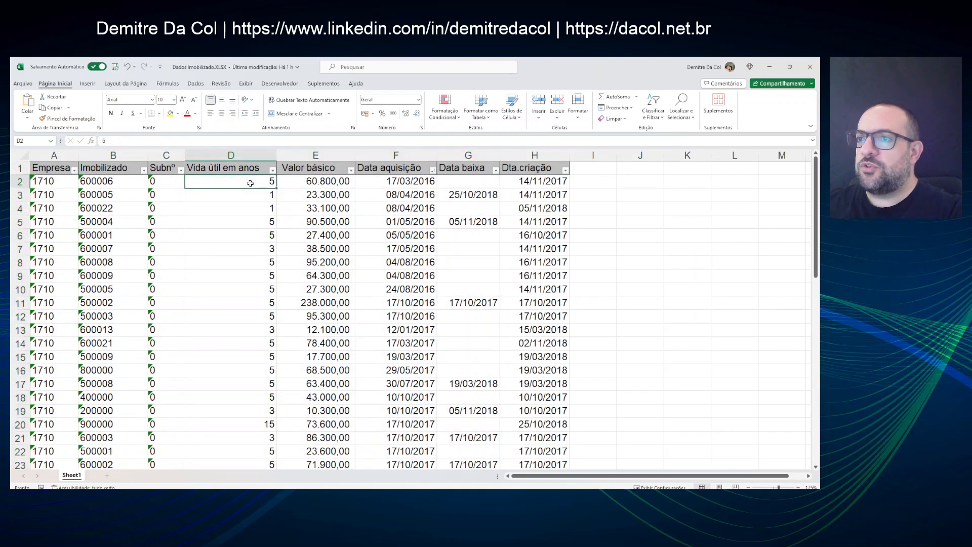
click(332, 179)
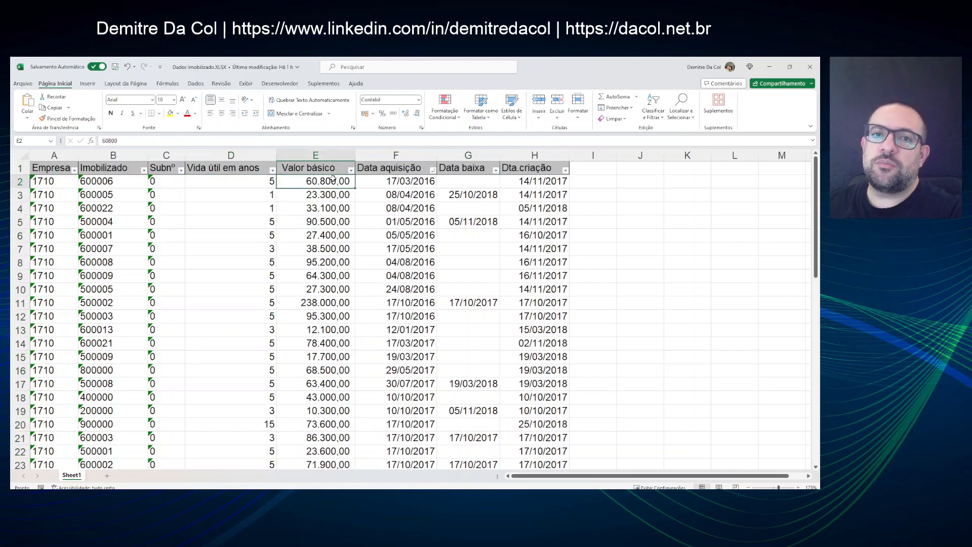
click(423, 180)
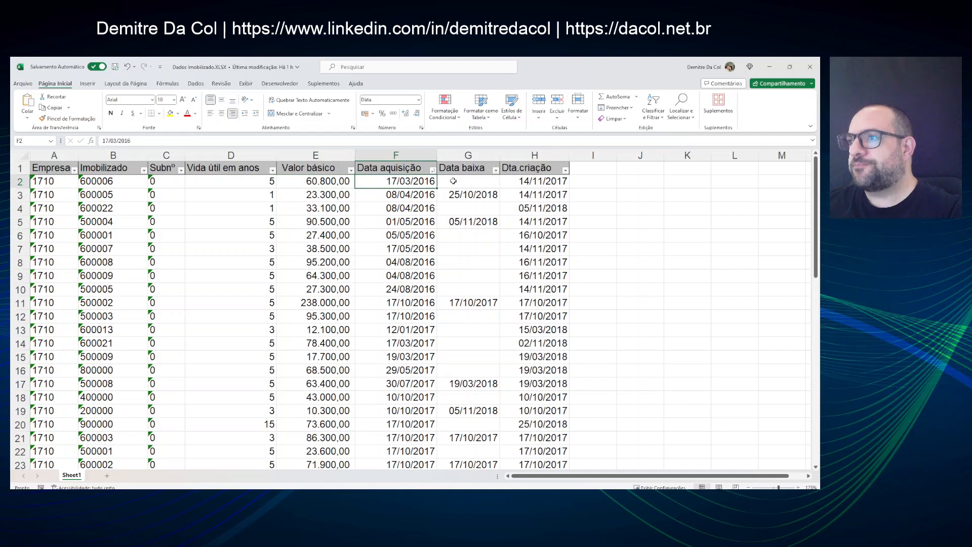
click(453, 180)
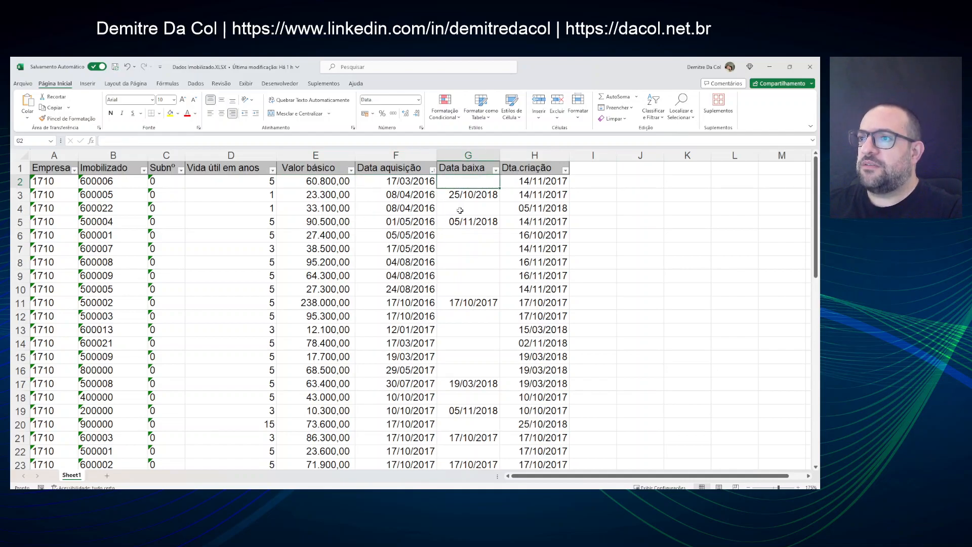
click(469, 194)
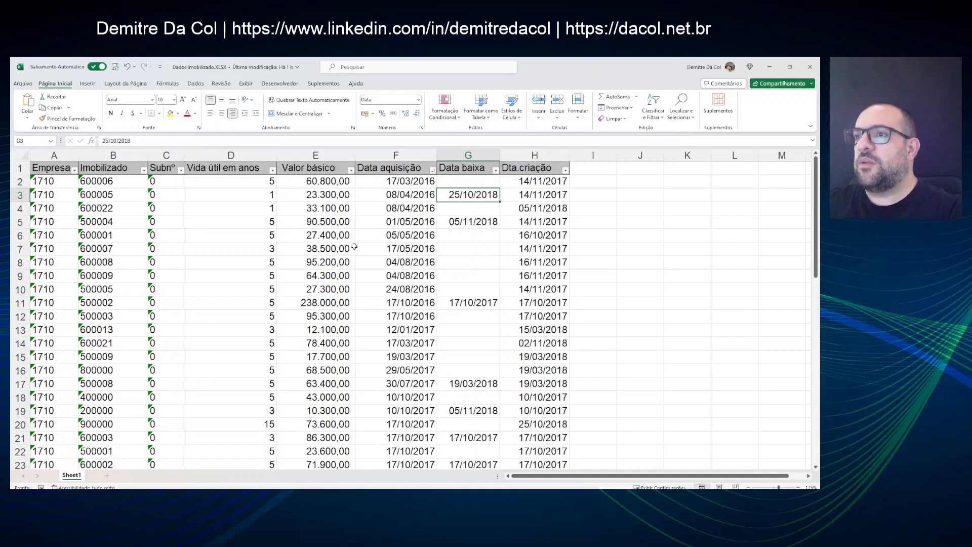
click(262, 223)
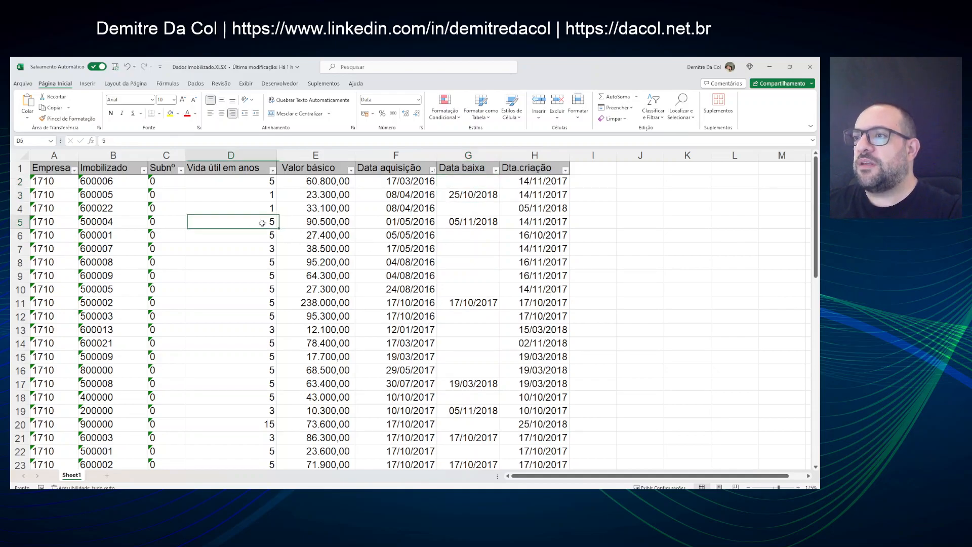
shift+click(487, 218)
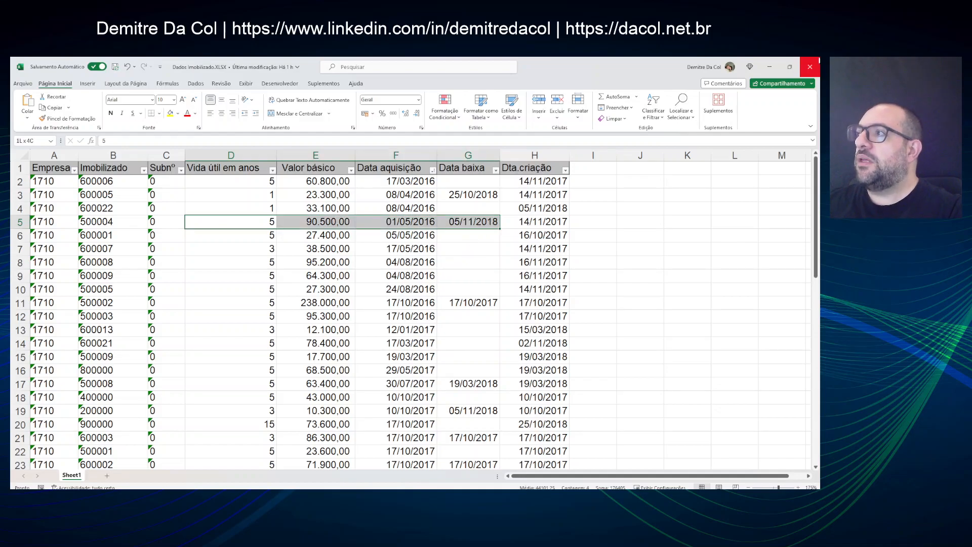
click(413, 223)
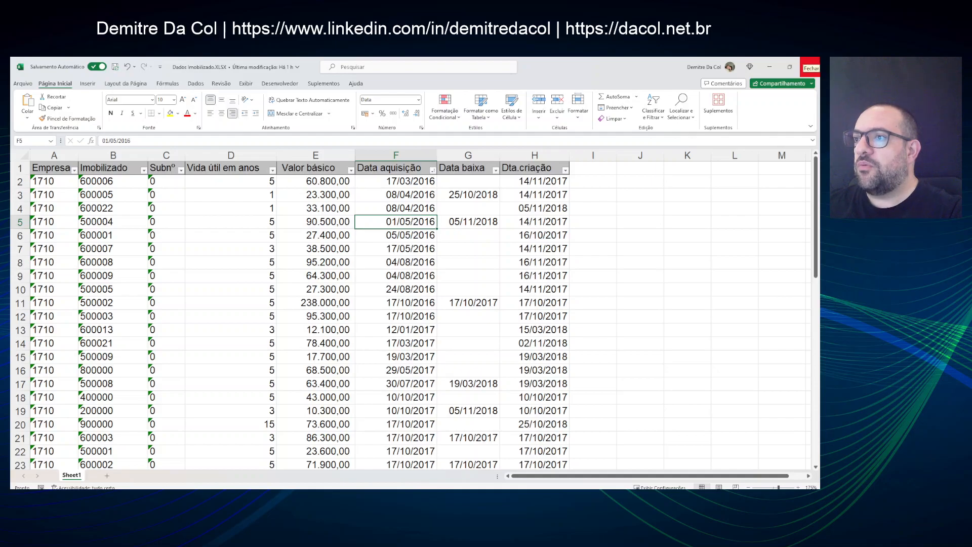
Close the workbook, then open Power Query from the Ativo Imobilizado report in Power BI and review the Imobilizado query's applied steps.
click(809, 65)
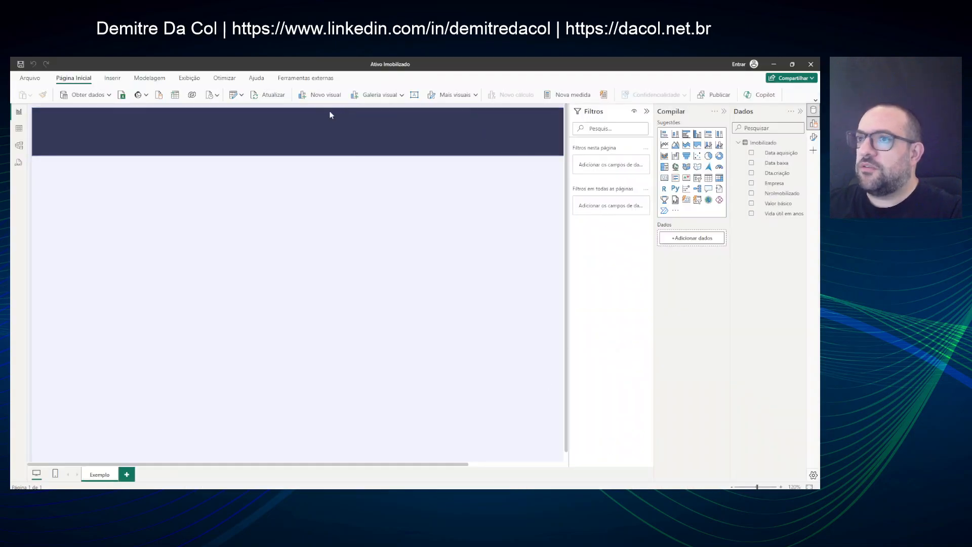
click(232, 95)
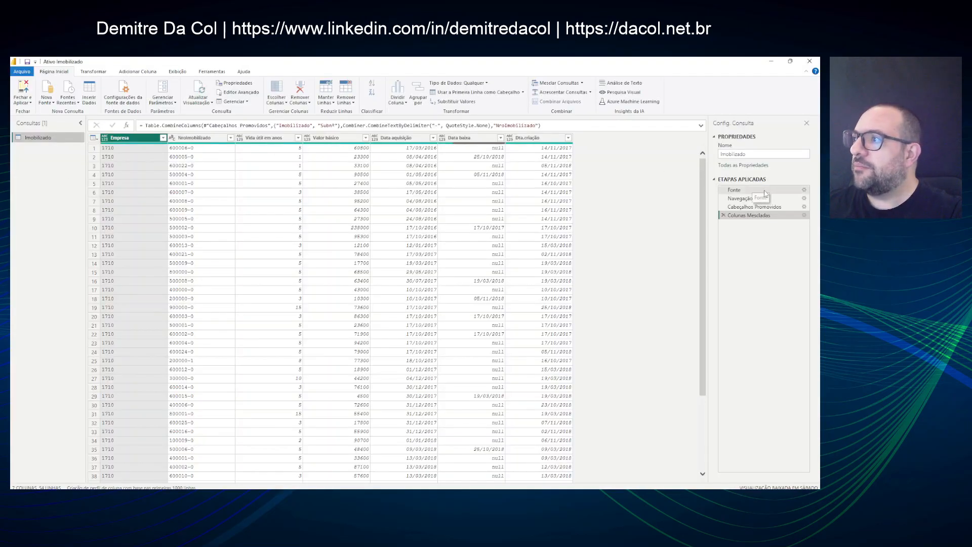
click(765, 192)
click(753, 207)
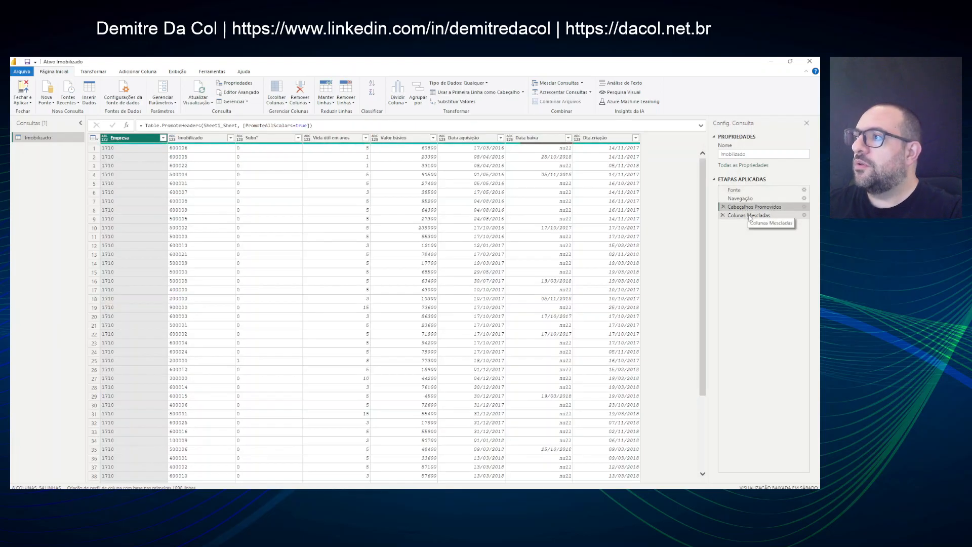
click(750, 217)
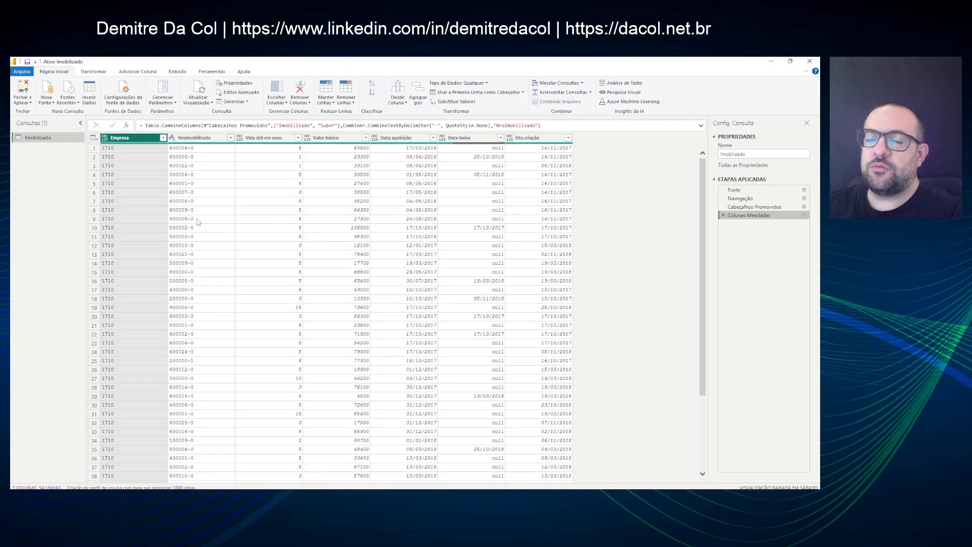
Set the Vida útil em anos column's data type to whole number and the Valor básico column's to decimal number.
click(241, 141)
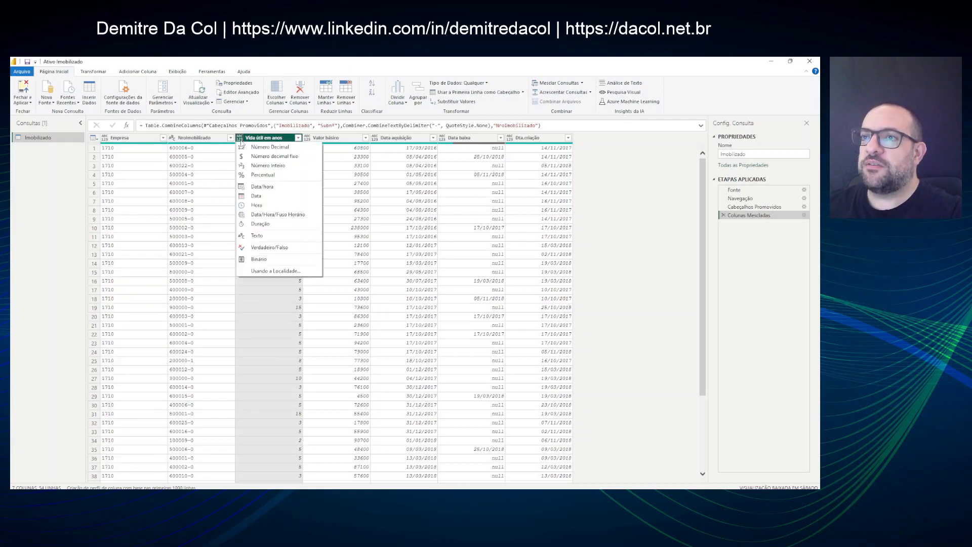
click(282, 167)
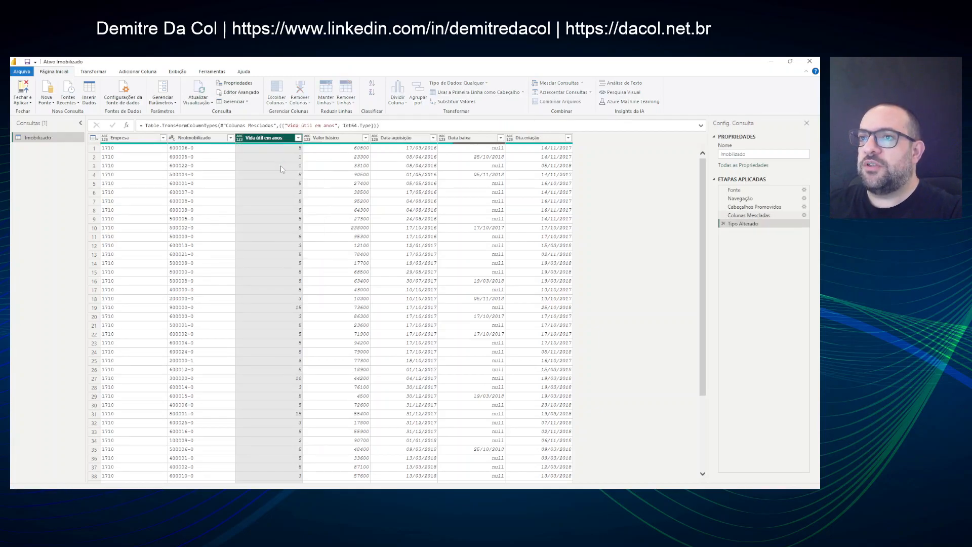
click(309, 138)
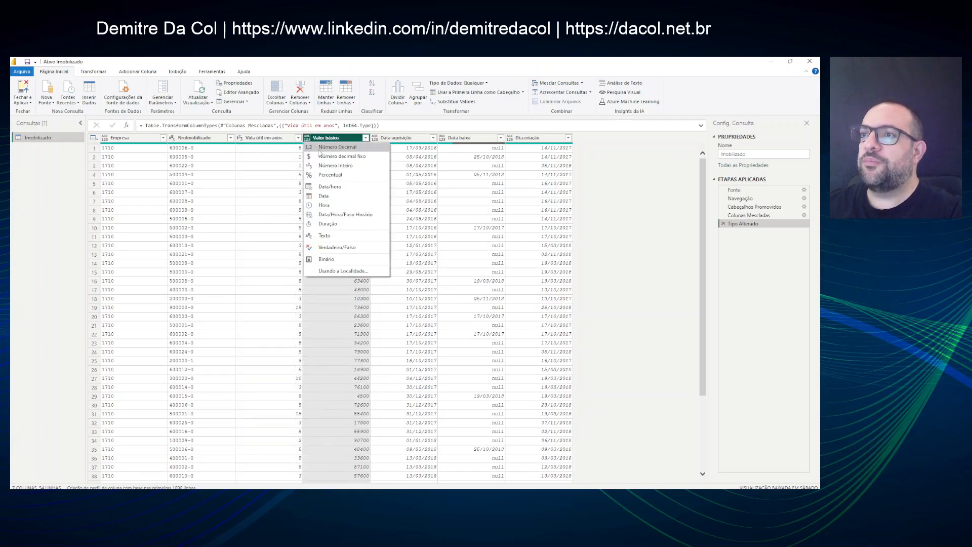
click(319, 149)
Set the data type of the Data aquisição, Data baixa and Dta.criação columns to date.
click(375, 138)
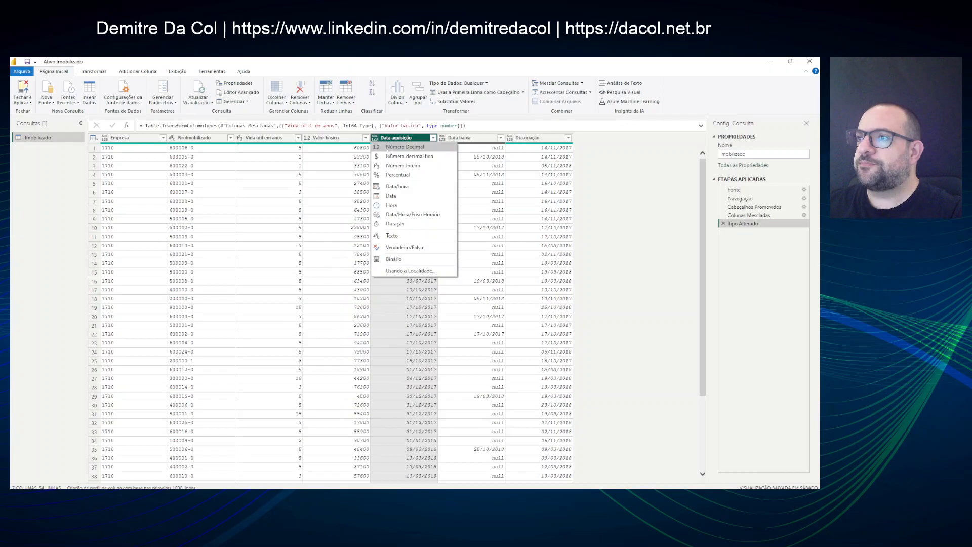
click(402, 196)
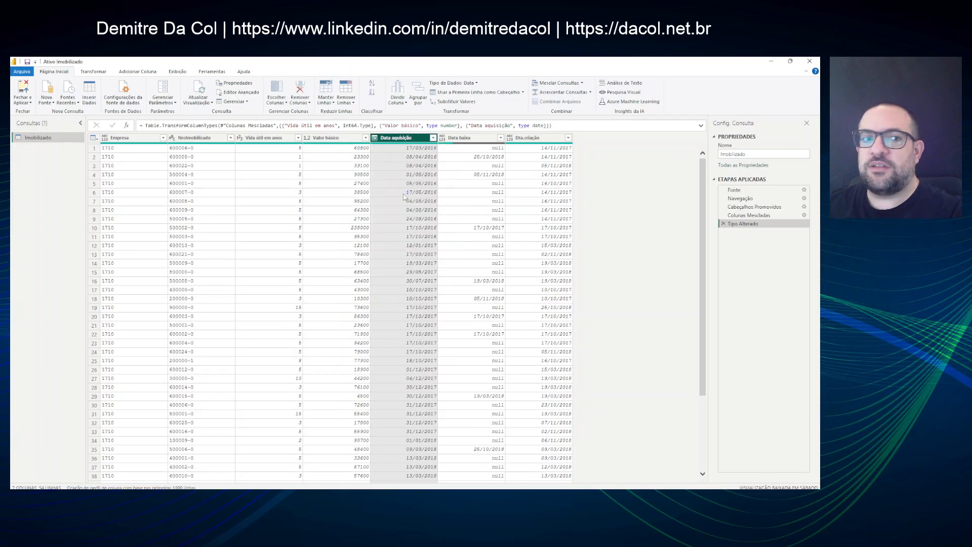
click(442, 138)
click(458, 196)
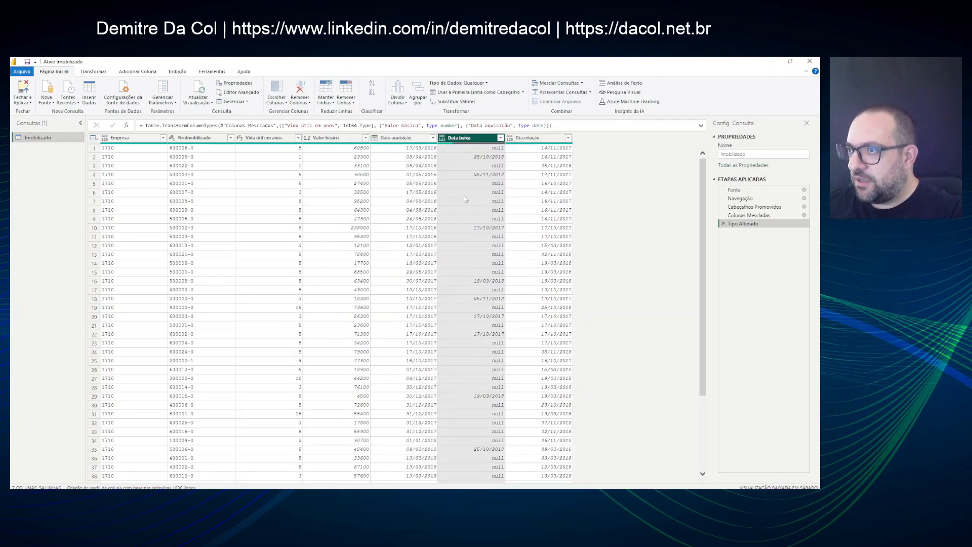
click(513, 139)
click(513, 139)
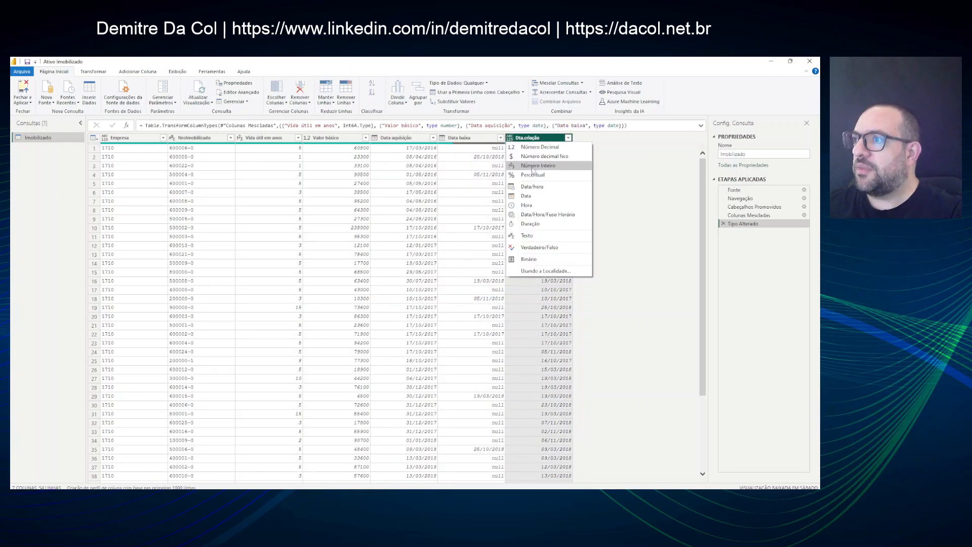
click(538, 196)
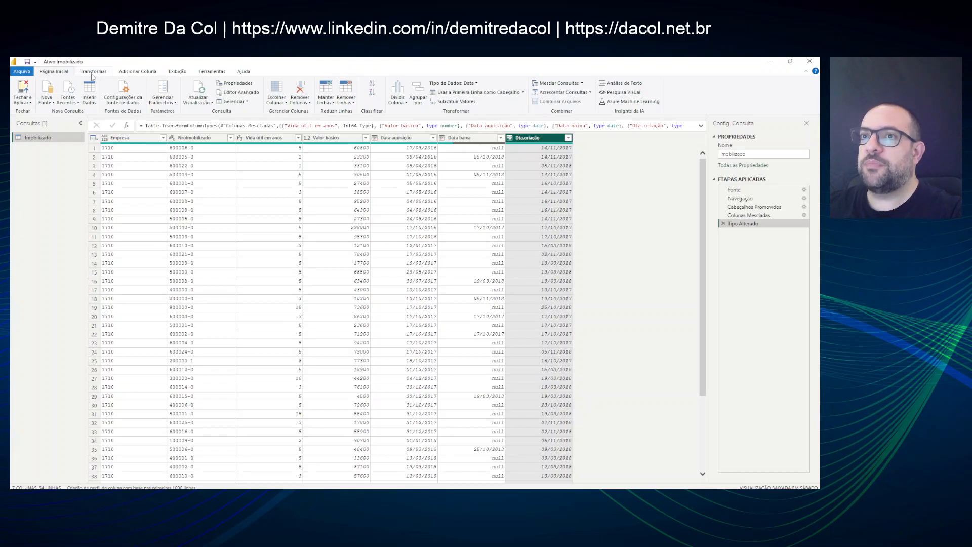
Start a custom column in the Imobilizado query and name it "Data inicio depreciação".
click(138, 72)
click(67, 96)
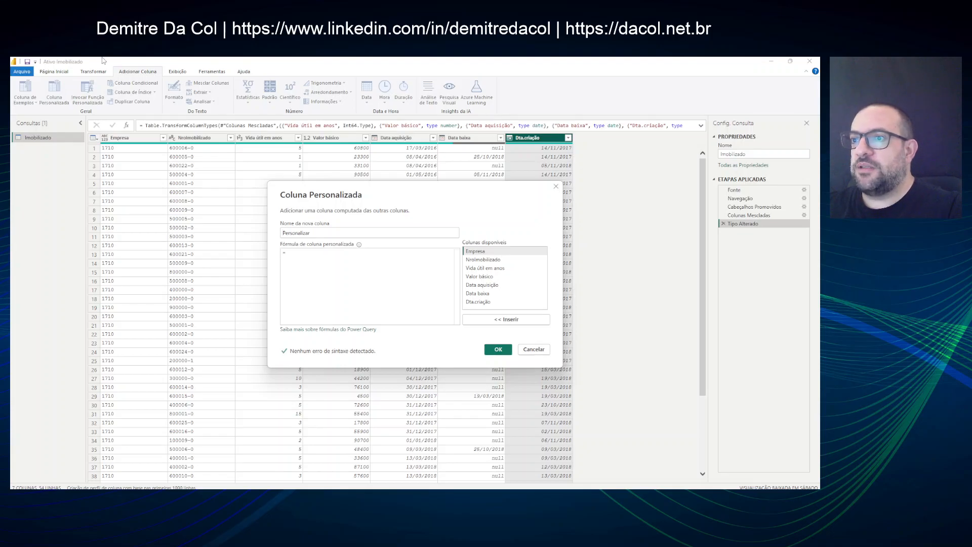
key(ctrl+a)
text(Data )
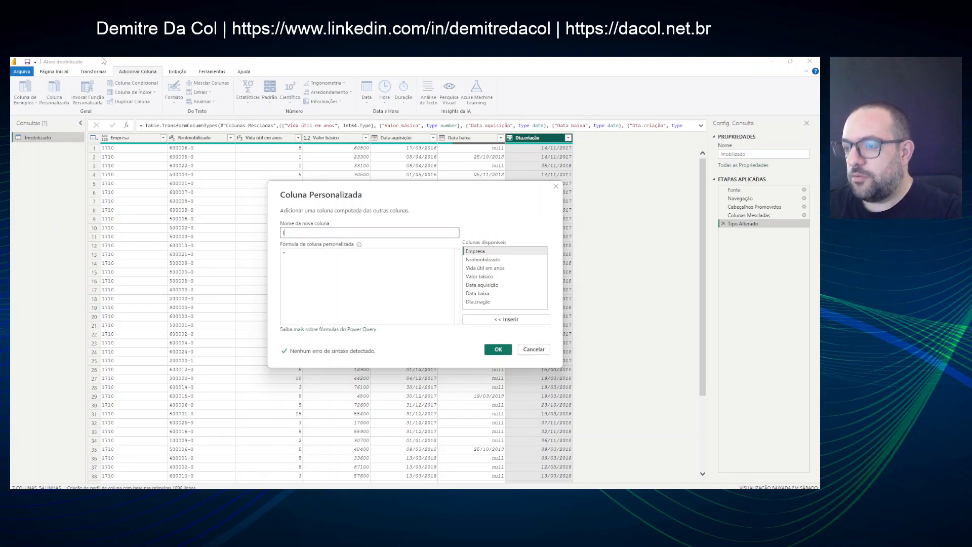
text(in)
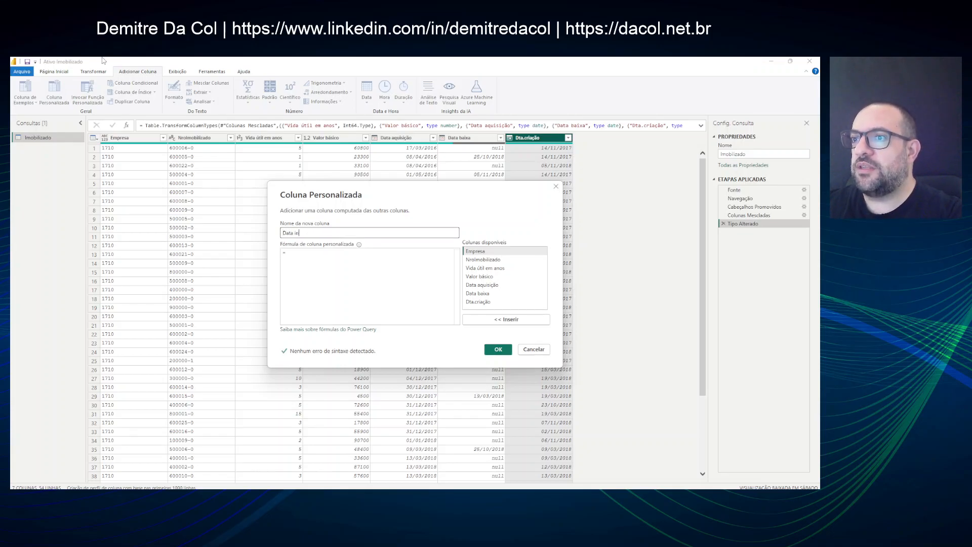
text(icio deprecia)
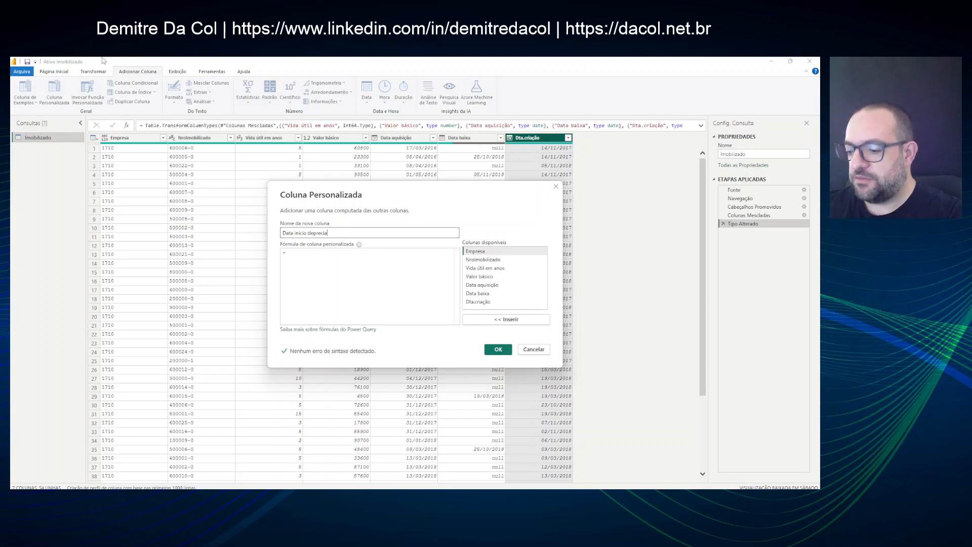
text(ção)
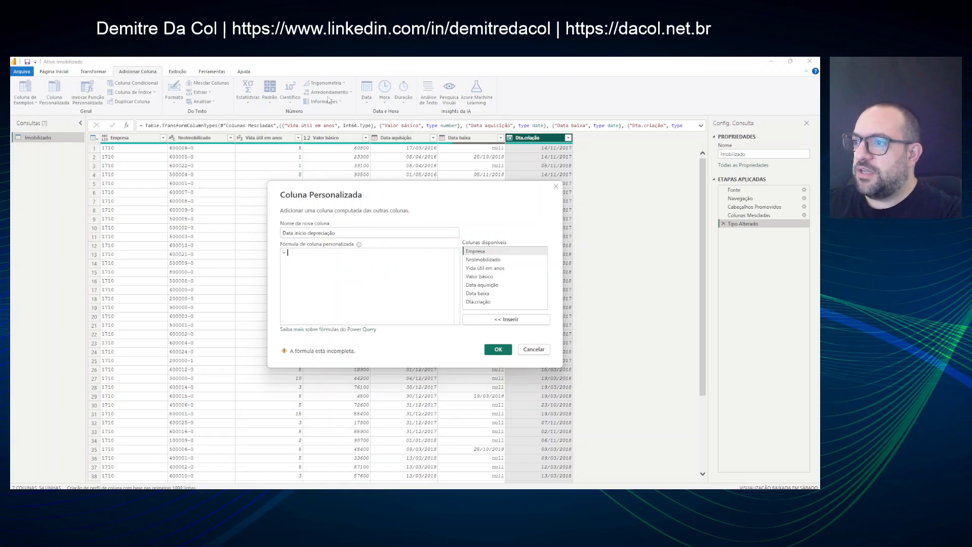
Enter the custom column formula Date.AddMonths([Data aquisição], 1).
key(Tab)
text(Date.Addm)
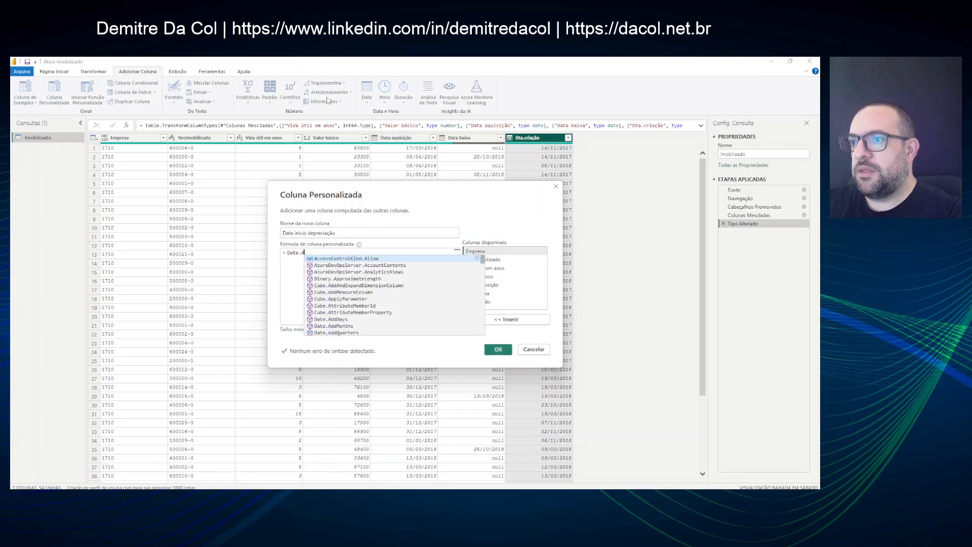
key(BackSpace)
key(BackSpace)
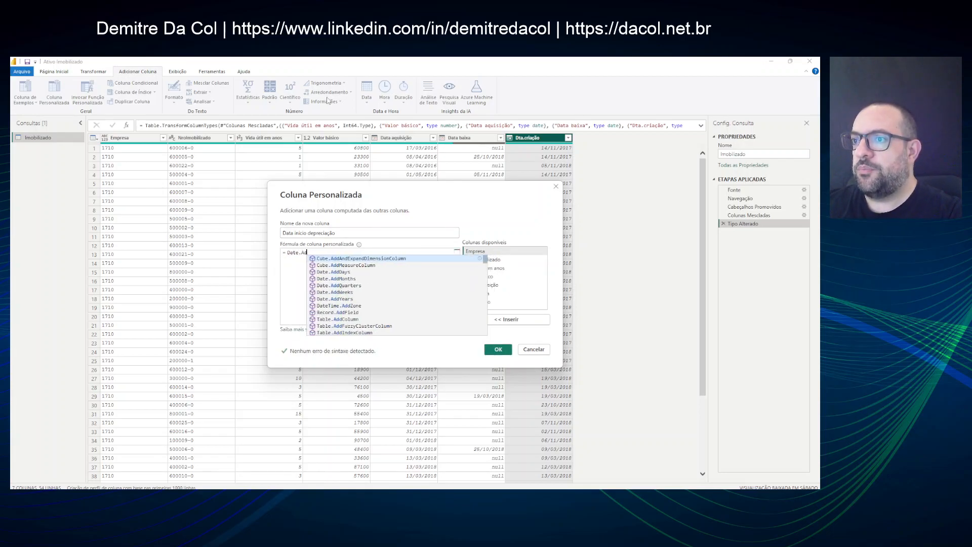
text(dM)
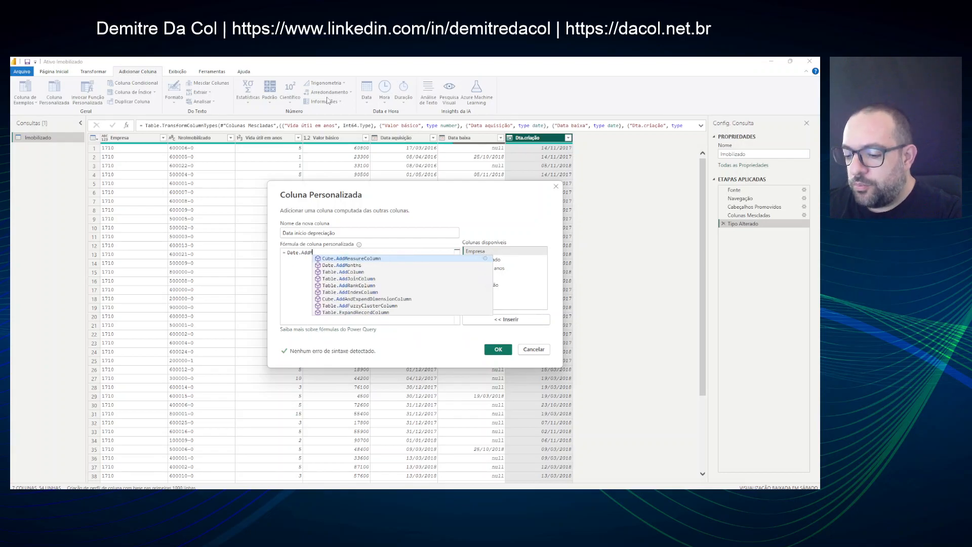
text(onths()
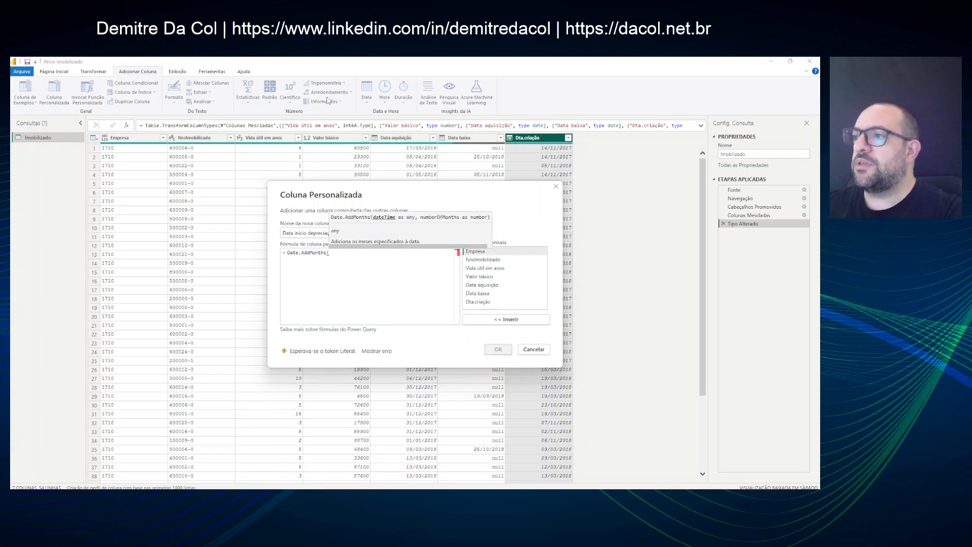
double_click(484, 285)
text(, 1))
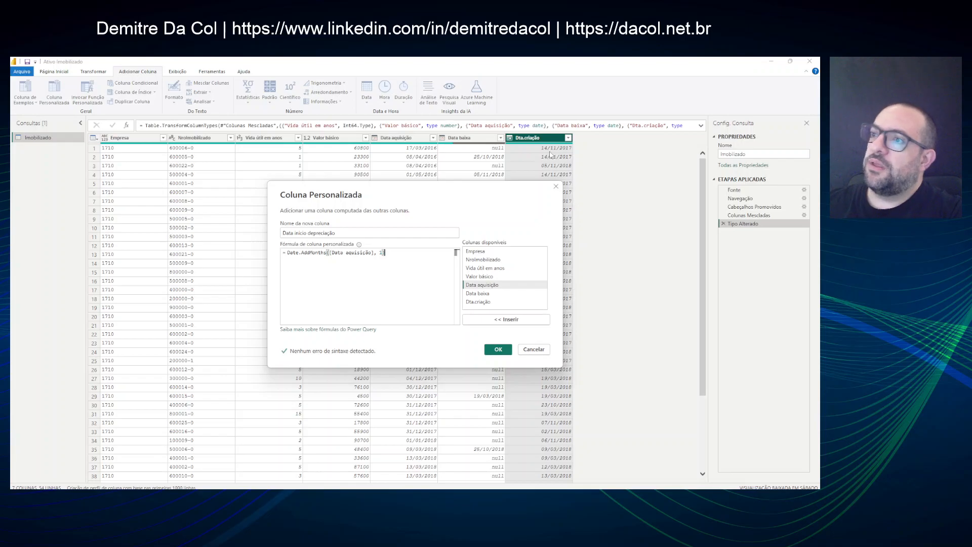
Wrap the Date.AddMonths expression in Date.StartOfMonth( ), split it over separate lines, and create the column.
key(ctrl+a)
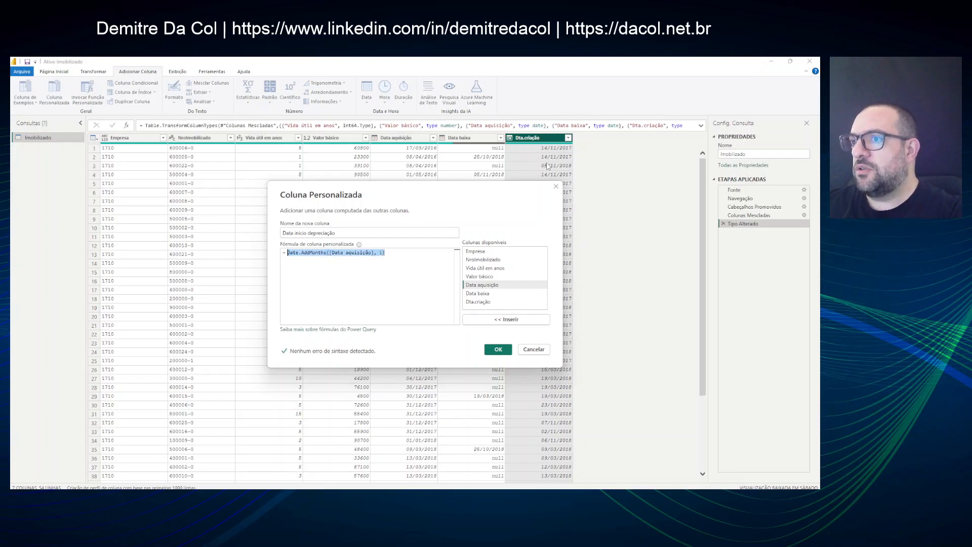
key(Home)
key(Left)
text(Date.Star)
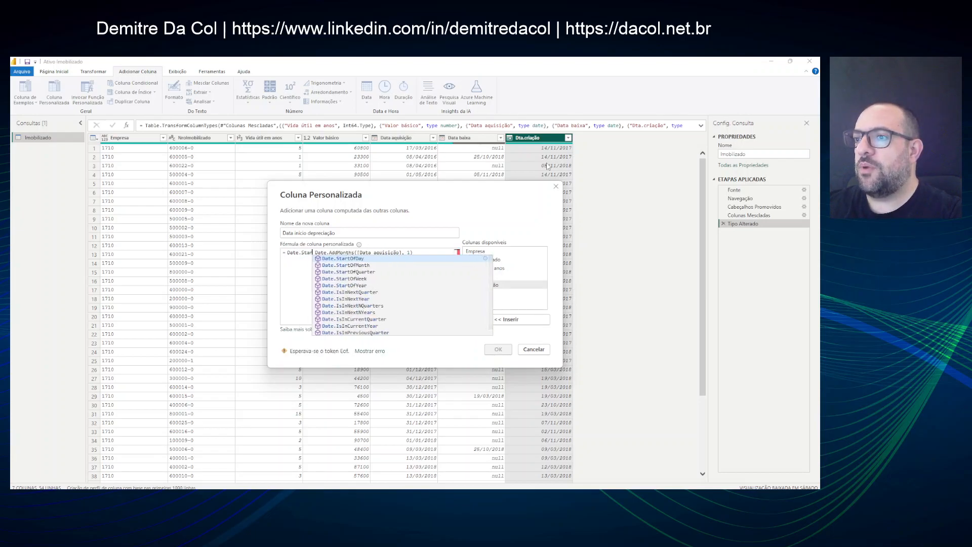
text(tOf)
key(BackSpace)
key(BackSpace)
text(Of)
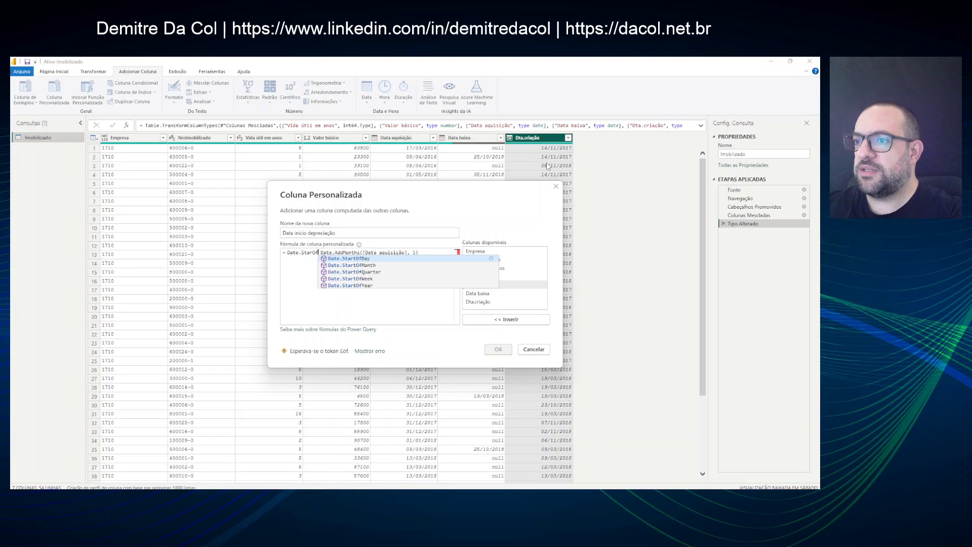
key(Down)
key(Tab)
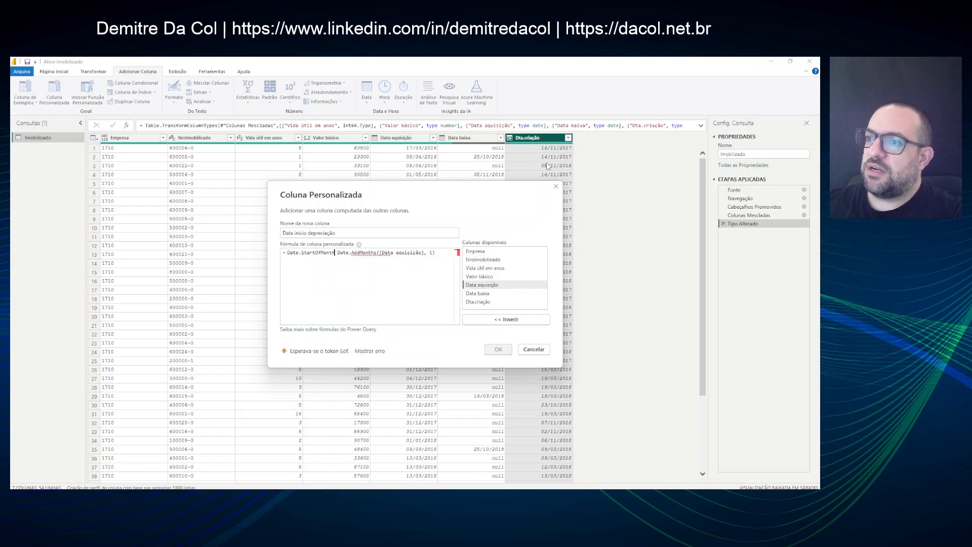
text(()
key(Return)
key(End)
key(Return)
text())
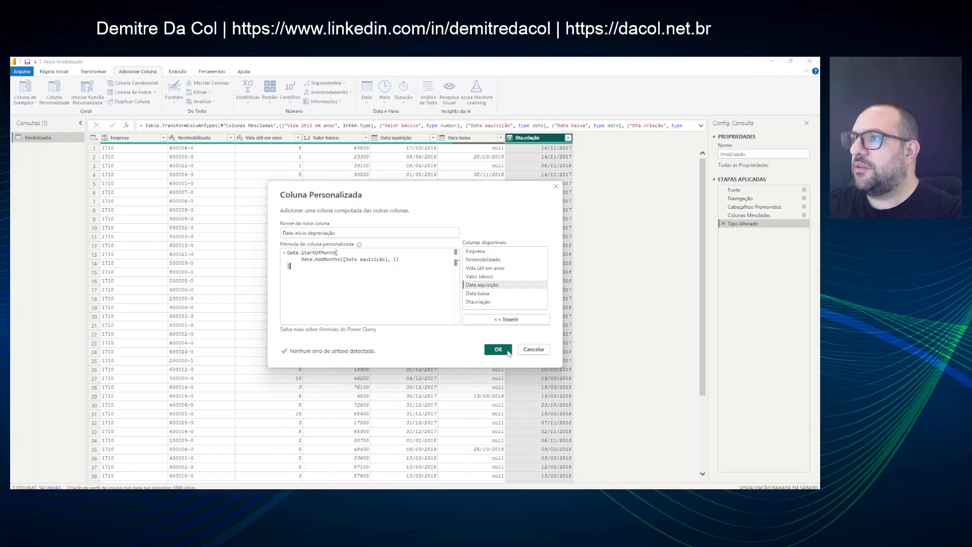
click(498, 350)
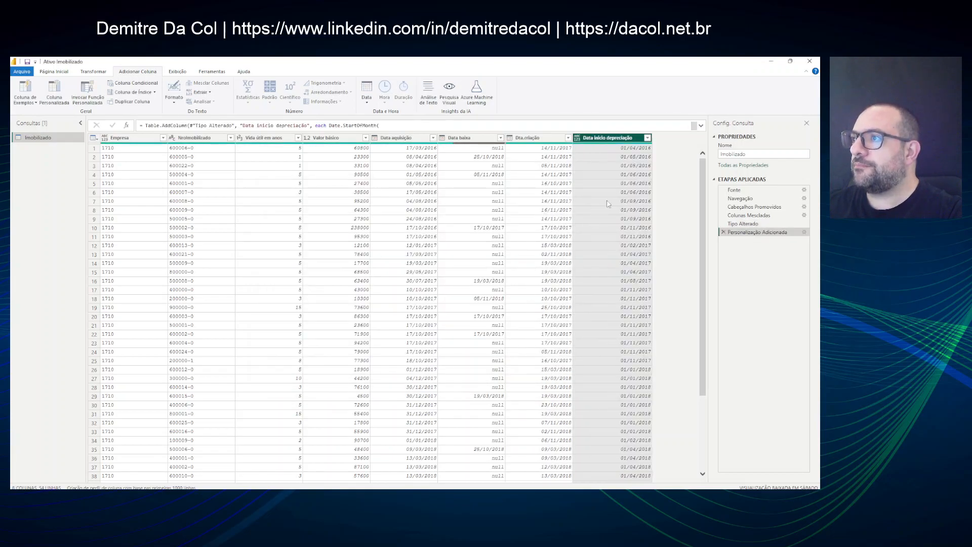
Compare the first row's acquisition and depreciation start dates, and add ", type date" to the new column's Table.AddColumn formula.
click(419, 150)
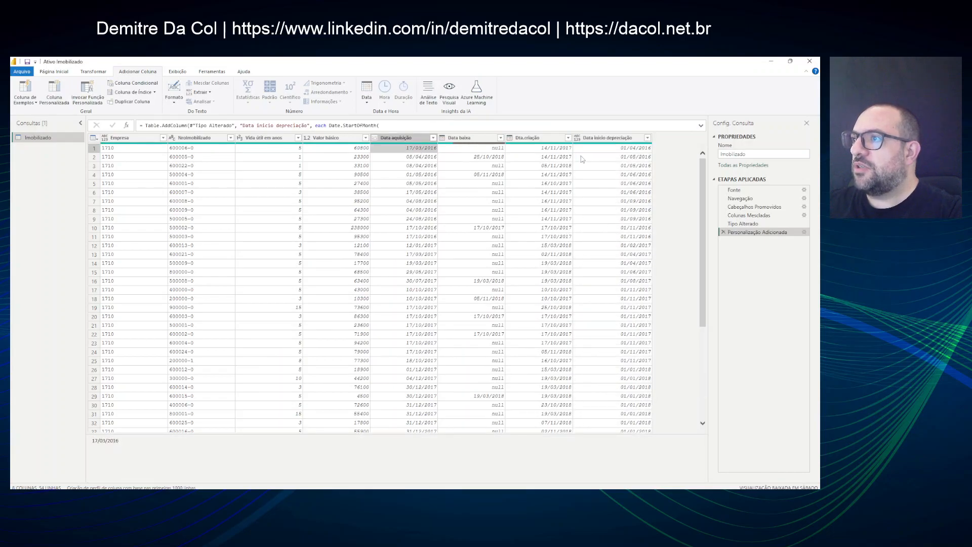
click(602, 150)
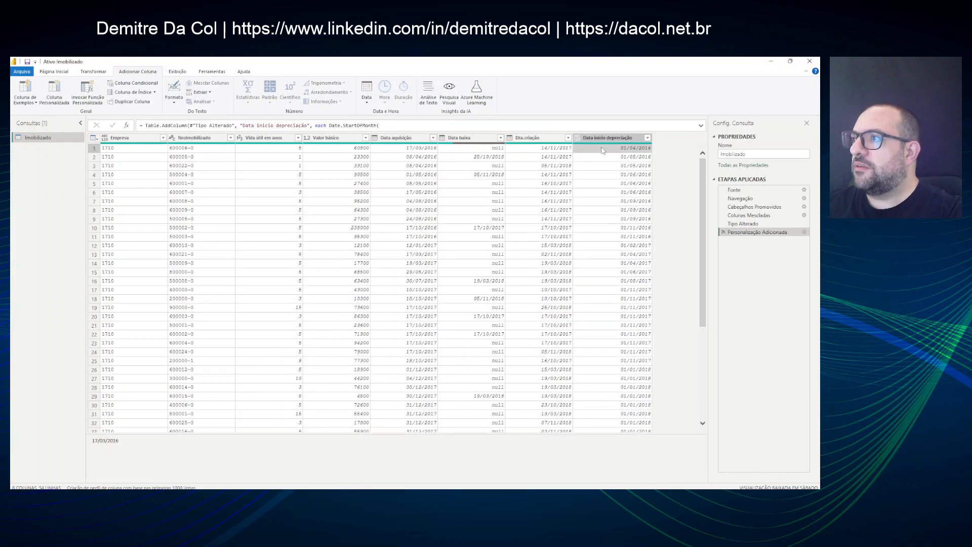
click(700, 125)
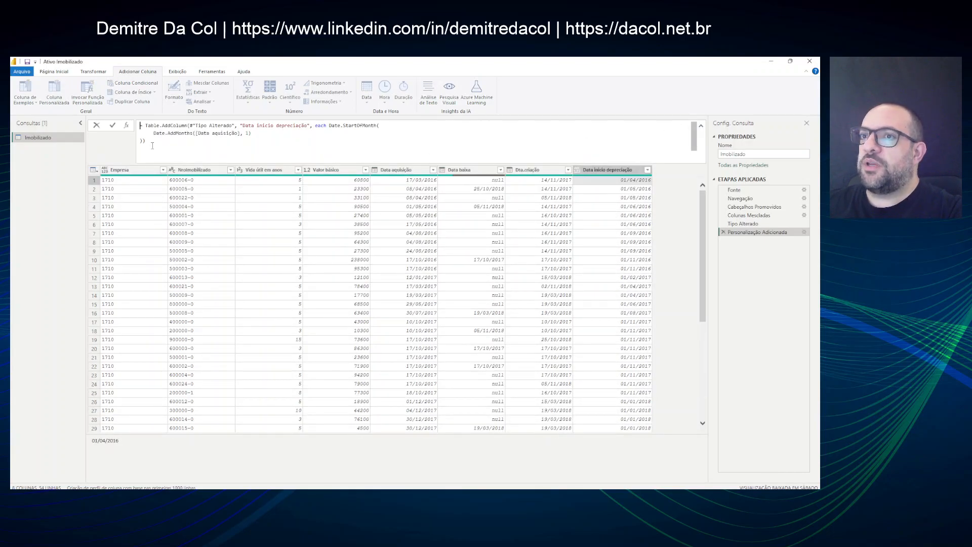
text(, type date)
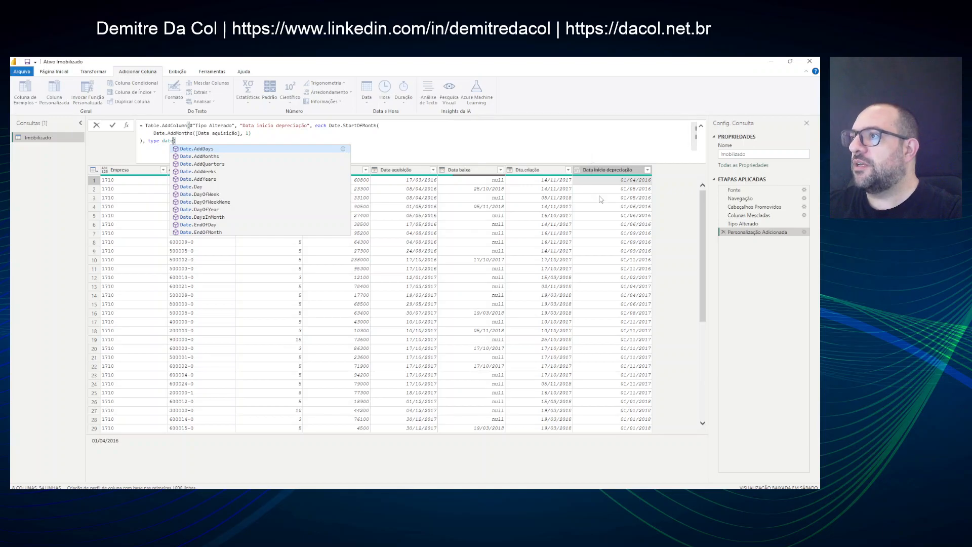
key(Return)
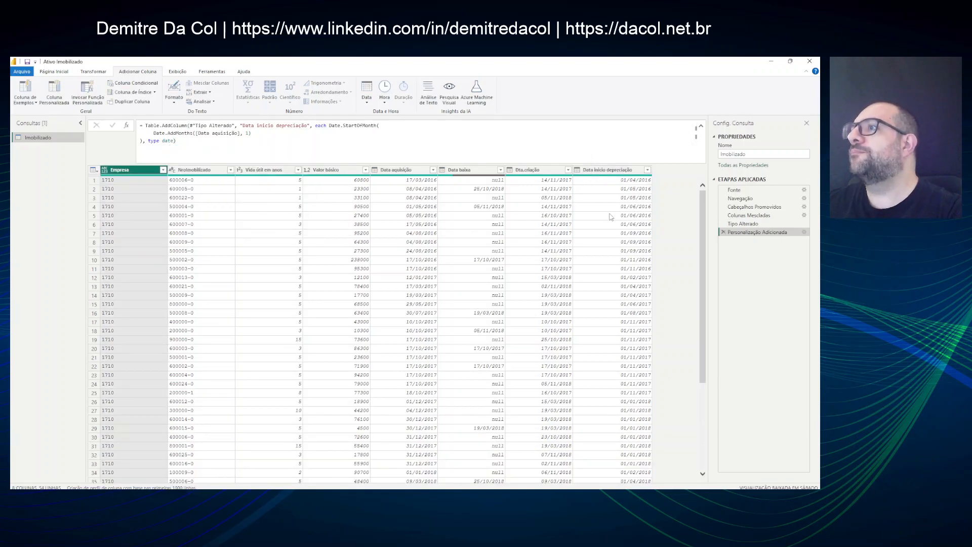
click(615, 171)
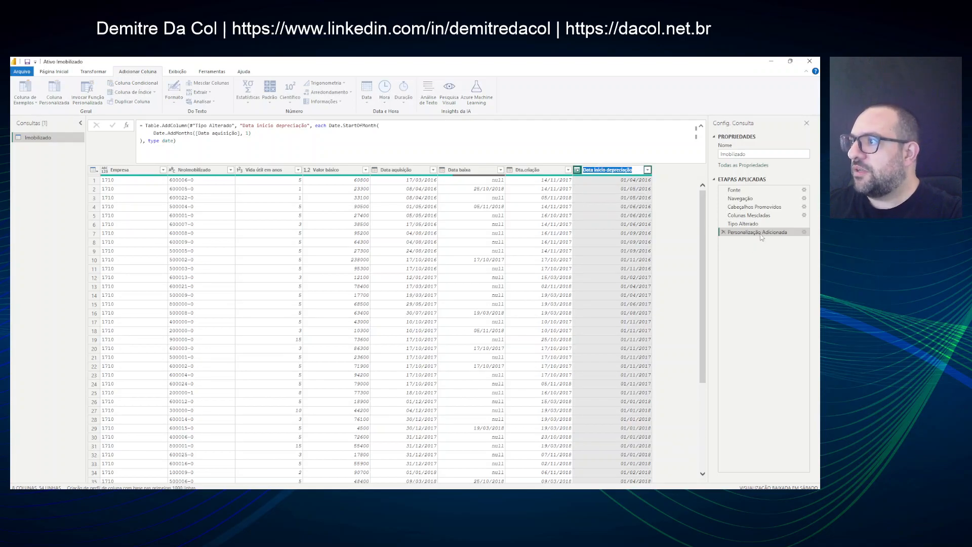
Rename the applied step Personalização Adicionada as "Data inicio depreciação".
double_click(760, 233)
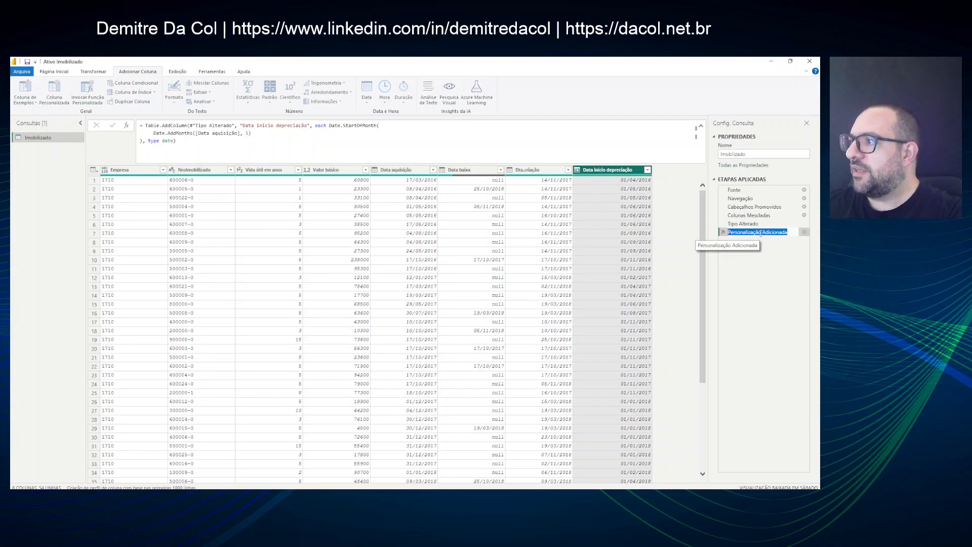
text(Data início depreciação)
key(Return)
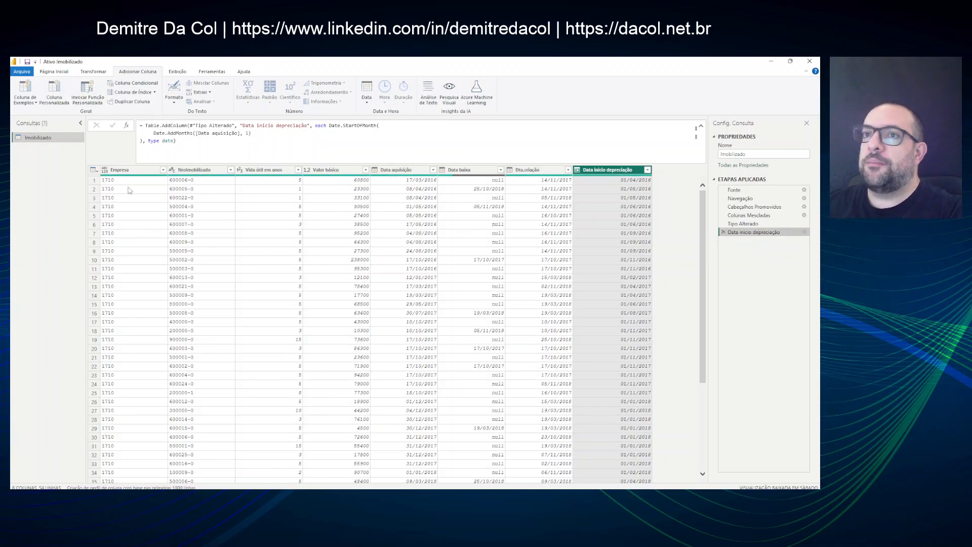
Start another custom column in the Imobilizado query and name it "Data fim depreciação".
click(56, 91)
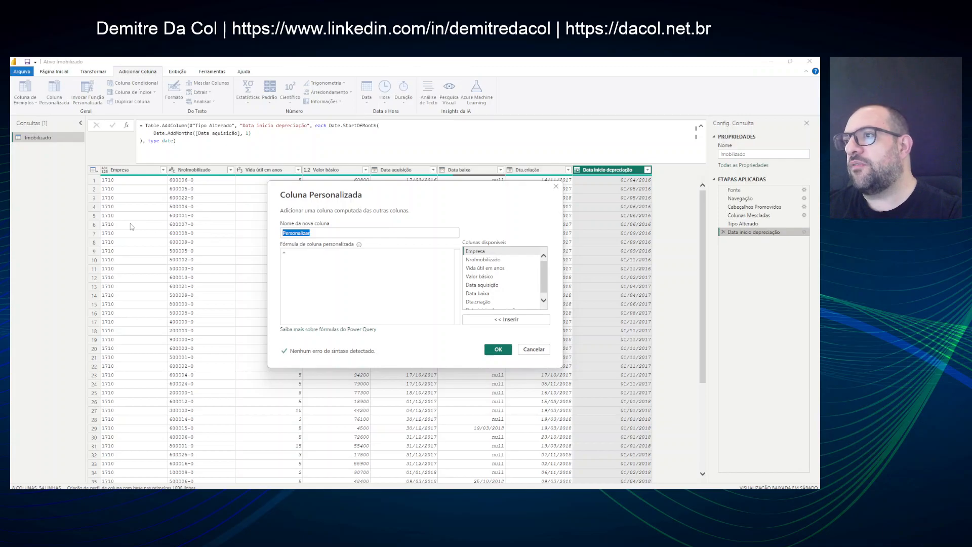
text(Dat)
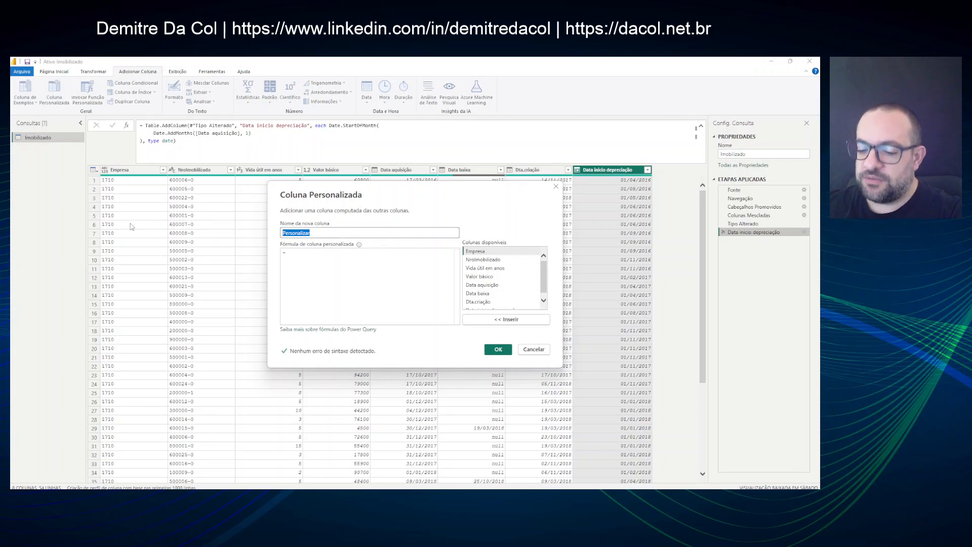
text(a fim depr)
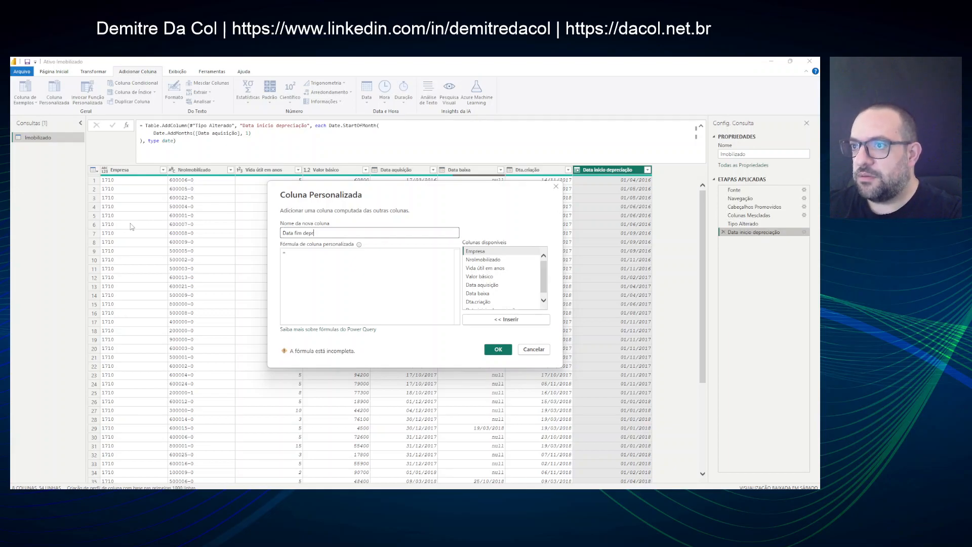
text(eciação)
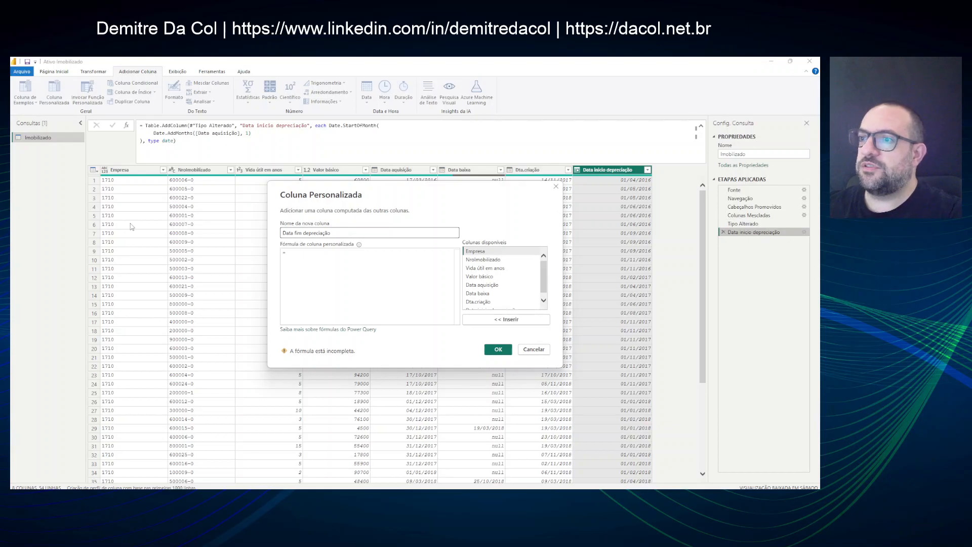
click(376, 287)
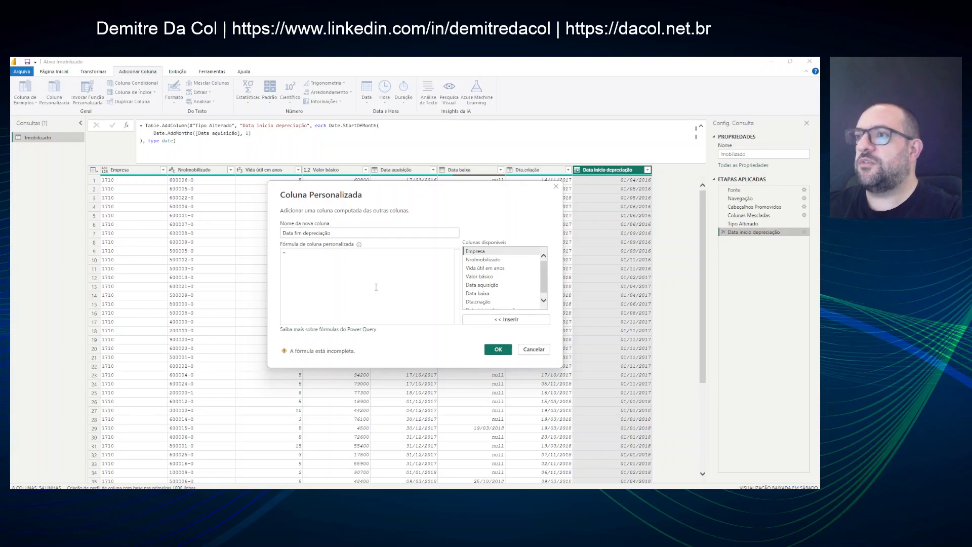
drag(397, 186, 400, 201)
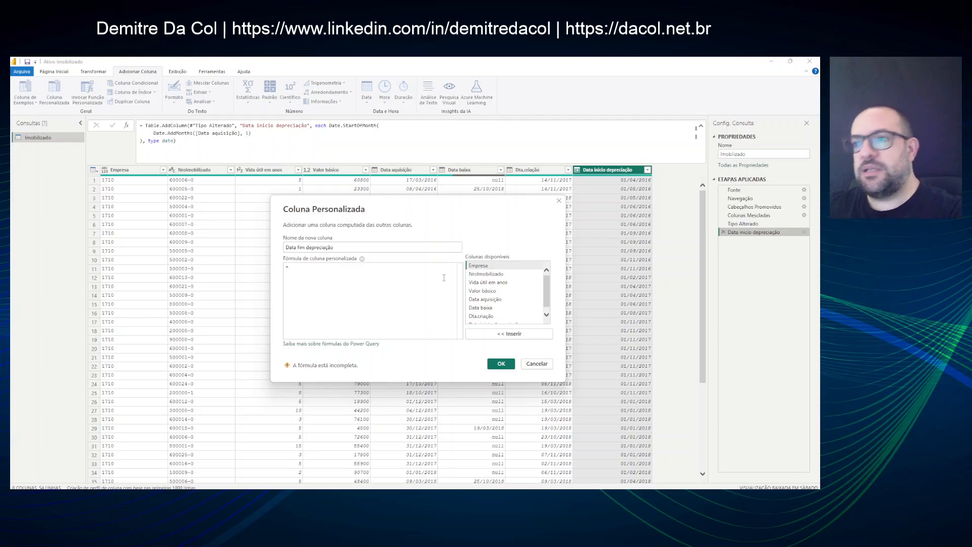
Begin the Data fim depreciação formula with an open Date.StartOfMonth( call.
text(Date.Start)
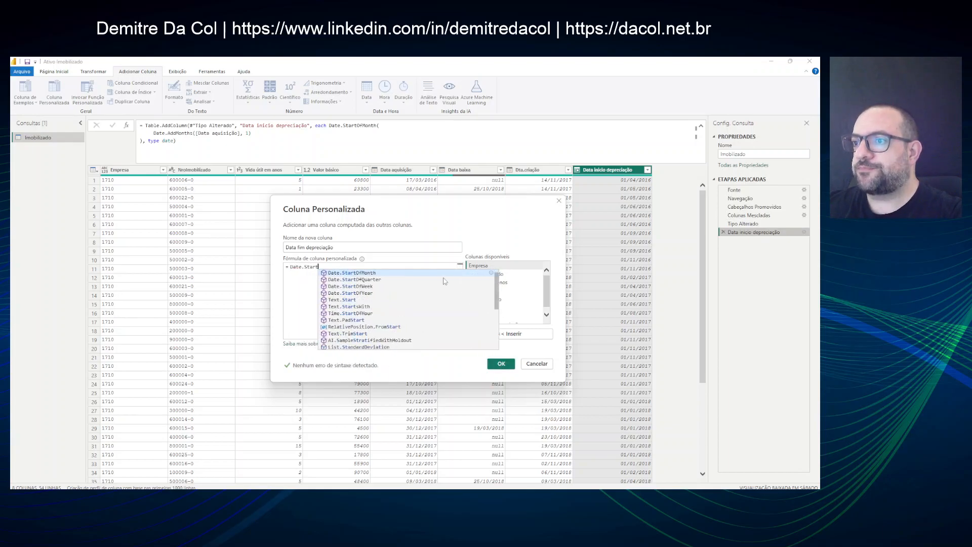
key(Tab)
key(Home)
key(Delete)
key(Delete)
key(Delete)
key(Delete)
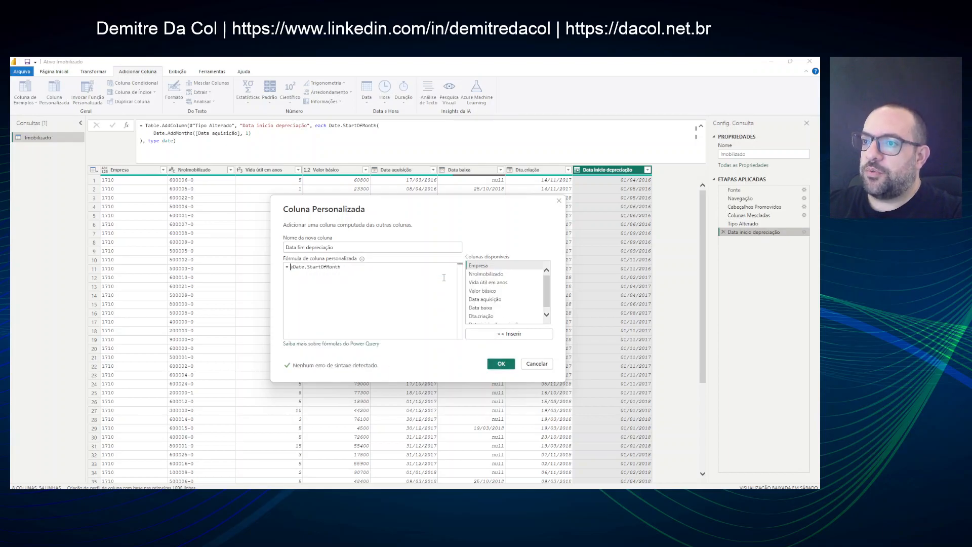
text((       )
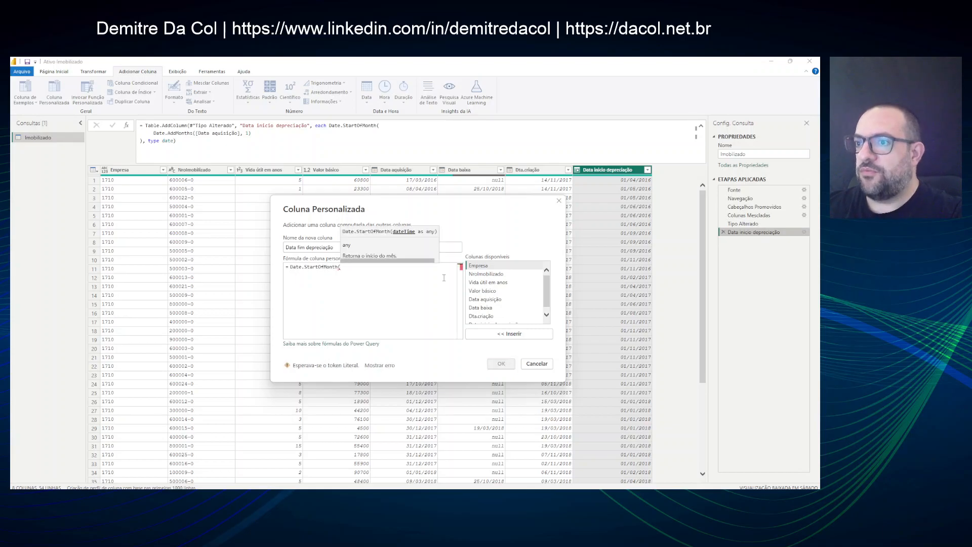
Nest Date.AddMonths( inside Date.StartOfMonth, with [Data inicio depreciação] as its date argument.
text(Date)
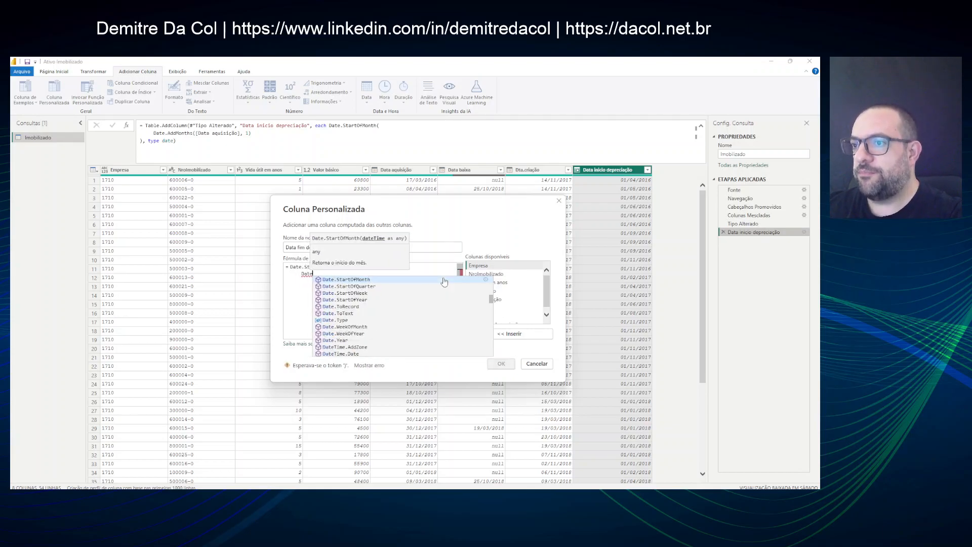
text(.AddMonths()
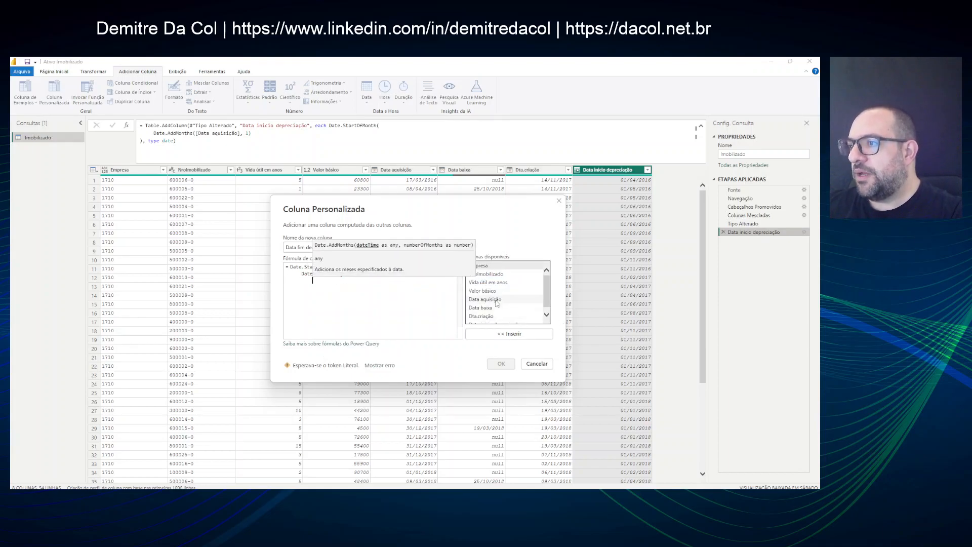
scroll(495, 316, down, 1)
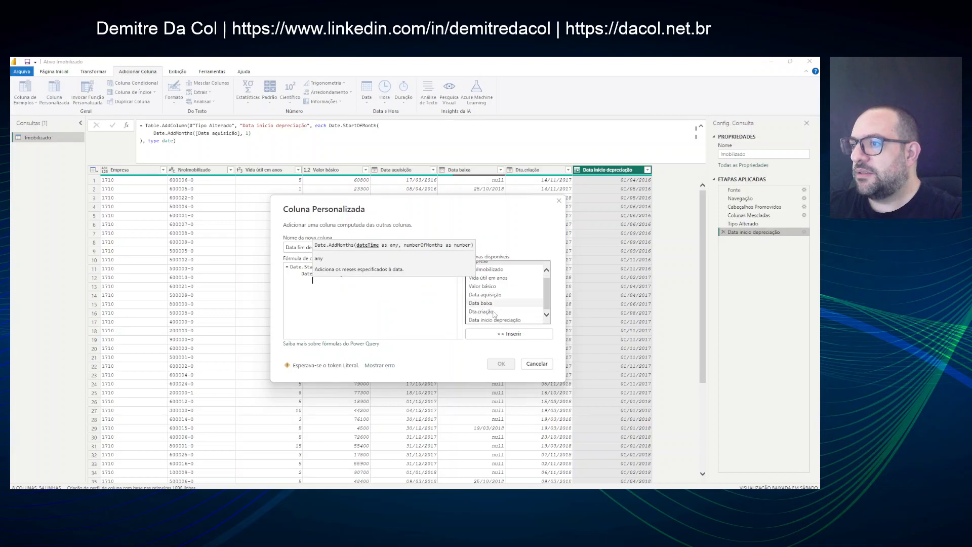
double_click(494, 319)
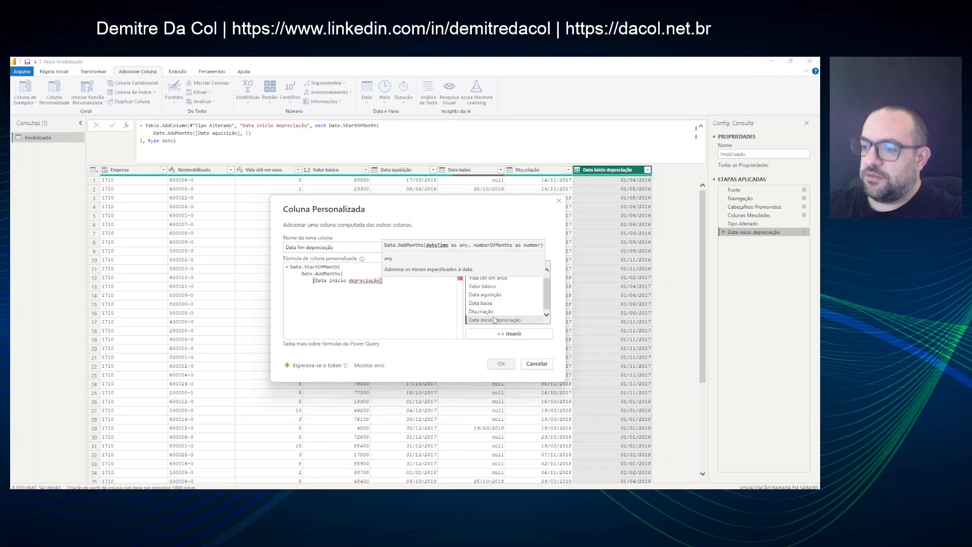
Enter ( [Vida útil em anos] * 12 ) - 1 as the number-of-months argument of Date.AddMonths in the Data fim depreciação formula.
text(,)
key(Return)
text(()
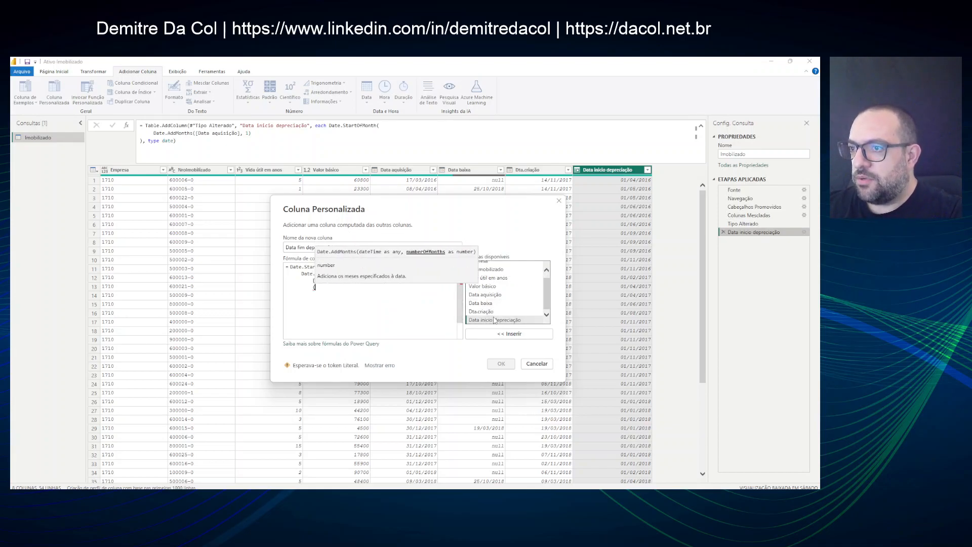
double_click(496, 278)
text(*)
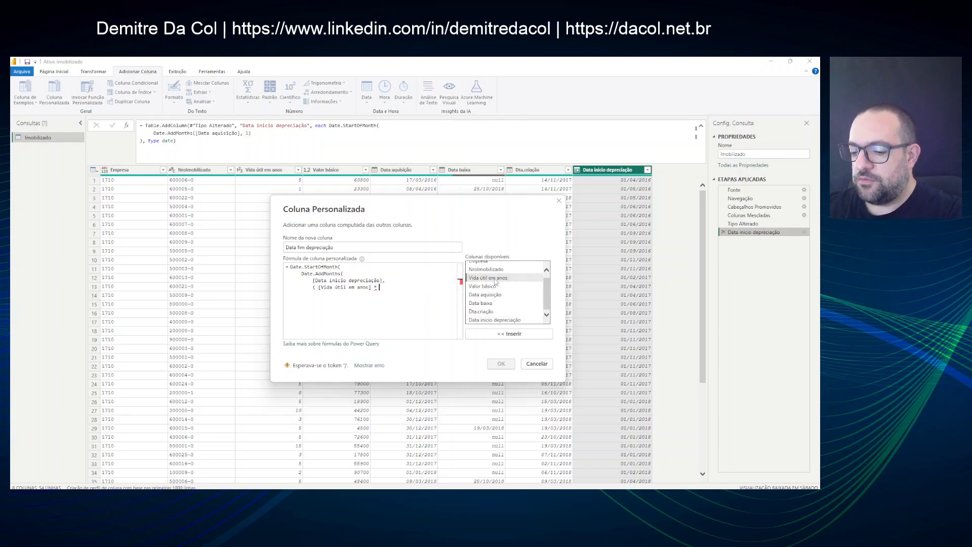
text( 12 ) ,)
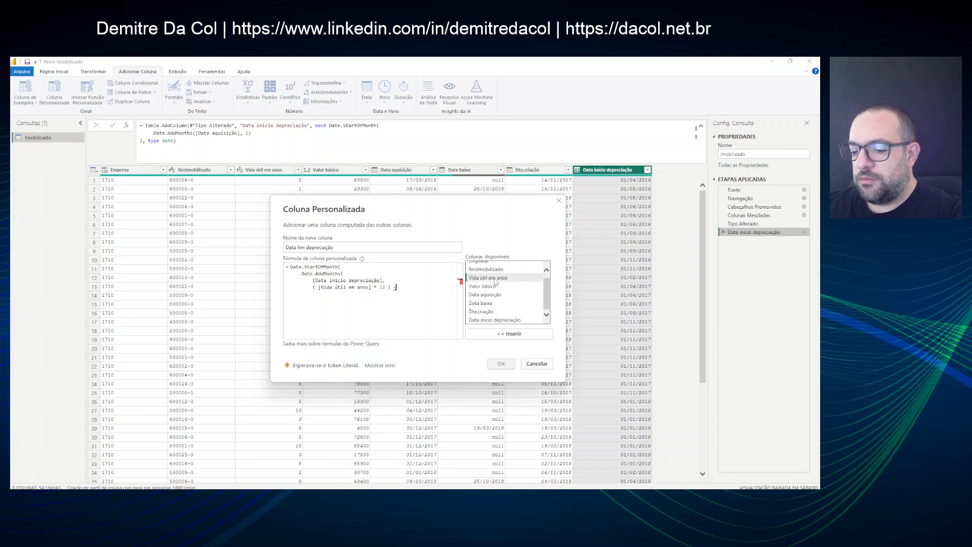
text(1)
key(Return)
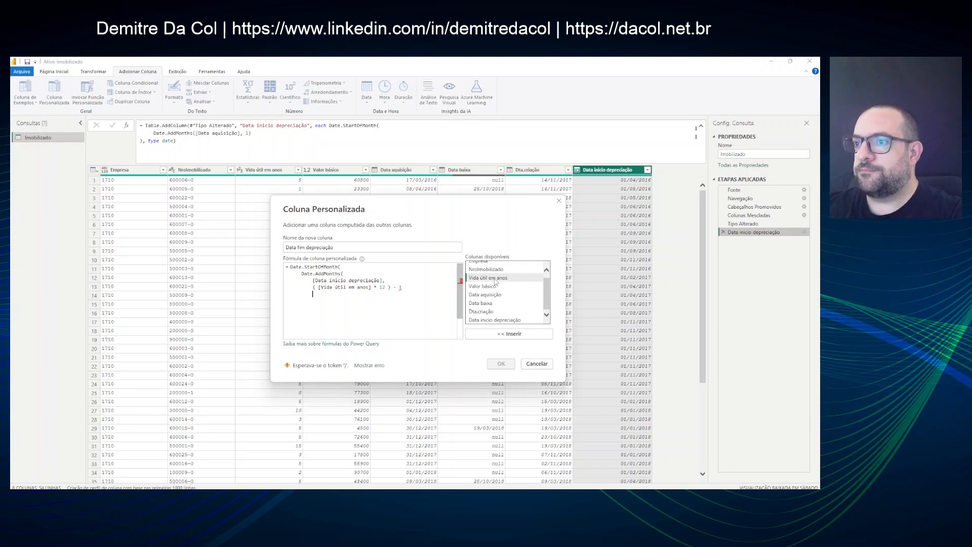
Close the Date.AddMonths and Date.StartOfMonth calls on separate lines and create the Data fim depreciação column.
key(shift+Tab)
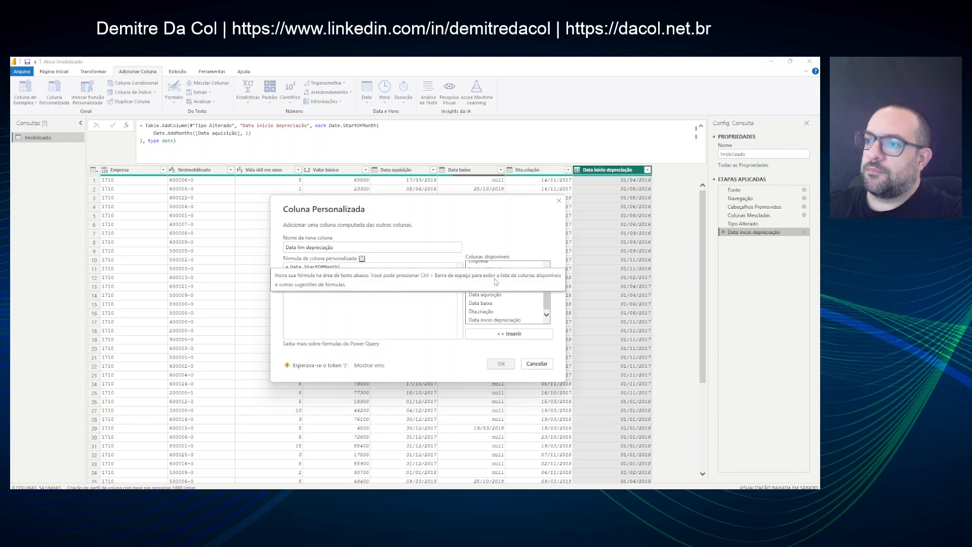
click(437, 304)
text())
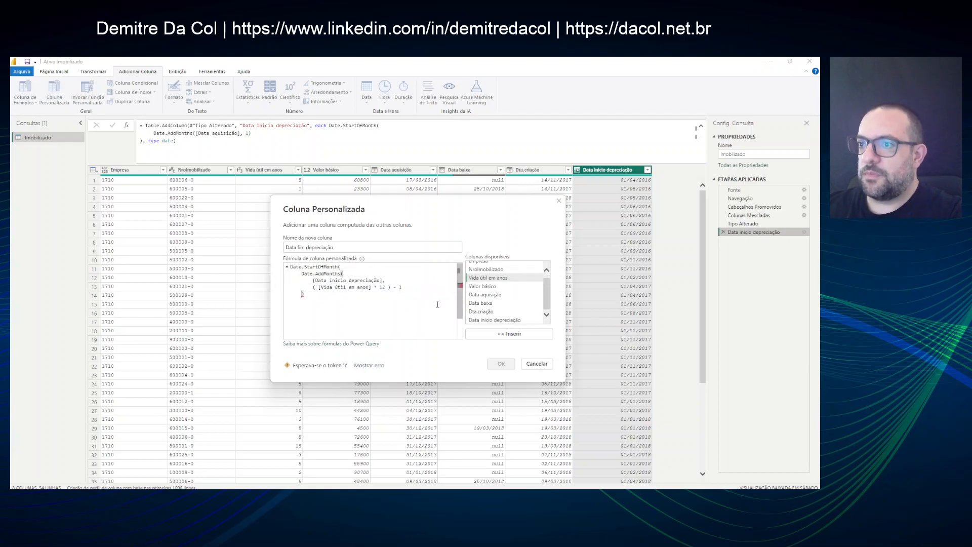
key(Return)
text())
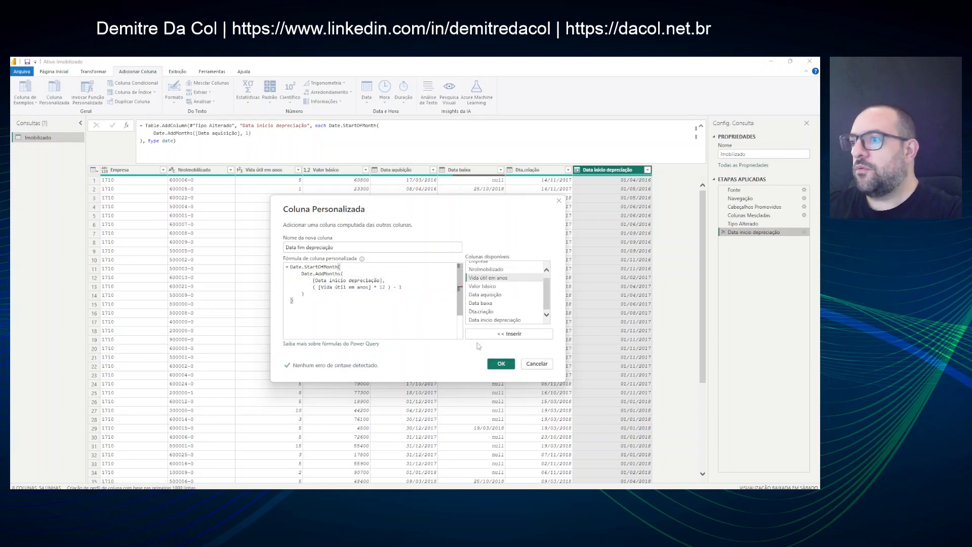
click(506, 366)
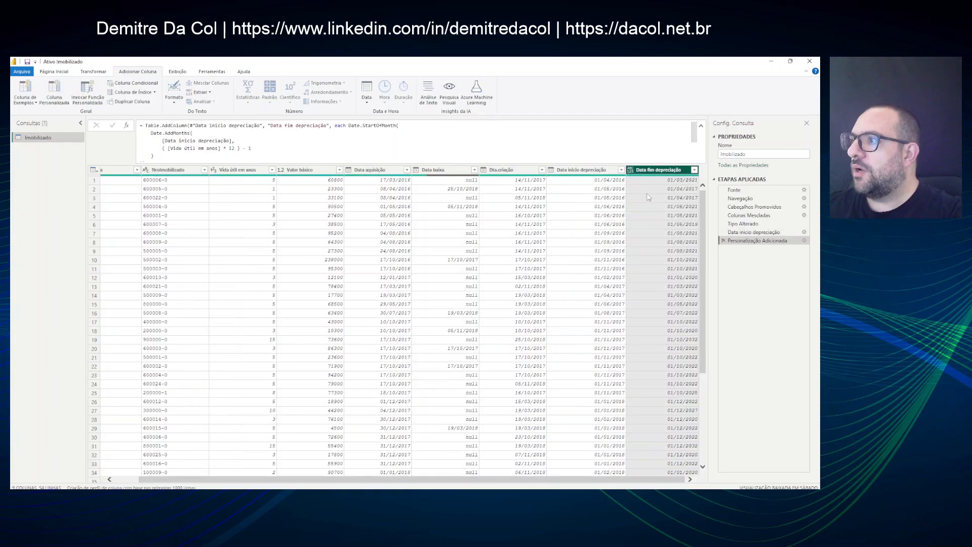
Append ", type date" to the Table.AddColumn formula so the Data fim depreciação column is typed as a date.
click(587, 190)
click(666, 191)
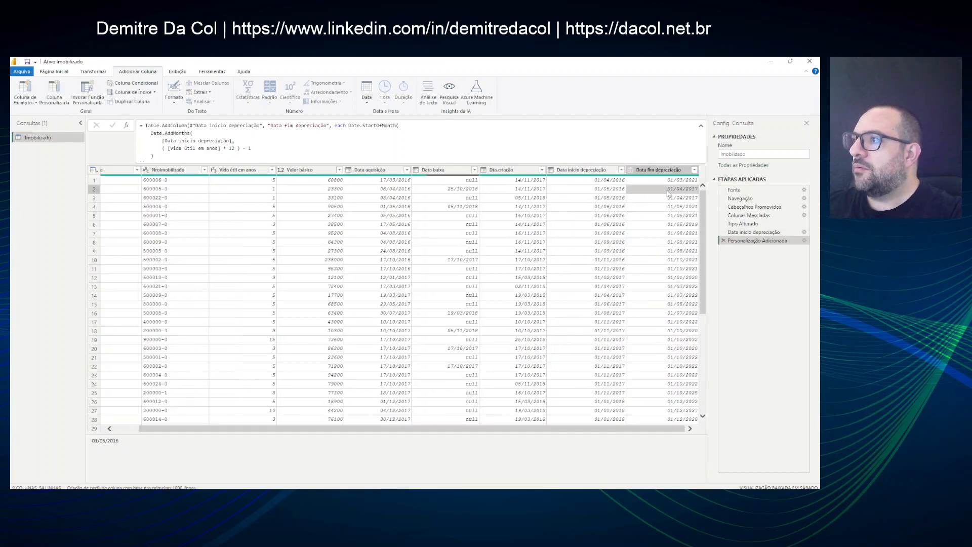
click(292, 148)
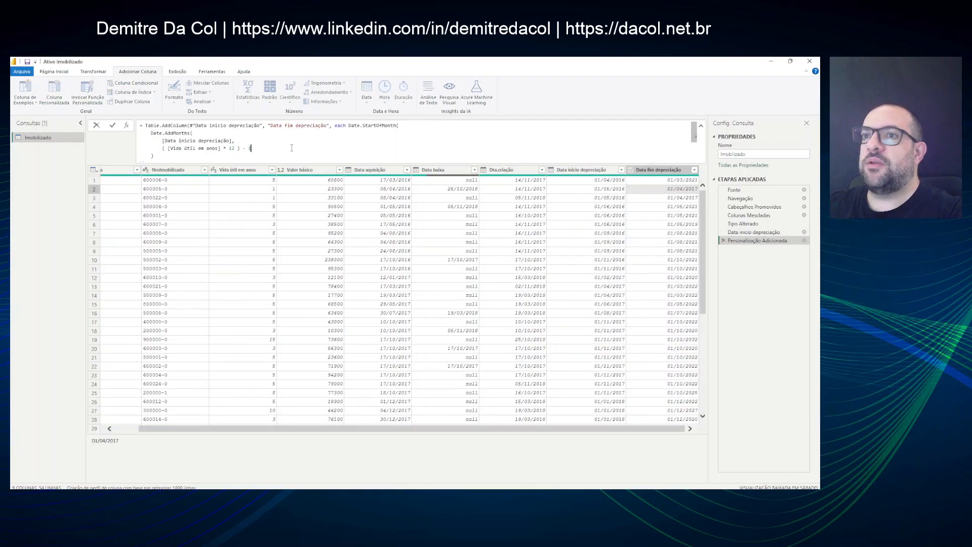
scroll(215, 146, down, 2)
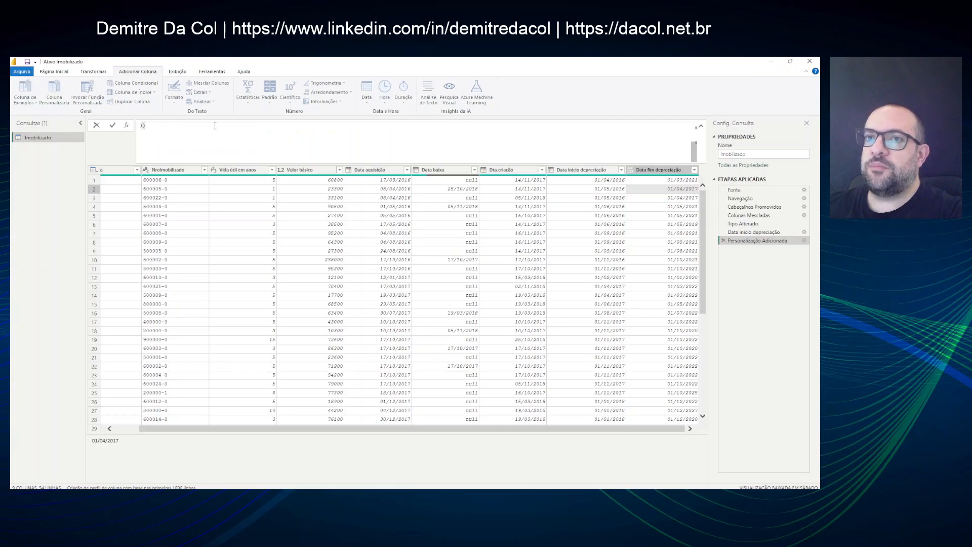
text(, type date)
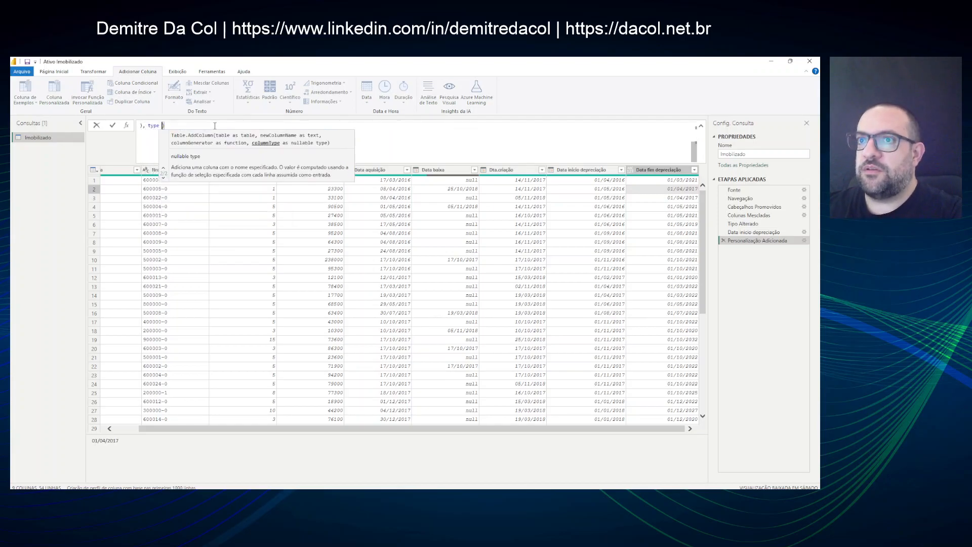
click(501, 220)
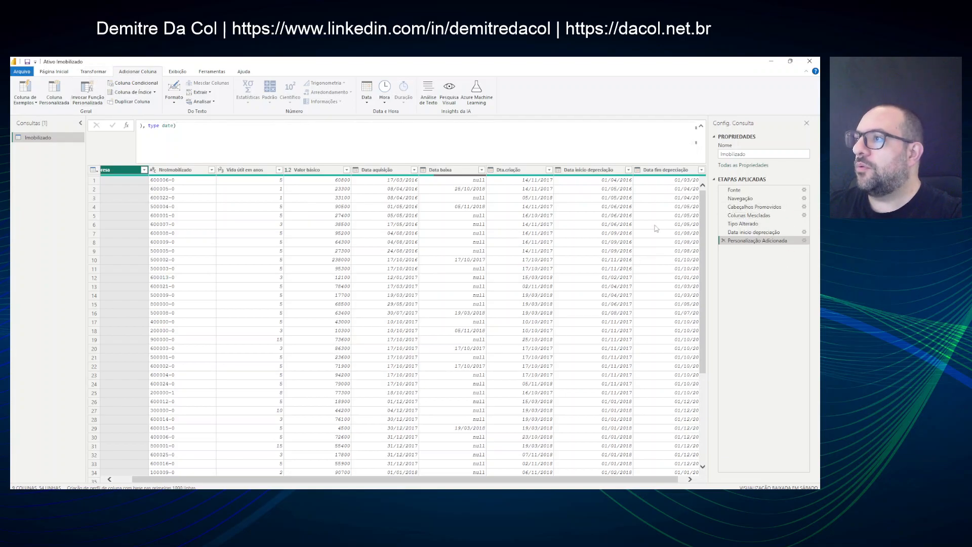
Rename the applied step Personalização Adicionada as "Data fim depreciação".
drag(572, 480, 682, 481)
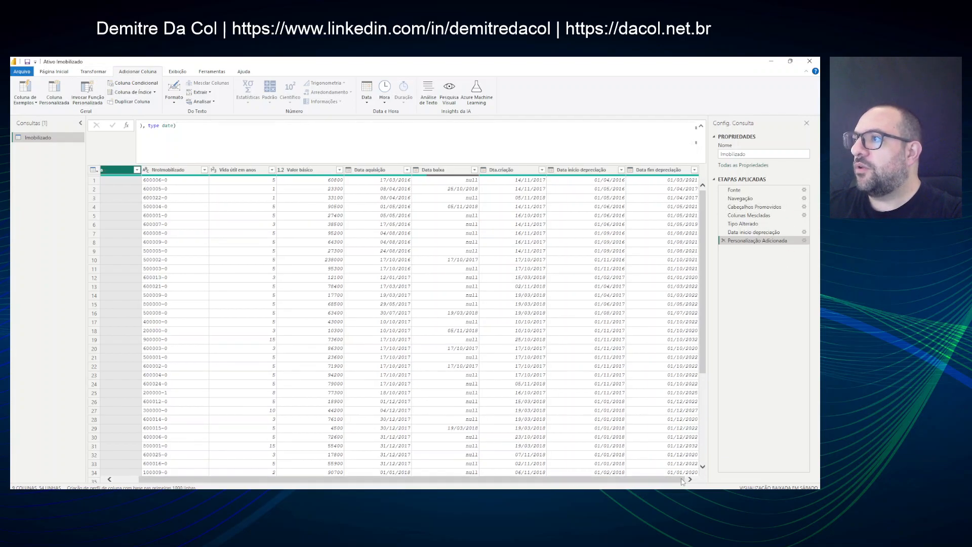
click(678, 170)
click(753, 242)
key(F2)
text(Data fim depreciação)
key(Return)
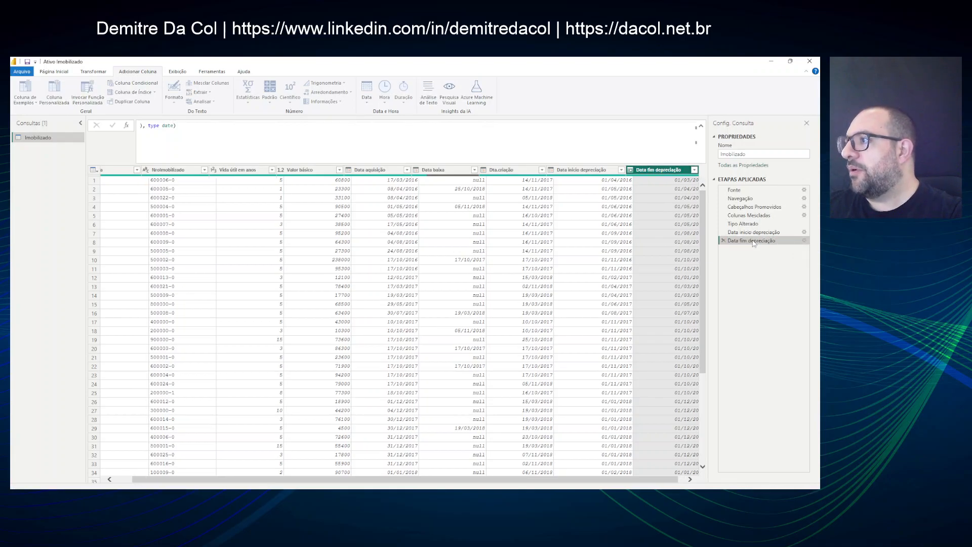
Start another custom column in the Imobilizado query and name it "Valor depreciação mensal".
click(58, 91)
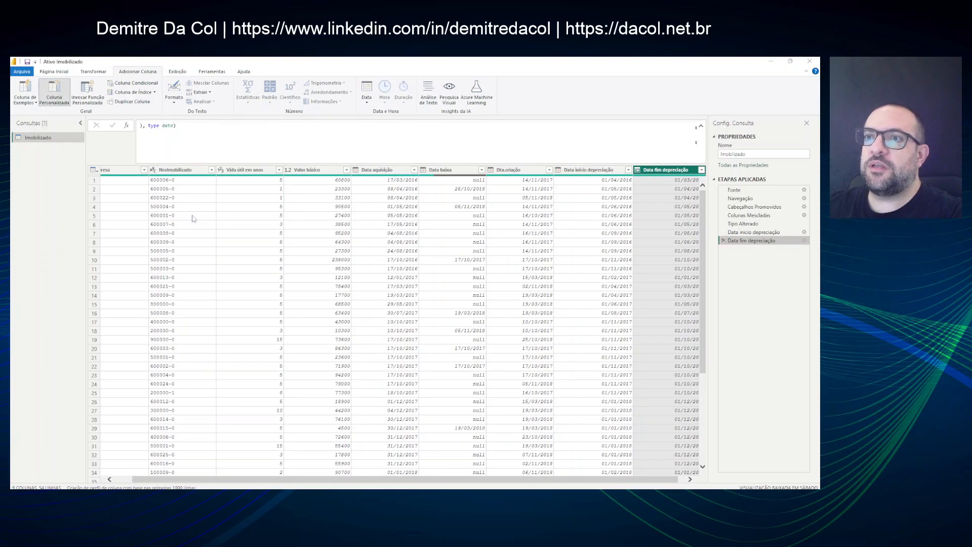
key(shift+Tab)
text(Valor depre)
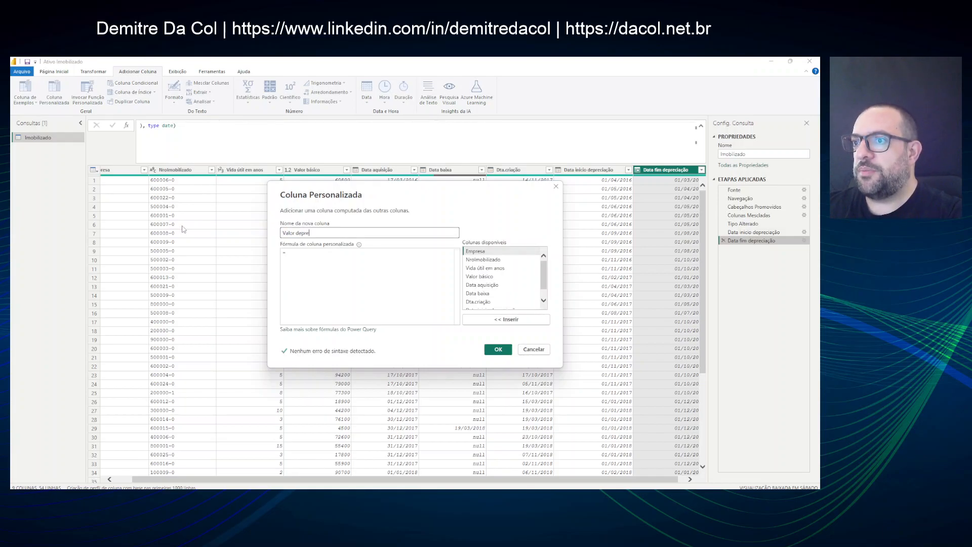
text(ciac)
key(BackSpace)
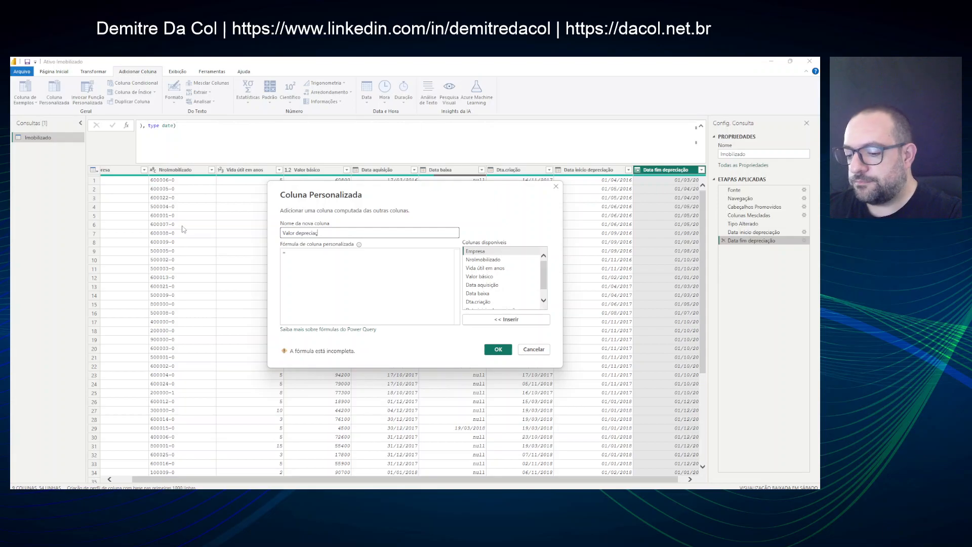
text(ção mensal)
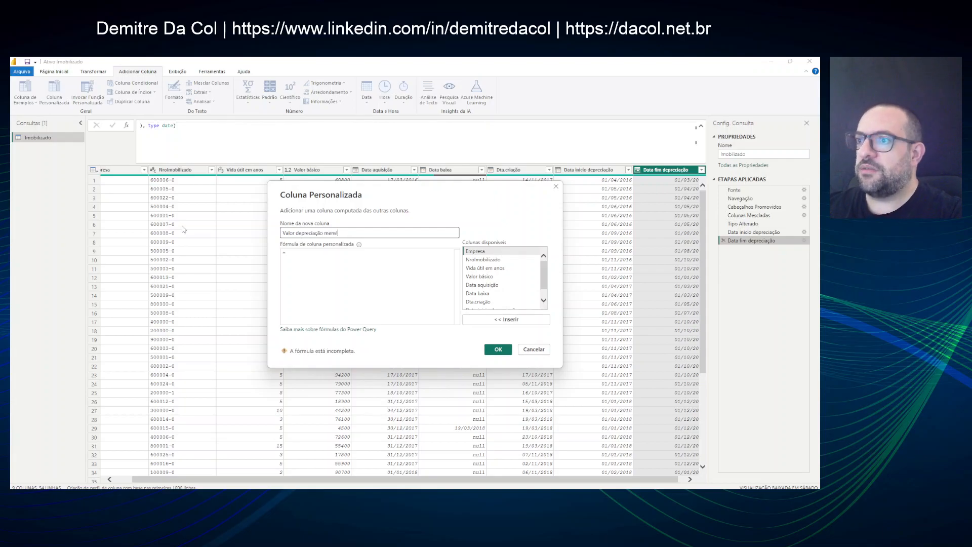
Create the monthly depreciation column with the formula [Valor básico] / ( [Vida útil em anos] * 12 ).
click(485, 277)
double_click(484, 277)
text(/ ()
double_click(482, 269)
text(* )
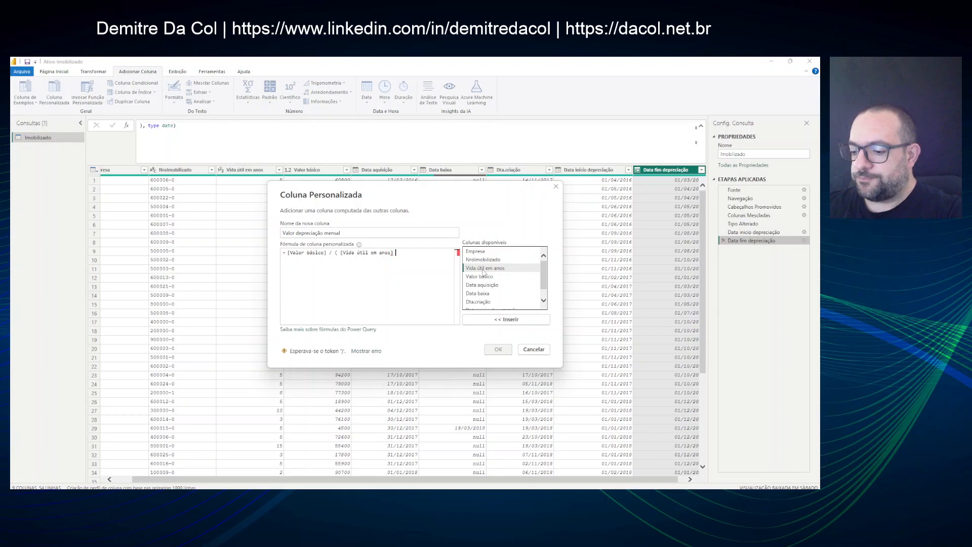
text(12 ))
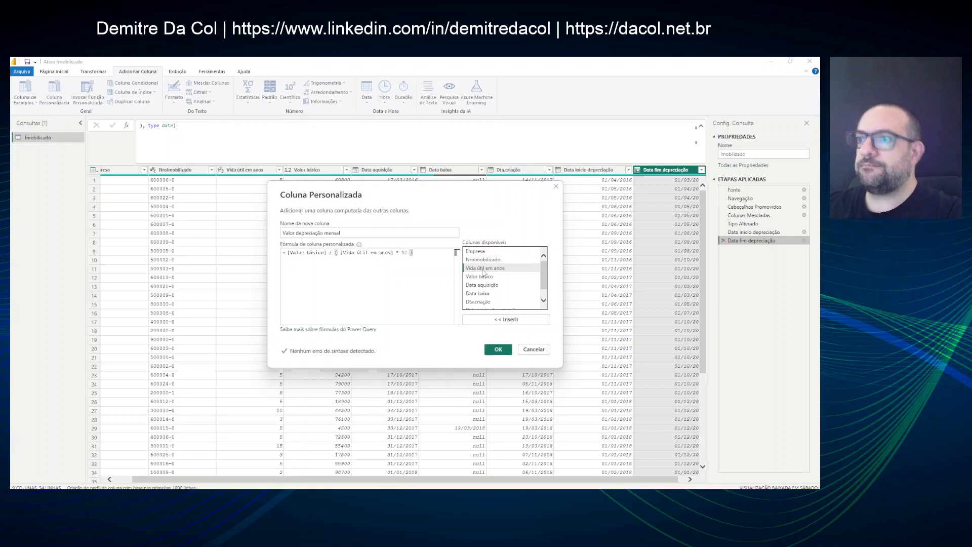
click(505, 350)
Append ", type number" to the Table.AddColumn formula of the Valor depreciação mensal column.
click(194, 136)
text(, type b)
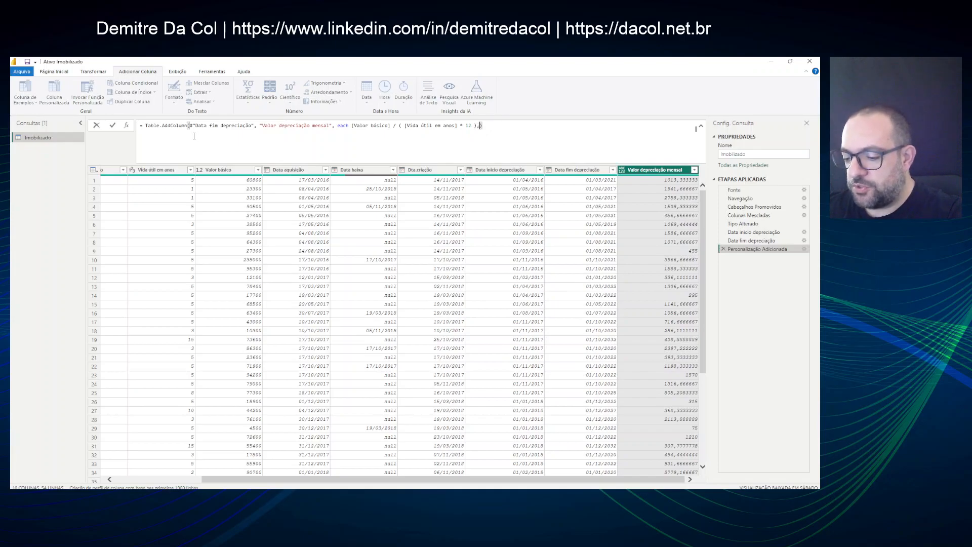
key(BackSpace)
text(number)
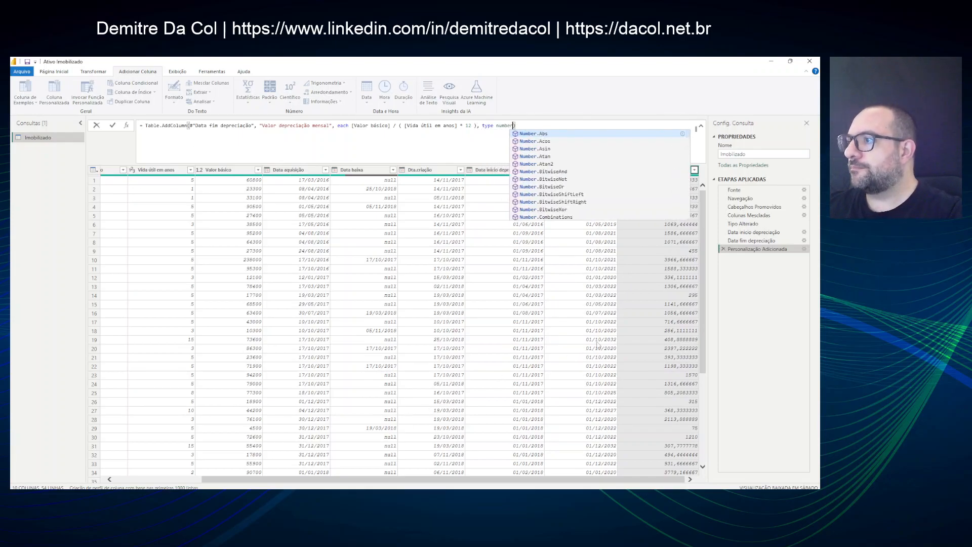
key(Return)
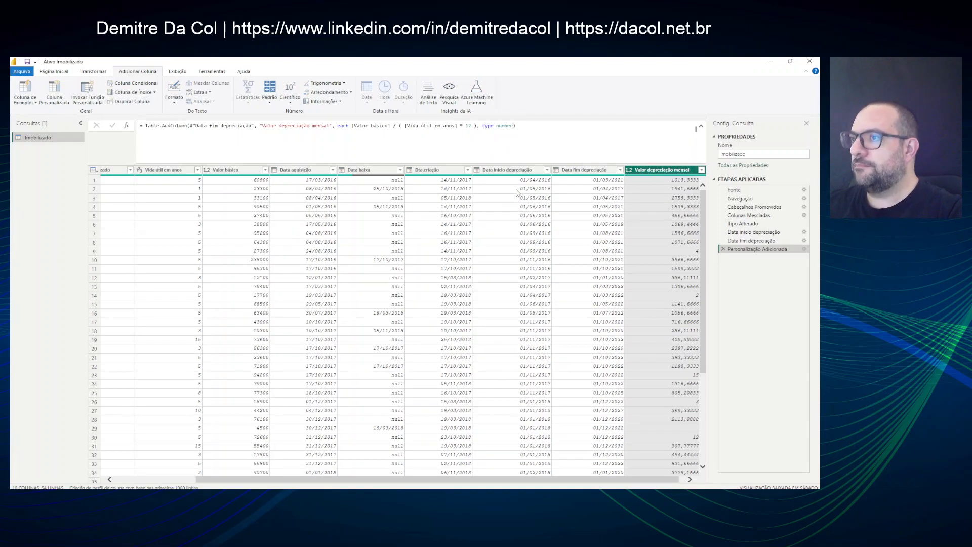
Switch to SpeedCrunch and calculate 23300/12 to check the second asset's monthly depreciation.
click(258, 192)
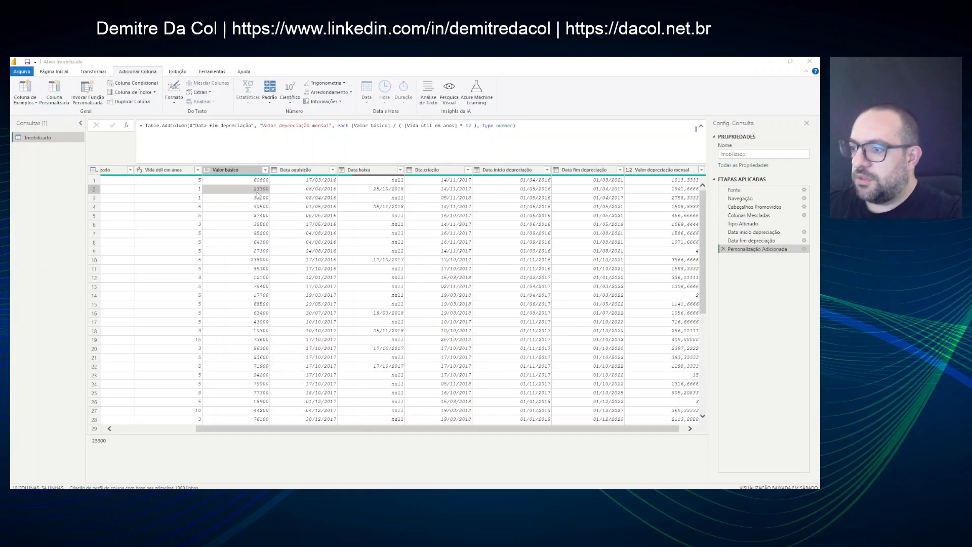
key(alt+Tab)
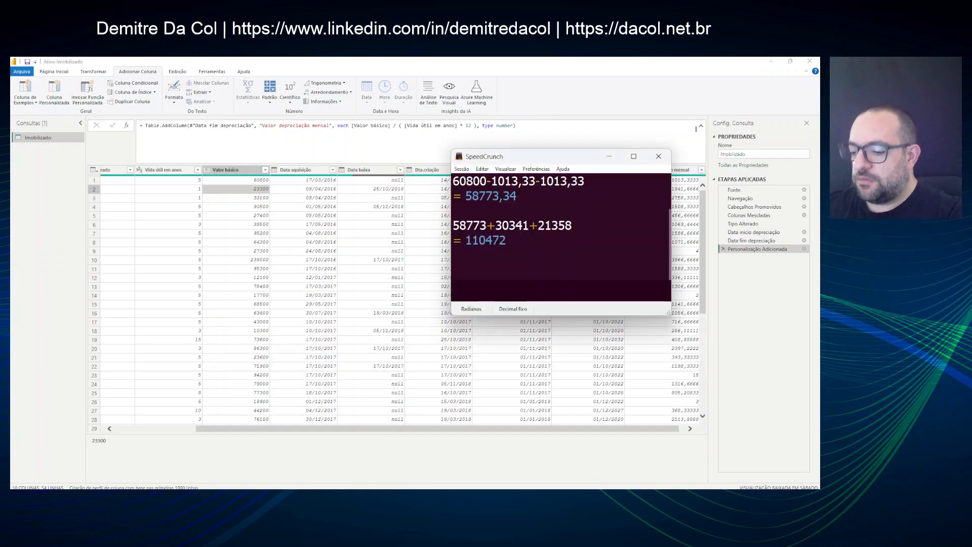
key(ctrl+n)
text(23300)
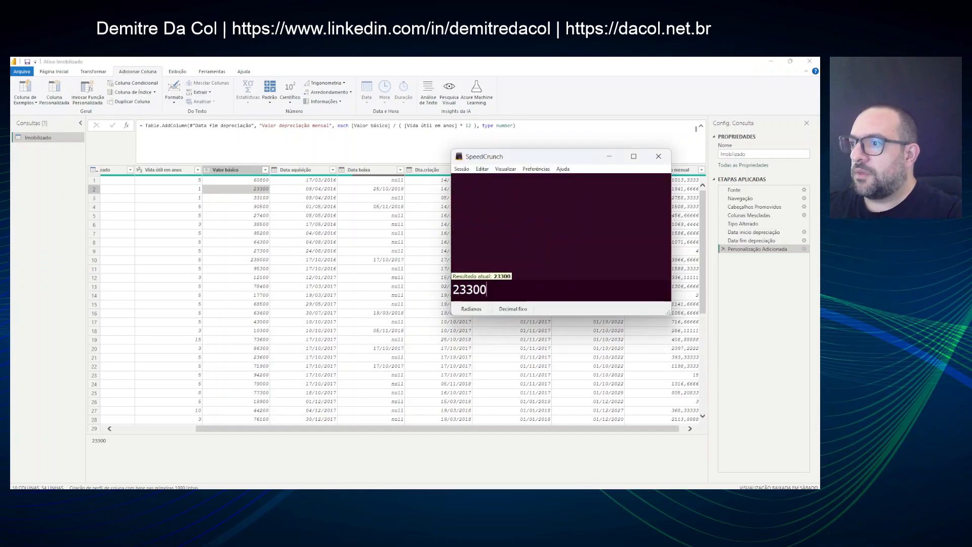
text(/)
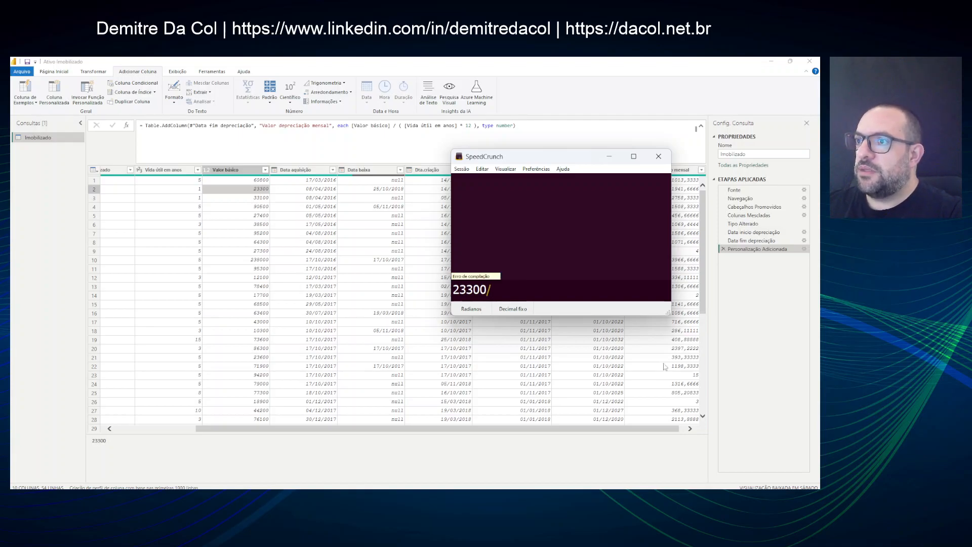
drag(534, 157, 538, 204)
text(12)
key(Return)
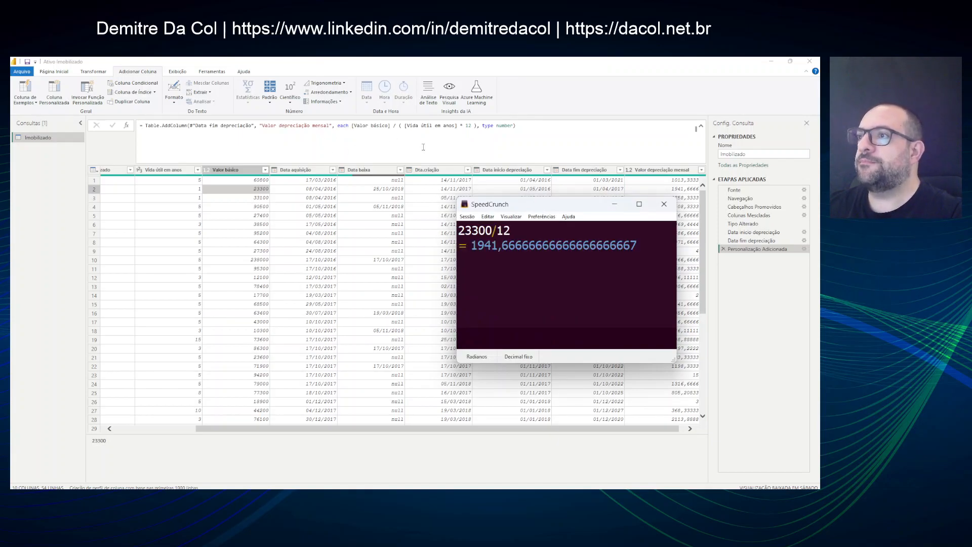
click(352, 126)
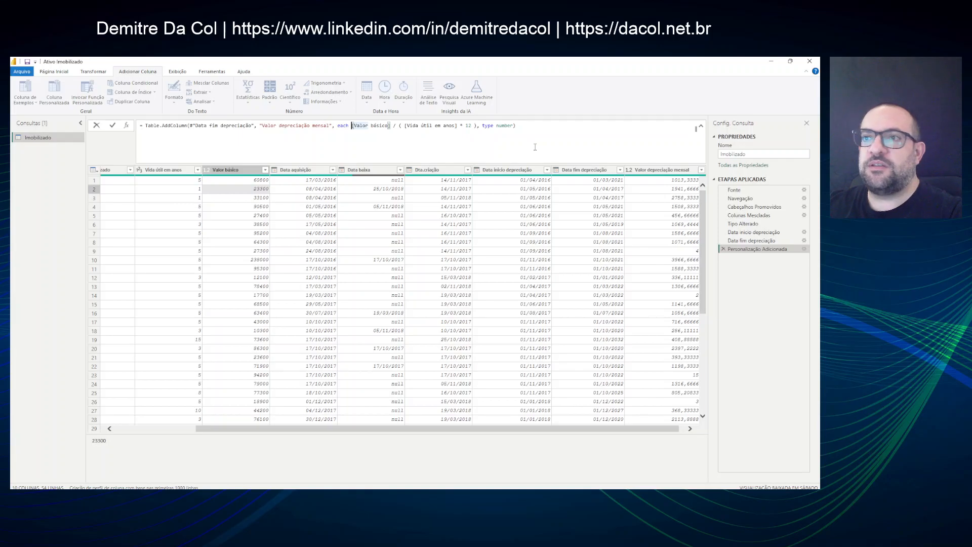
key(Left)
key(Left)
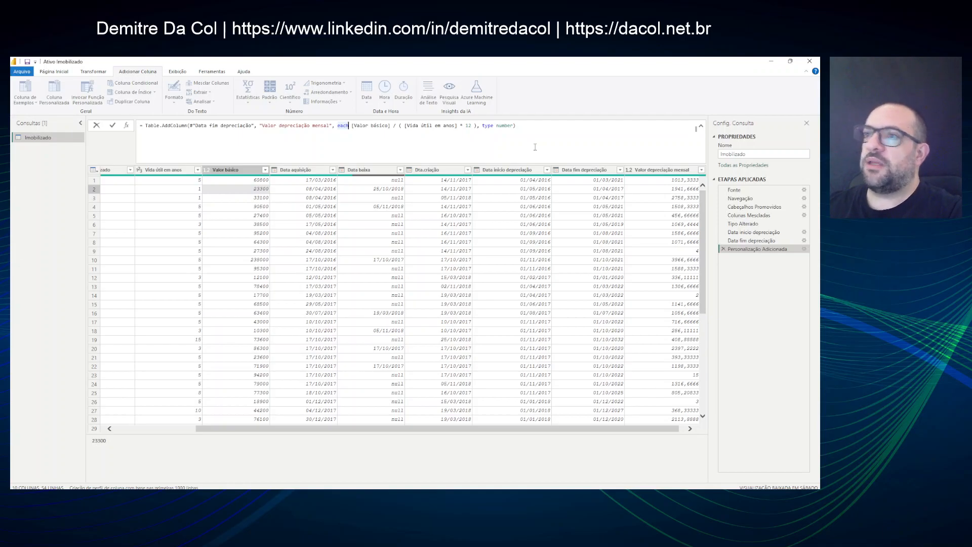
key(Return)
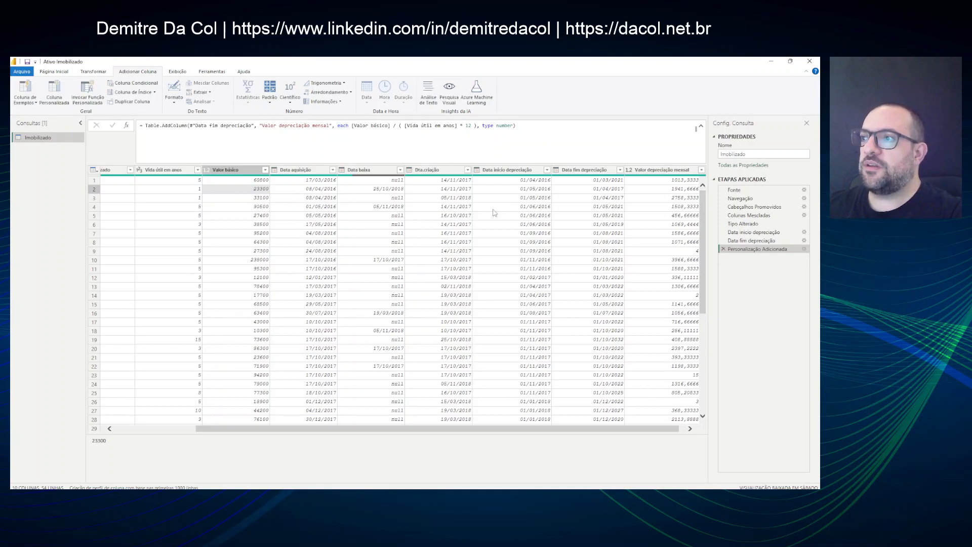
click(510, 190)
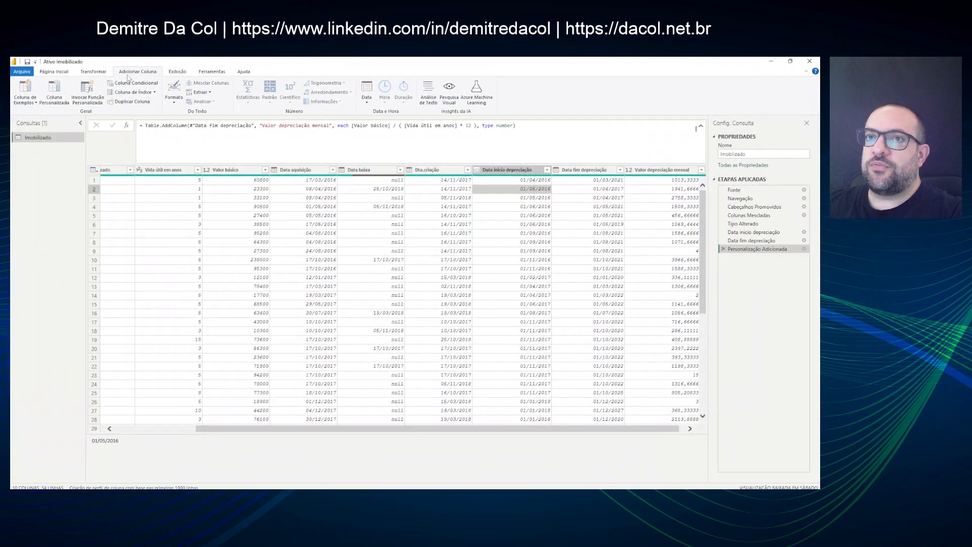
Close and apply the query changes to the Power BI report, and reopen the Imobilizado query in the Power Query editor.
click(57, 74)
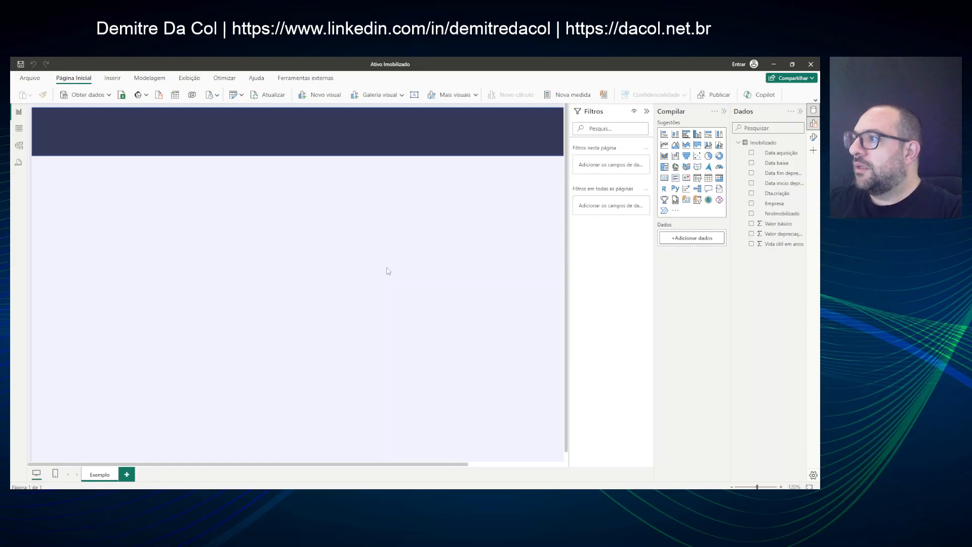
click(235, 94)
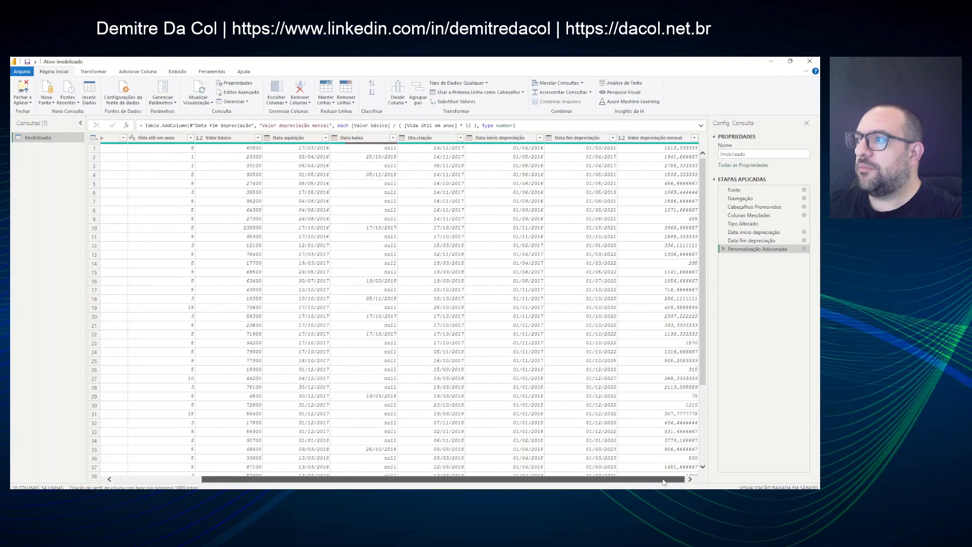
Apply the query changes and, in table view, start a calculated table named Calendario with an ADDCOLUMNS formula over CALENDAR with date-part columns.
click(24, 87)
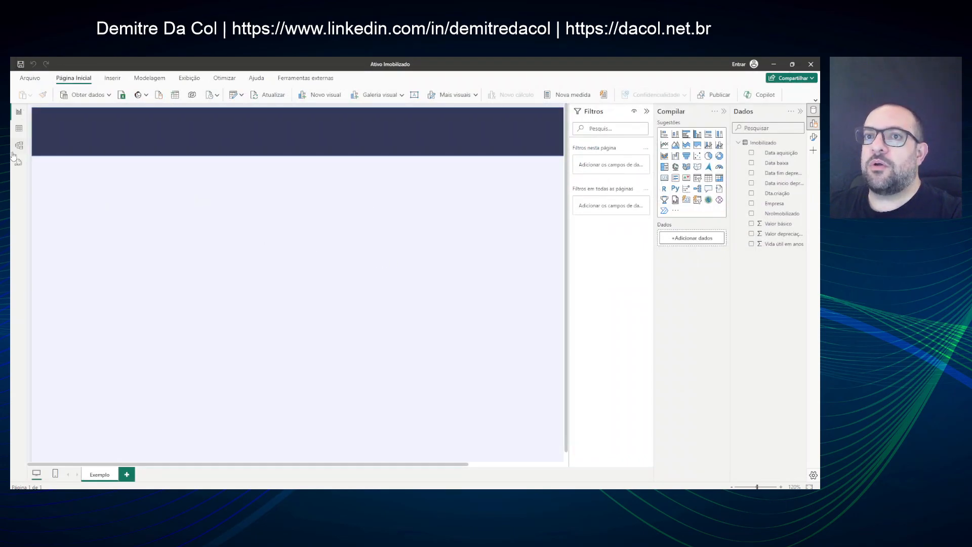
click(20, 129)
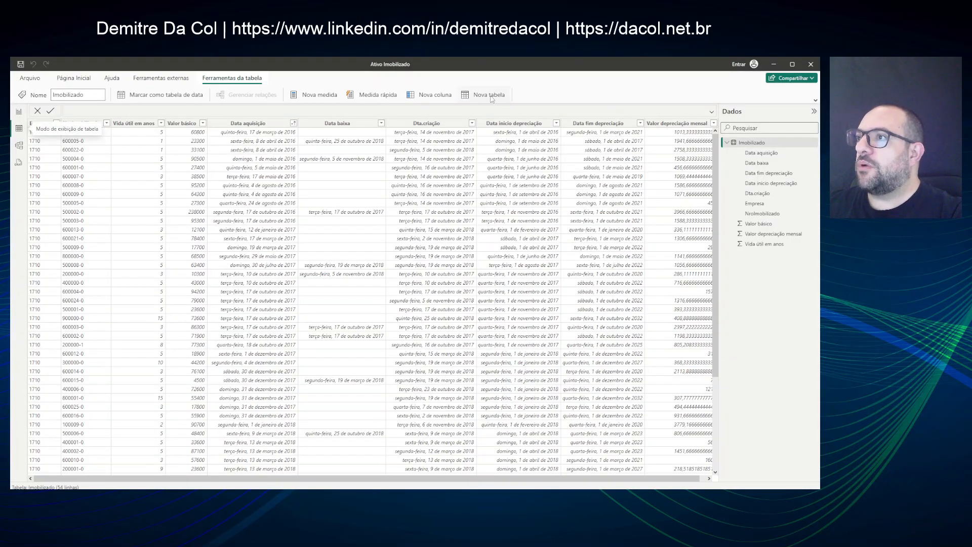
click(489, 96)
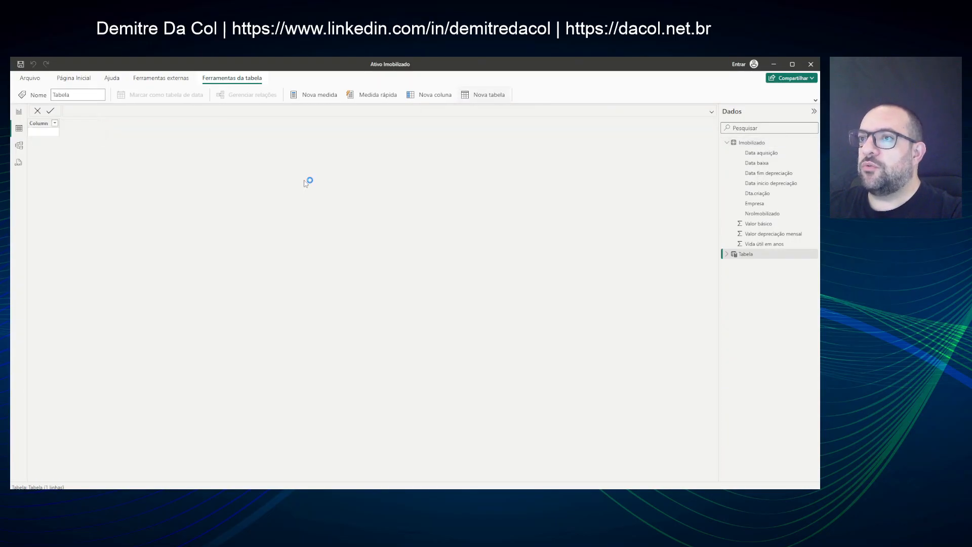
click(134, 109)
key(ctrl+a)
text(D_Calendario =     ADDCOLUMNS(         CALENDAR(MIN(F_PedidoVenda[Data criação]), MAX(F_PedidoVenda[Data criação])),          "Ano",         YEAR([Date]),          "MesNum",         MONTH([Date]),          "Mês",         CONCATENATE(             LEFT(UPPER(FORMAT([Date], "MMM", "pt-br")), 1),             RIGHT(LOWER(FORMAT([Date], "MMM", "pt-br")), 2)         ),          "Dia",         DAY([Date]),          "AnoMesNum",         FORMAT([Date], "YYYYMM"),          "Ano e mês",         CONCATENATE(             FORMAT([Date], "YYYY "),             CONCATENATE(                LEFT(UPPER(FORMAT([Date], "MMM", "pt-br")), 1),                 RIGHT(LOWER(FORMAT([Date], "MMM", "pt-br")), 2)             )         ),          "DiaDaSemanaNum", WEEKDAY([Date]),         "Dia da semana", LEFT(UPPER(FORMAT([Date], "ddd")),1)&RIGHT(LOWER(FORMAT([Date], "ddd")),2),          "PrimeiroDiaMes",         DATE(YEAR([Date]), MONTH([Date]), 1)     ))
key(Delete)
key(Delete)
Replace the MIN argument in the Calendario formula's CALENDAR function with Imobilizado[Data aquisição].
key(ctrl+Right)
key(ctrl+Right)
key(ctrl+Right)
key(ctrl+Right)
key(ctrl+Right)
key(ctrl+shift+Right)
key(ctrl+shift+Right)
key(ctrl+shift+Right)
key(ctrl+shift+Right)
key(ctrl+shift+Right)
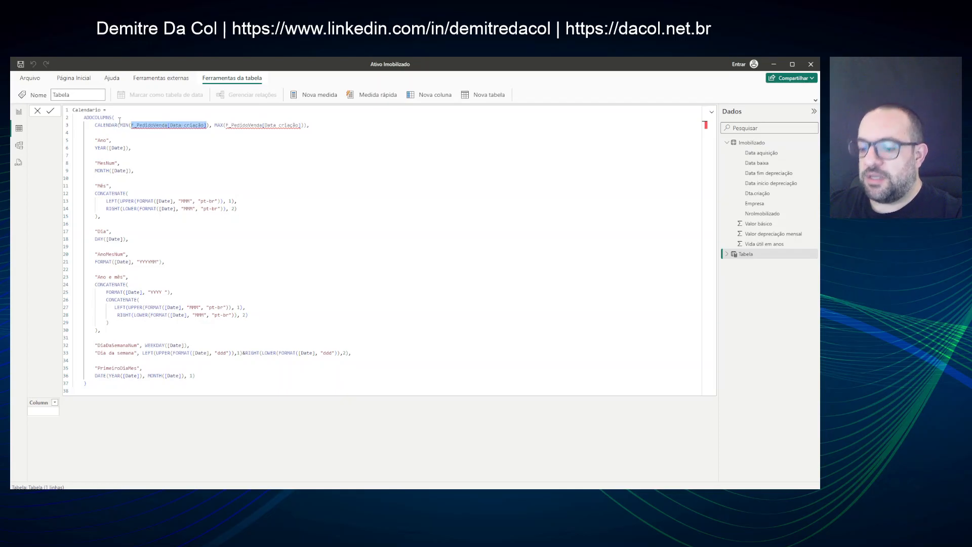
text(Imo)
key(Down)
key(Tab)
Replace the MAX argument in the Calendario formula with Imobilizado[Data fim depreciação] and commit the table formula.
key(Right)
key(Right)
key(Right)
key(Right)
key(Right)
key(Right)
key(Right)
key(ctrl+shift+Right)
key(ctrl+shift+Right)
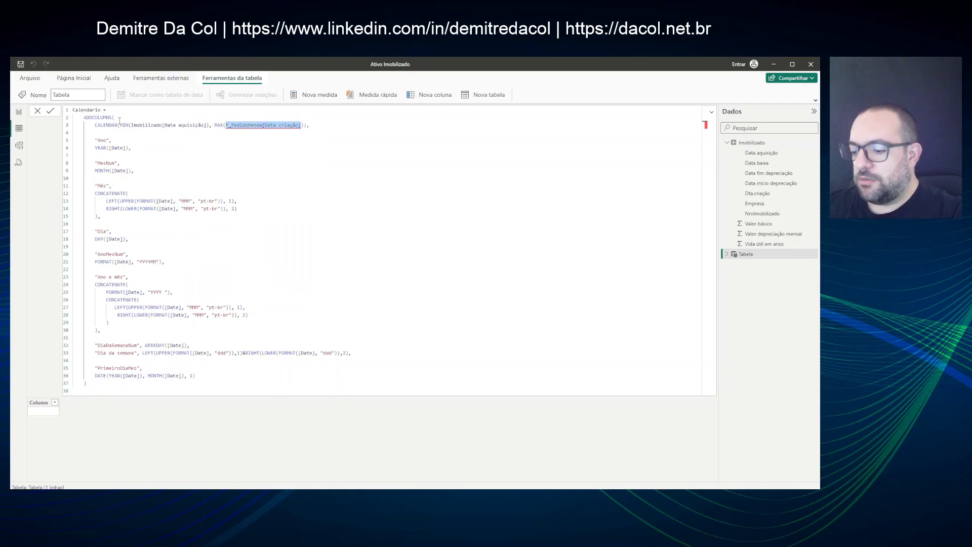
text(Imo)
key(Down)
key(Down)
key(Down)
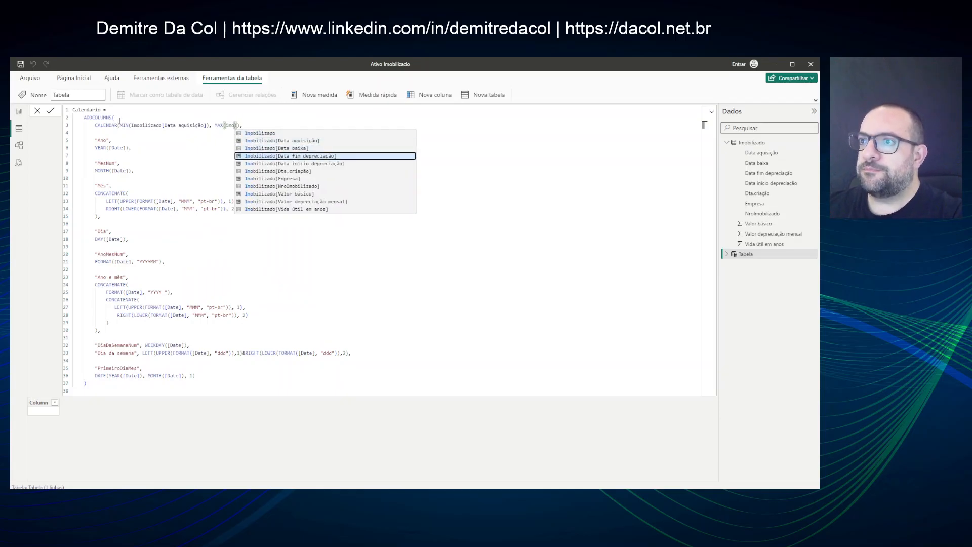
key(Tab)
key(Right)
key(Right)
key(Right)
key(Return)
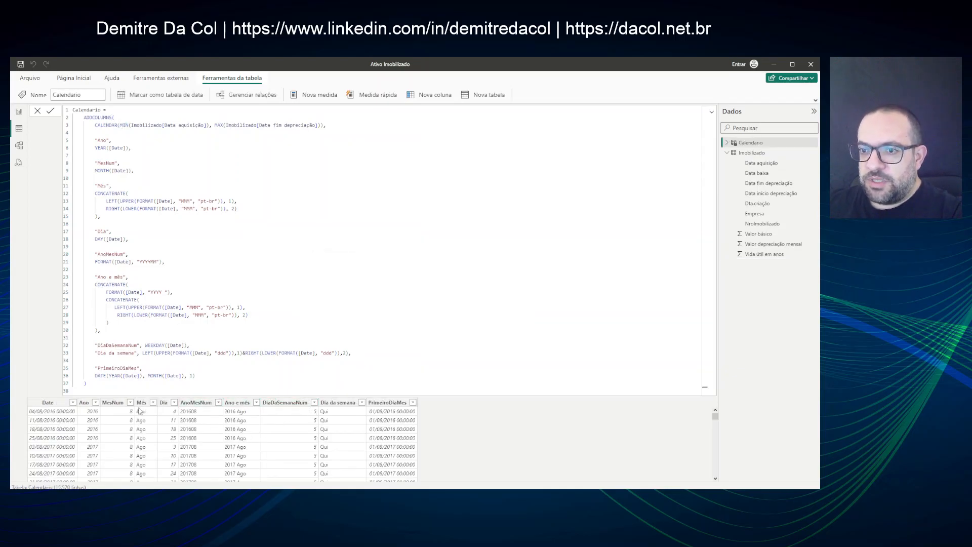
Sort the Mês column of the Calendario table by MesNum.
click(143, 404)
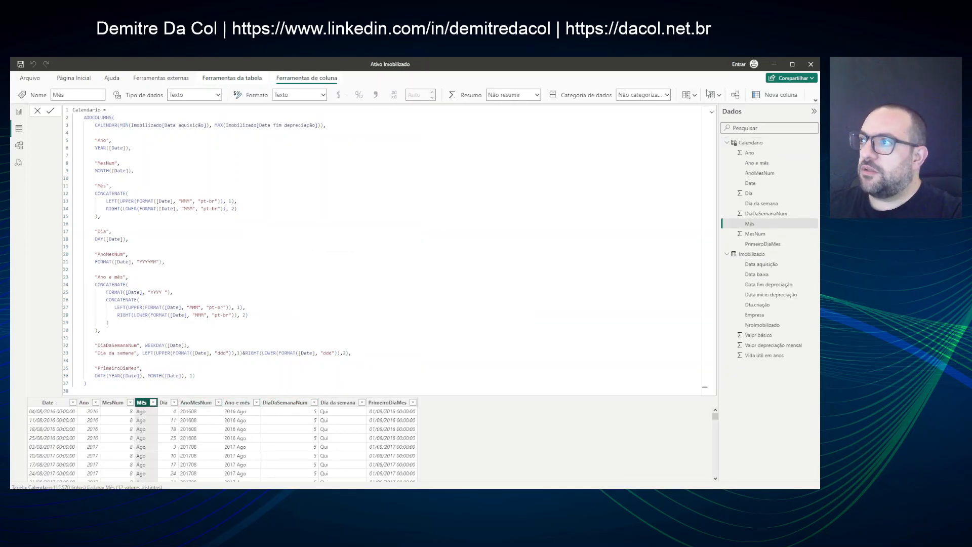
click(689, 94)
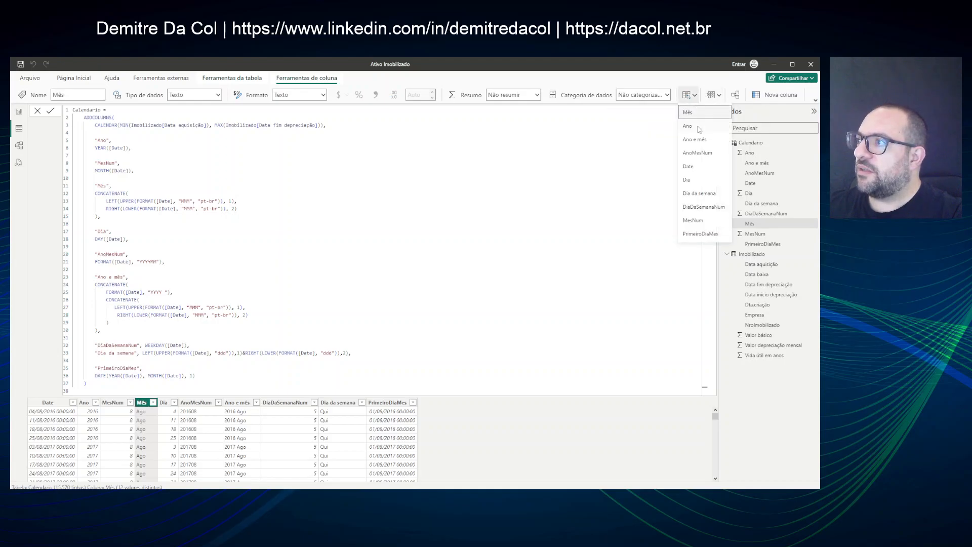
click(692, 220)
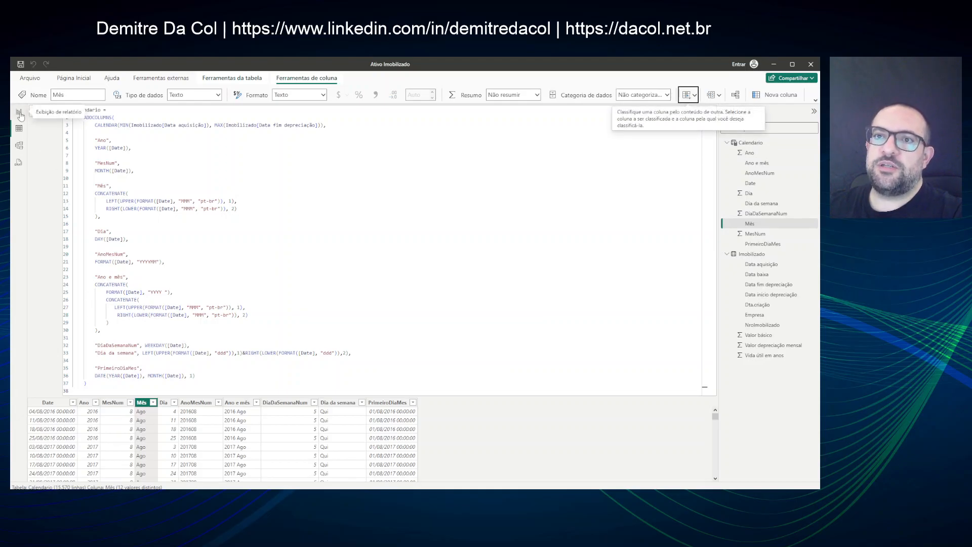
Arrange the Imobilizado and Calendario tables side by side in model view and relate Data aquisição to Date.
click(19, 147)
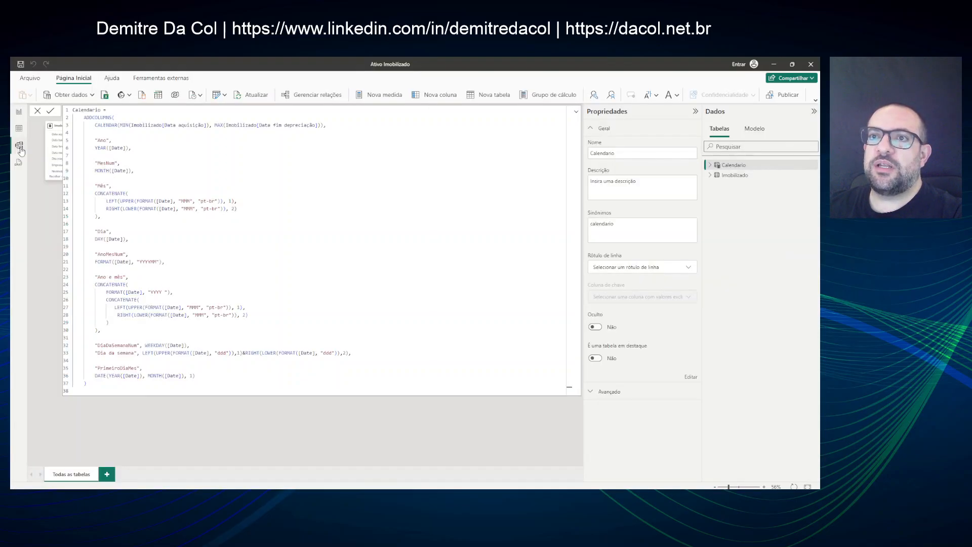
click(40, 112)
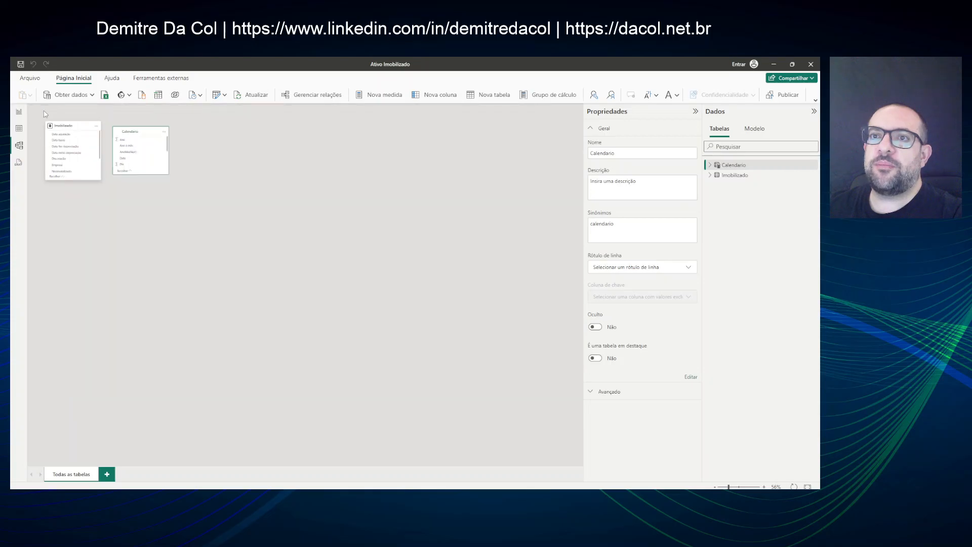
drag(140, 130, 293, 147)
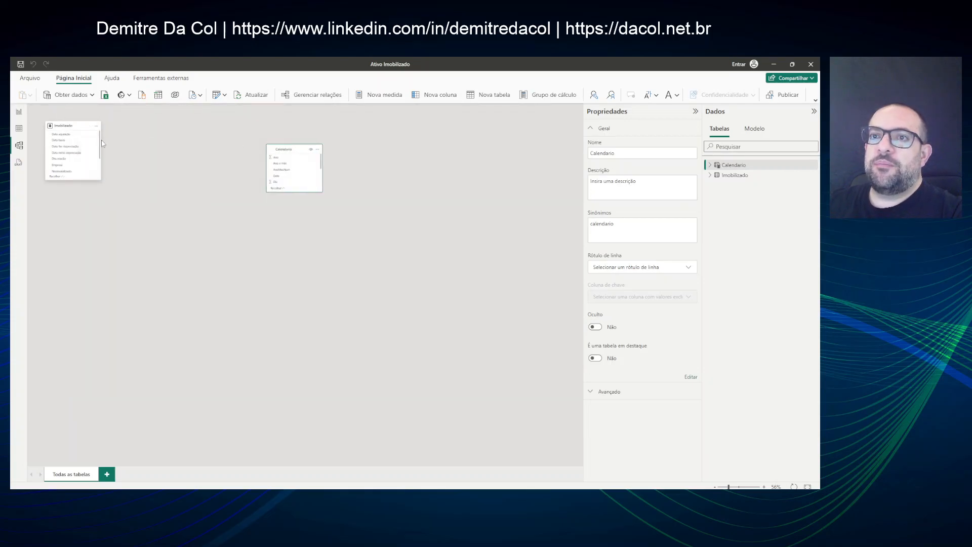
drag(63, 126, 171, 163)
drag(288, 148, 291, 173)
scroll(223, 205, up, 4)
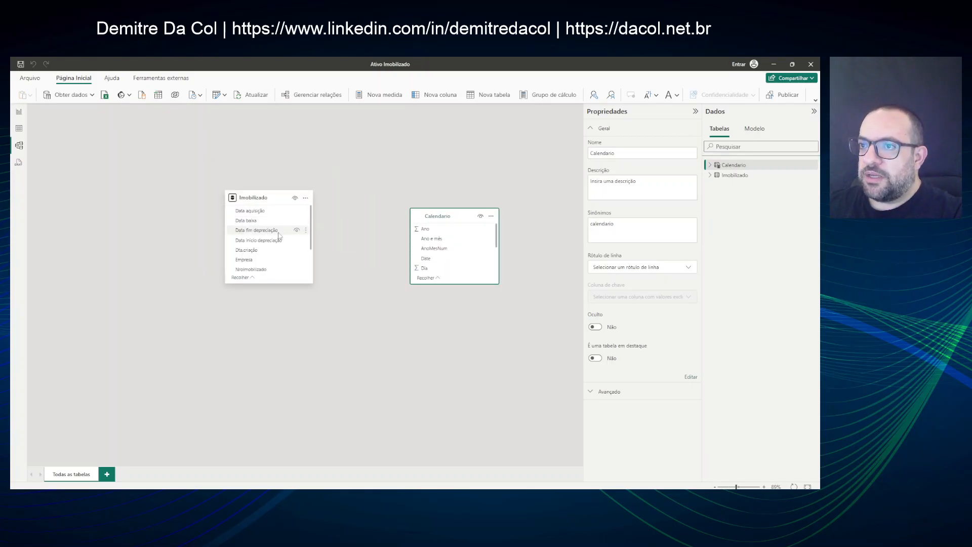
drag(259, 211, 448, 261)
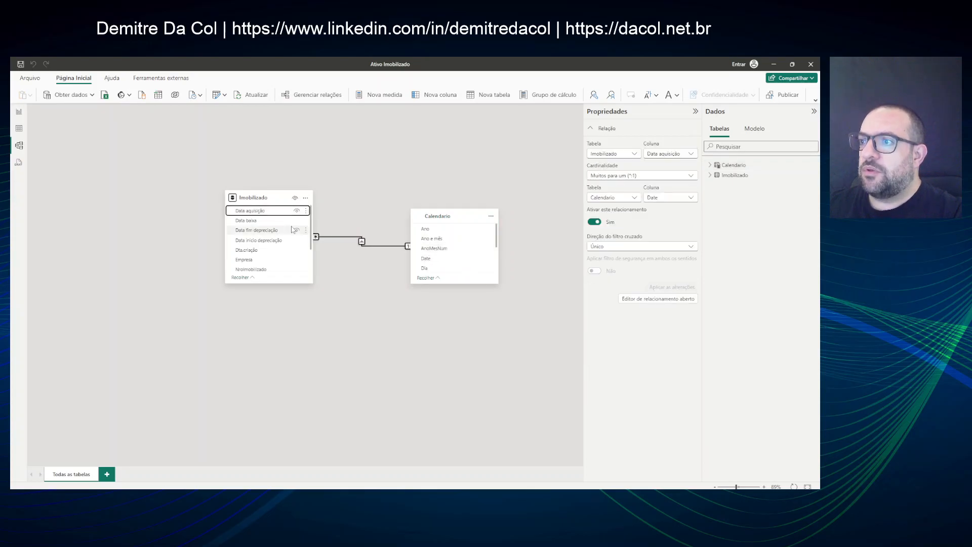
Insert a table visual on the Exemplo report page, stretch it across the width below the header, and convert it to a matrix.
click(18, 112)
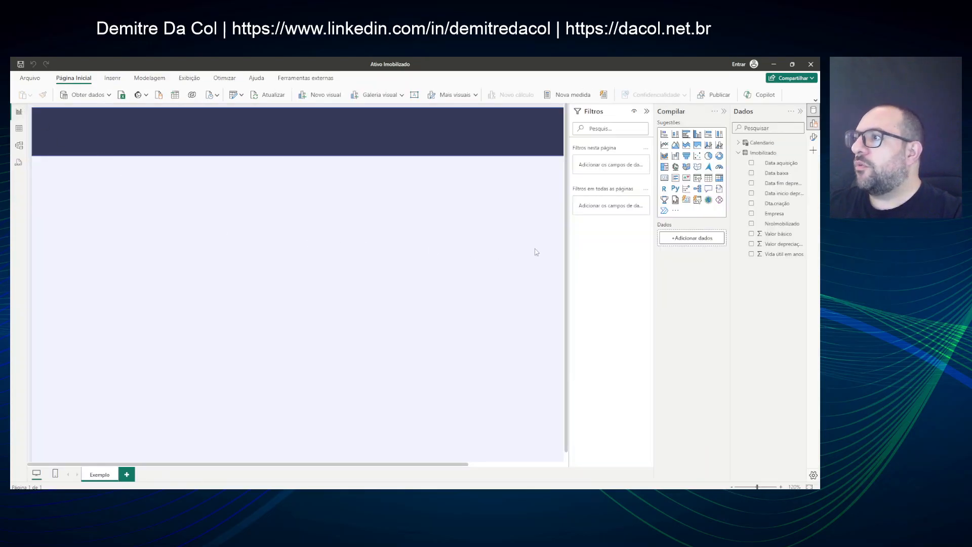
click(708, 178)
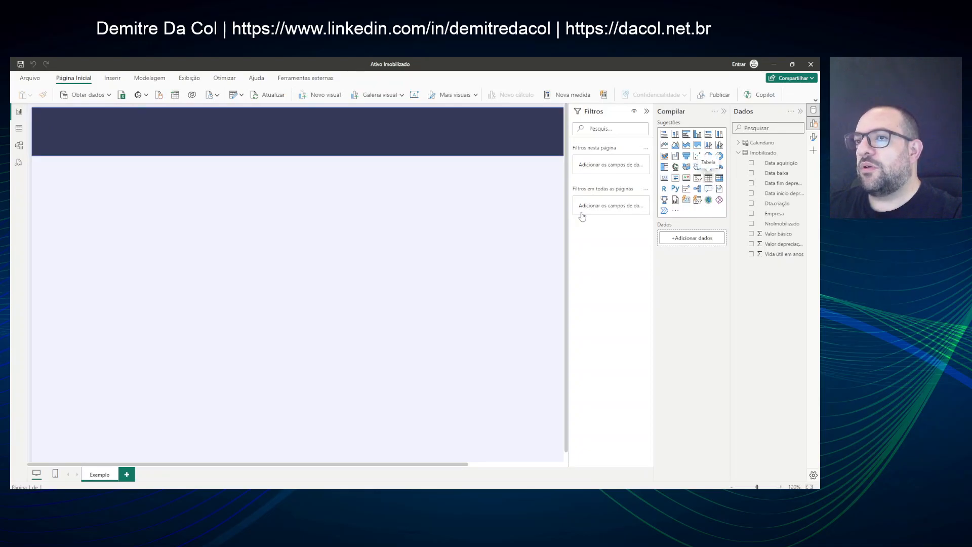
drag(32, 279, 174, 281)
drag(428, 256, 332, 254)
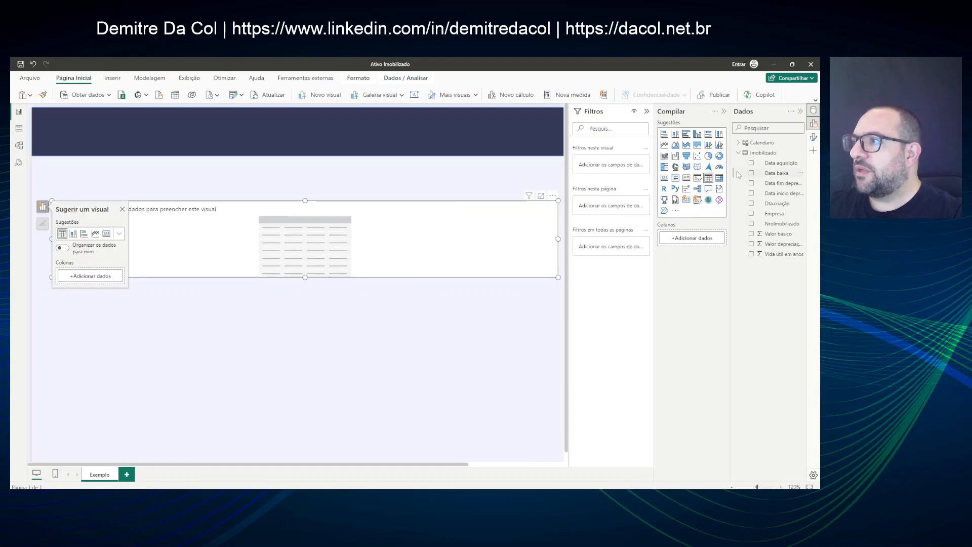
click(719, 178)
Assign Calendario's Ano to the matrix rows and Mês to its columns.
click(738, 144)
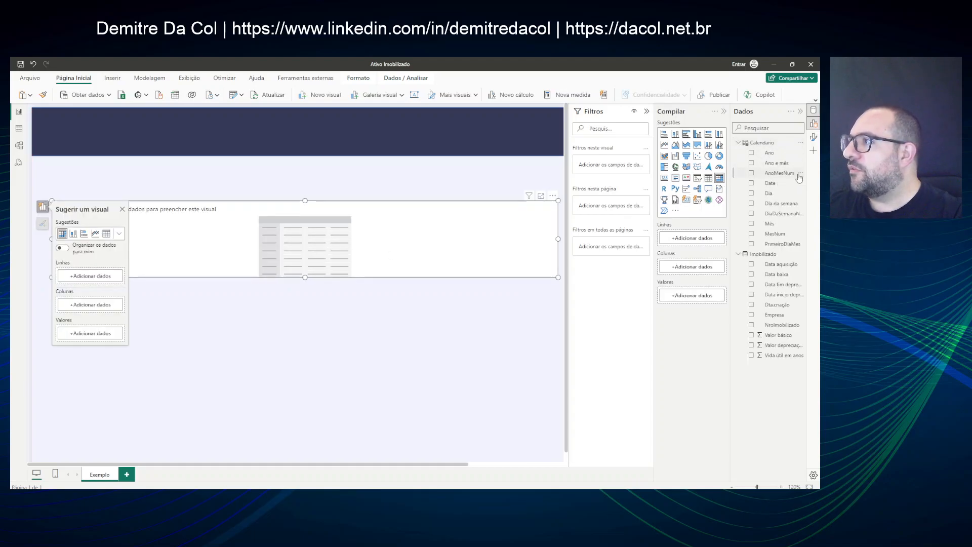
drag(769, 153, 697, 241)
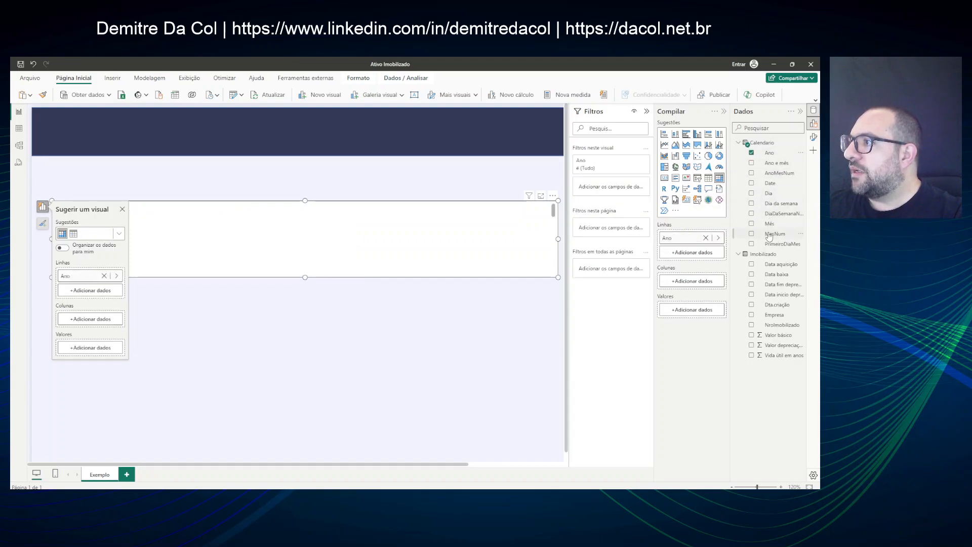
drag(770, 221, 692, 281)
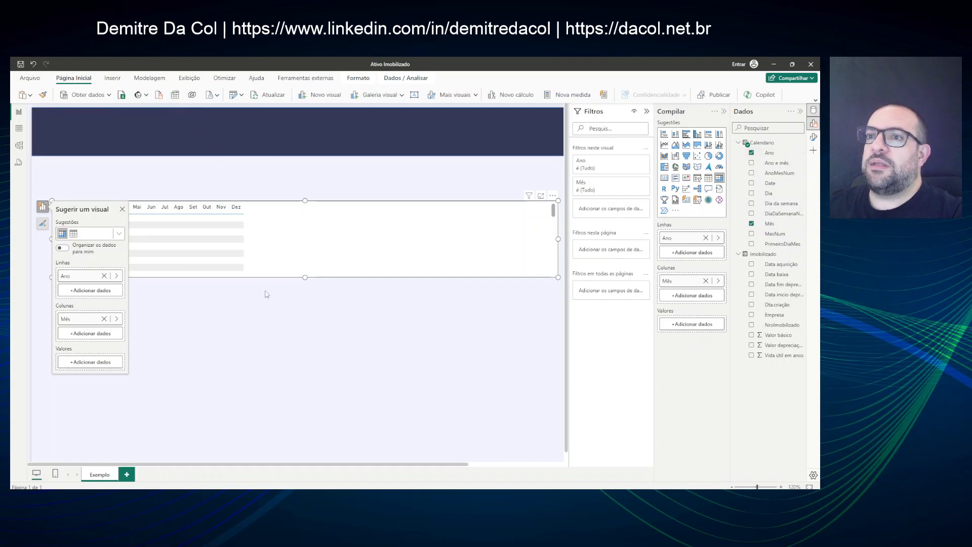
Create and load an empty table named Medidas for the measures.
double_click(310, 383)
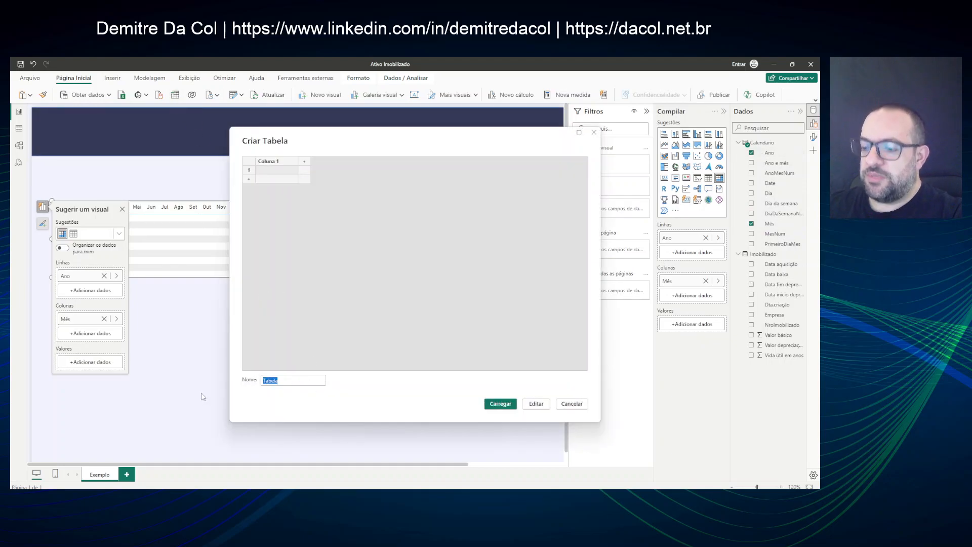
text(Med)
key(Escape)
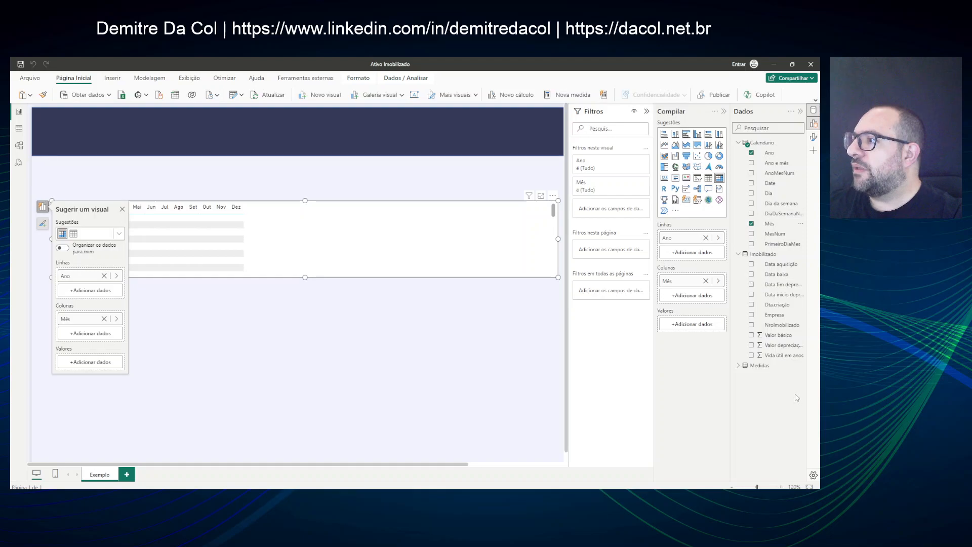
Create the measure Valor bens adquiridos = SUM(Imobilizado[Valor básico]) in the Medidas table.
right_click(799, 367)
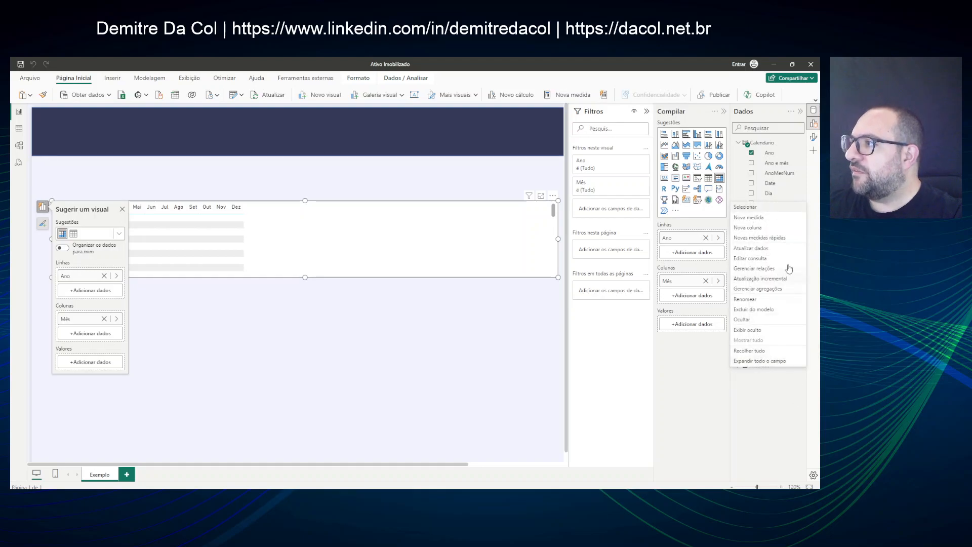
click(758, 219)
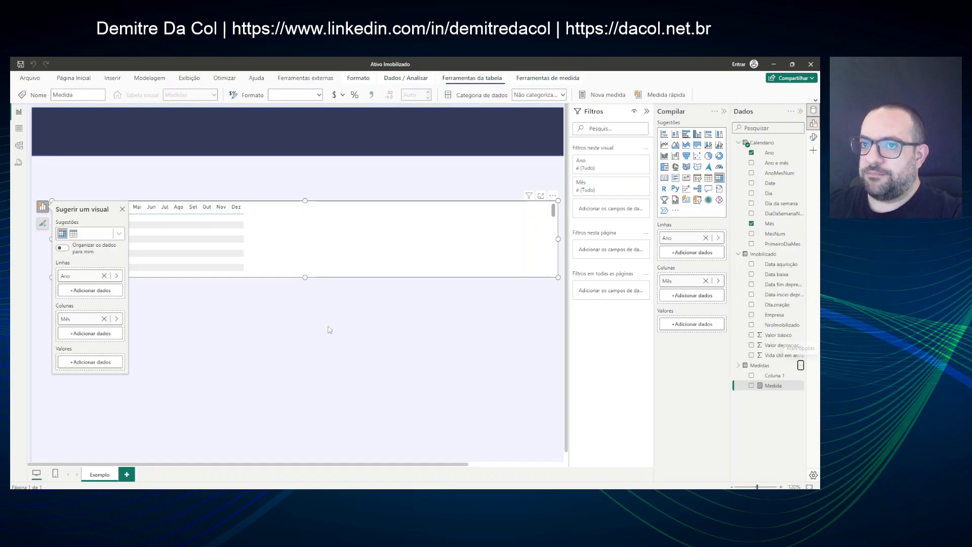
text(Bens)
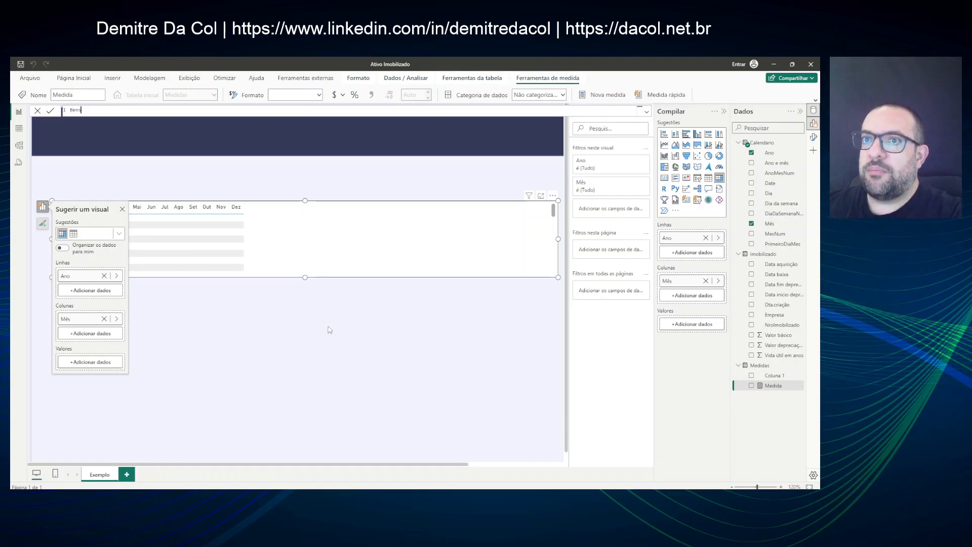
text(Val)
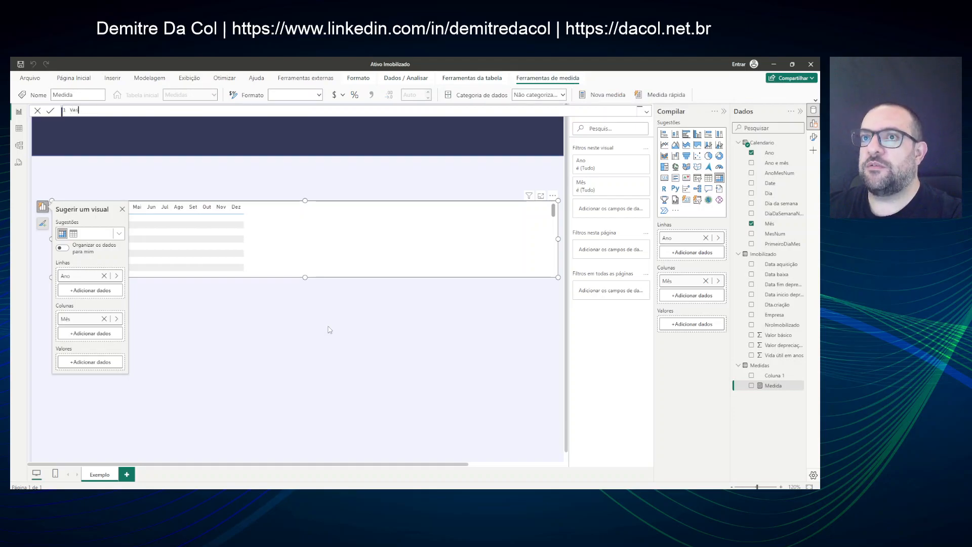
text(or bens adqui)
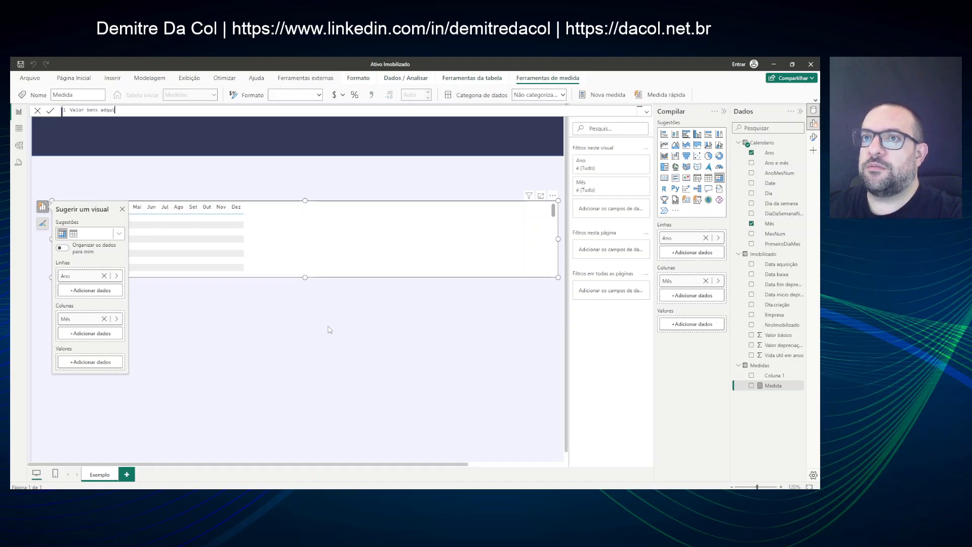
text(SUM(imo)
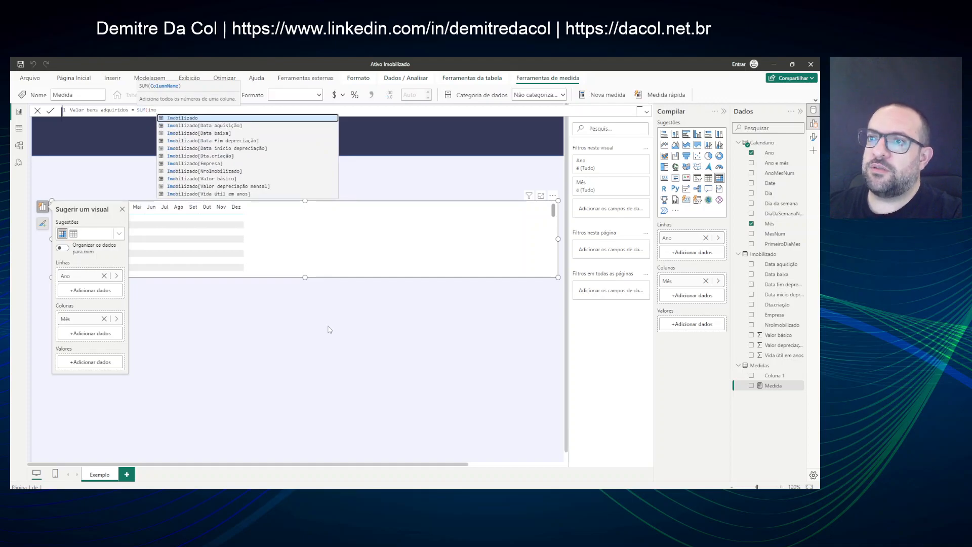
key(Down)
key(Down)
key(Down)
key(Down)
key(Down)
key(Down)
key(Down)
key(Down)
key(Tab)
text())
key(Return)
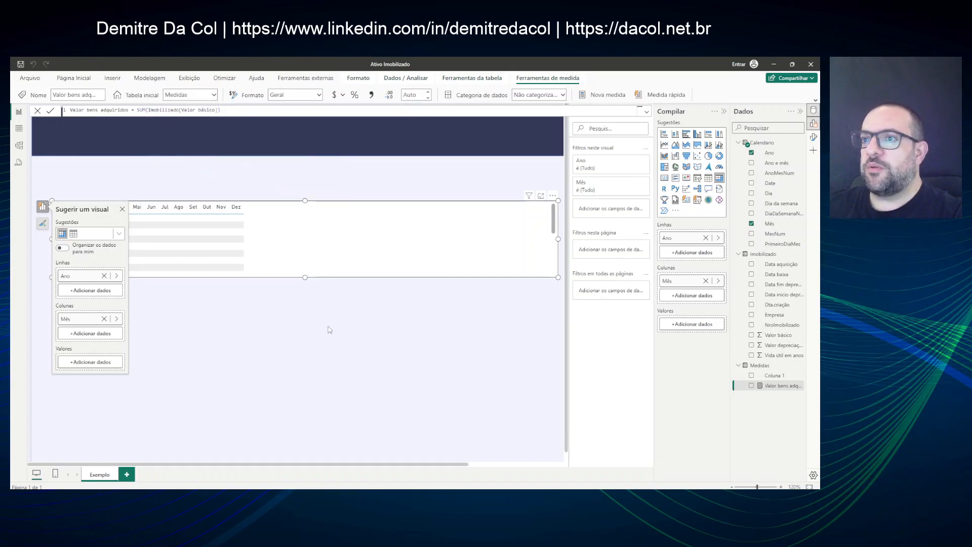
click(334, 356)
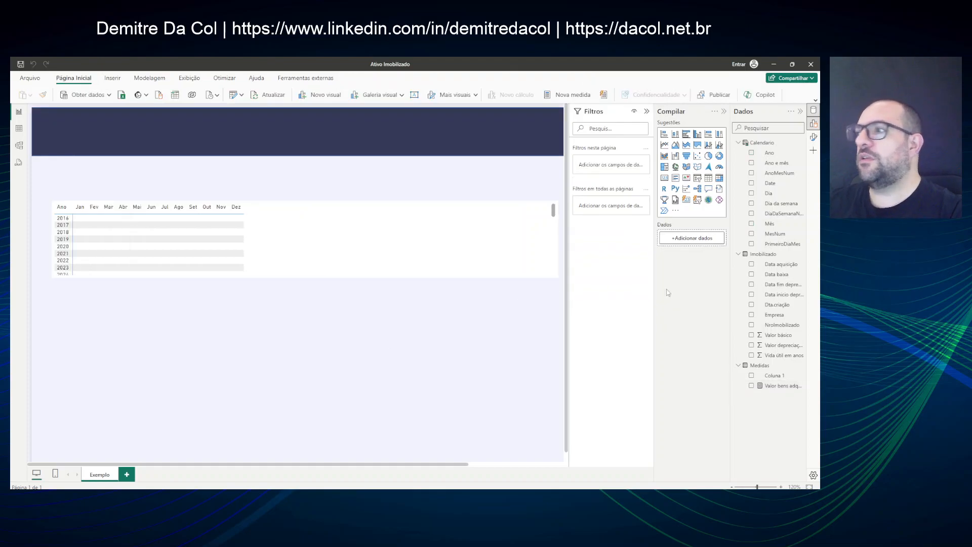
Add the Valor bens adquiridos measure to the matrix values and enlarge the matrix downward.
drag(787, 386, 254, 234)
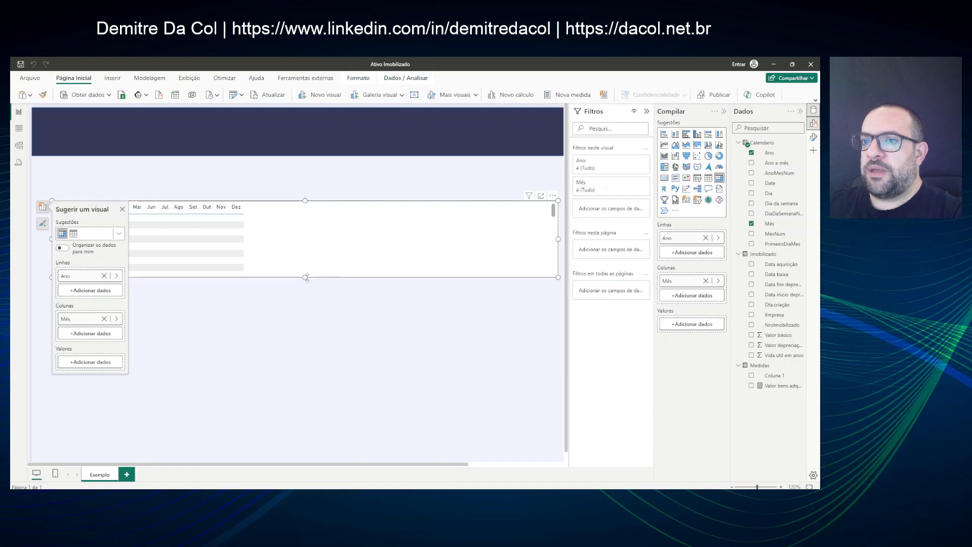
drag(773, 386, 356, 234)
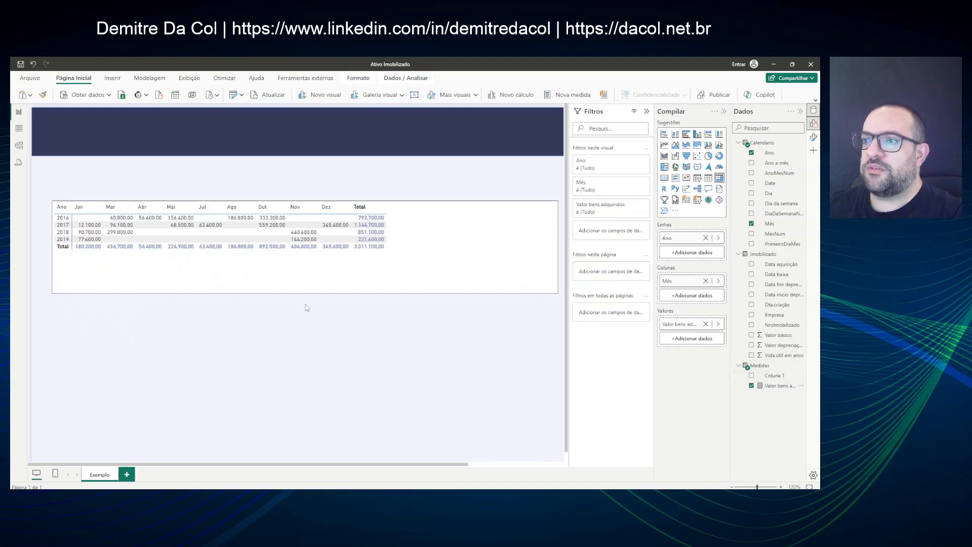
click(289, 304)
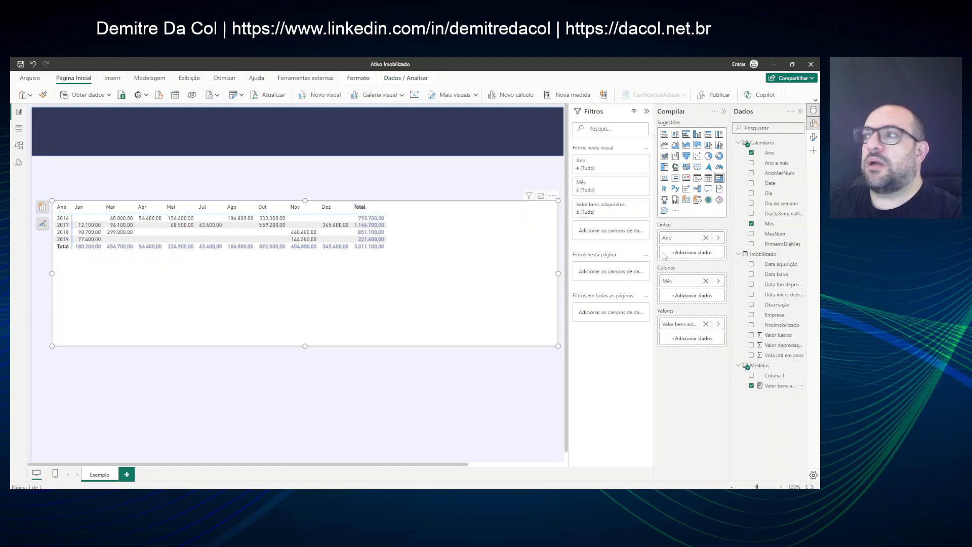
Hide the Coluna 1 field of the Medidas table and save the report.
click(800, 376)
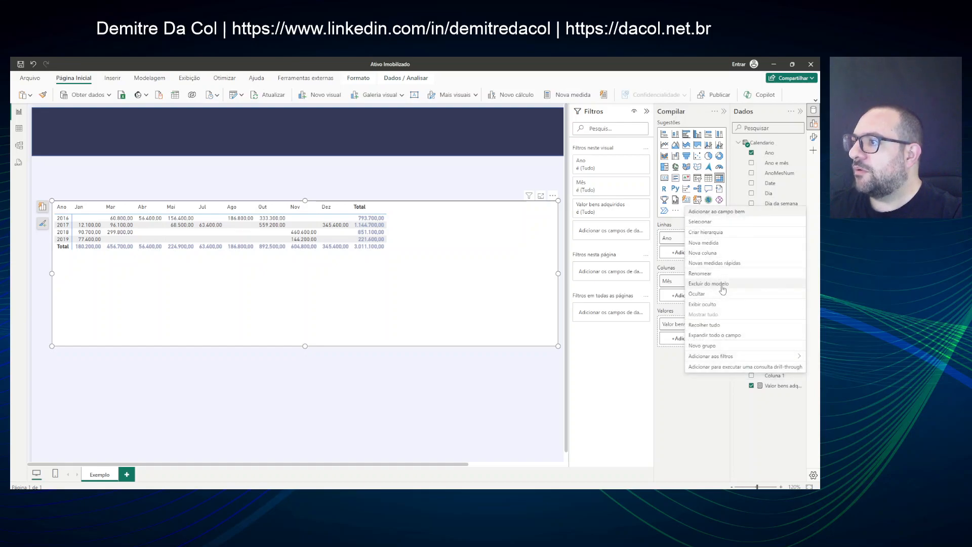
click(722, 285)
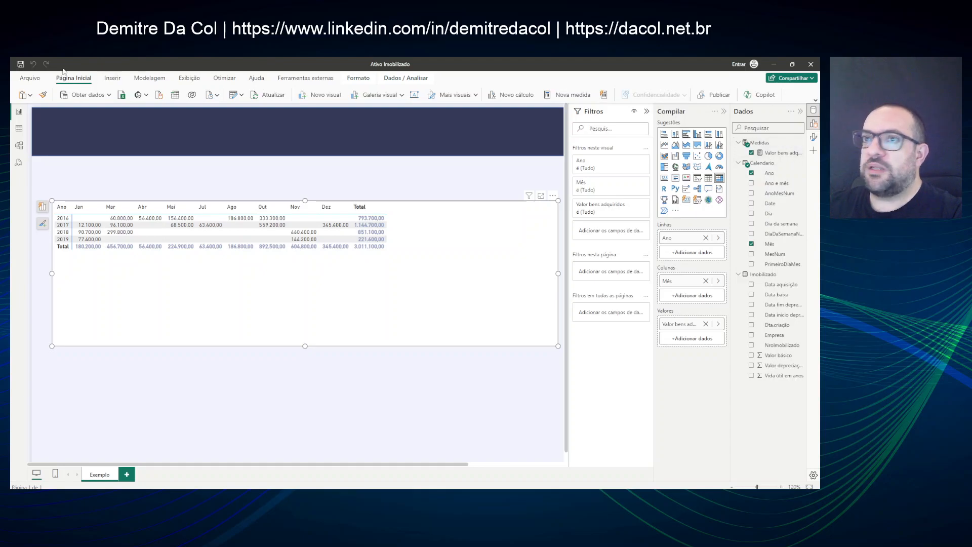
click(21, 65)
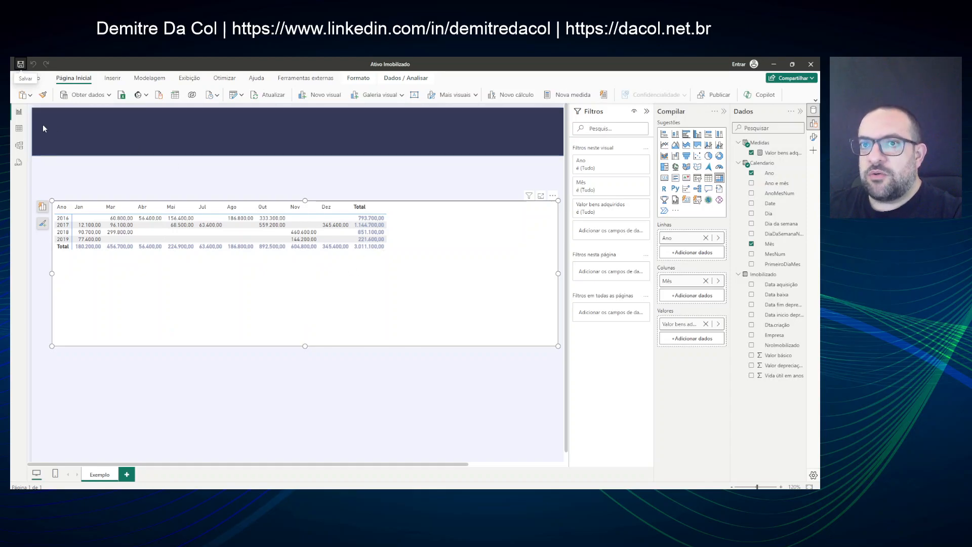
Check the acquired-assets total against Imobilizado's Valor básico column and the sum of that column in the source Excel workbook, and close the workbook.
click(19, 128)
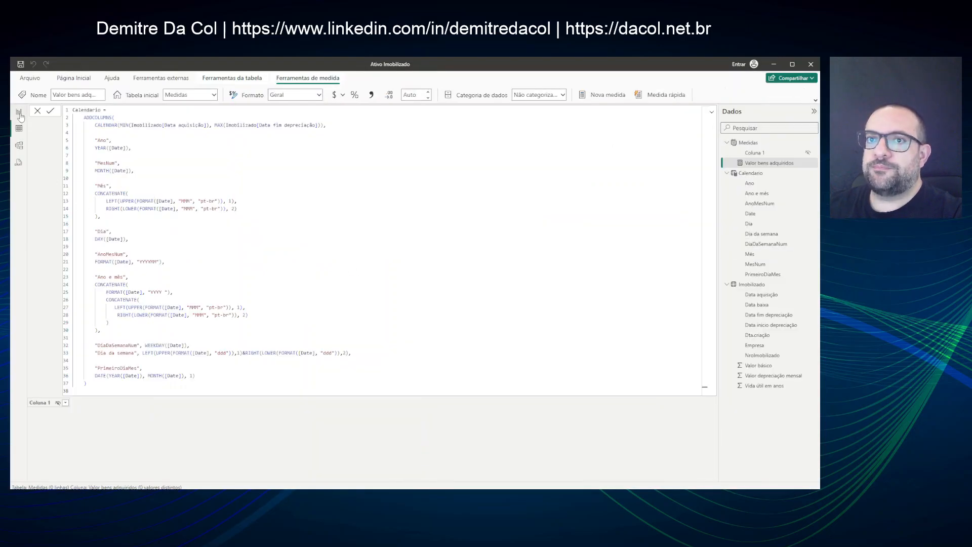
click(754, 284)
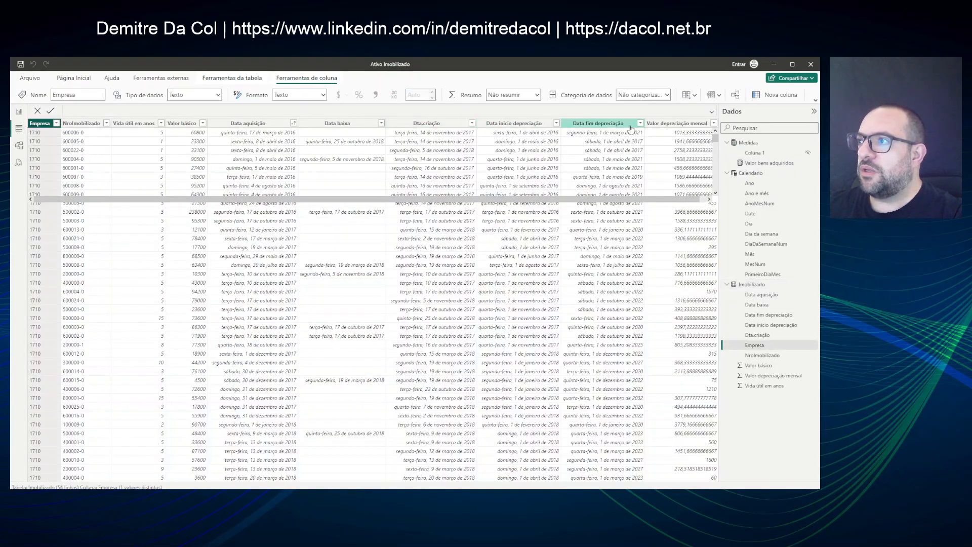
click(185, 125)
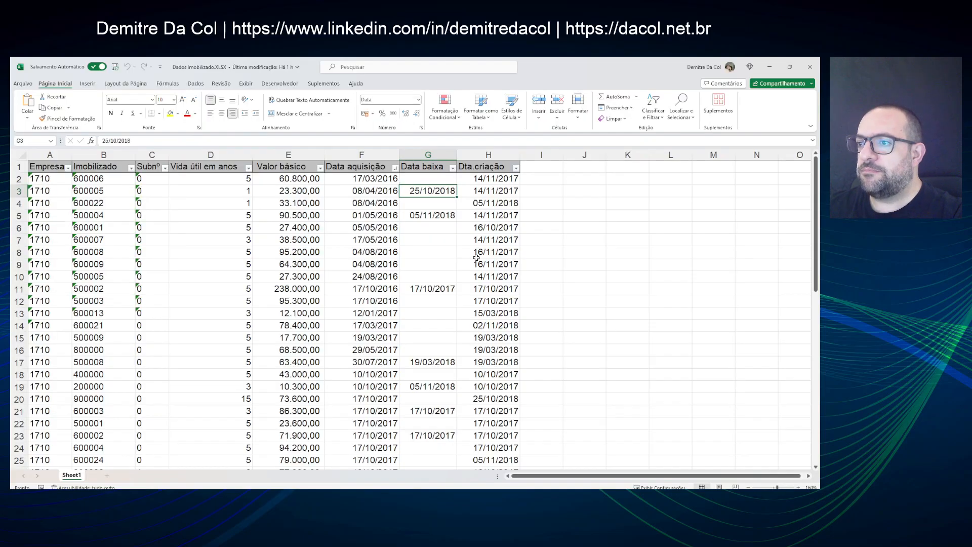
click(302, 153)
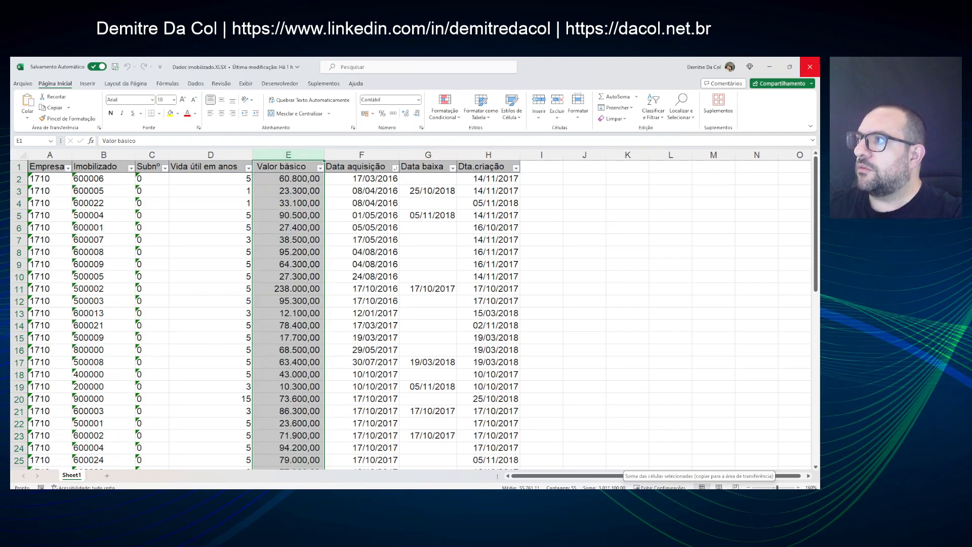
click(809, 66)
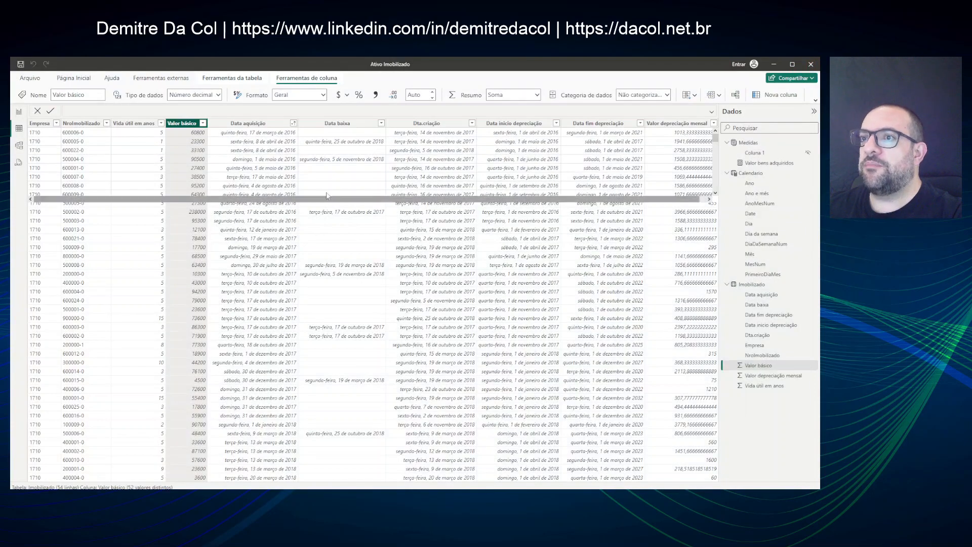
click(327, 169)
click(327, 212)
click(18, 111)
click(19, 128)
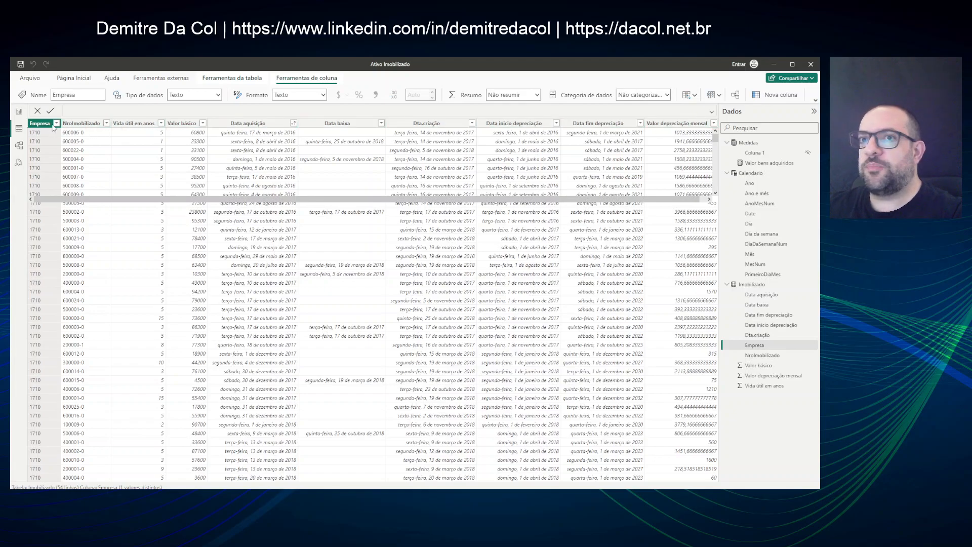
Open the Power Query Editor and rename the Imobilizado query's last applied step to Valor depreciação mensal.
click(63, 78)
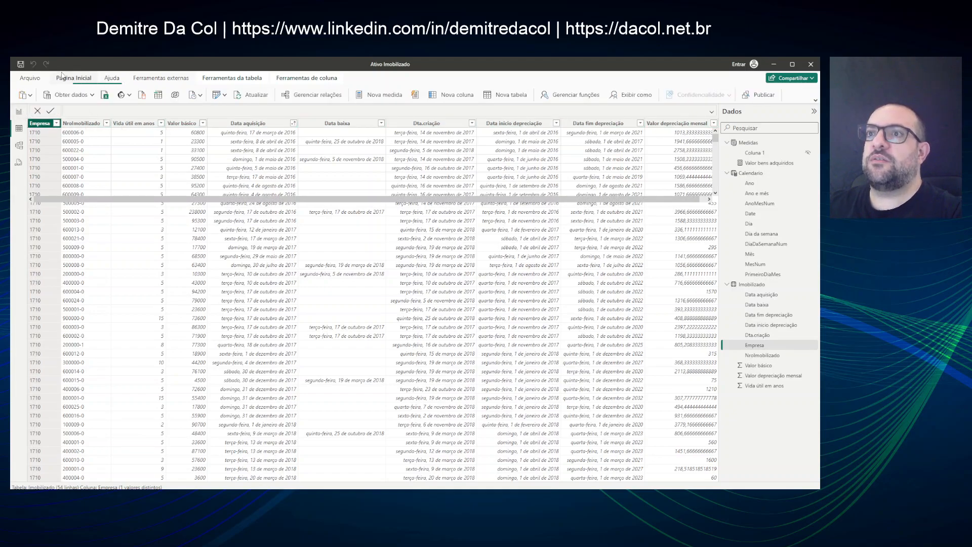
click(212, 97)
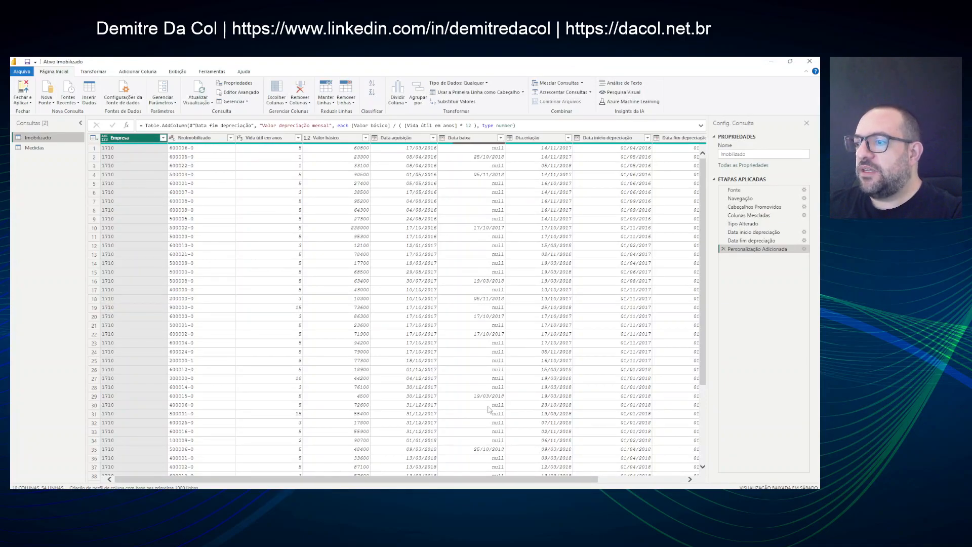
click(462, 497)
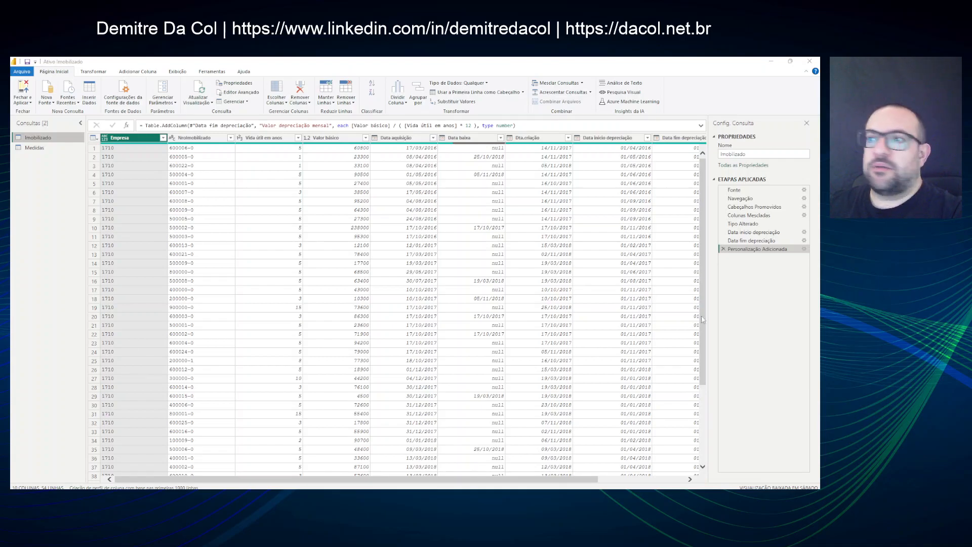
click(407, 151)
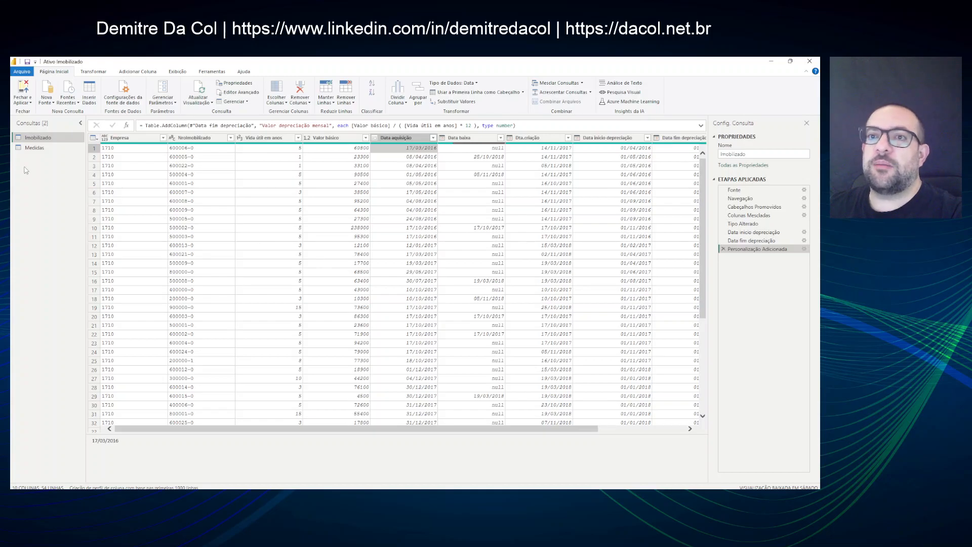
right_click(39, 136)
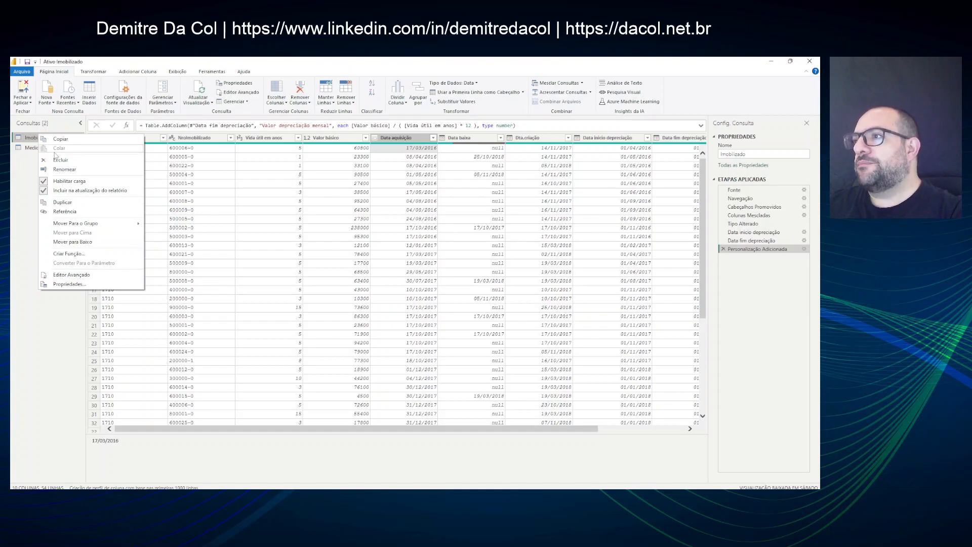
click(331, 126)
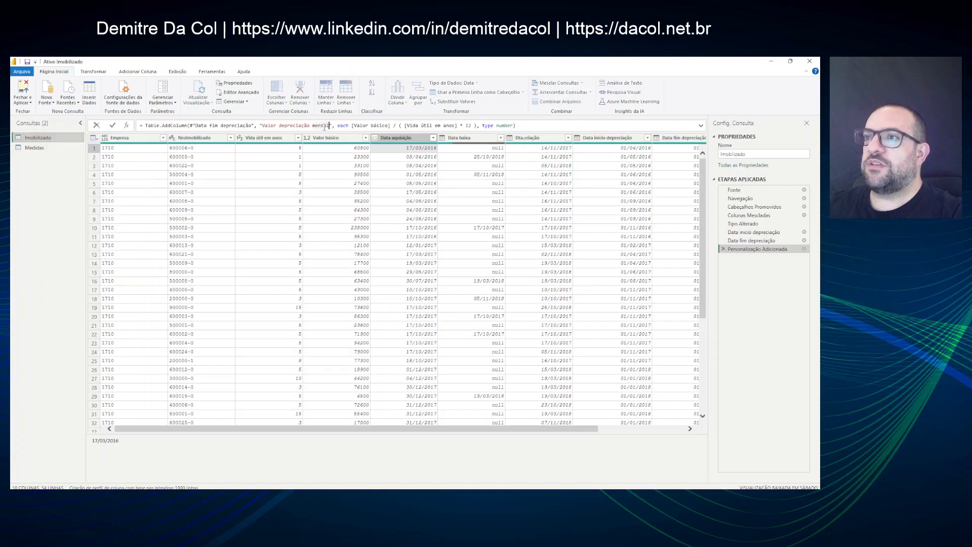
shift+click(262, 126)
key(ctrl+c)
click(775, 250)
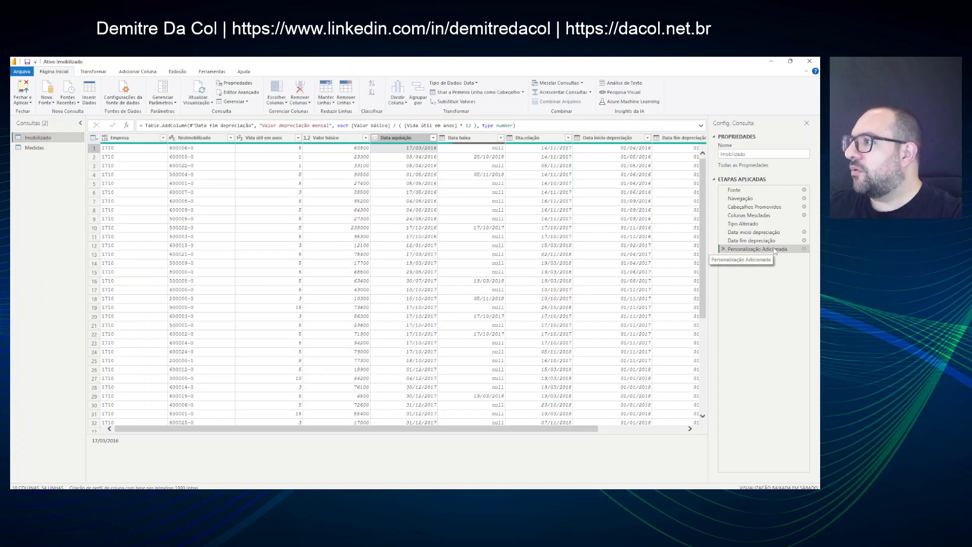
double_click(774, 249)
key(ctrl+v)
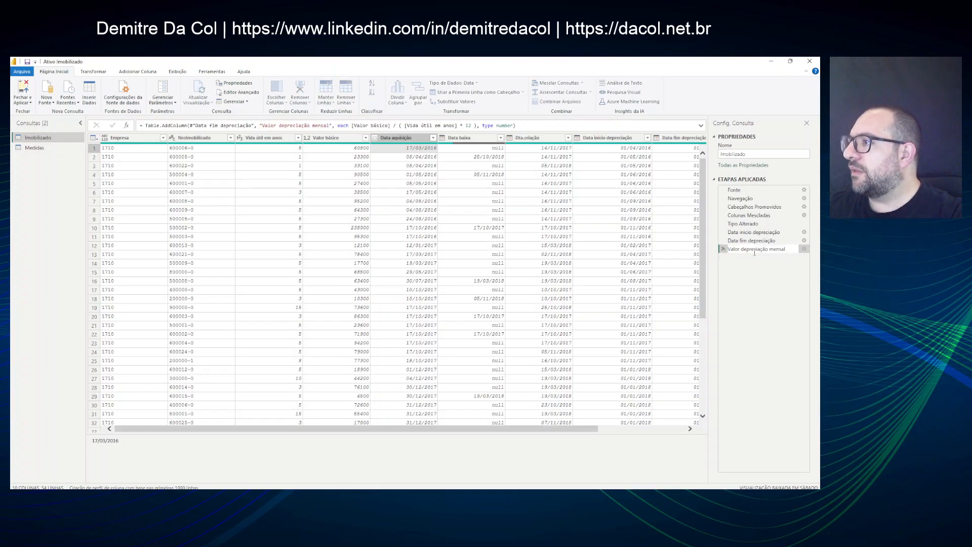
key(Return)
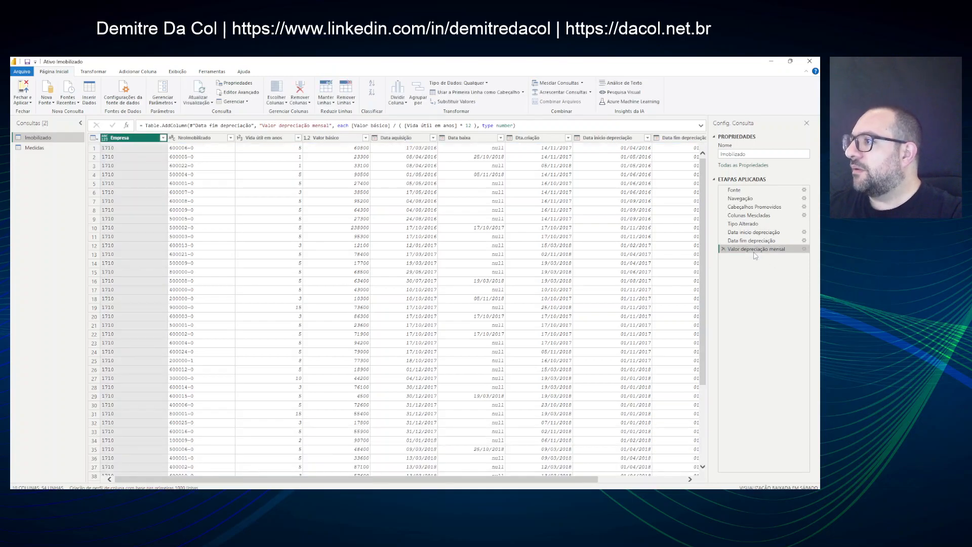
Duplicate the Imobilizado query and name the copy ImobilizadoCalendario.
right_click(27, 139)
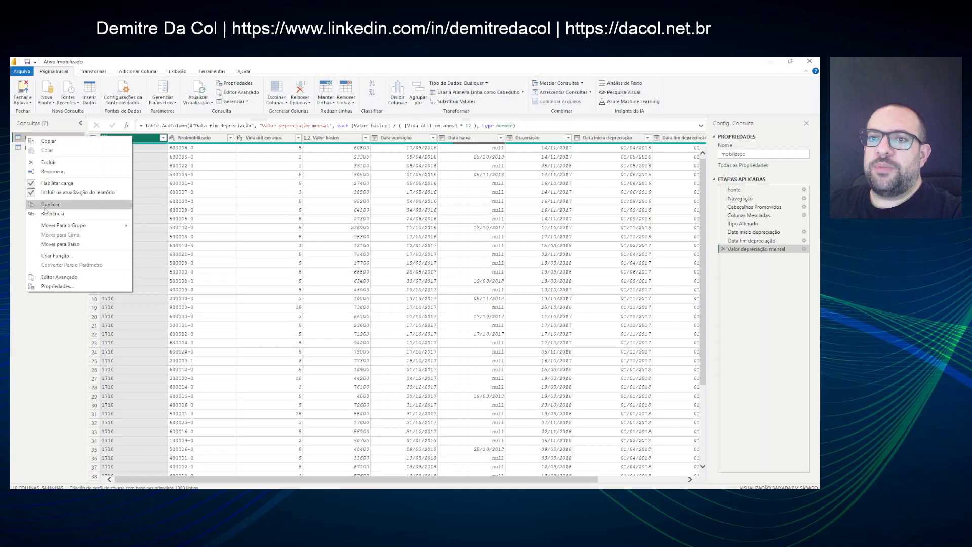
click(45, 205)
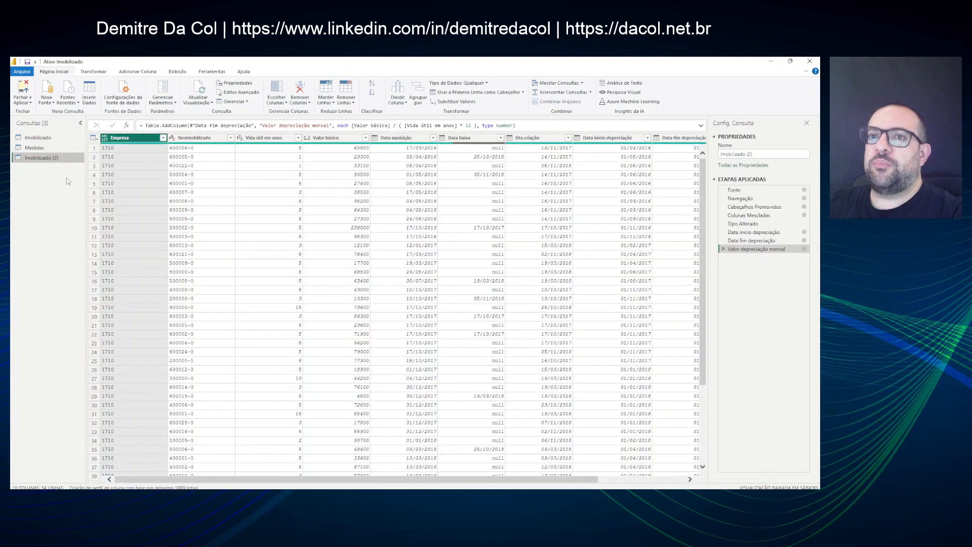
click(759, 151)
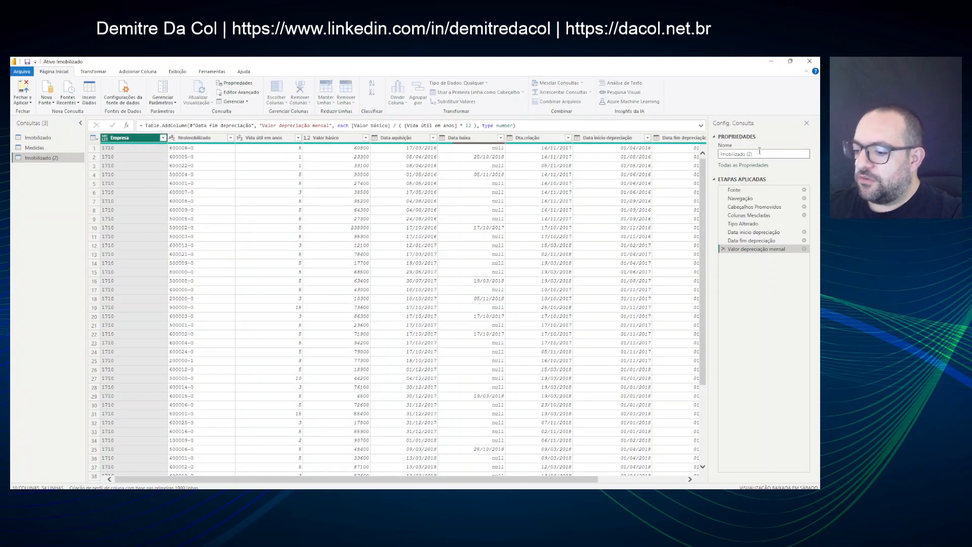
key(BackSpace)
key(BackSpace)
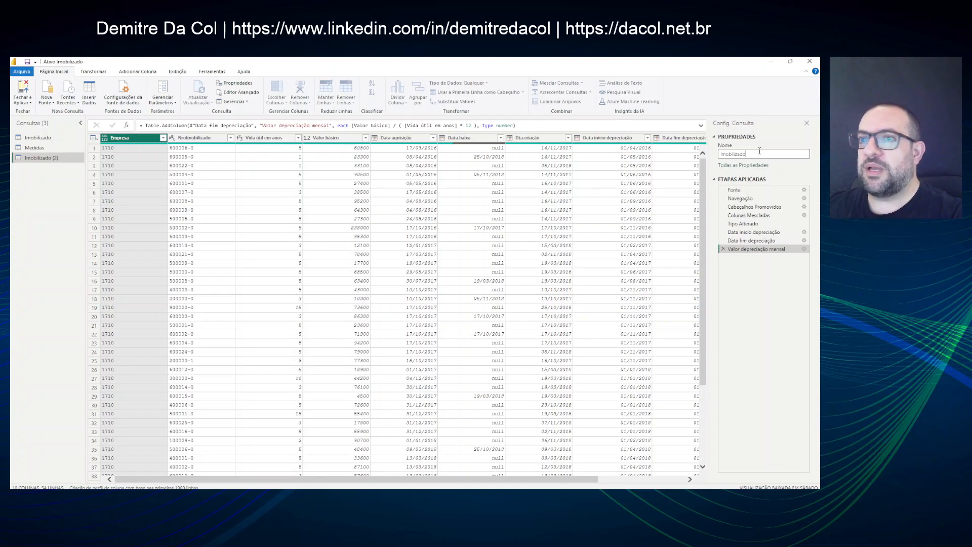
text(Calendario)
key(Return)
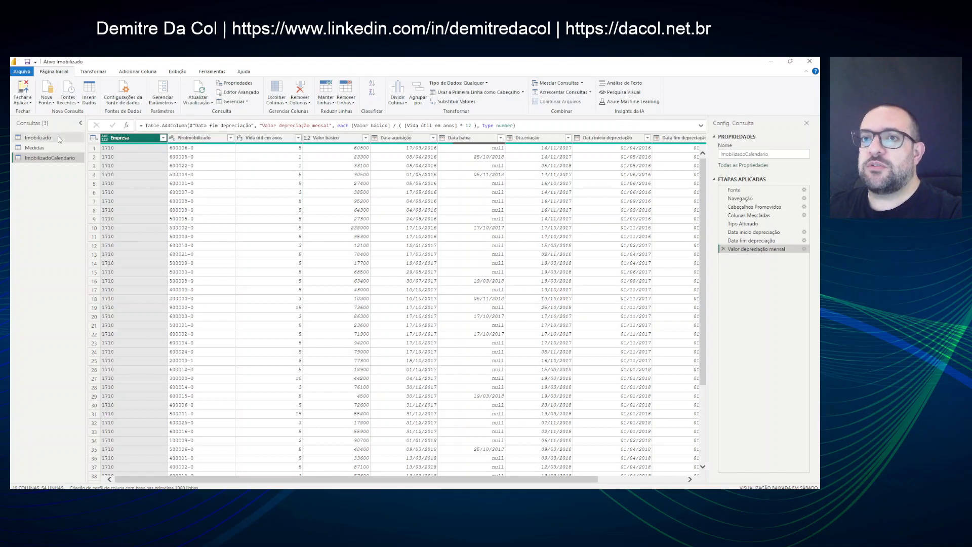
Remove all ImobilizadoCalendario columns except NroImobilizado, Vida útil em anos, Data início depreciação, Data fim depreciação, Data baixa and Valor depreciação mensal.
click(190, 138)
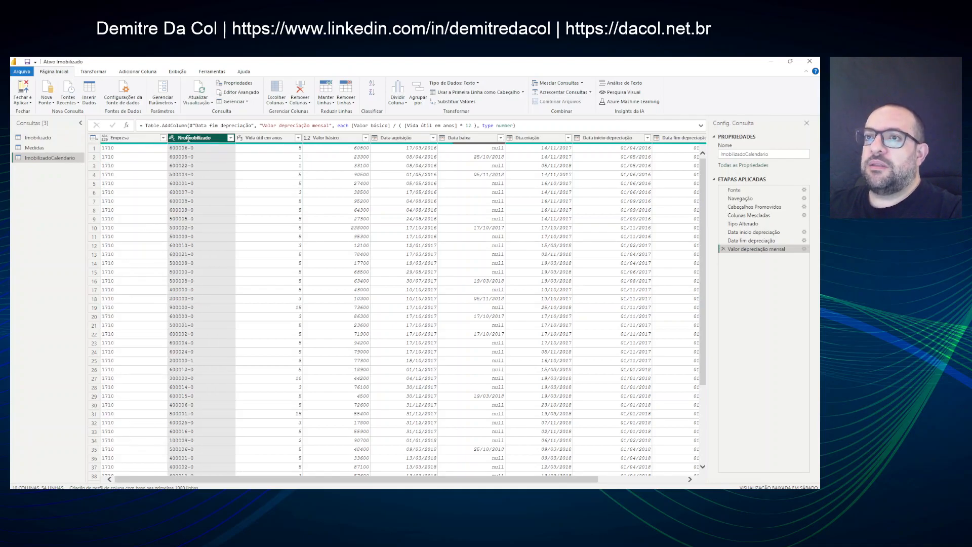
ctrl+click(268, 139)
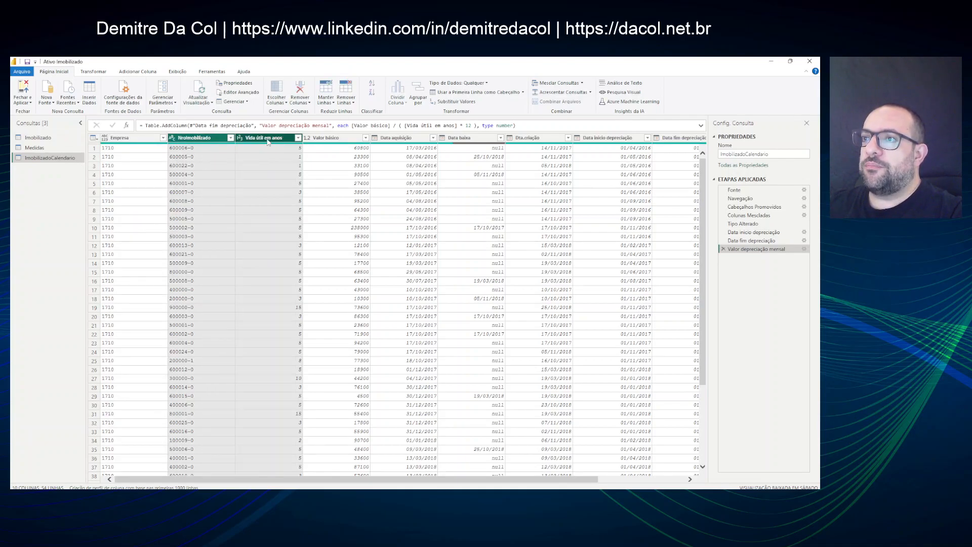
ctrl+click(614, 138)
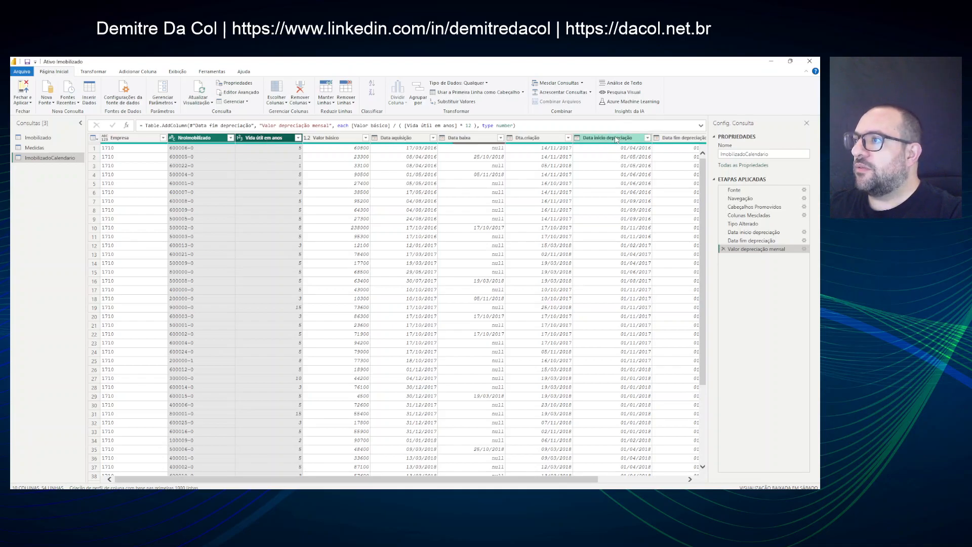
ctrl+click(689, 139)
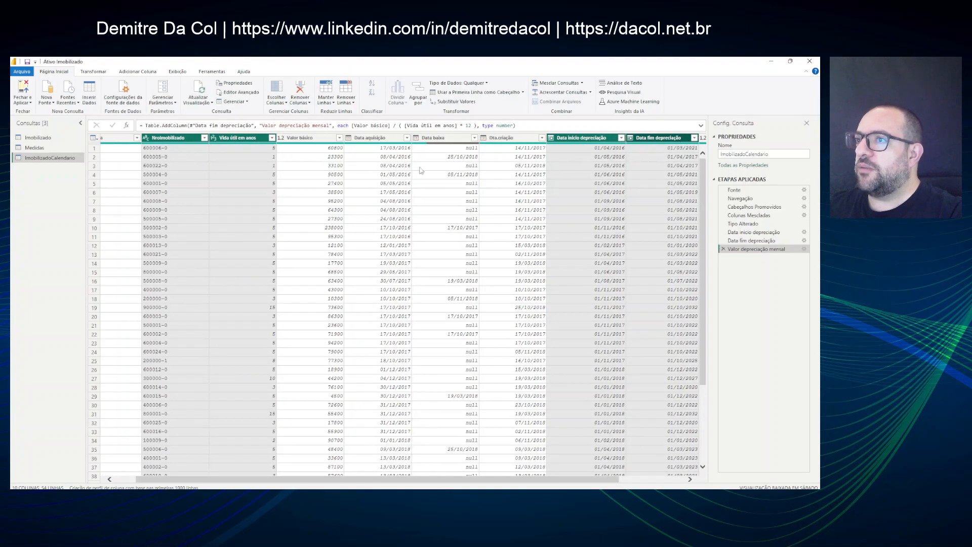
ctrl+click(447, 140)
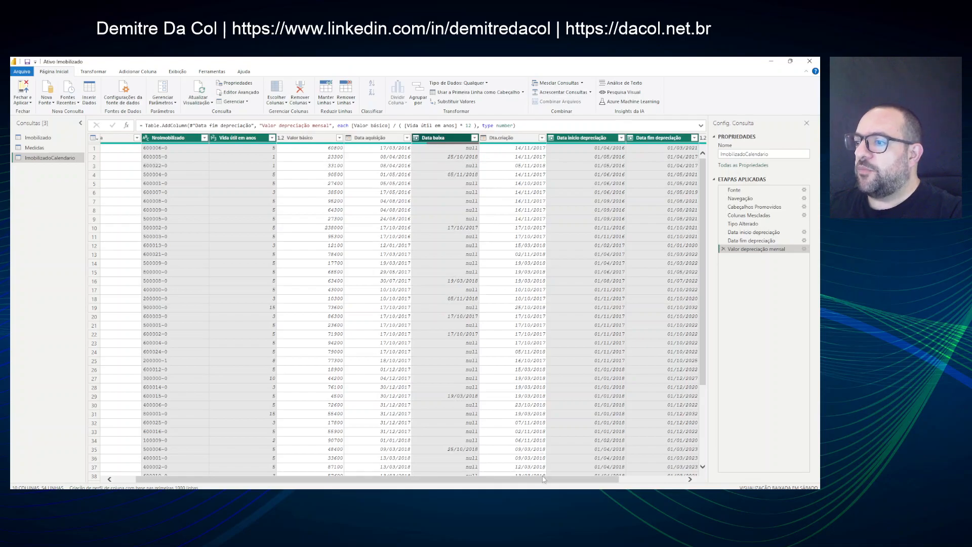
drag(544, 478, 610, 478)
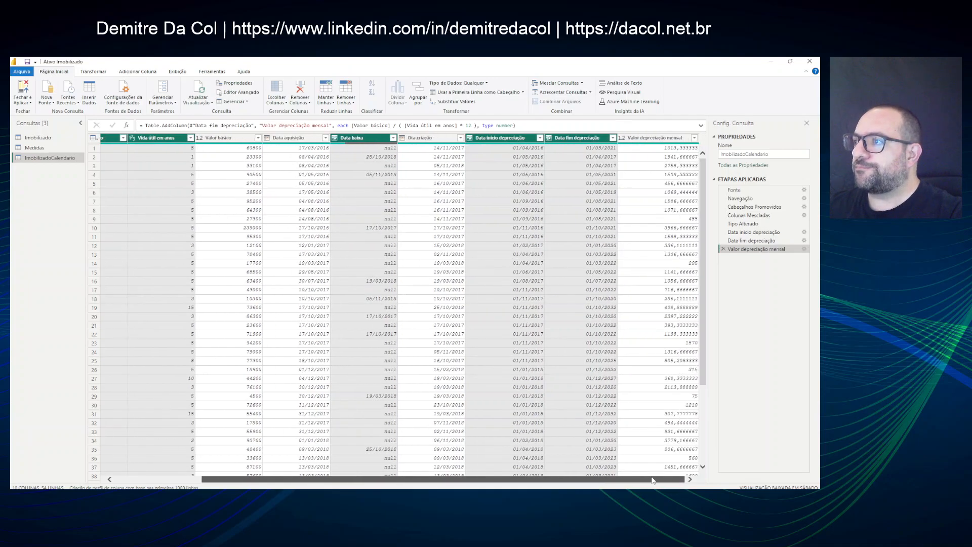
ctrl+click(638, 139)
right_click(637, 141)
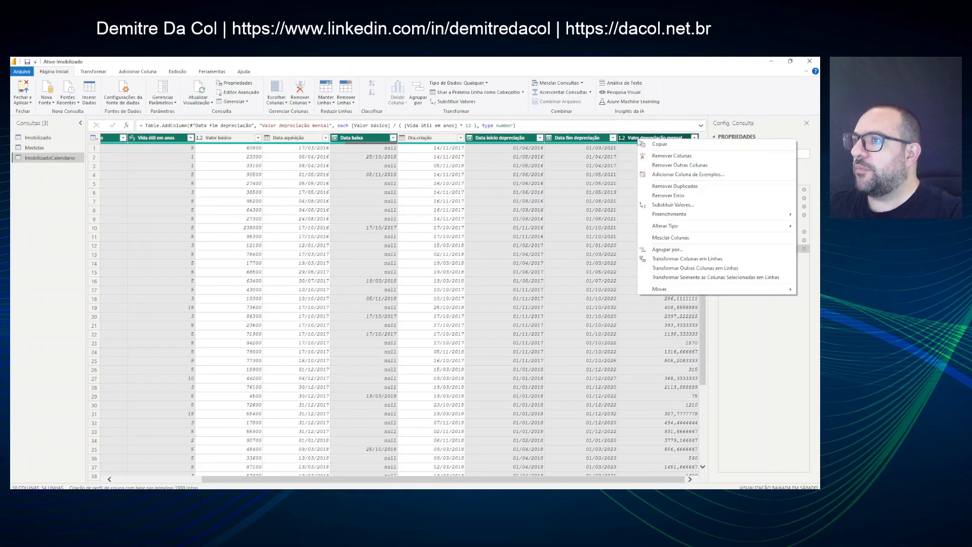
click(657, 165)
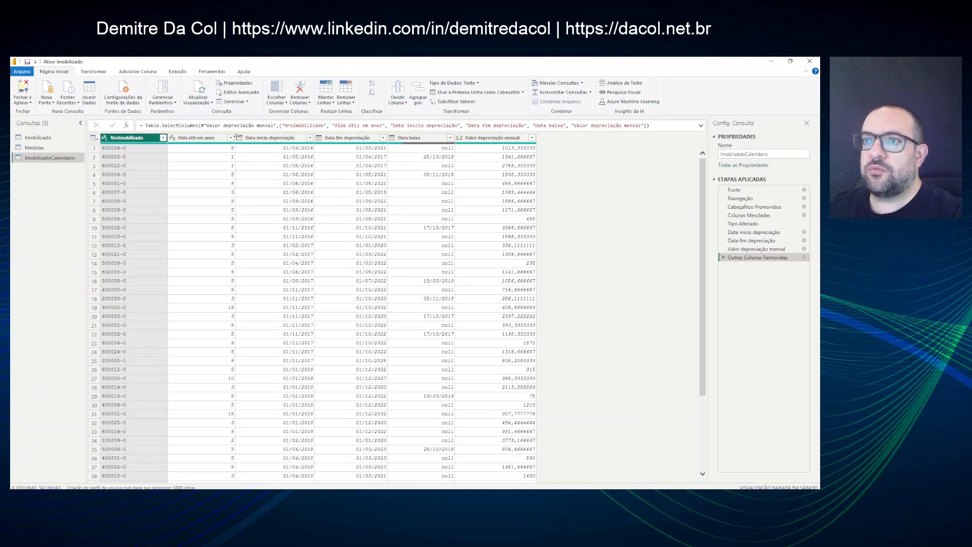
Examine the first asset's monthly depreciation value, useful life in years and depreciation end date.
click(514, 138)
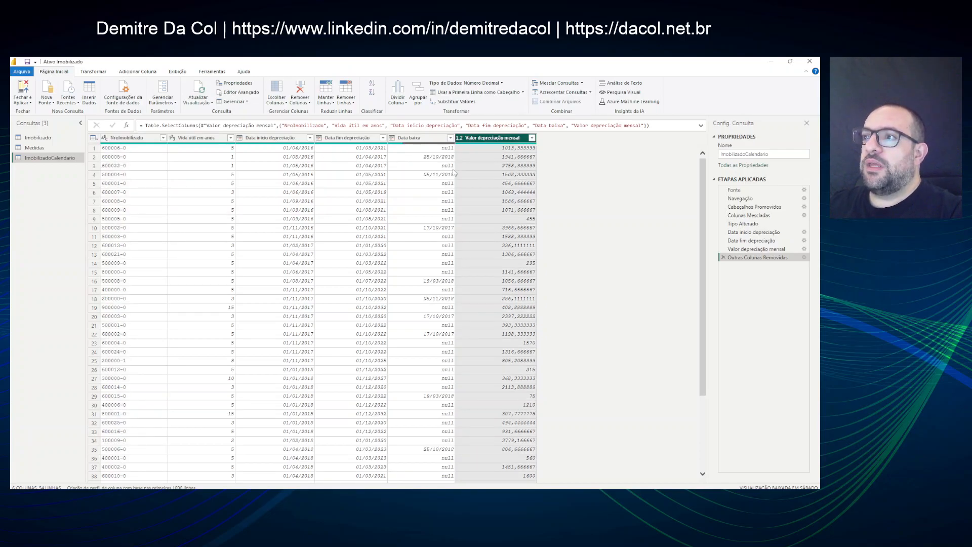
click(484, 149)
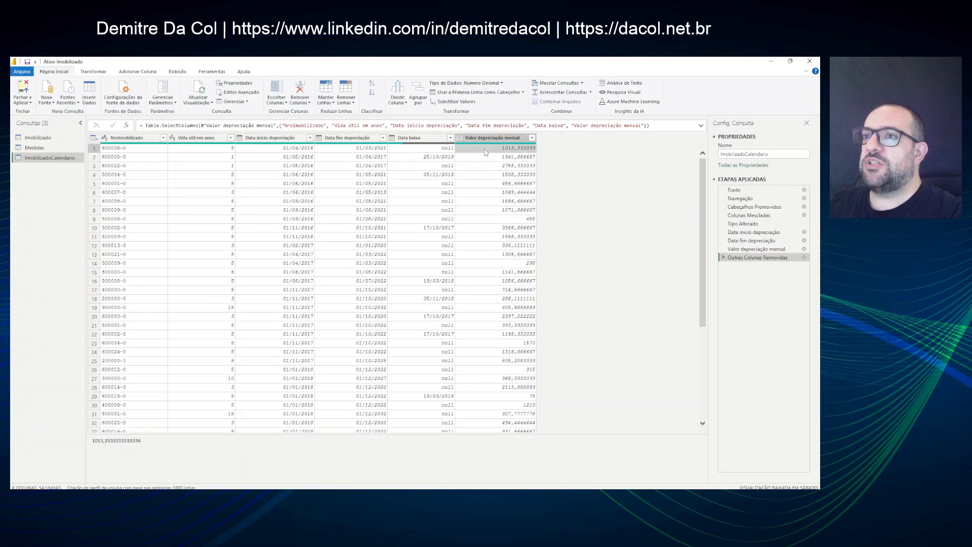
click(215, 151)
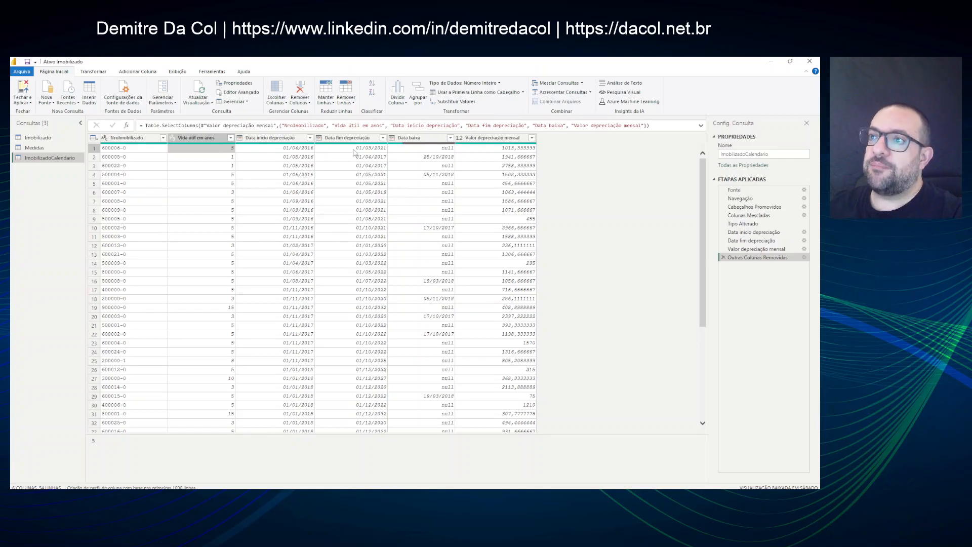
click(354, 152)
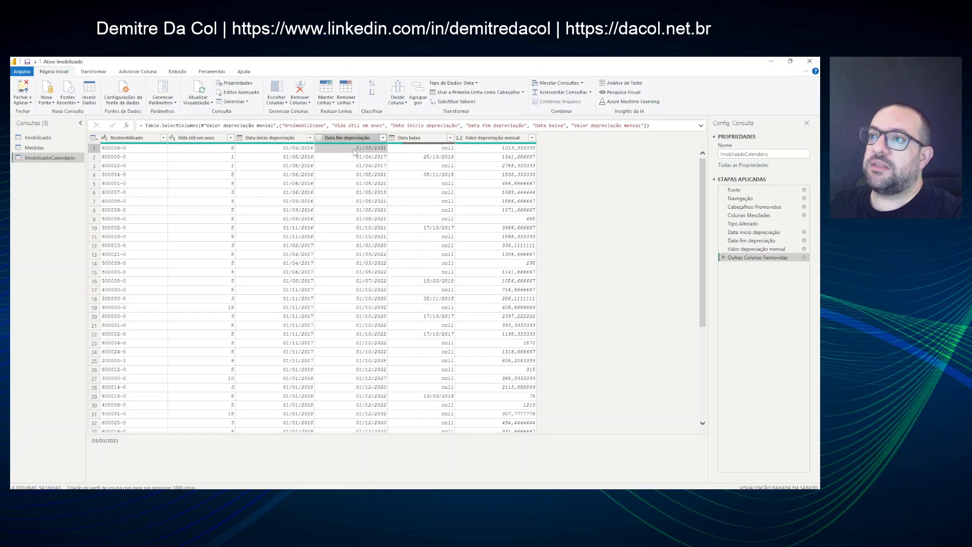
Add a custom column SomaMes with the formula { 0 .. ( [Vida útil em anos] * 12 ) - 1 }.
click(151, 73)
click(55, 93)
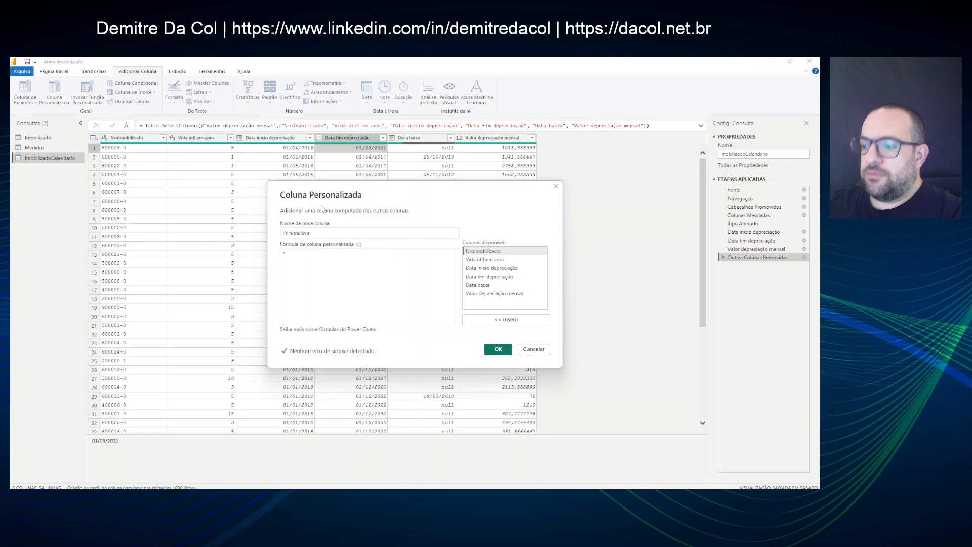
key(ctrl+a)
text(SomaM)
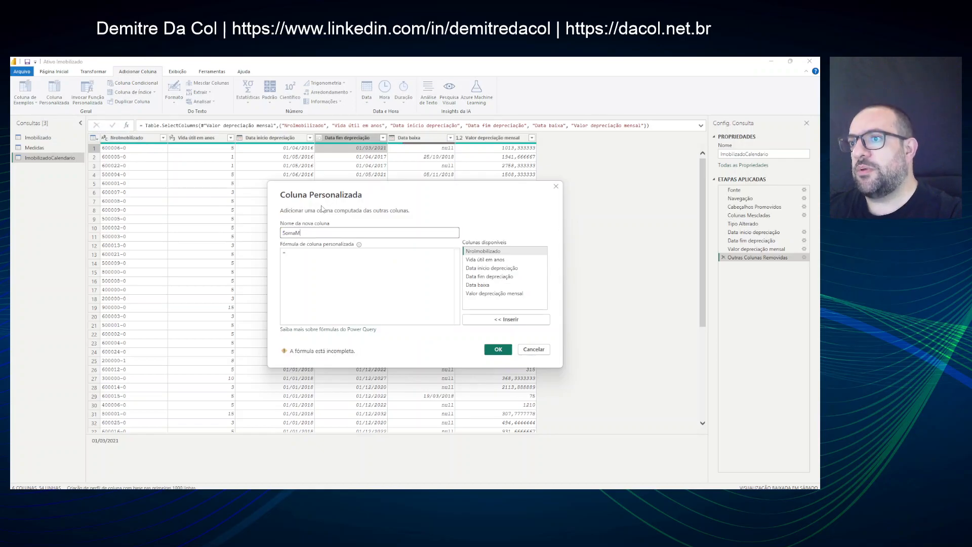
click(341, 284)
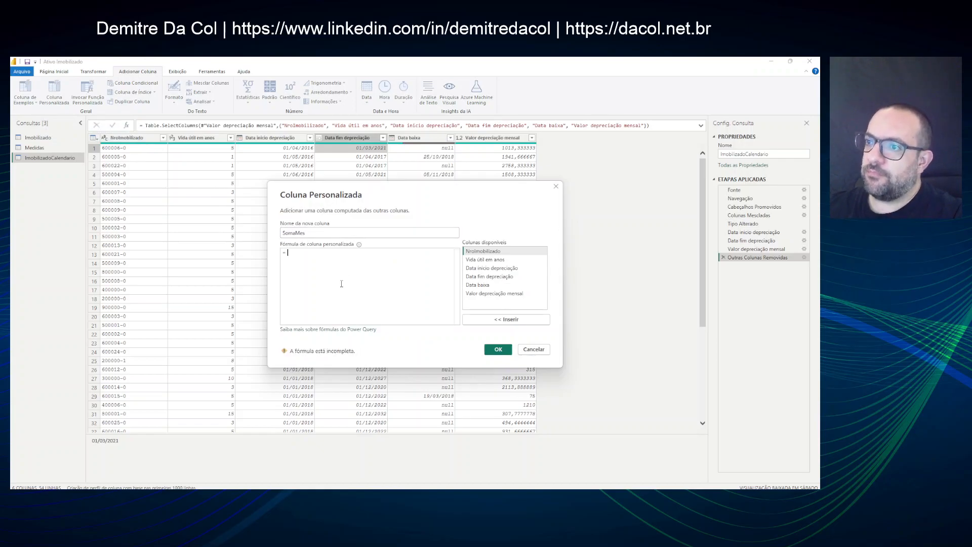
text({ 0)
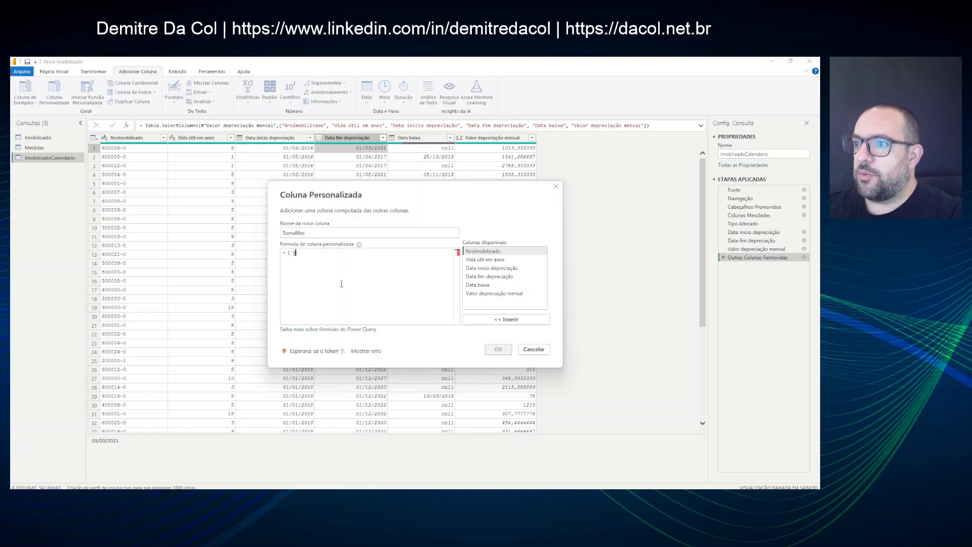
text( .. ()
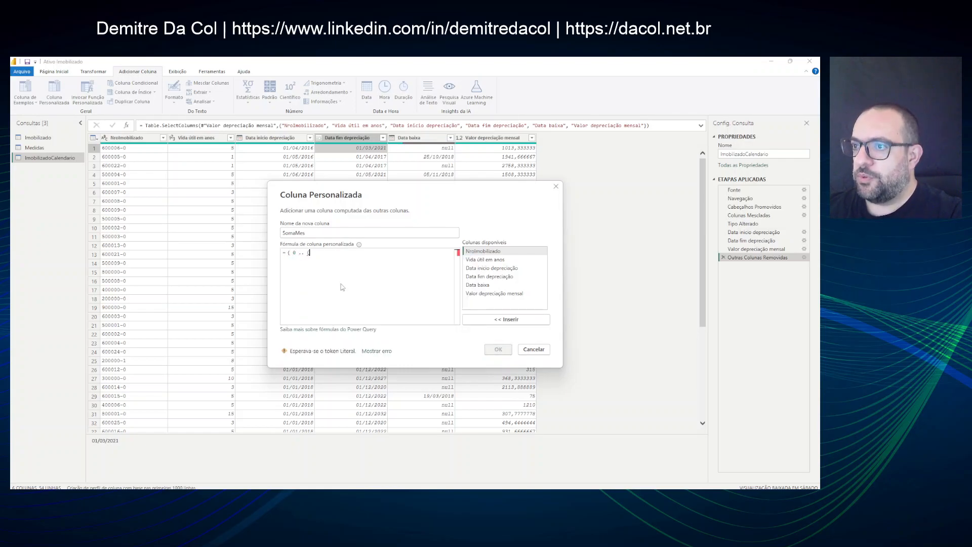
double_click(507, 259)
text(*)
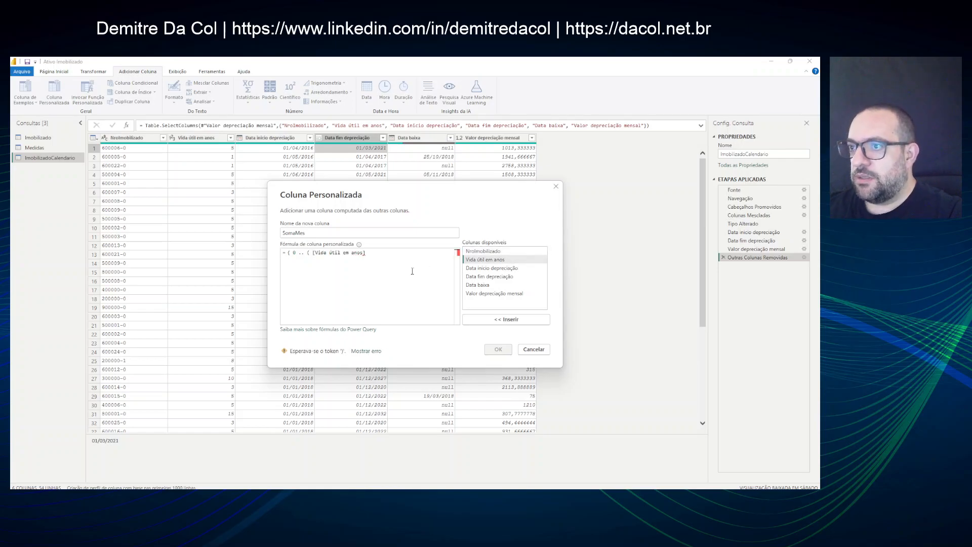
text( 12 )
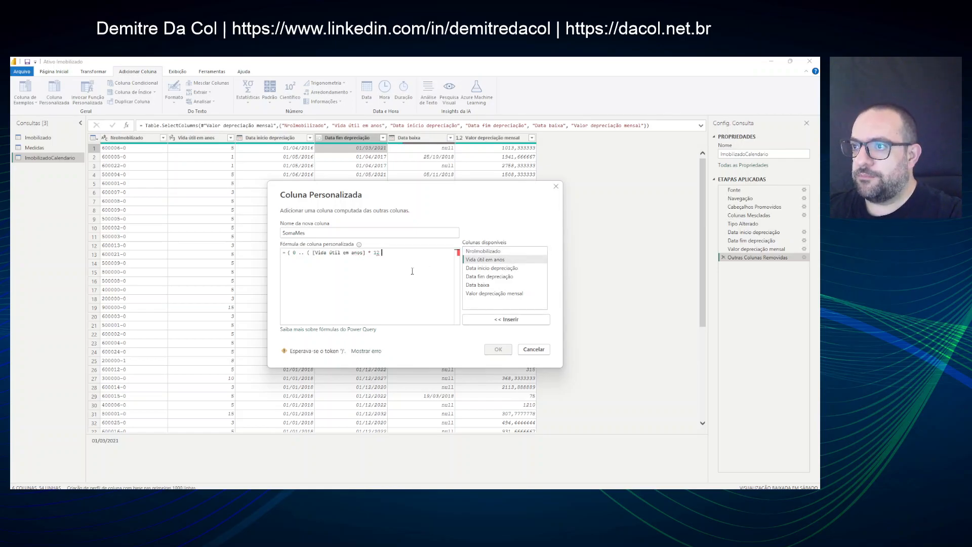
text() - 1})
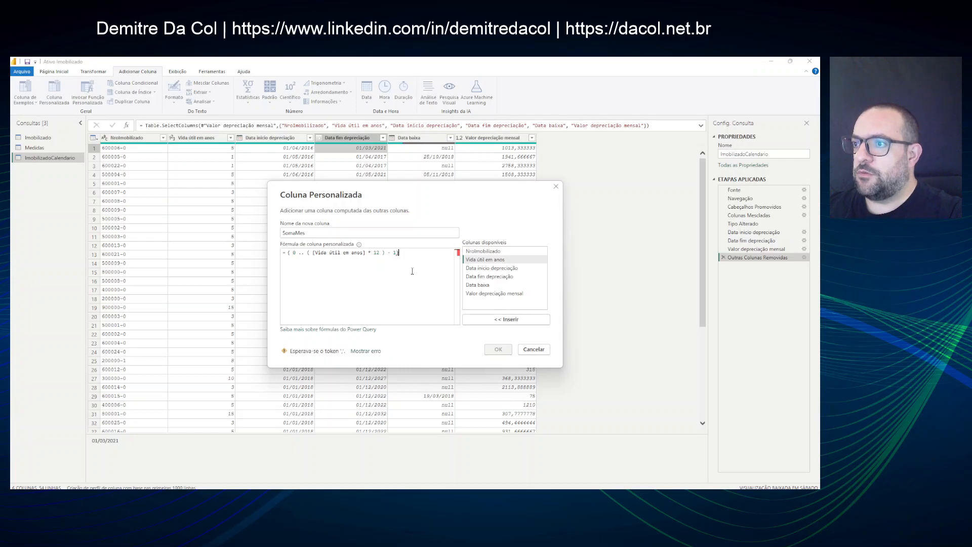
key(BackSpace)
text(})
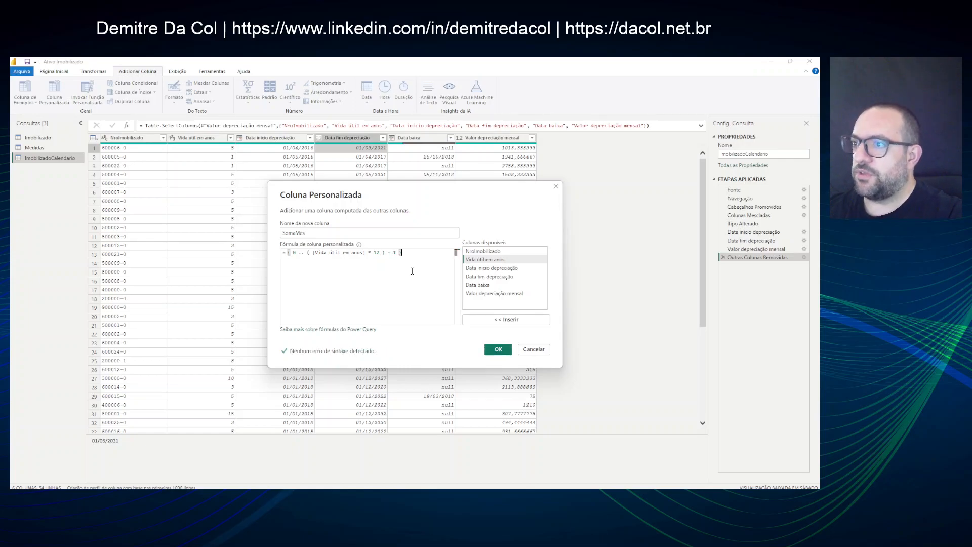
click(498, 350)
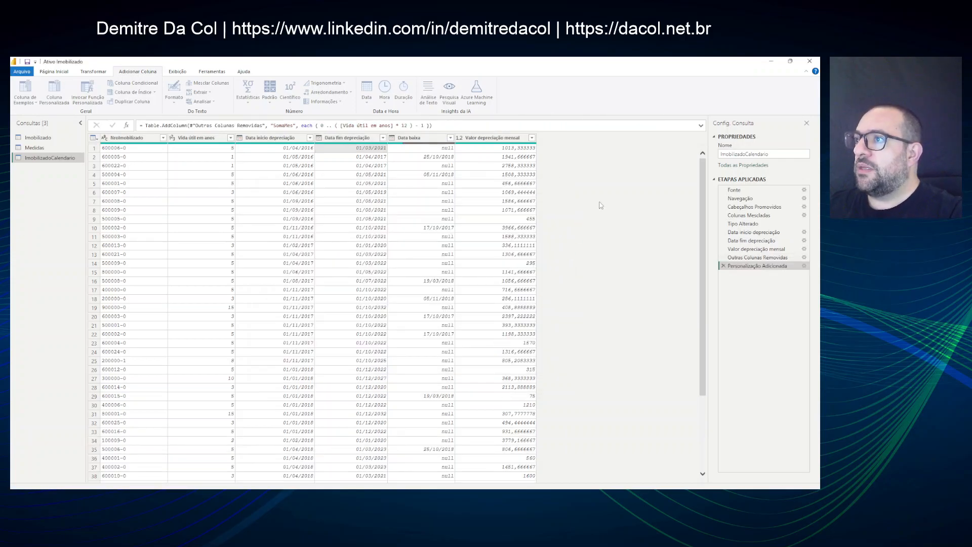
Check the SomaMes lists of the first two assets and expand the column to new rows.
click(583, 150)
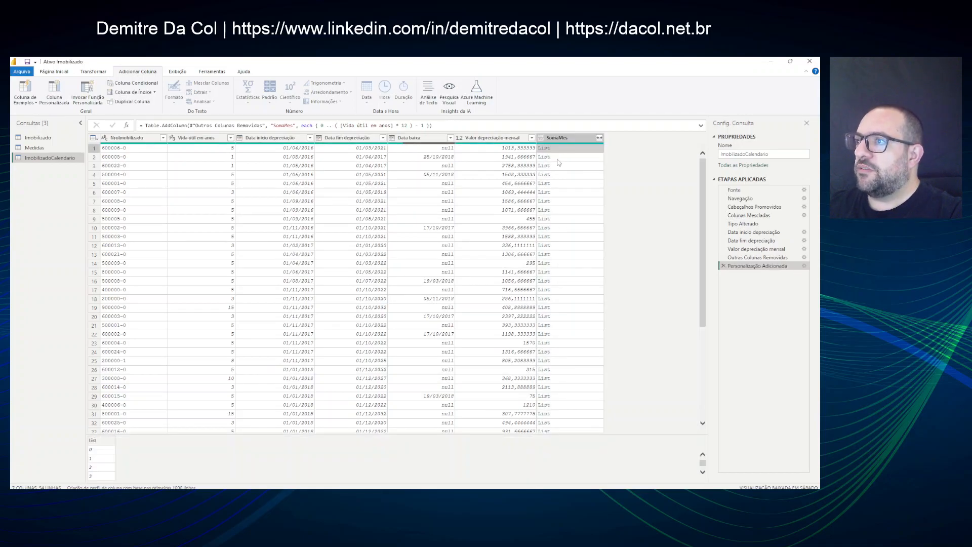
click(557, 159)
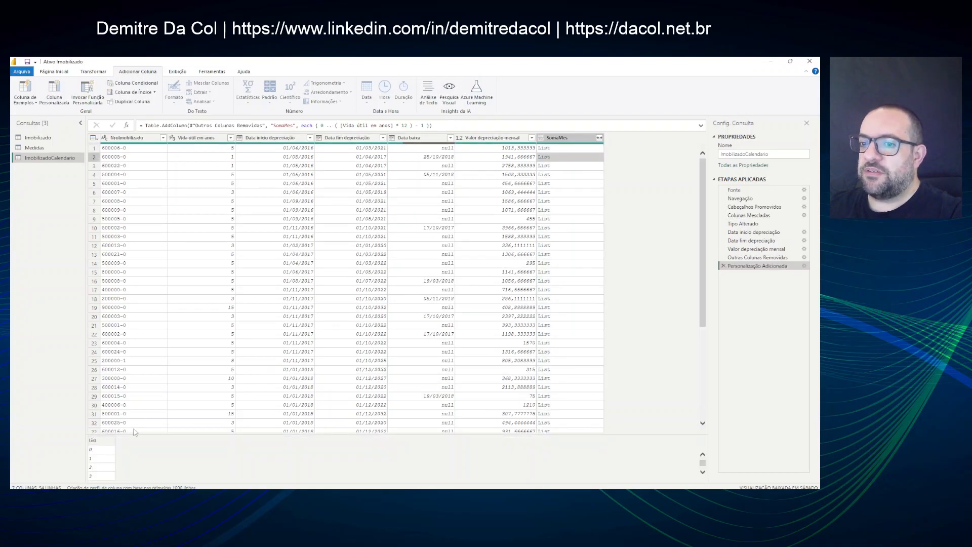
scroll(125, 475, down, 3)
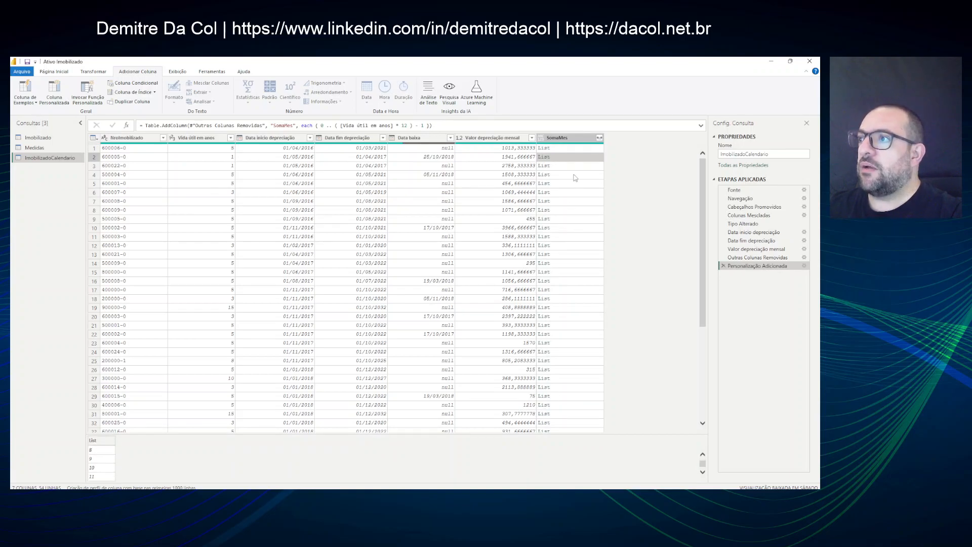
click(599, 138)
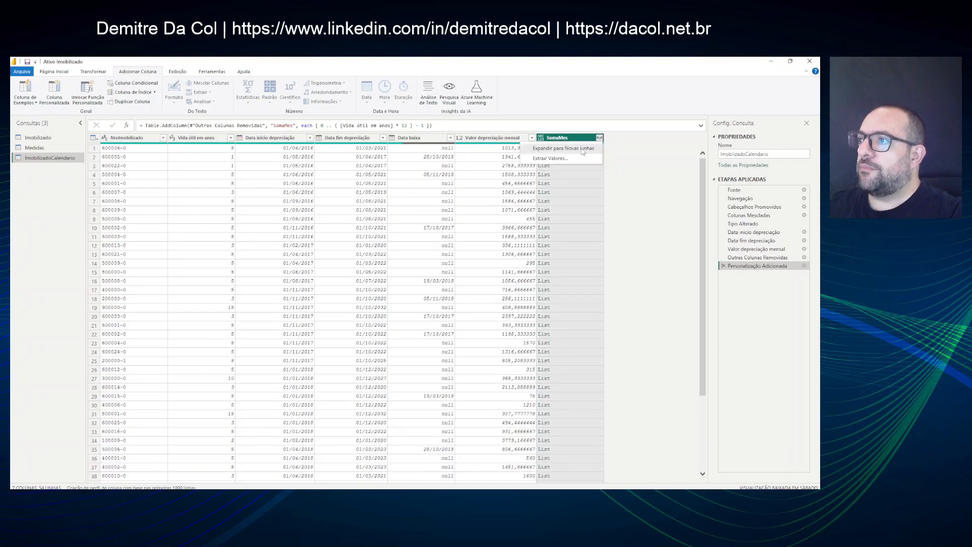
click(582, 149)
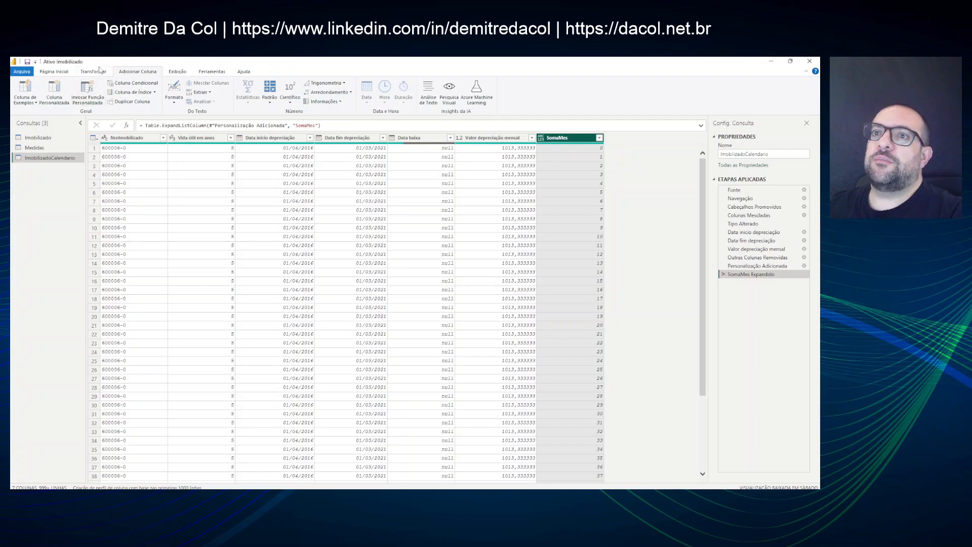
Start a custom column named DataCalendario with a formula that opens with the Date.StartOfMonth function.
click(54, 90)
text(DataCal)
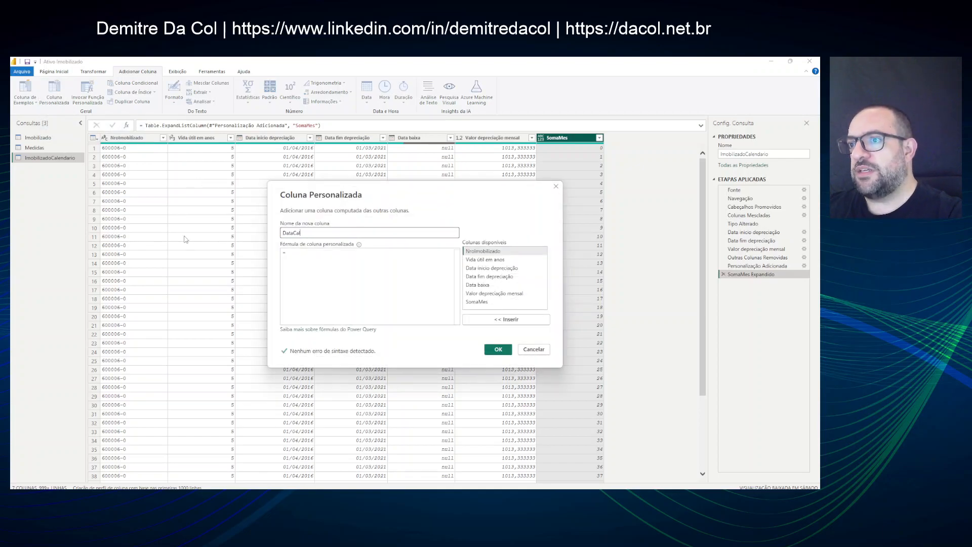
text(endario)
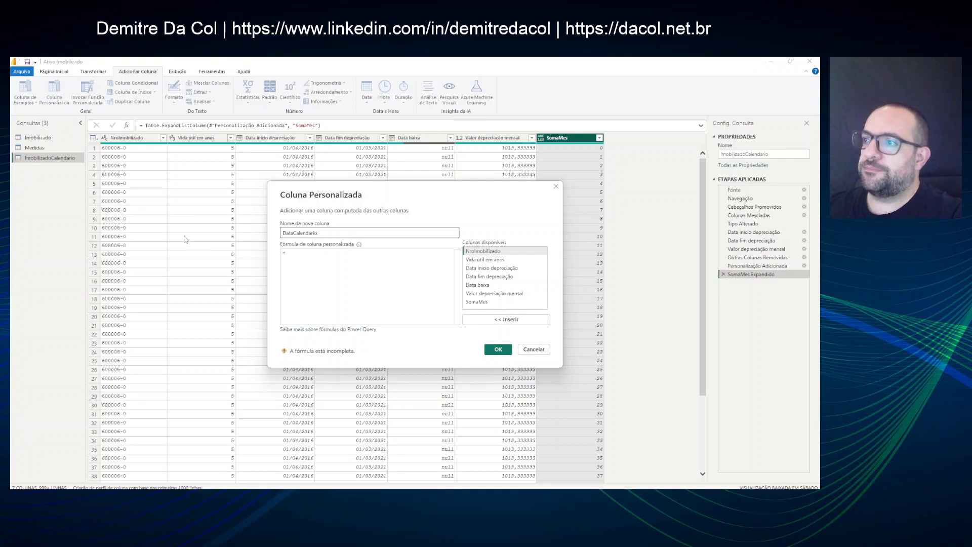
click(335, 275)
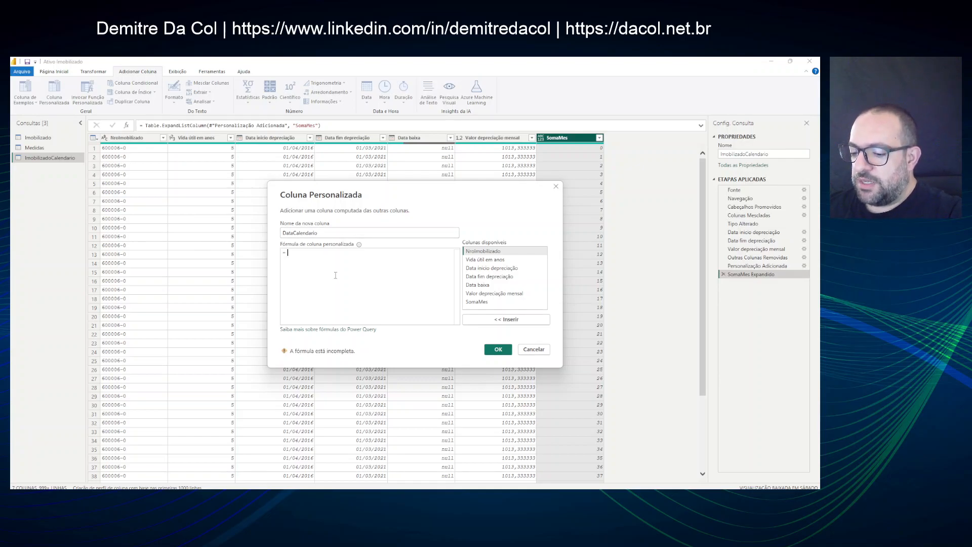
text(Date.Star)
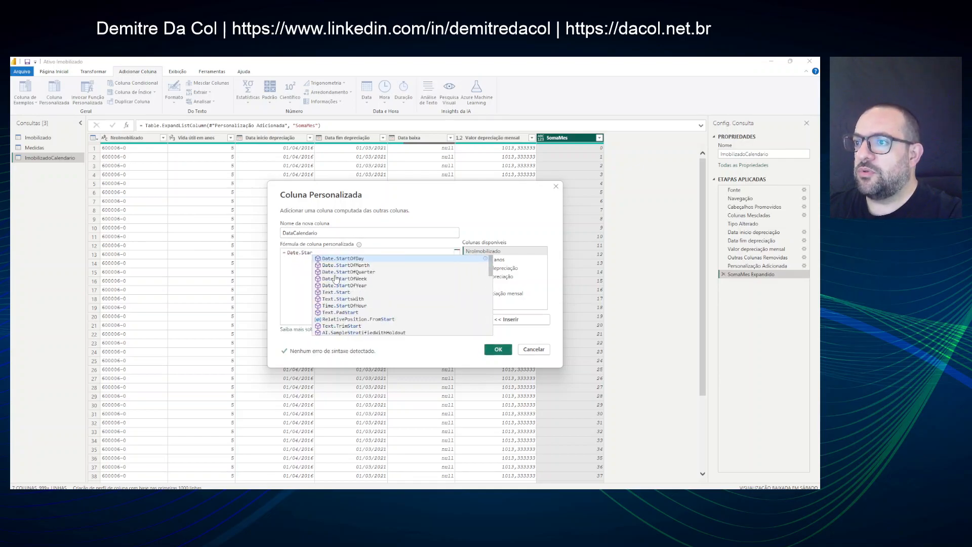
key(Down)
key(Tab)
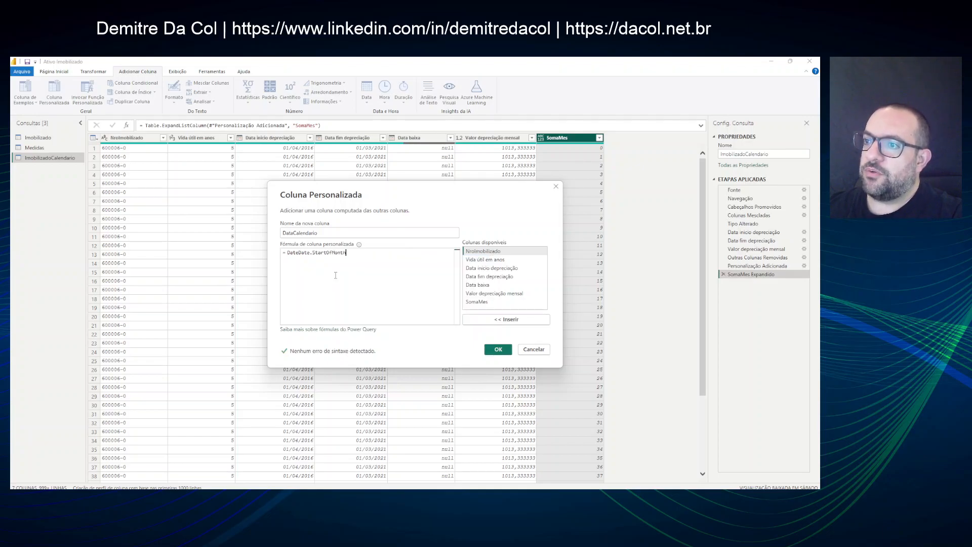
key(Delete)
key(Delete)
key(Delete)
key(Delete)
text(()
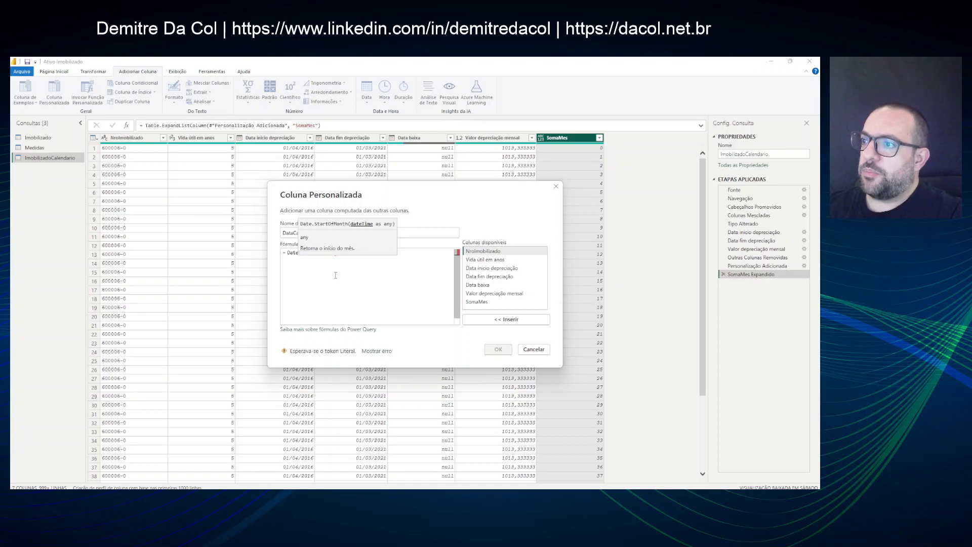
Nest Date.AddMonths([Data início depreciação], [SomaMes]) inside Date.StartOfMonth, close both functions and create the DataCalendario column.
key(Return)
text(Date.AddM)
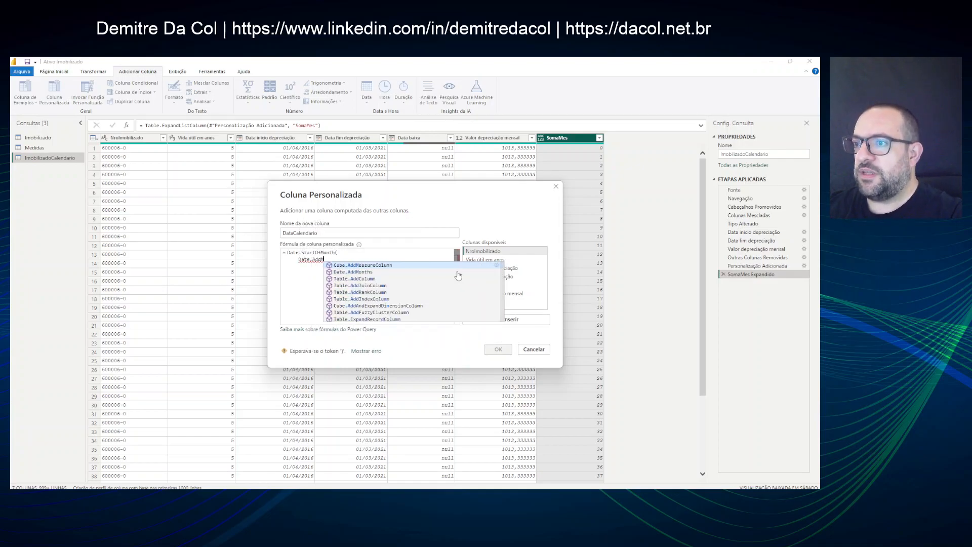
text(onths()
key(Return)
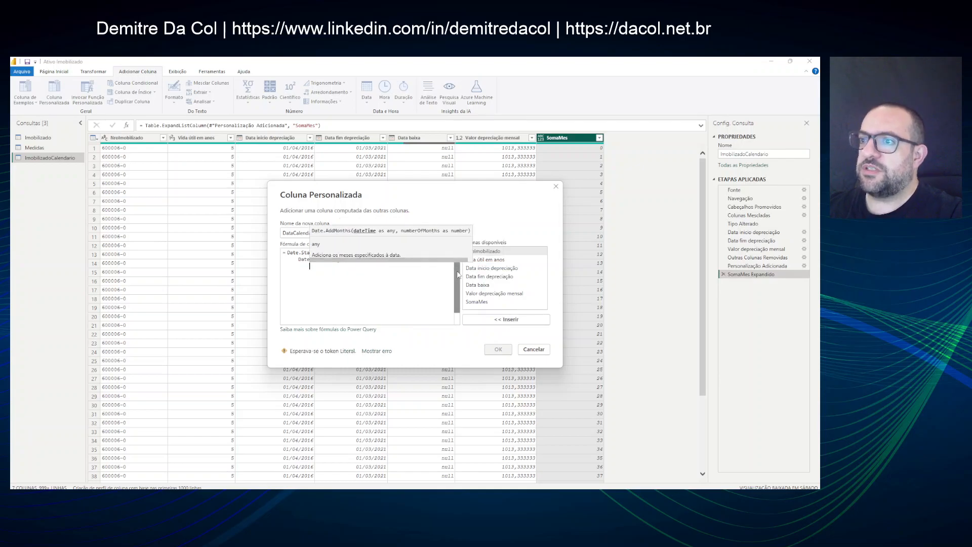
double_click(490, 269)
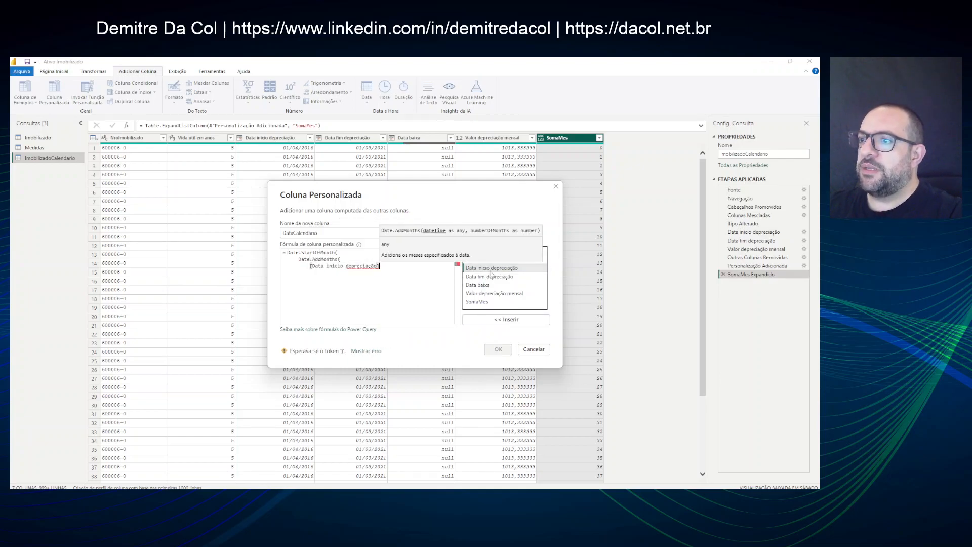
text(,)
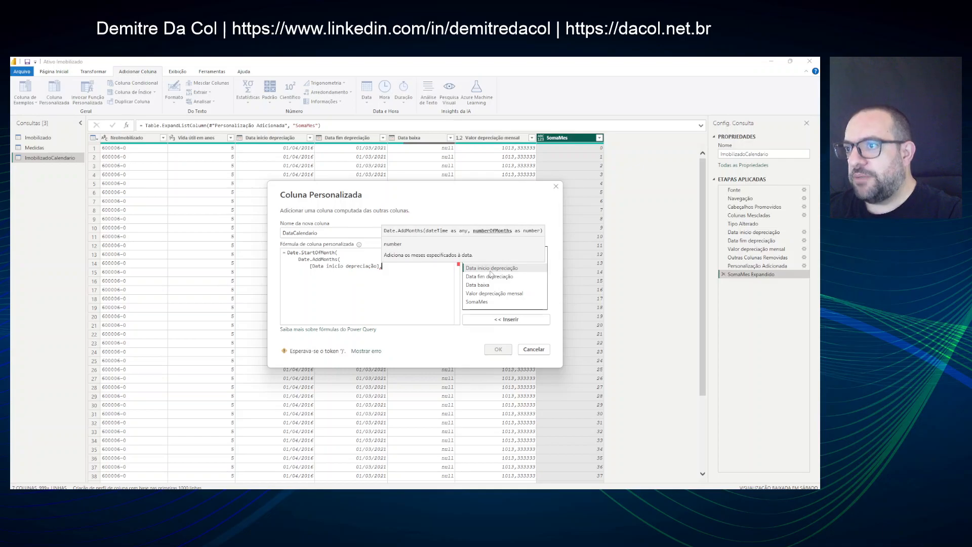
key(Return)
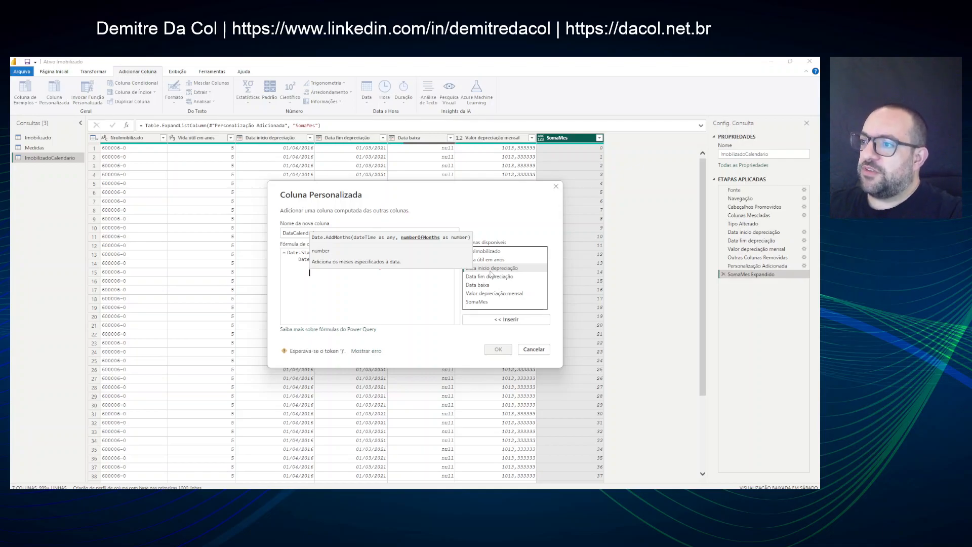
double_click(485, 302)
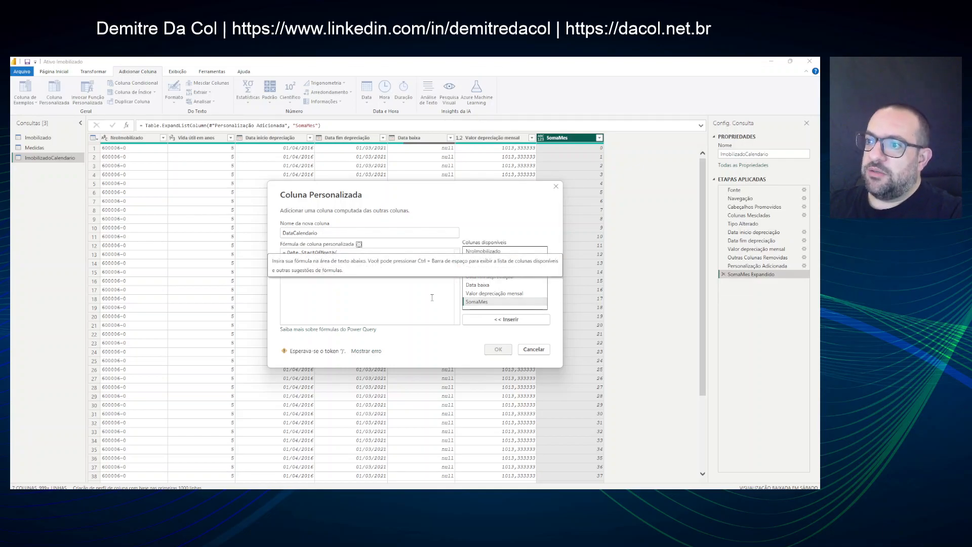
key(Return)
text())
key(Return)
text())
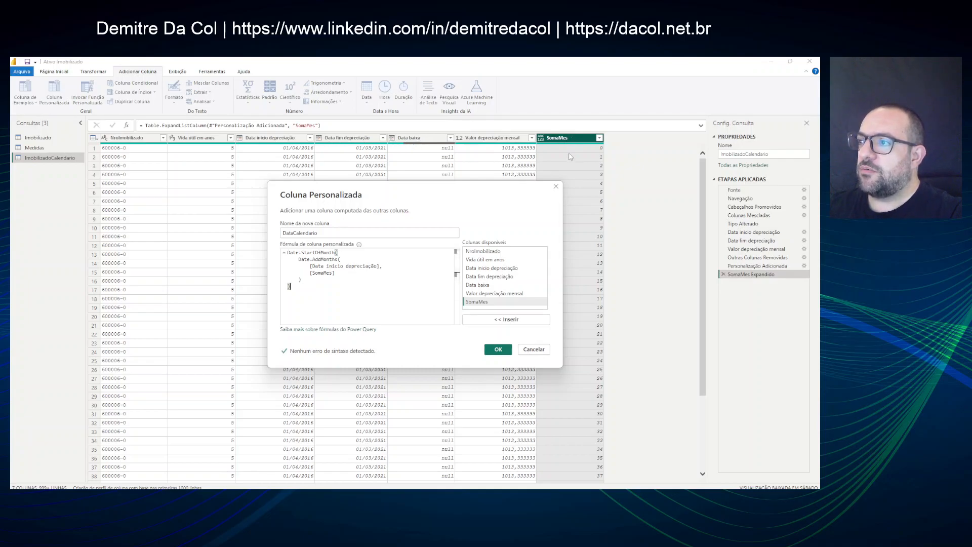
click(495, 350)
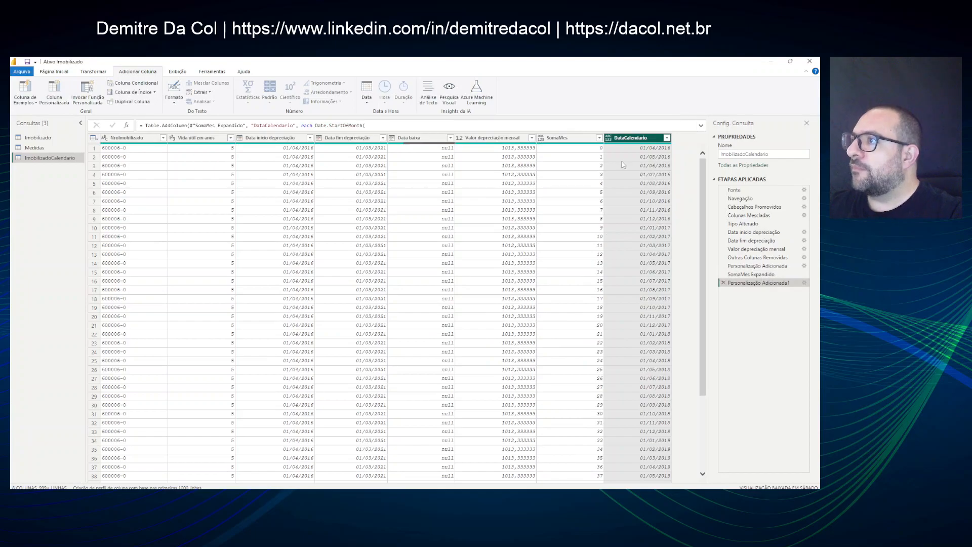
Compare the second asset's depreciation start and end dates with its first and last DataCalendario dates.
scroll(632, 184, down, 4)
scroll(631, 183, down, 17)
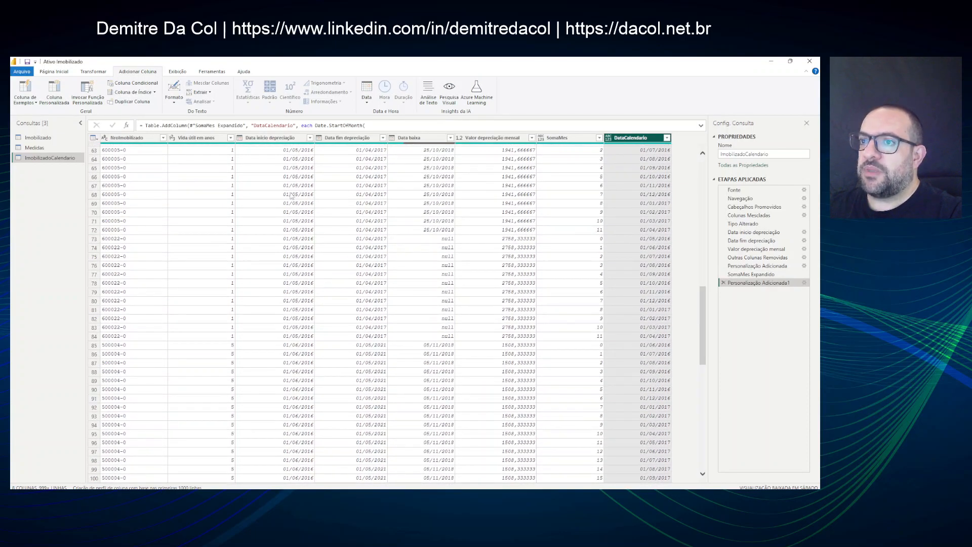
scroll(284, 190, up, 2)
click(278, 187)
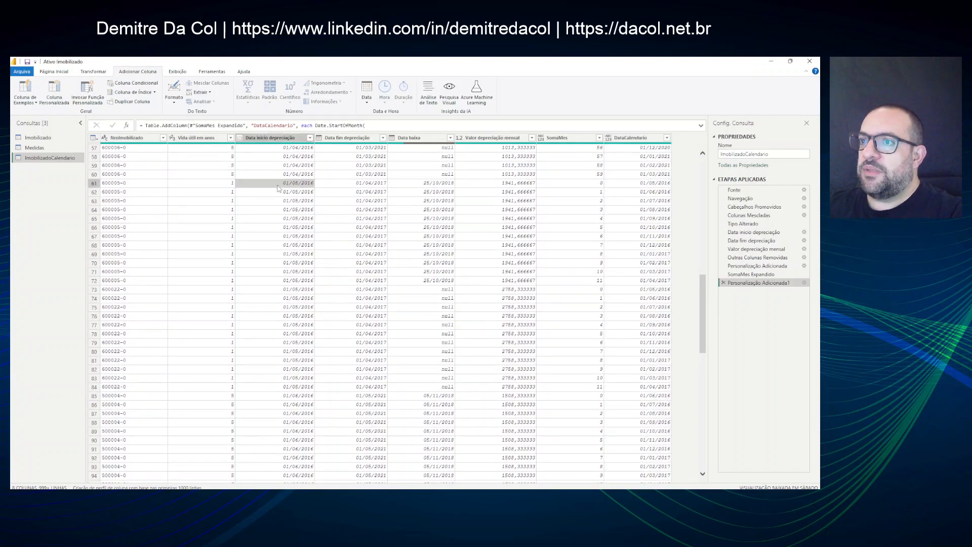
click(657, 186)
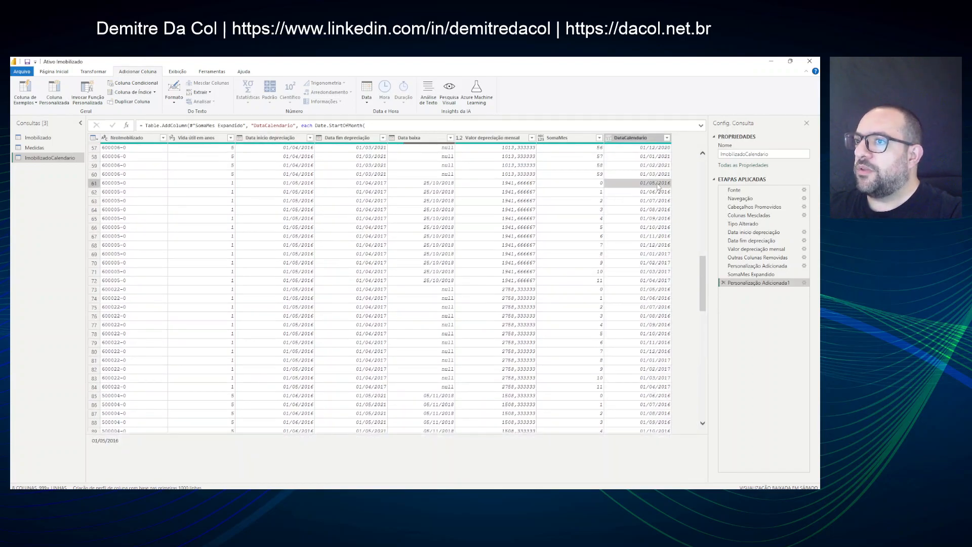
click(94, 183)
click(94, 282)
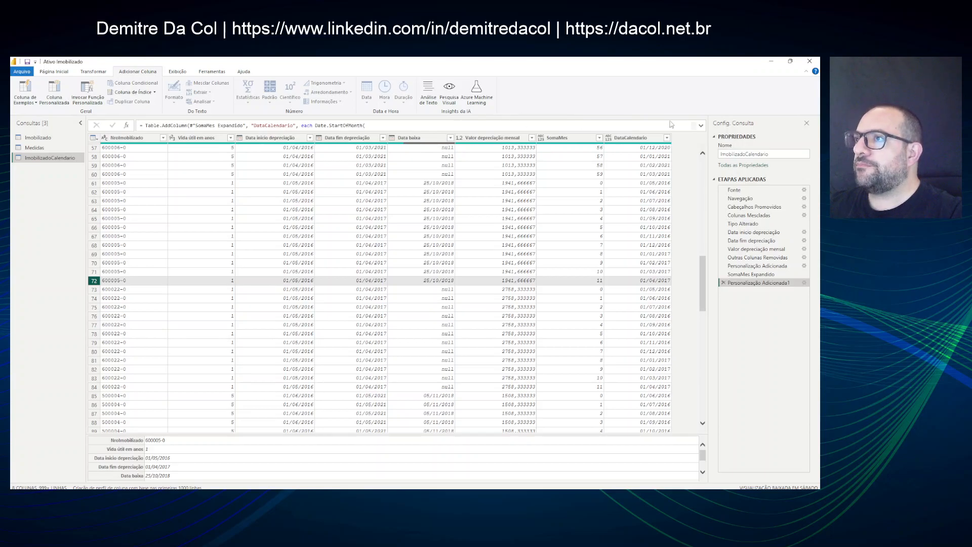
Add the type date argument to the DataCalendario column formula and apply it.
click(701, 126)
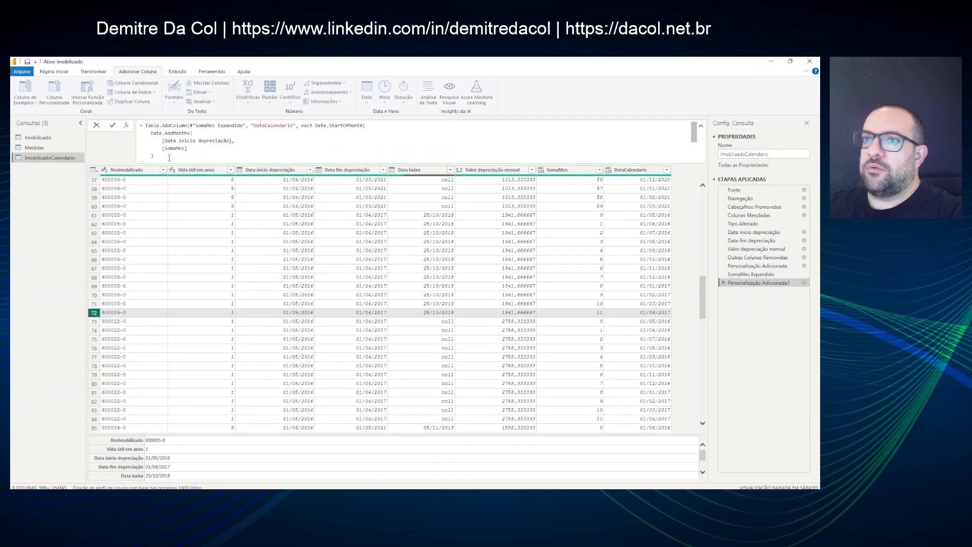
scroll(168, 157, down, 2)
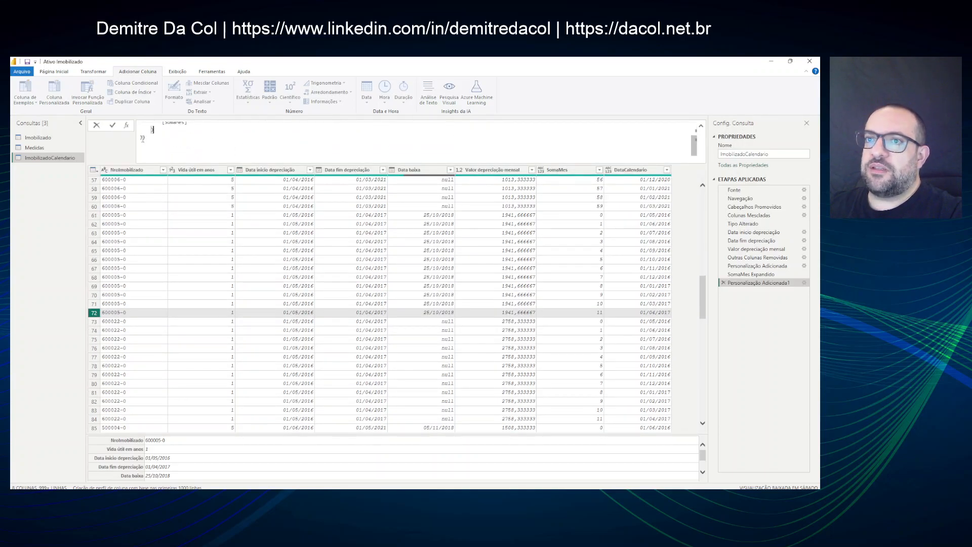
text(, type date)
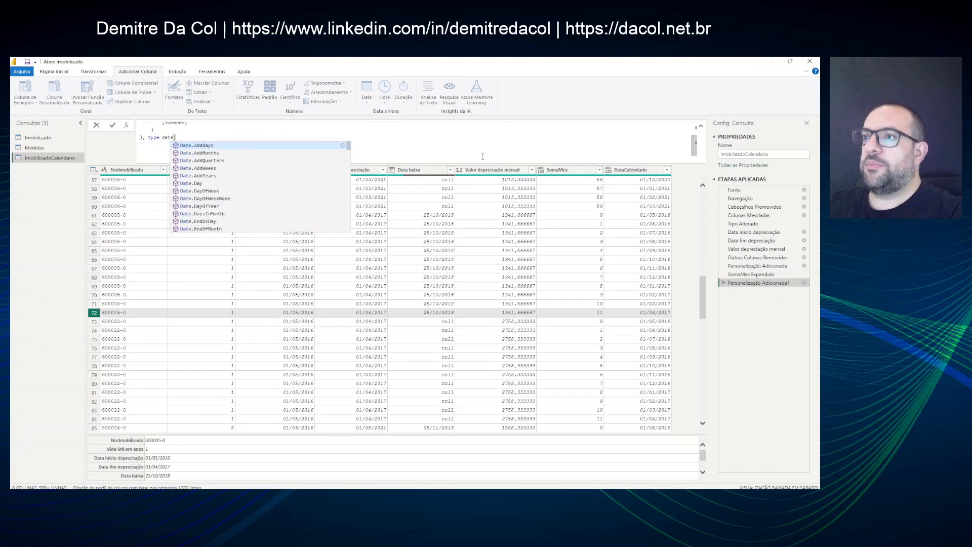
click(503, 146)
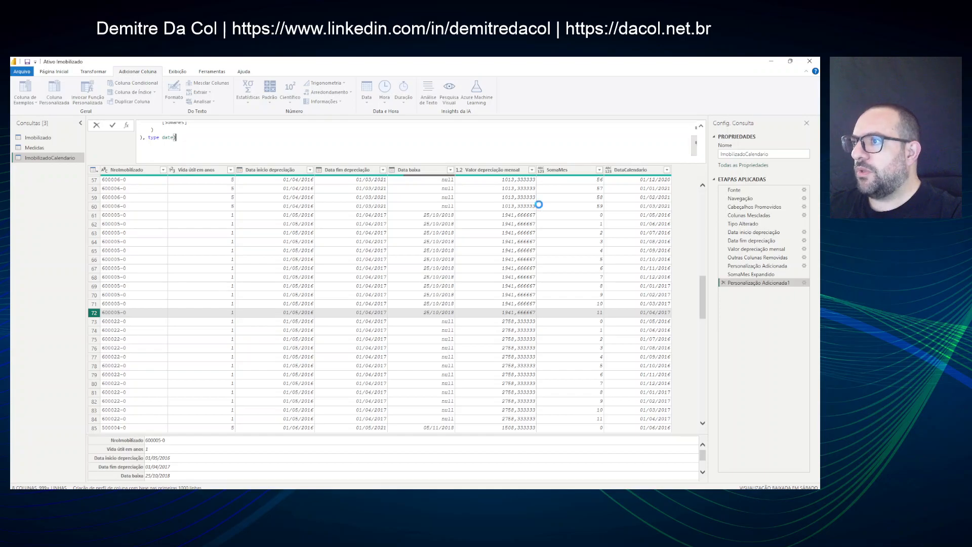
key(Return)
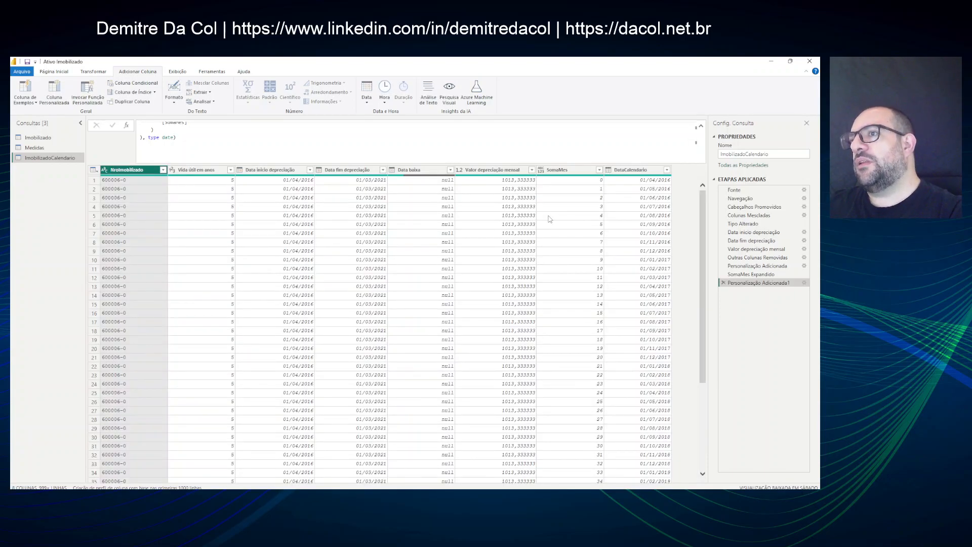
Examine the second asset's Data baixa and the fourth asset's depreciation start, depreciation end and Data baixa dates.
scroll(550, 218, down, 15)
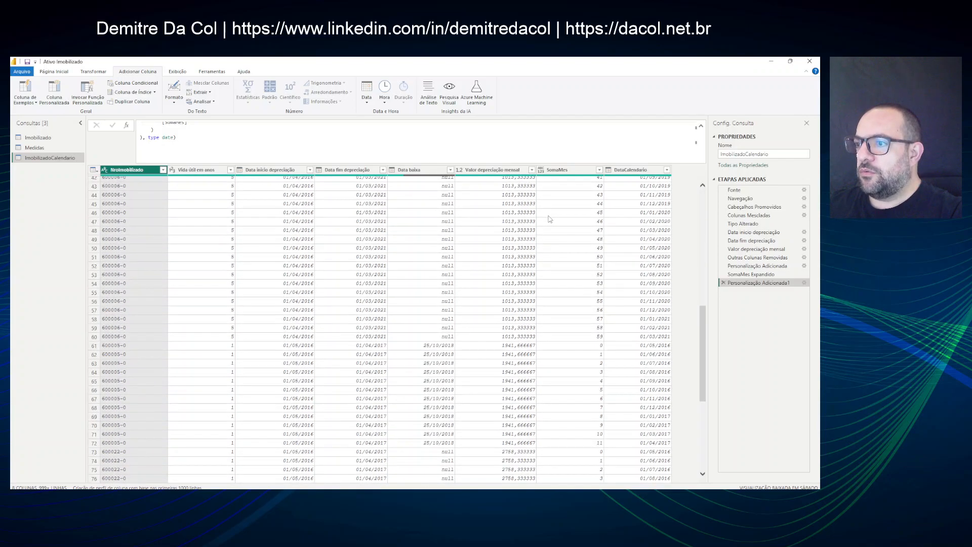
scroll(550, 219, down, 2)
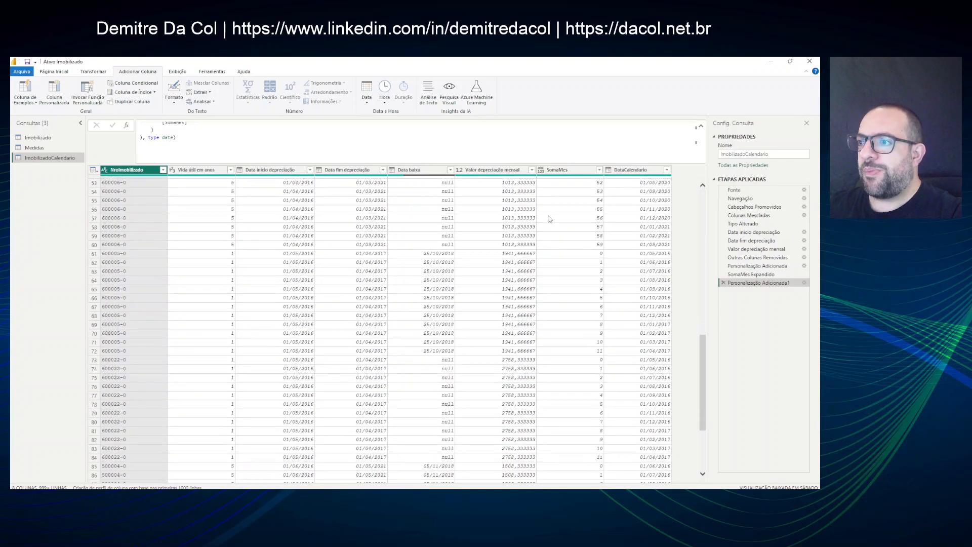
click(435, 256)
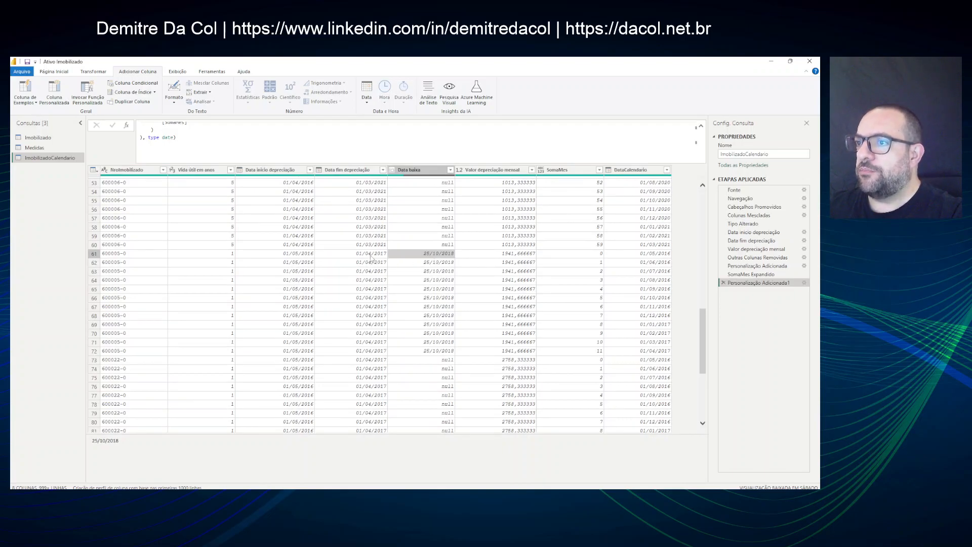
scroll(371, 258, down, 6)
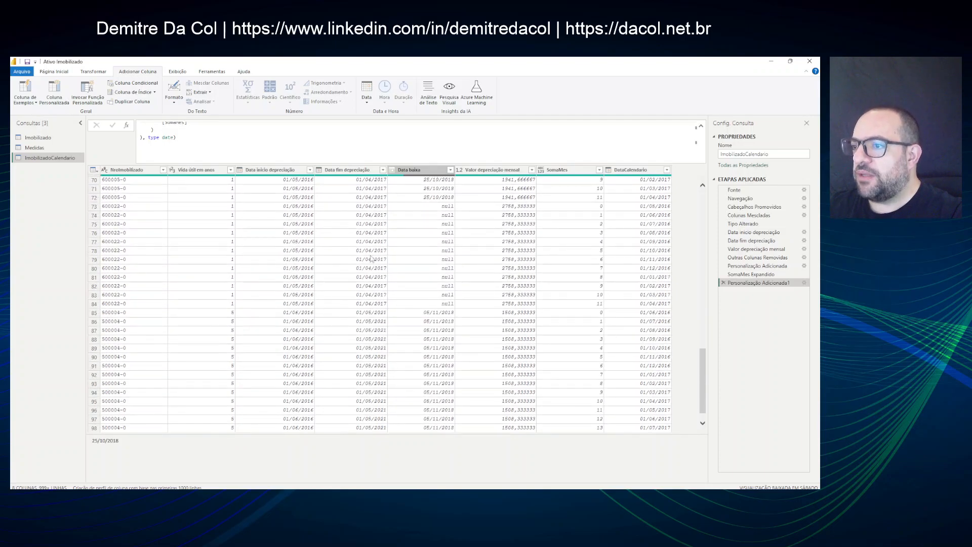
click(294, 315)
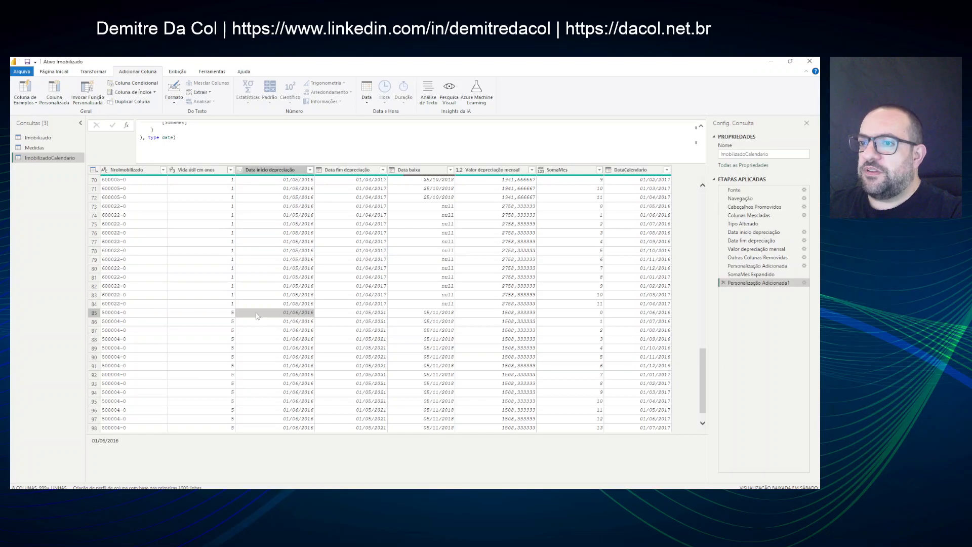
click(232, 316)
click(352, 314)
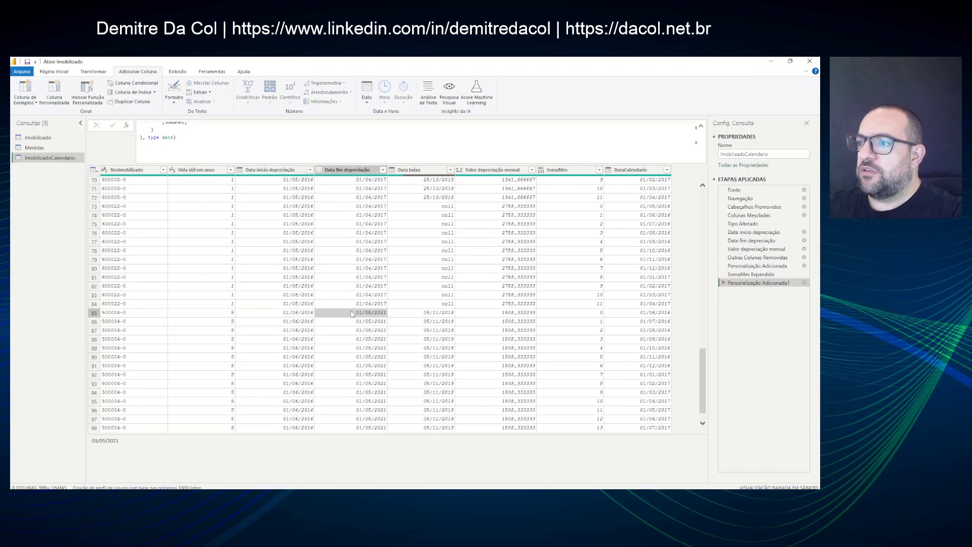
click(433, 314)
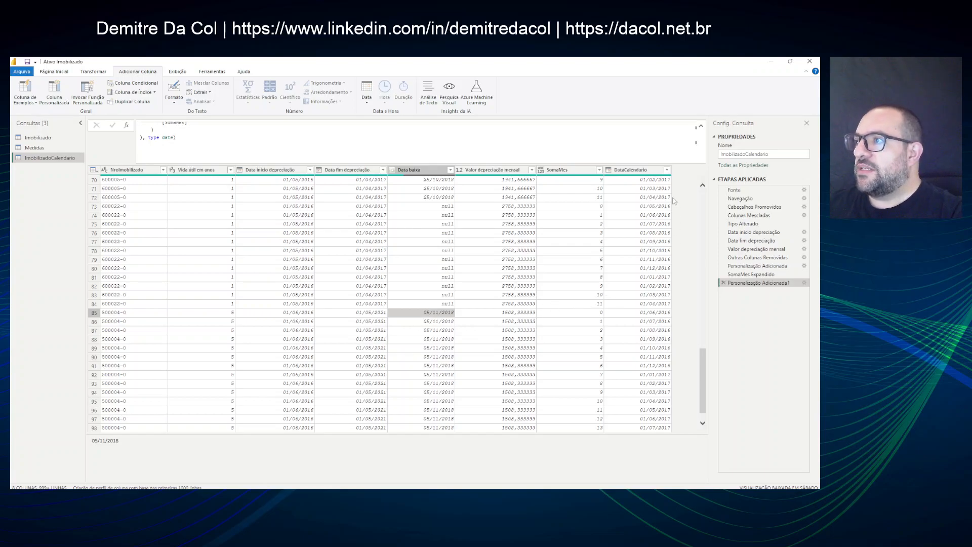
Filter the DataCalendario column to only 01/04/2016 and 01/05/2016.
click(667, 170)
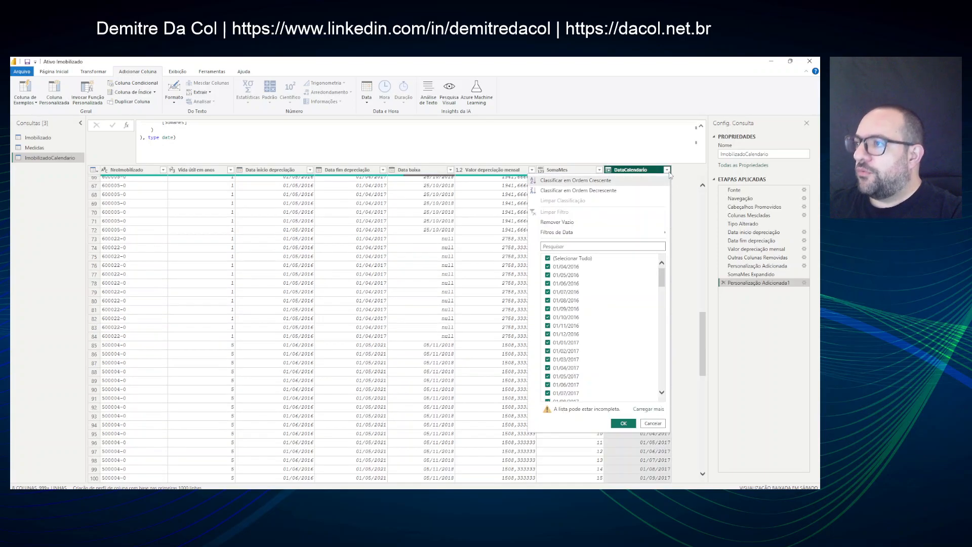
click(565, 261)
click(566, 267)
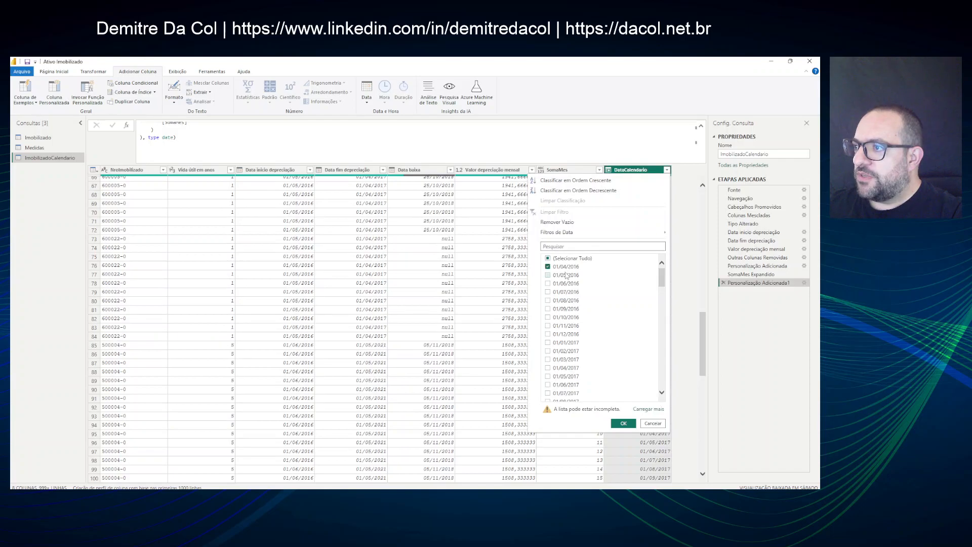
click(623, 423)
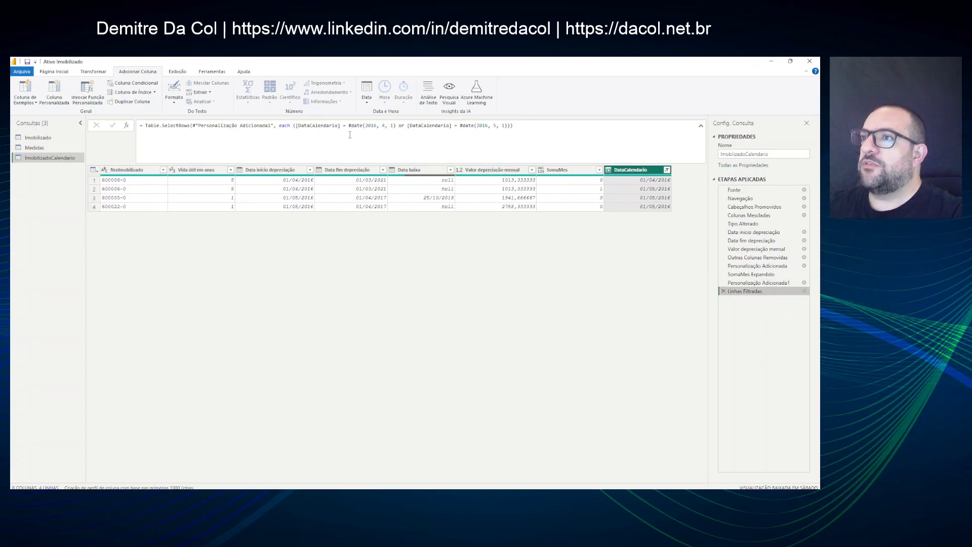
Replace the date conditions in the Table.SelectRows formula with [Data baixa] = null.
click(297, 126)
key(Left)
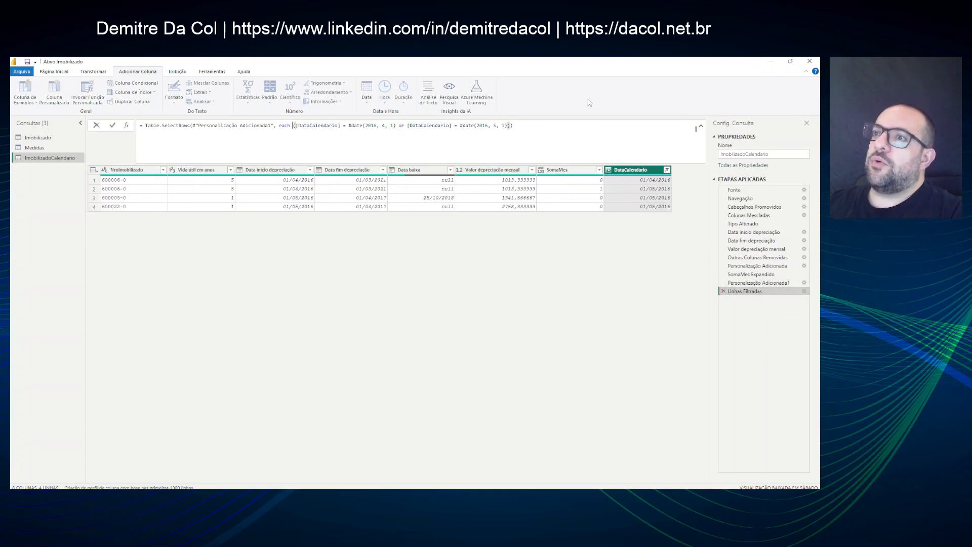
key(shift+End)
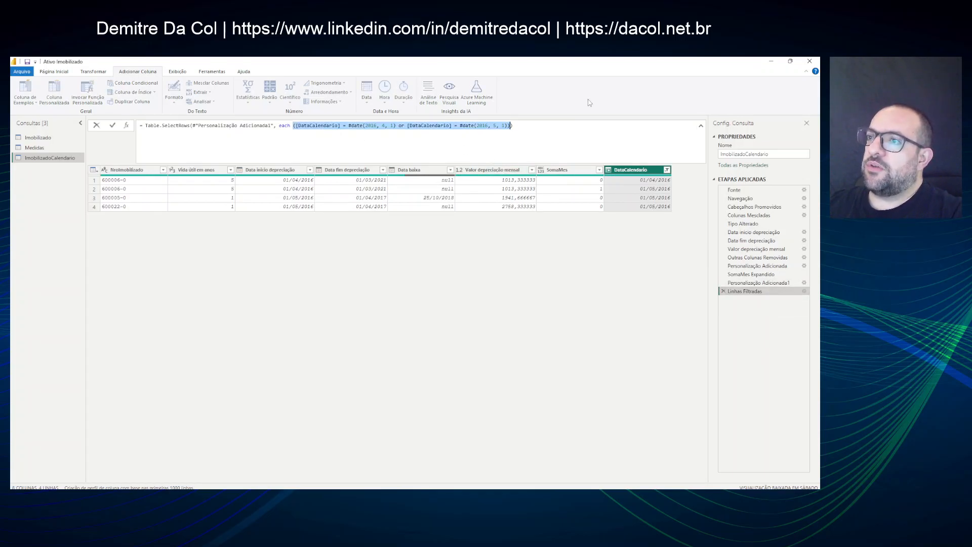
key(BackSpace)
text([)
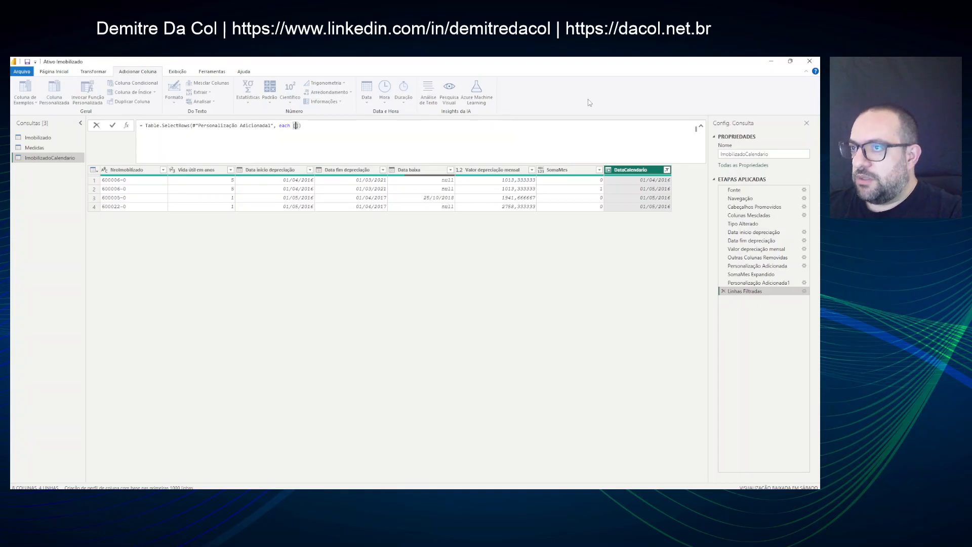
text(Data)
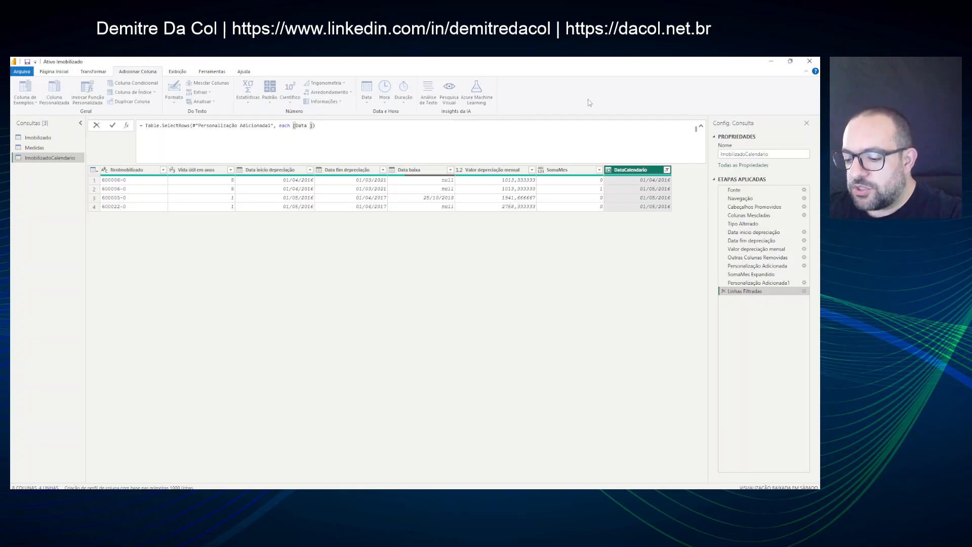
text( baixa)
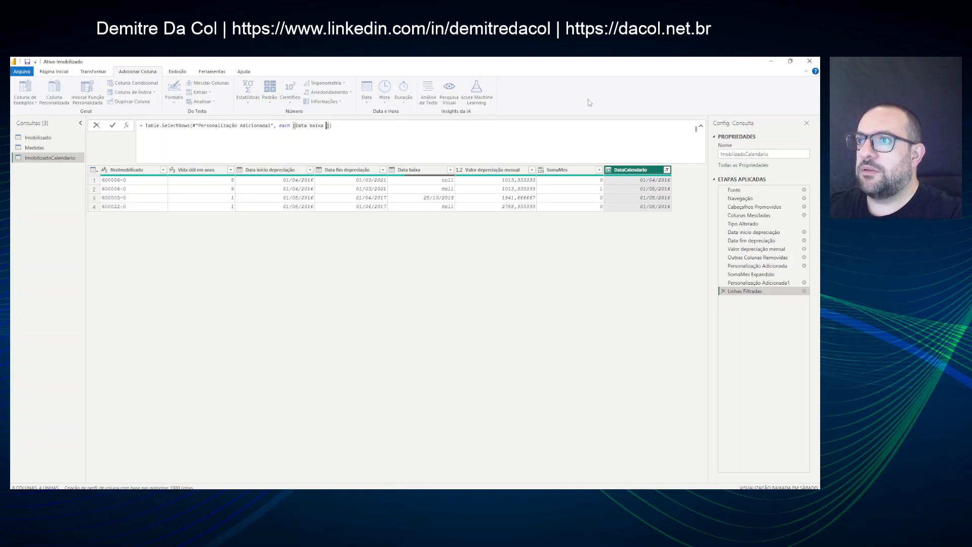
text(] = null o)
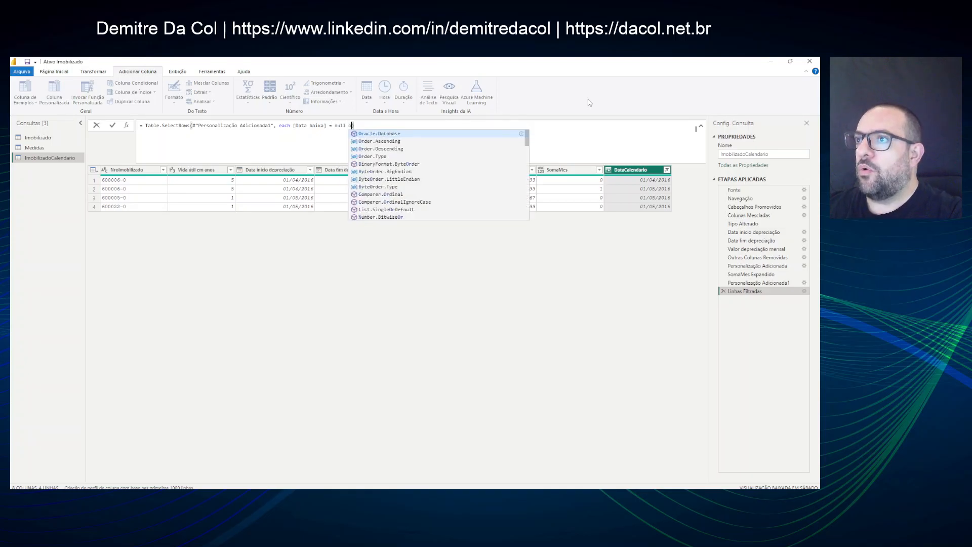
Extend the row filter with the alternative condition or [DataCalendario] <= [Data baixa] and apply the formula.
text(r ()
text(Data)
text(Calendario)
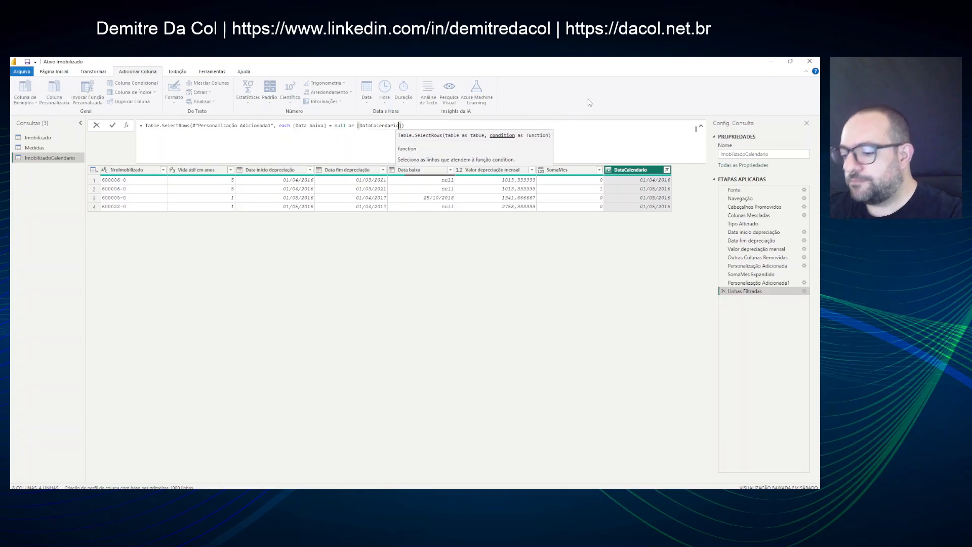
text(] <=)
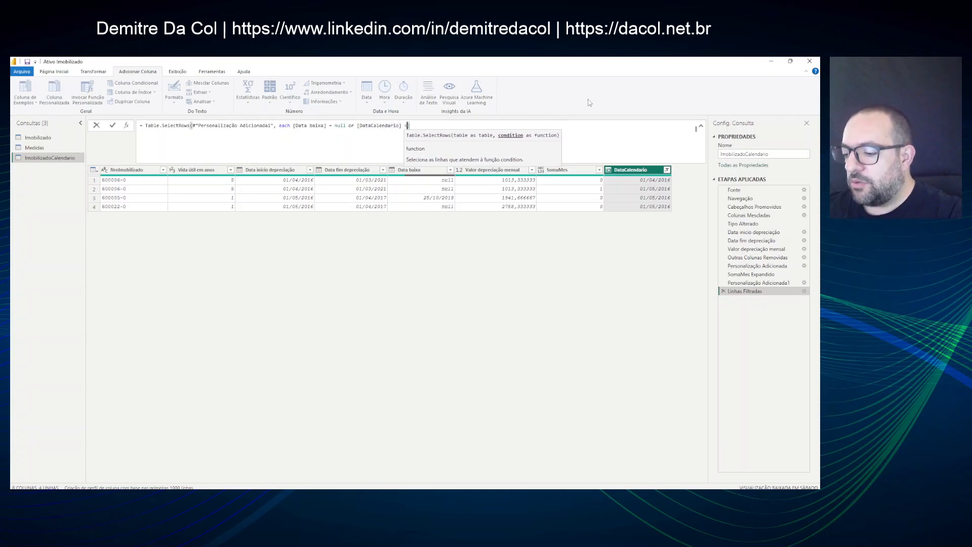
key(Home)
key(ctrl+Right)
key(ctrl+Right)
key(ctrl+Right)
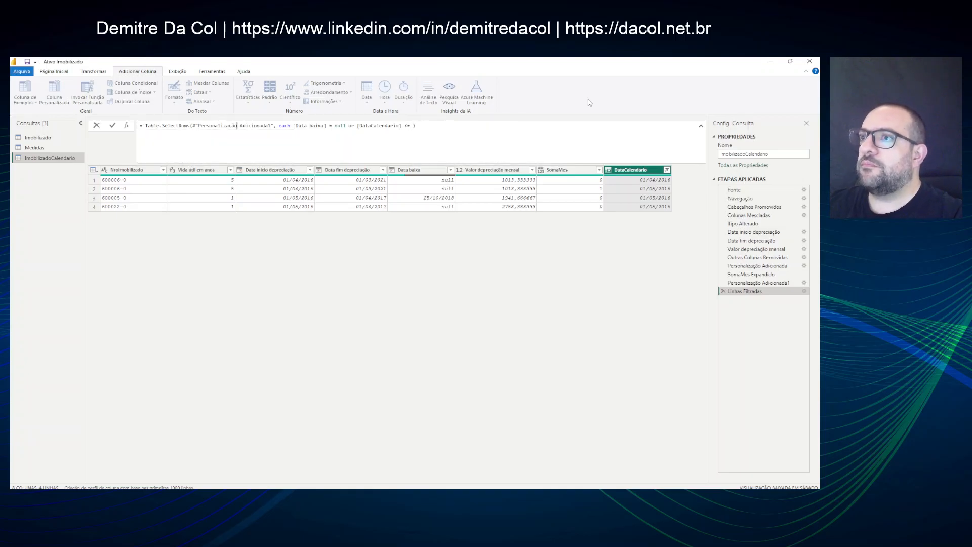
key(Left)
key(ctrl+shift+Left)
key(ctrl+shift+Left)
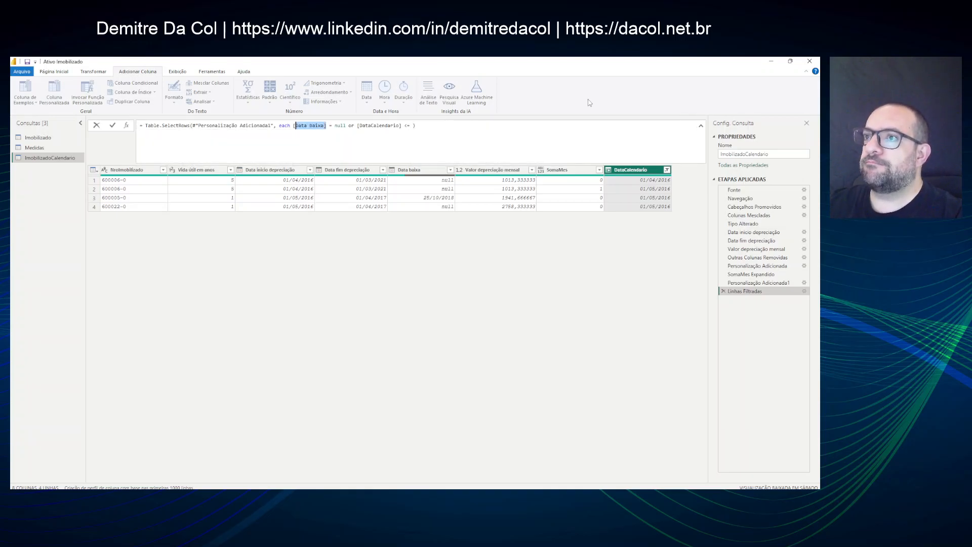
key(End)
key(Left)
text(<= [Data baixa])
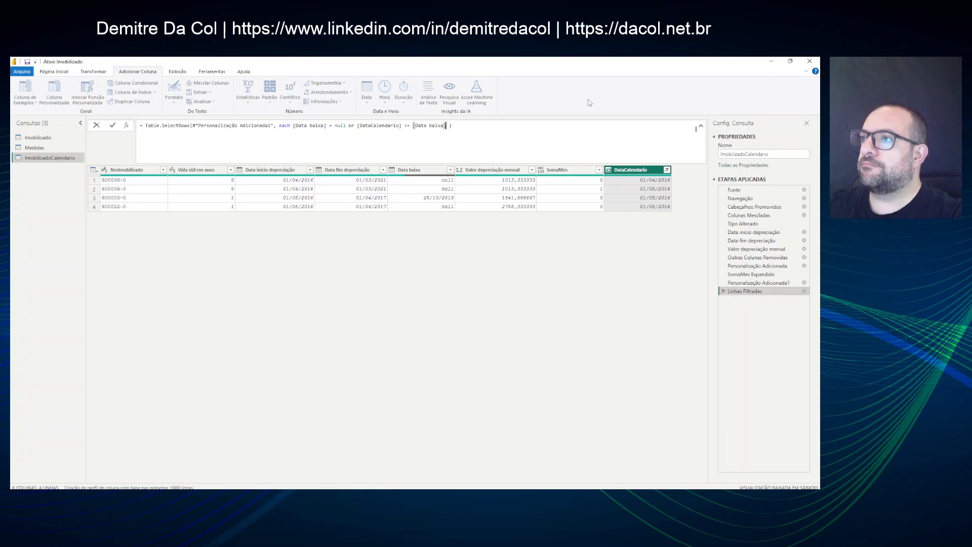
key(Return)
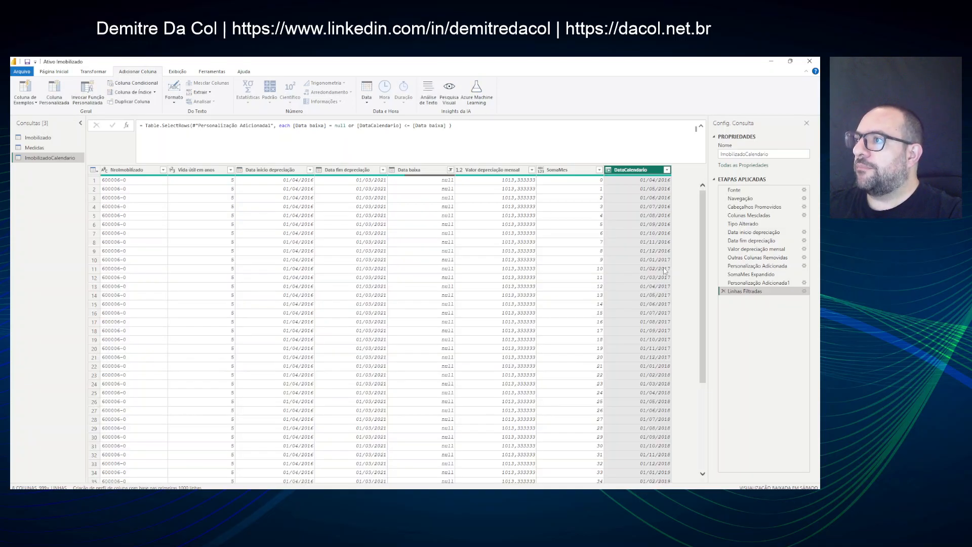
Check the second asset's filtered DataCalendario months from first to last against its depreciation start and end dates.
scroll(458, 213, down, 13)
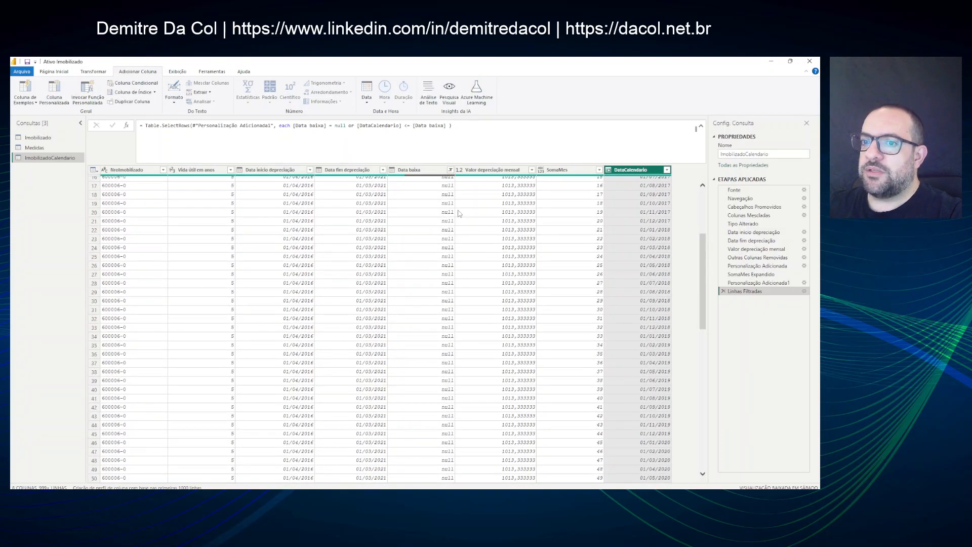
scroll(458, 213, down, 5)
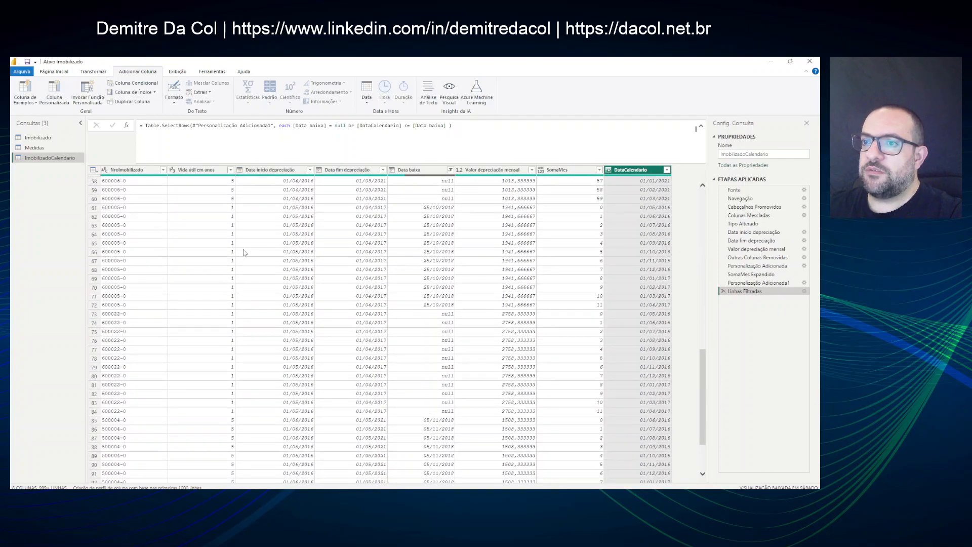
click(320, 225)
click(295, 228)
click(351, 228)
click(619, 223)
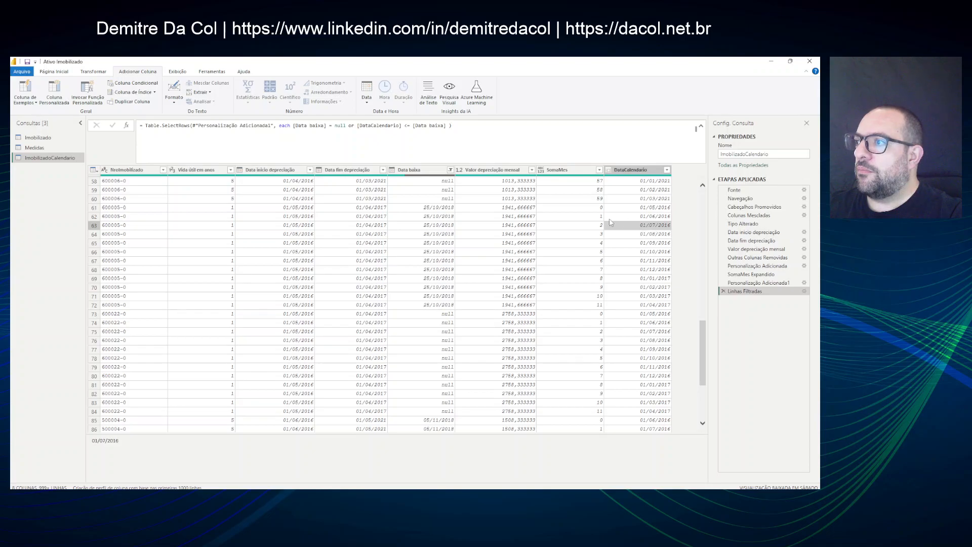
click(290, 212)
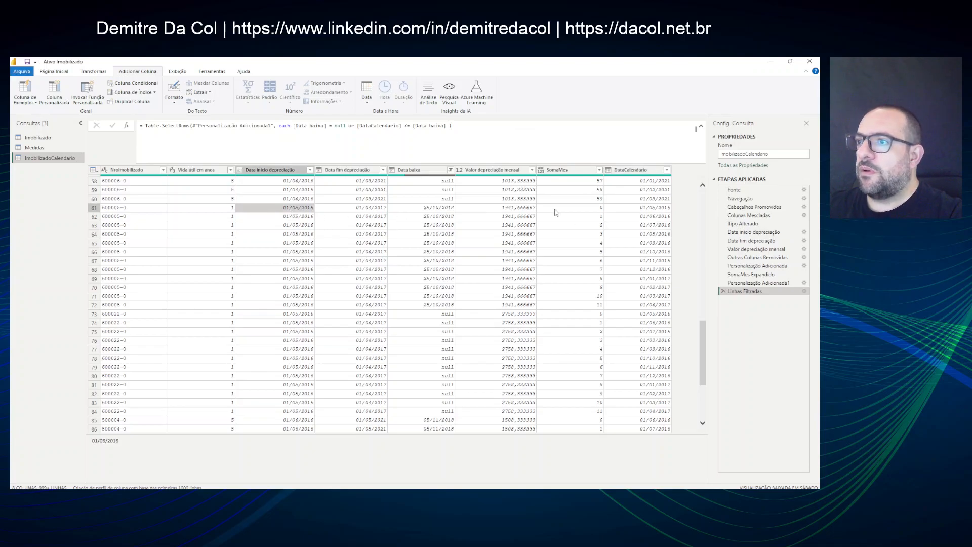
click(617, 214)
key(Down)
key(Down)
key(Down)
key(Down)
key(Down)
key(Down)
key(Down)
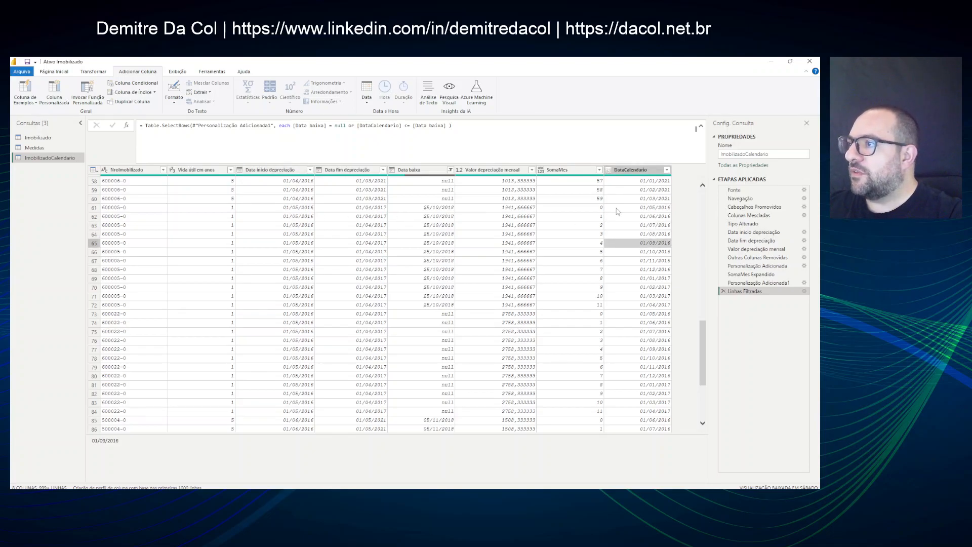
key(Down)
key(Down)
key(Down)
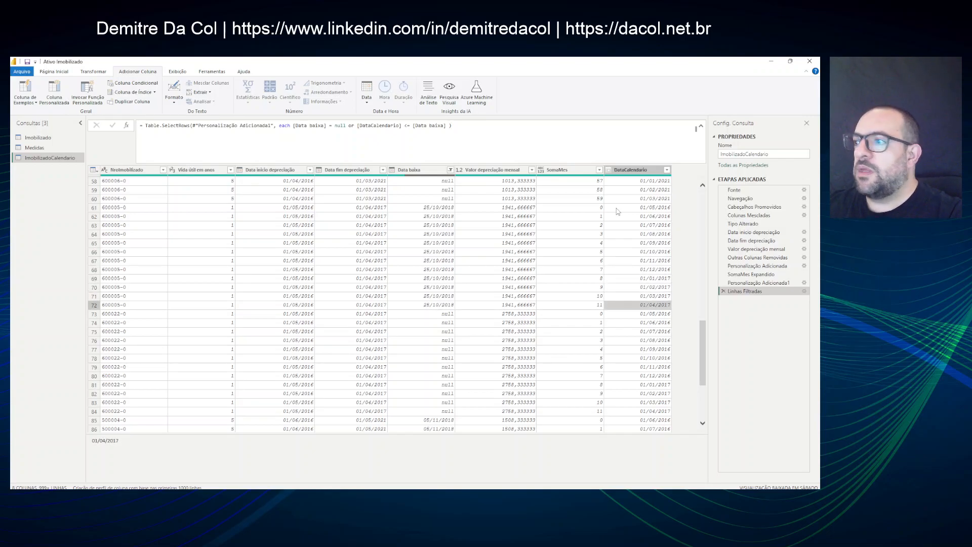
key(Down)
Check asset 500004-0's filtered DataCalendario months from first to last against its depreciation start and write-off dates.
scroll(658, 329, down, 3)
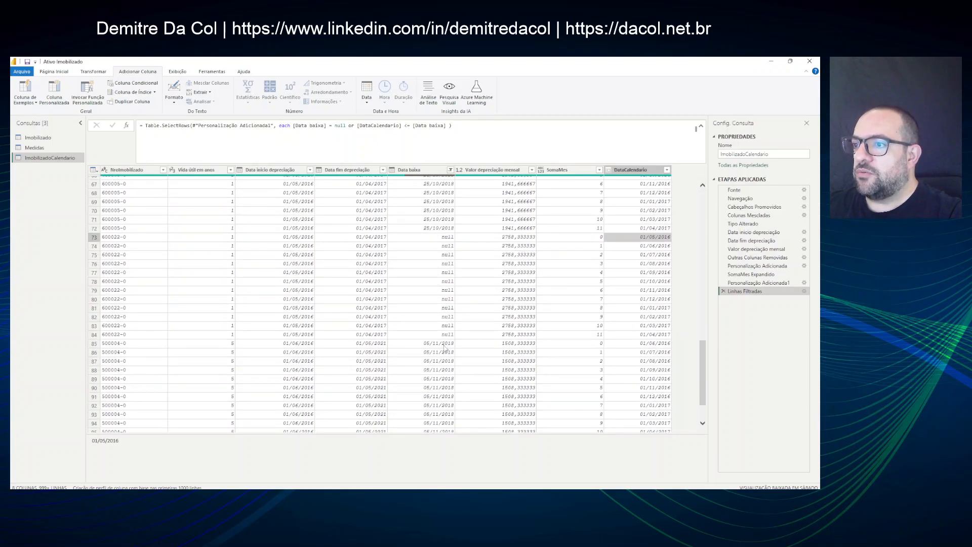
scroll(445, 348, down, 1)
click(285, 296)
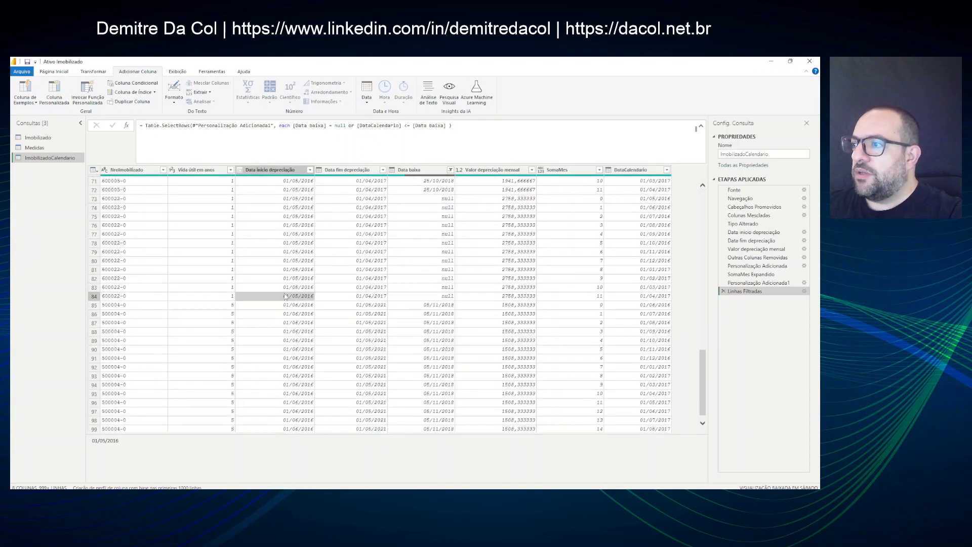
click(285, 305)
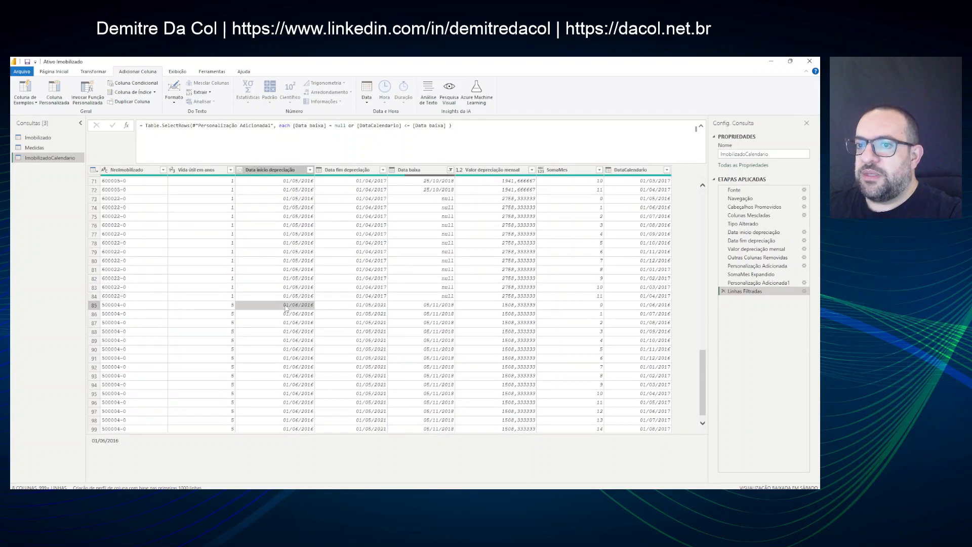
scroll(302, 308, down, 5)
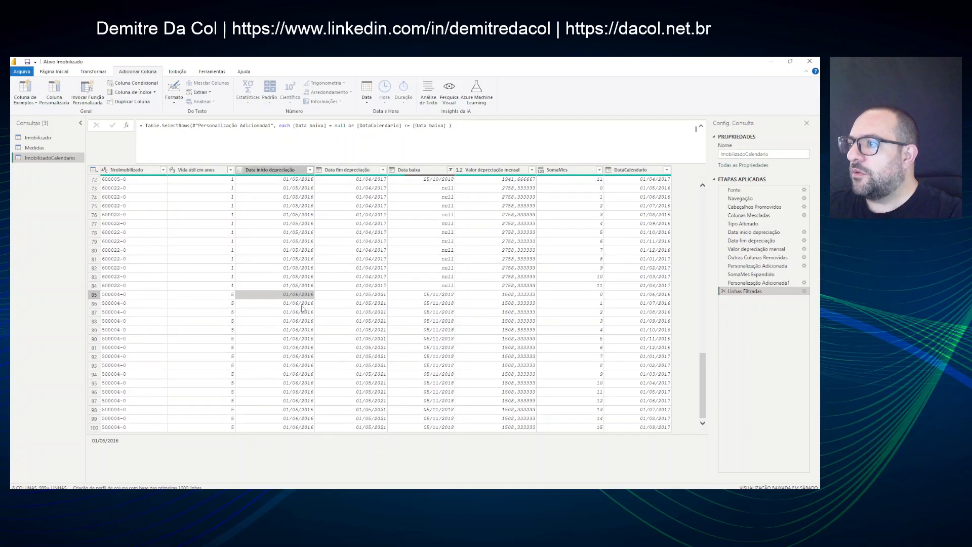
scroll(302, 309, down, 2)
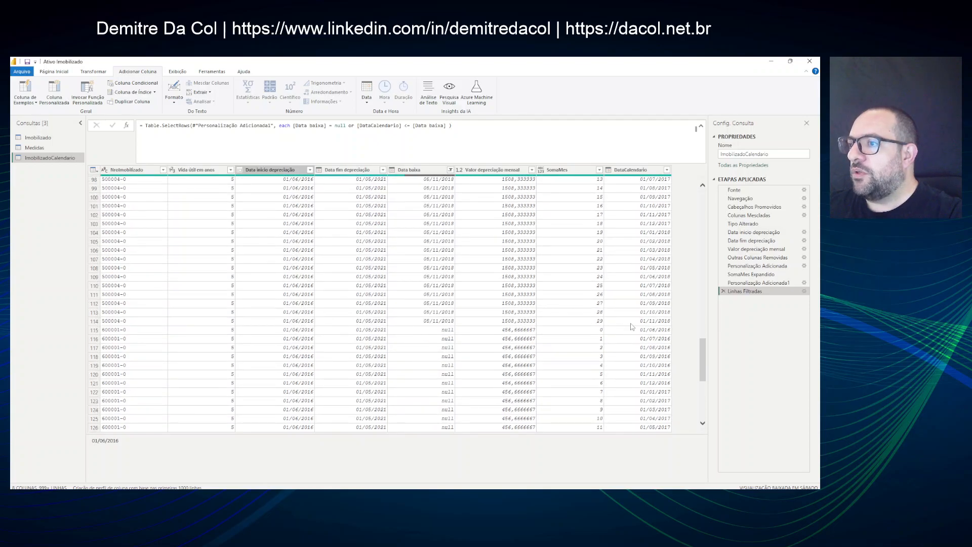
click(634, 322)
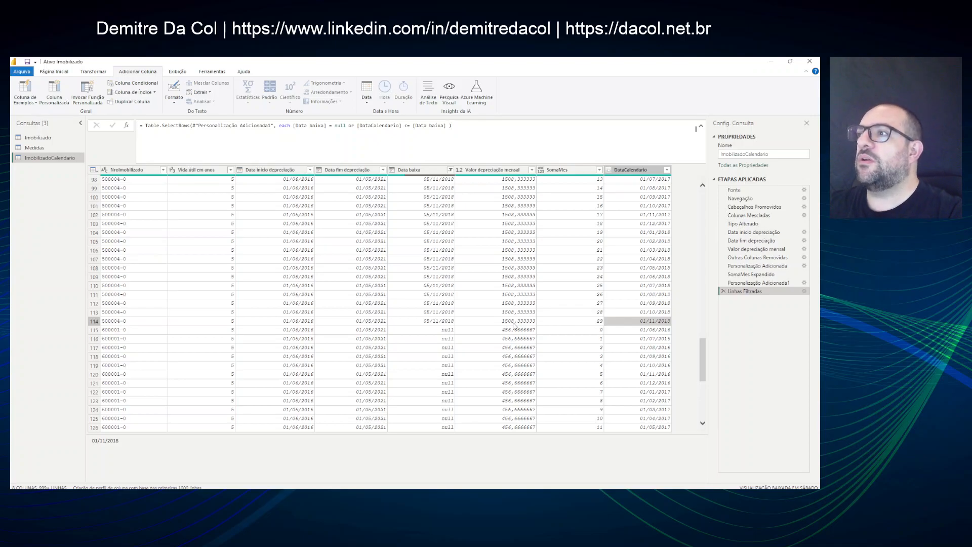
Keep only the NroImobilizado, DataCalendario and Valor depreciação mensal columns, and close the query editor applying the changes.
click(127, 171)
ctrl+click(632, 170)
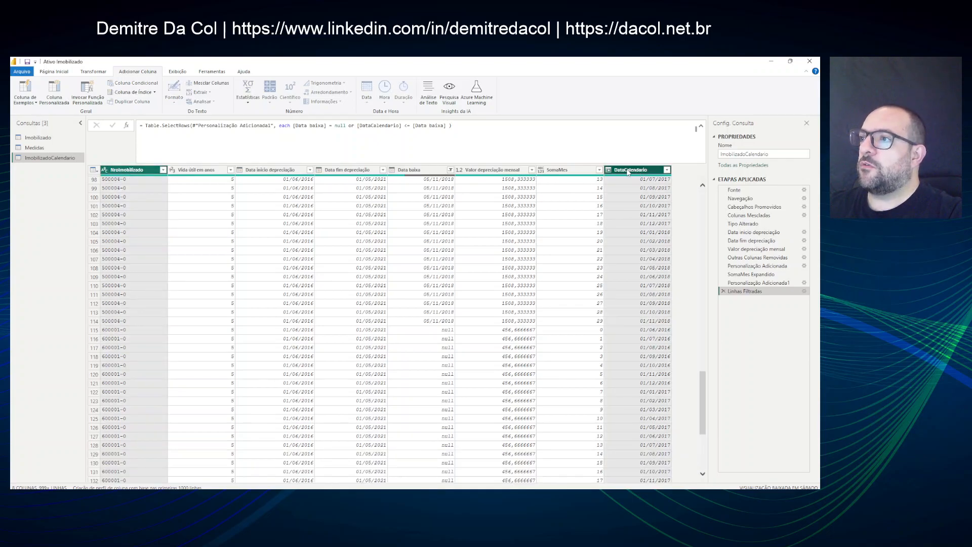
ctrl+click(498, 171)
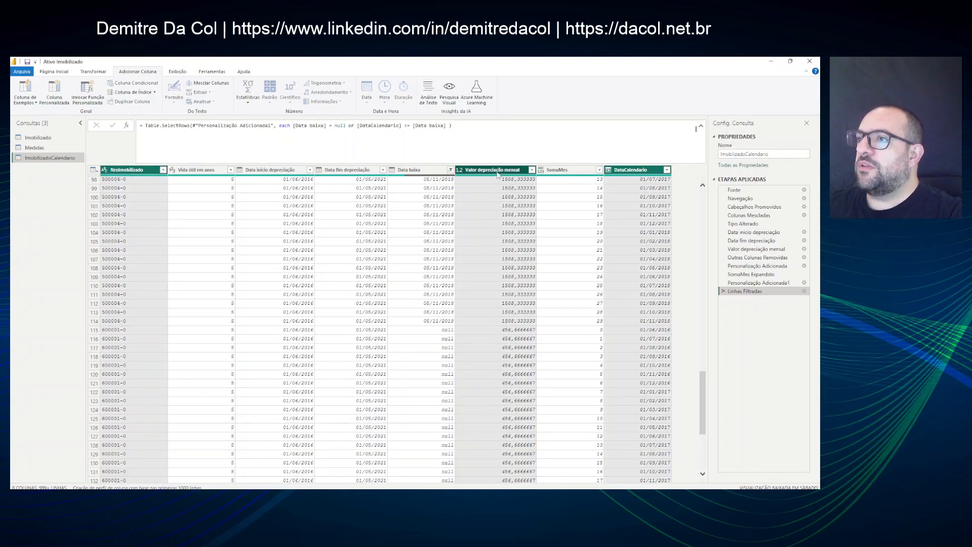
right_click(497, 174)
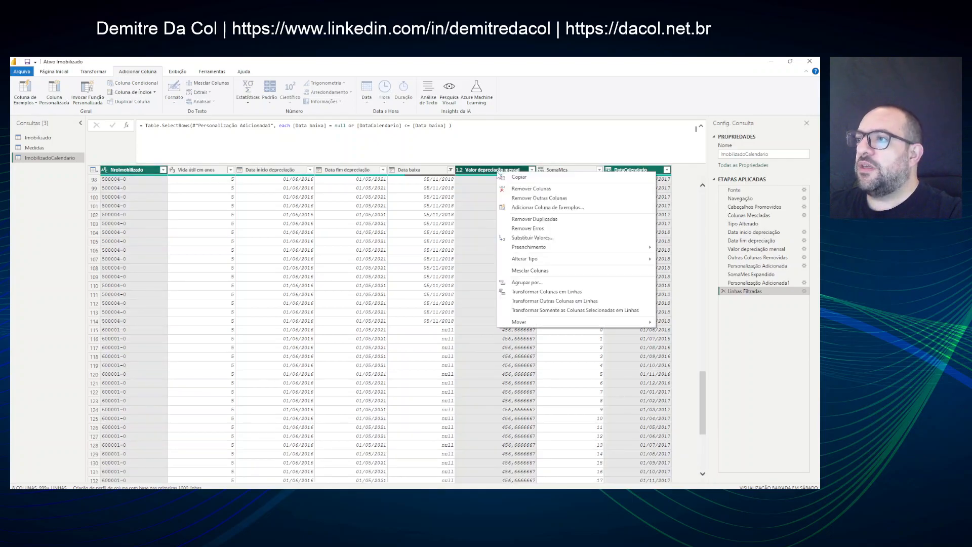
click(520, 198)
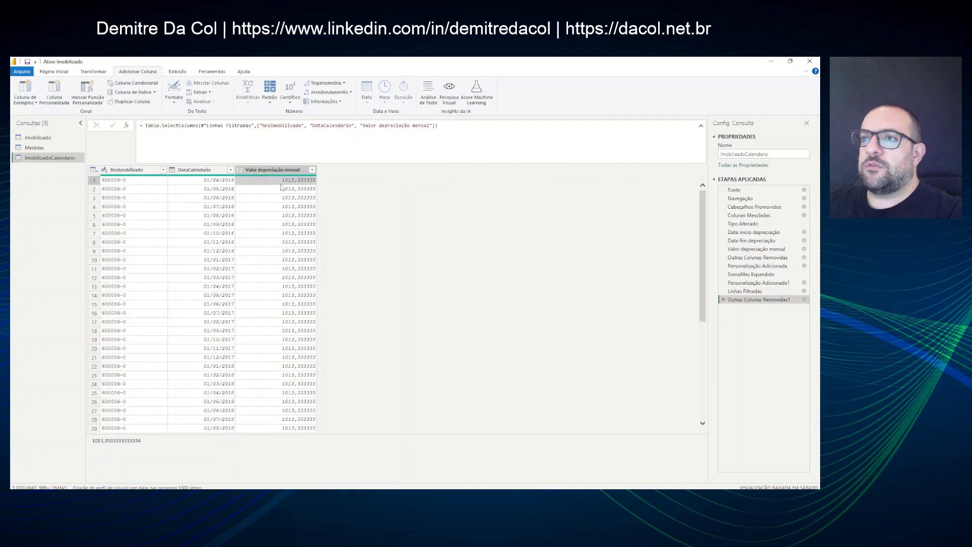
click(54, 72)
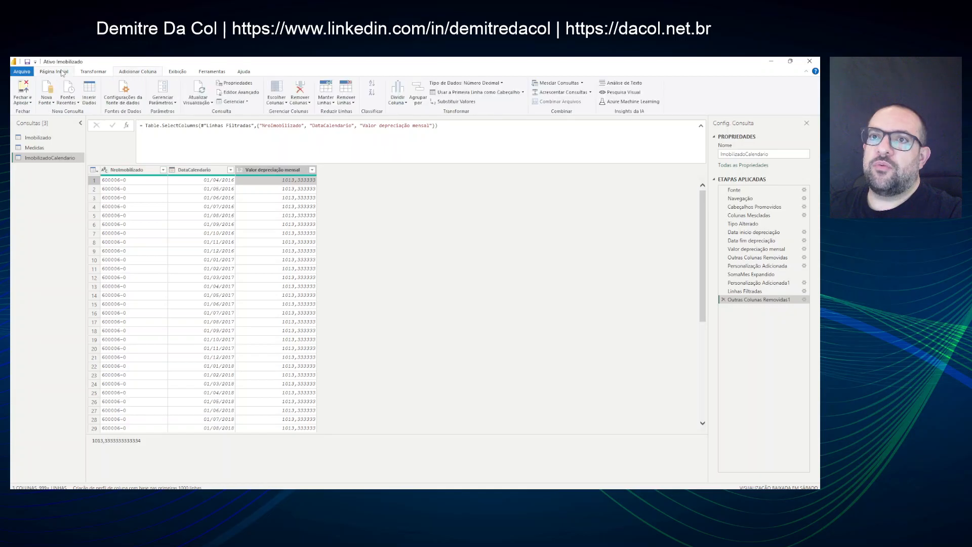
click(29, 87)
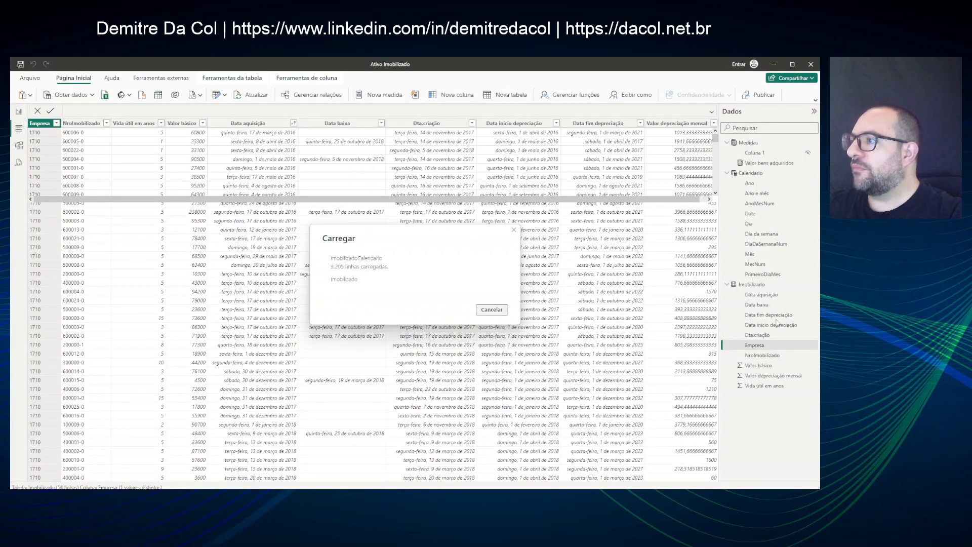
In the model diagram, separate the overlapping tables by moving ImobilizadoCalendario above Calendario and Medidas to free space above Imobilizado.
click(19, 147)
drag(392, 209, 418, 177)
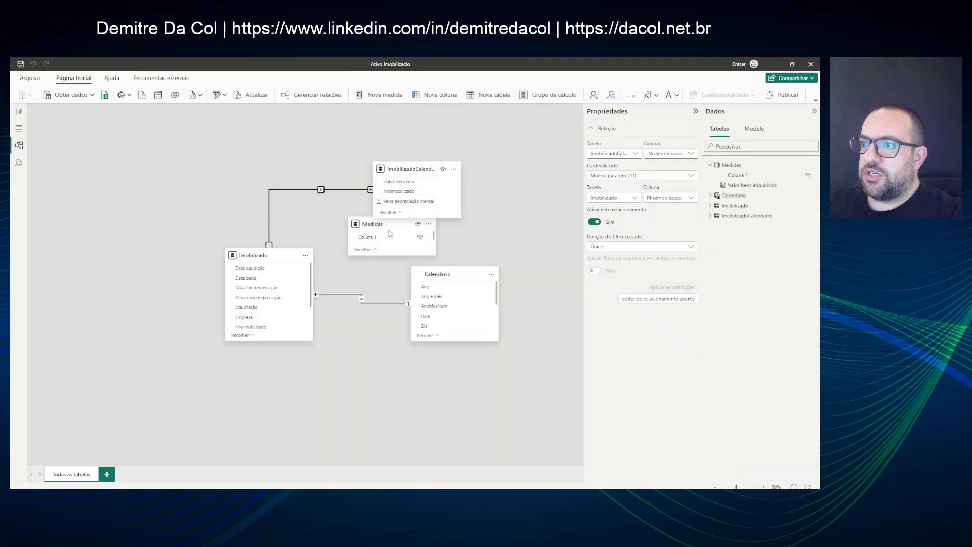
drag(370, 219, 202, 135)
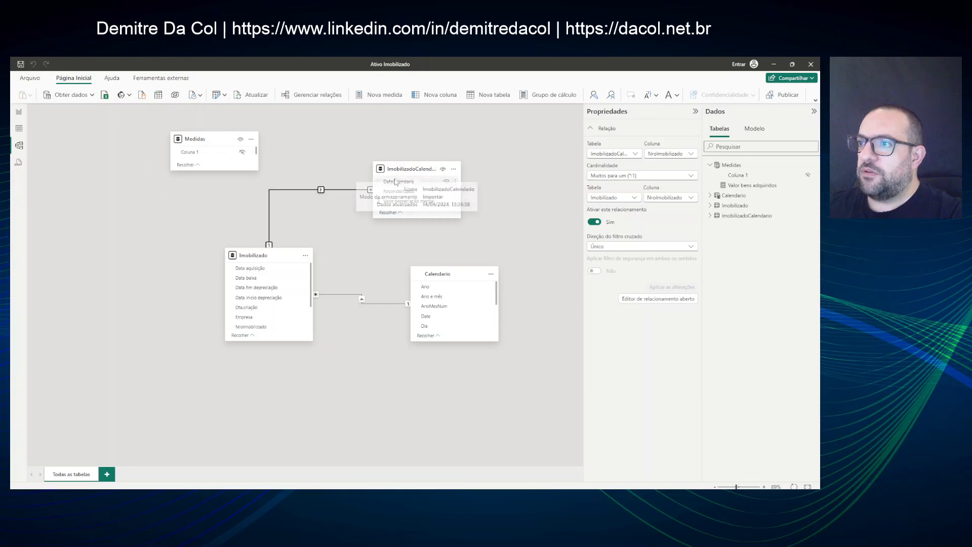
Create a relationship between DataCalendario in the ImobilizadoCalendario table and Date in the Calendario table.
drag(396, 183, 442, 321)
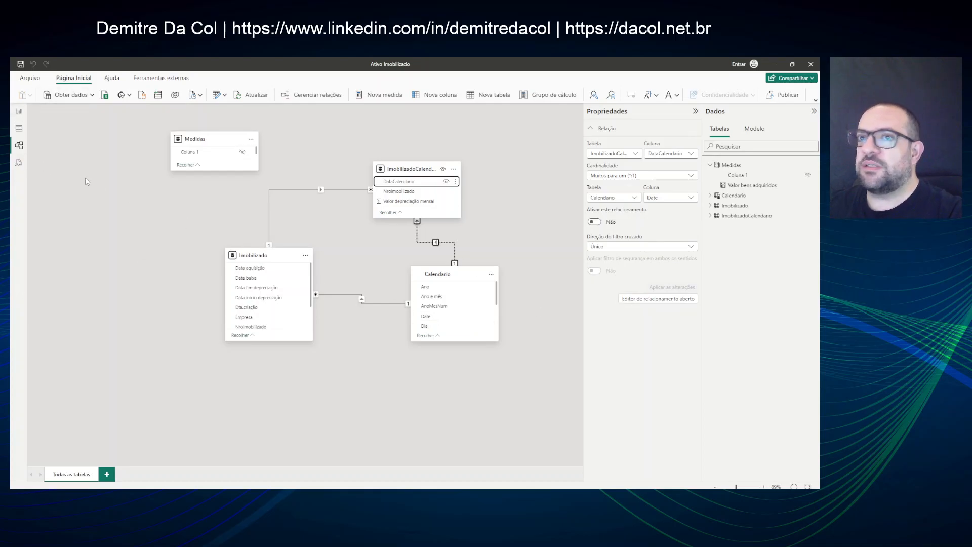
Show the ImobilizadoCalendario table's data filtered to NroImobilizado 600006-0 and sorted by DataCalendario in ascending order.
click(20, 129)
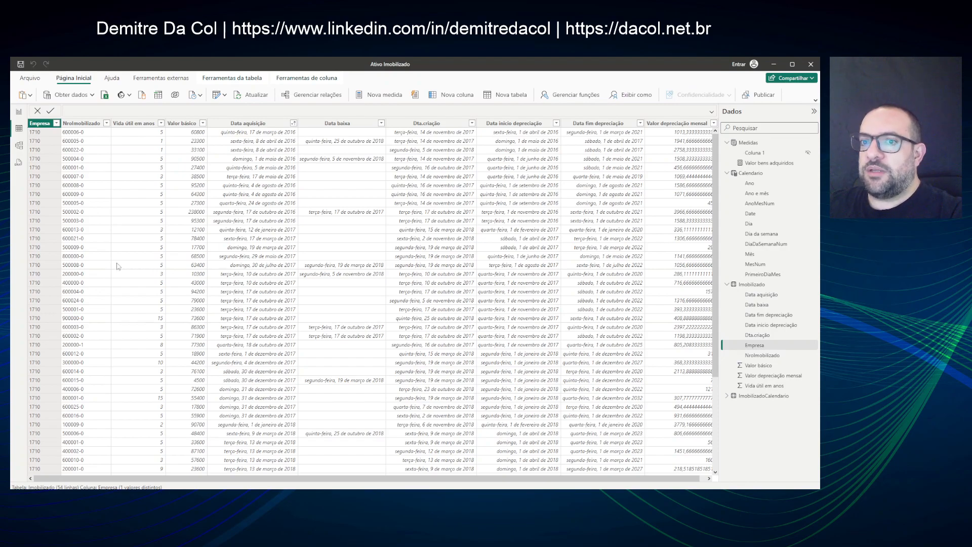
click(762, 396)
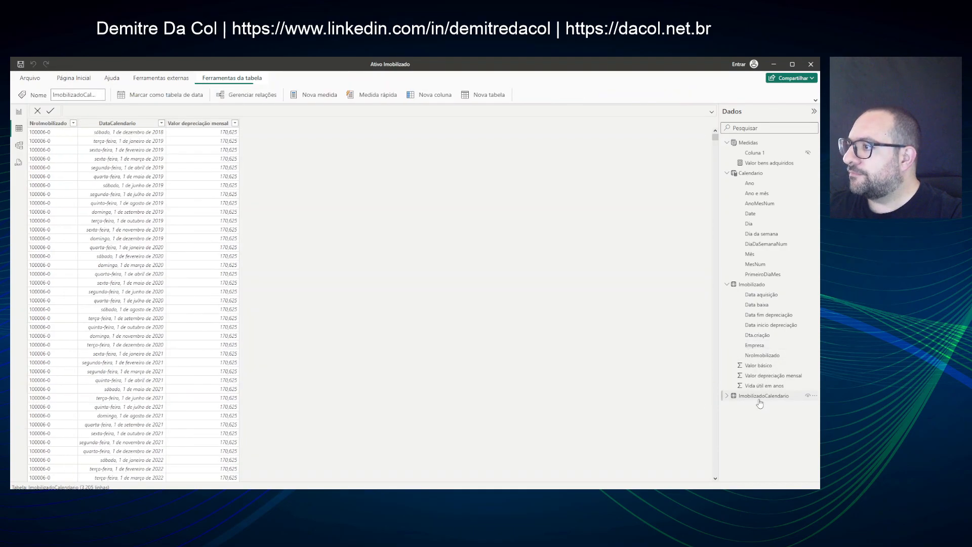
click(73, 123)
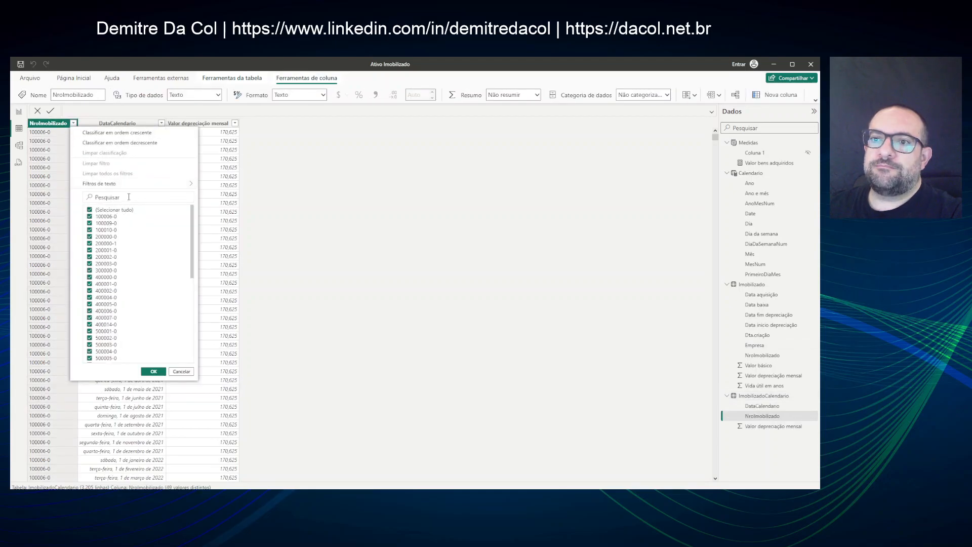
text(600006)
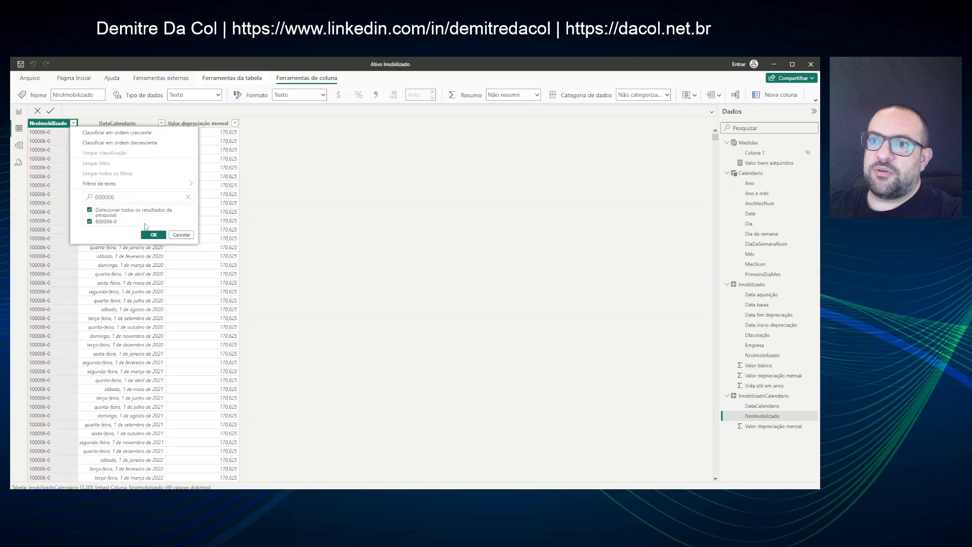
click(153, 234)
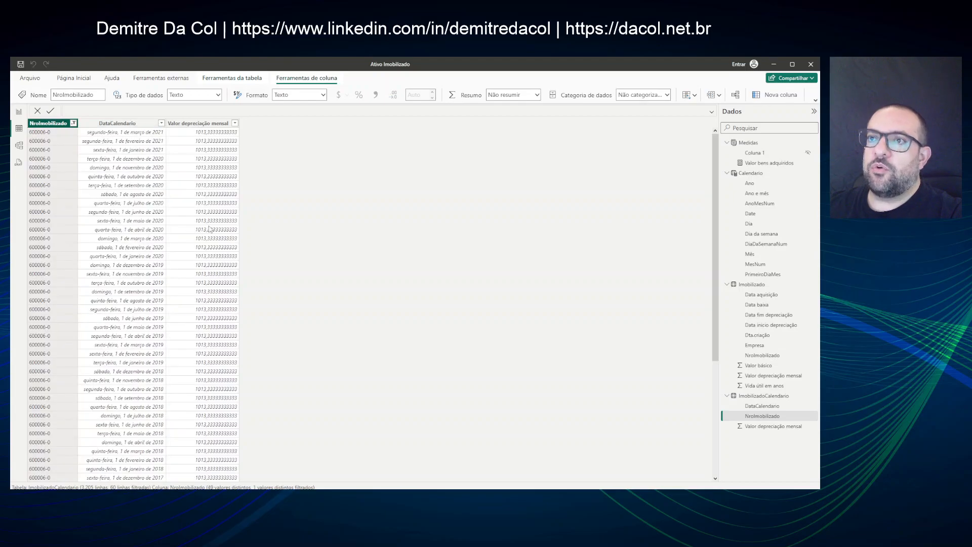
click(161, 123)
click(217, 134)
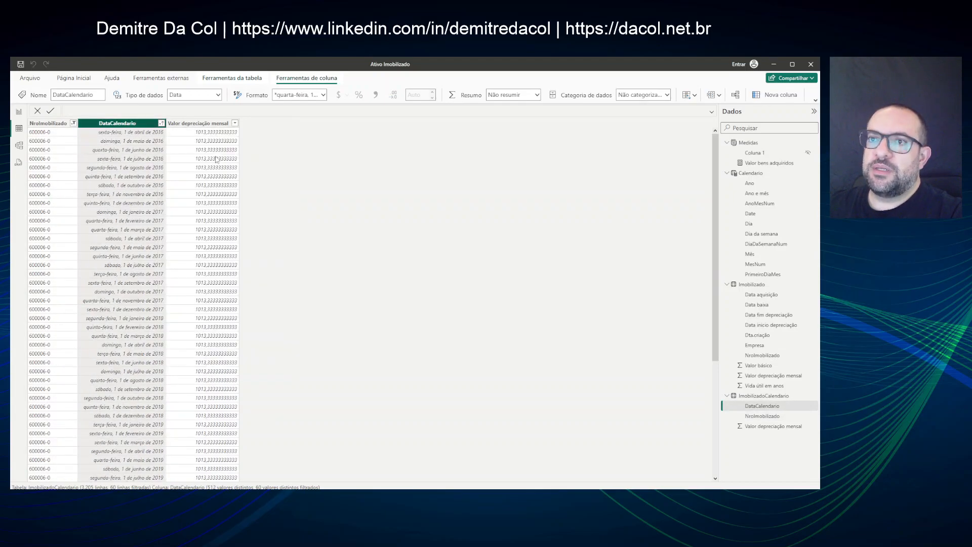
Set the Valor depreciação mensal column of ImobilizadoCalendario to two decimal places.
click(214, 123)
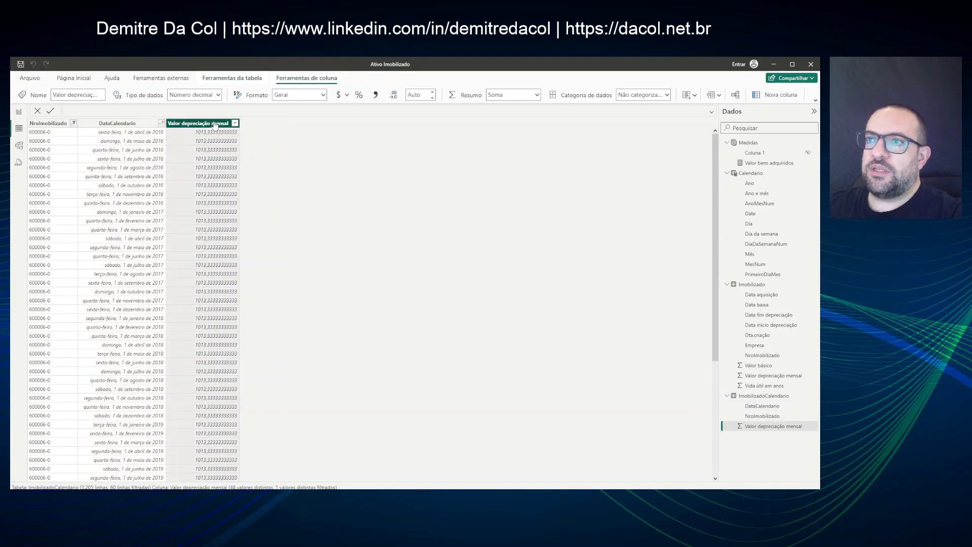
click(512, 94)
click(416, 94)
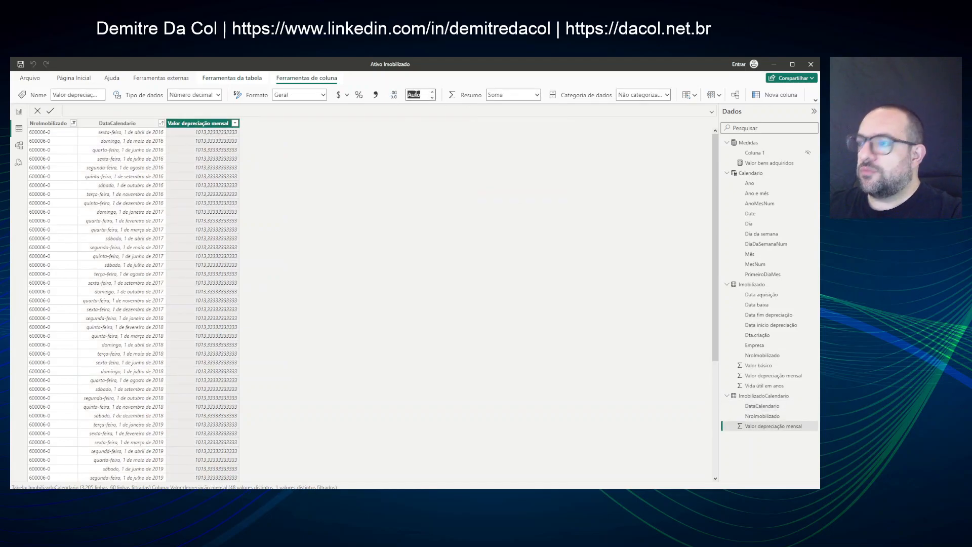
text(2)
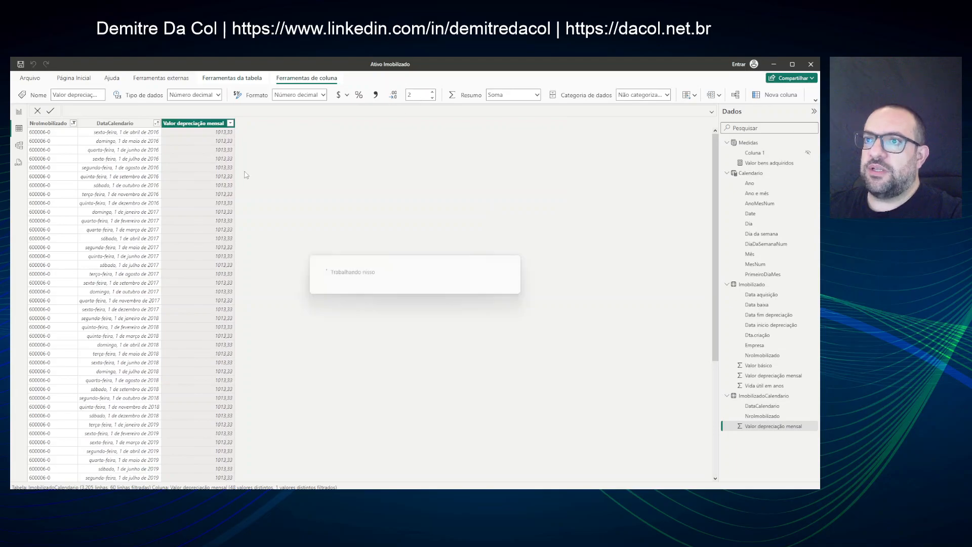
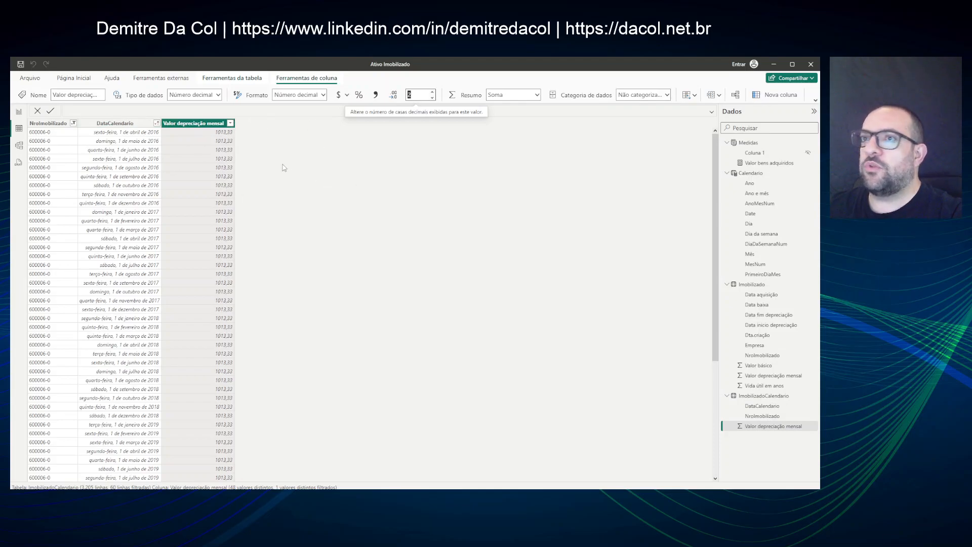
Add a calculated column named Depreciacao acumulada to ImobilizadoCalendario, leaving a blank line below its name in the formula.
click(759, 99)
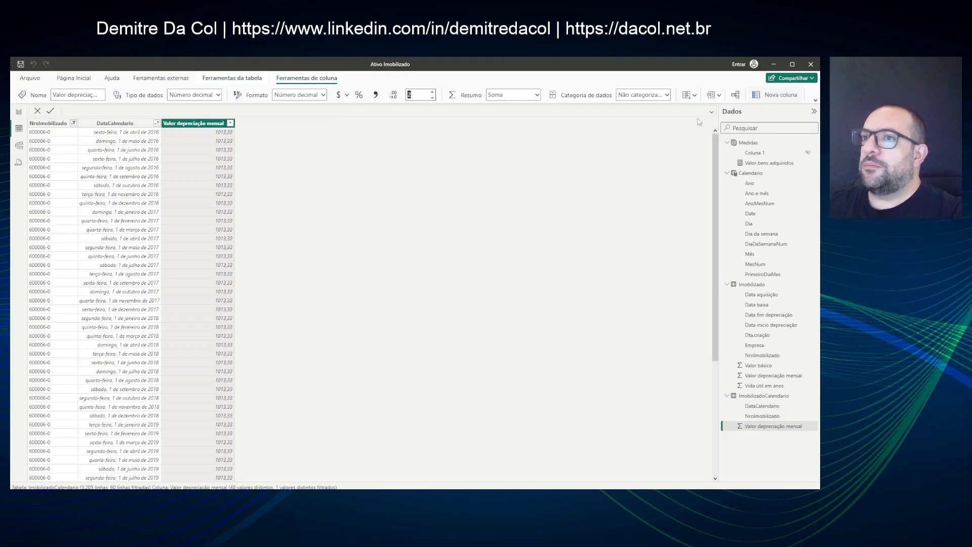
text(Depreciacao)
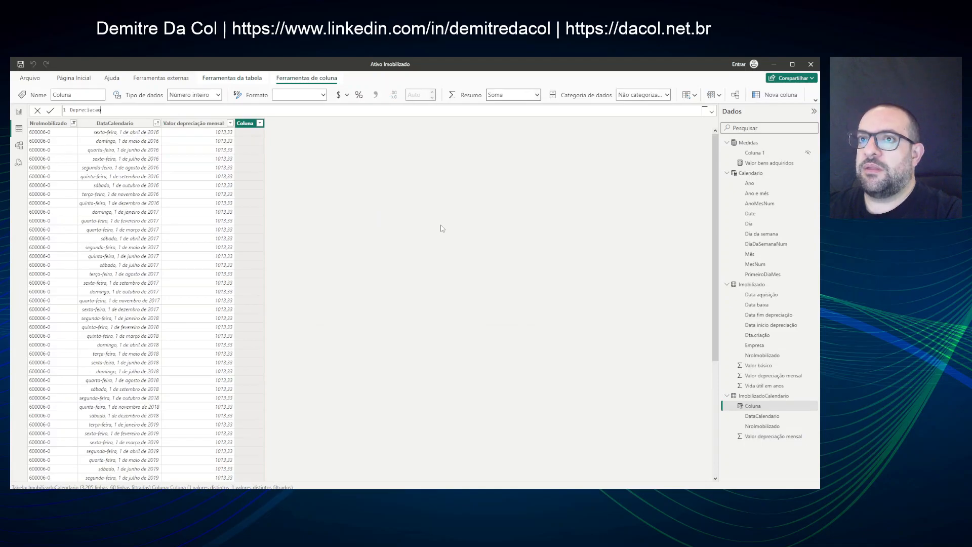
text( acumulada)
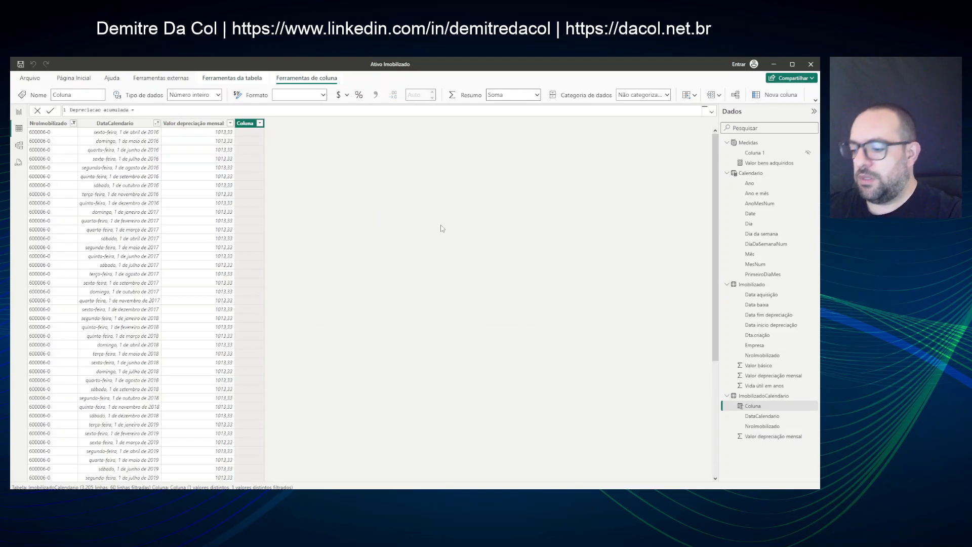
text( =)
key(shift+Return)
key(shift+Return)
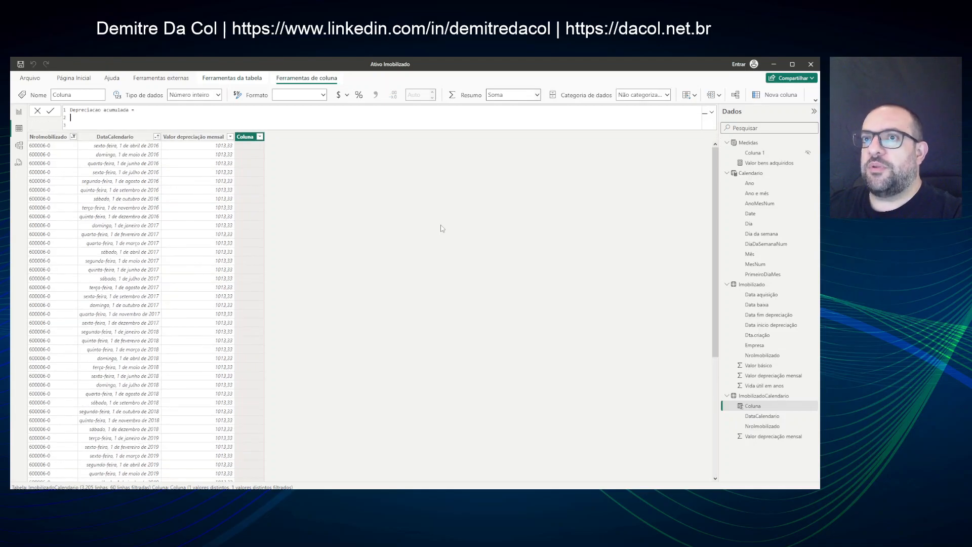
key(shift+Return)
Declare the variable nroImobilizado in the formula as ImobilizadoCalendario[NroImobilizado].
text(VAR)
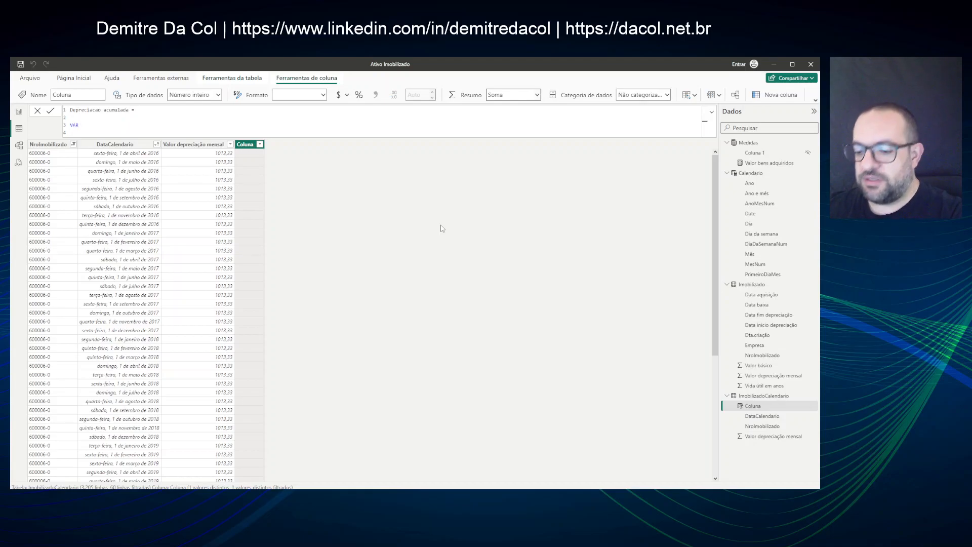
text(nrsImob)
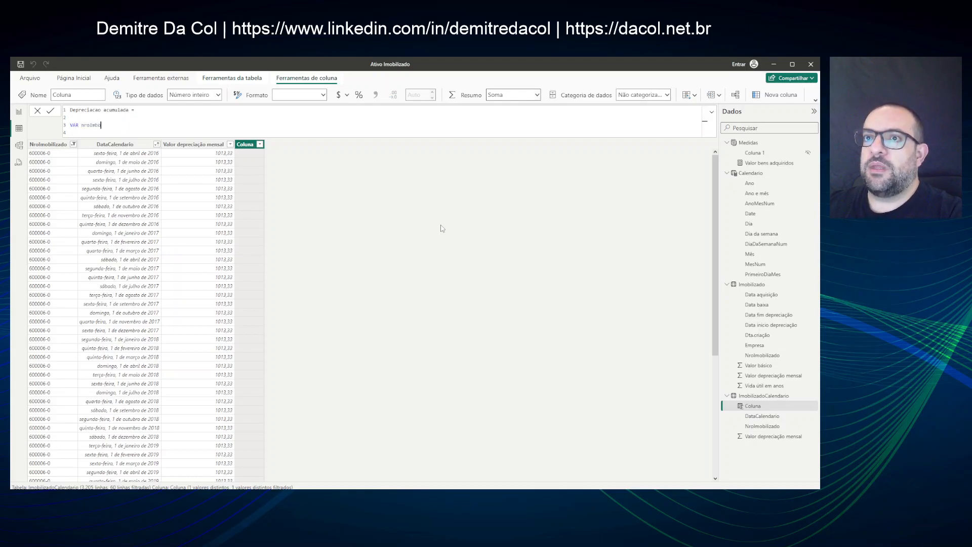
text(il)
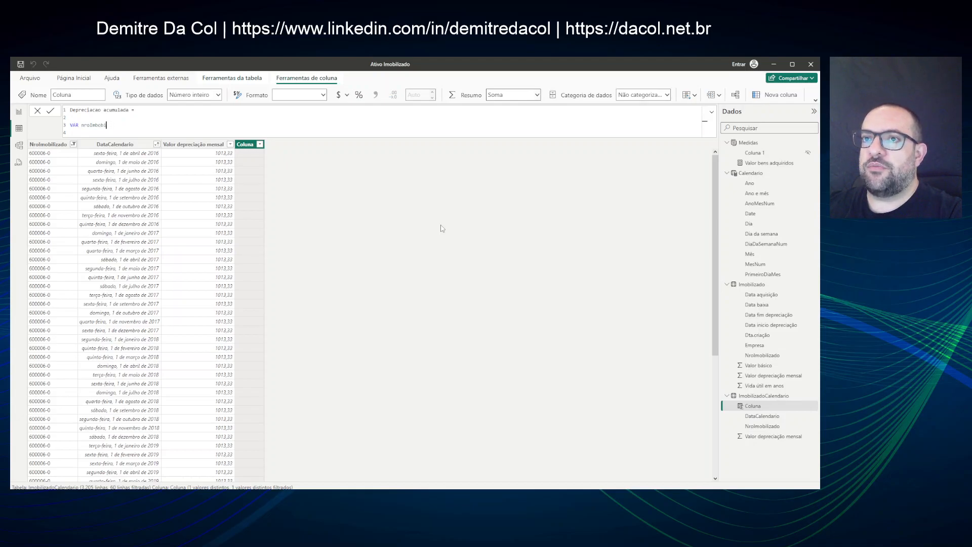
text(izado = ImobilizadoCalendario[NroImobilizado])
key(Tab)
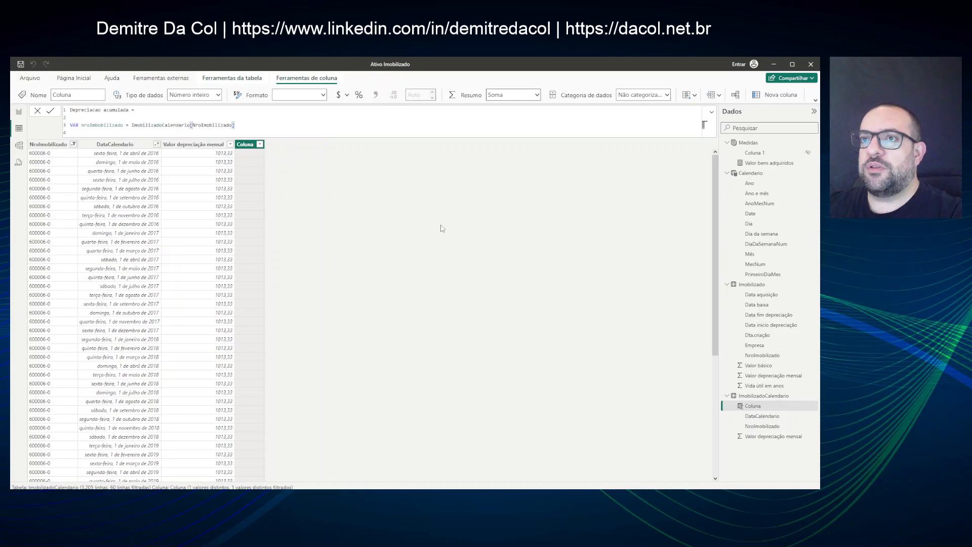
Declare a second variable, dataCalendario, on the following line as ImobilizadoCalendario[DataCalendario].
key(Return)
text(VAR data)
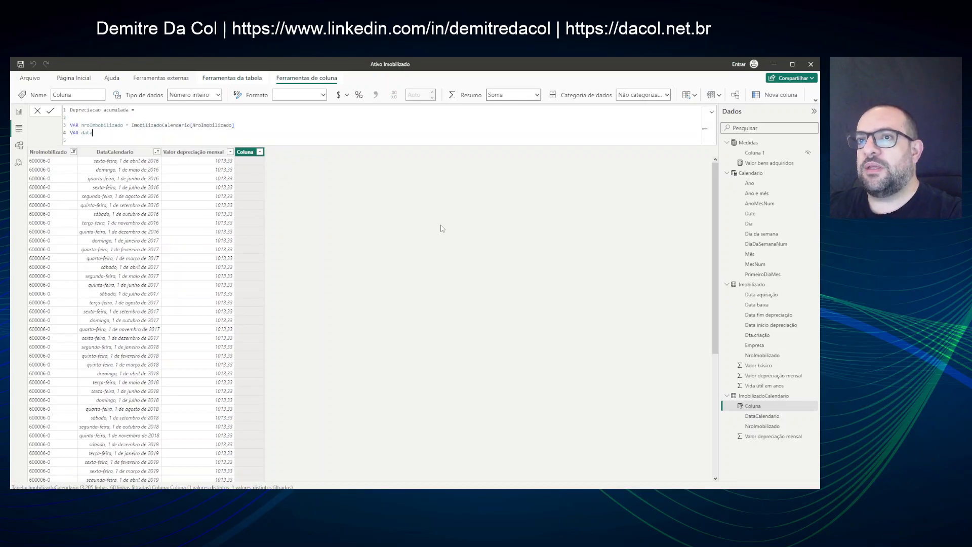
text(Calendario = datac)
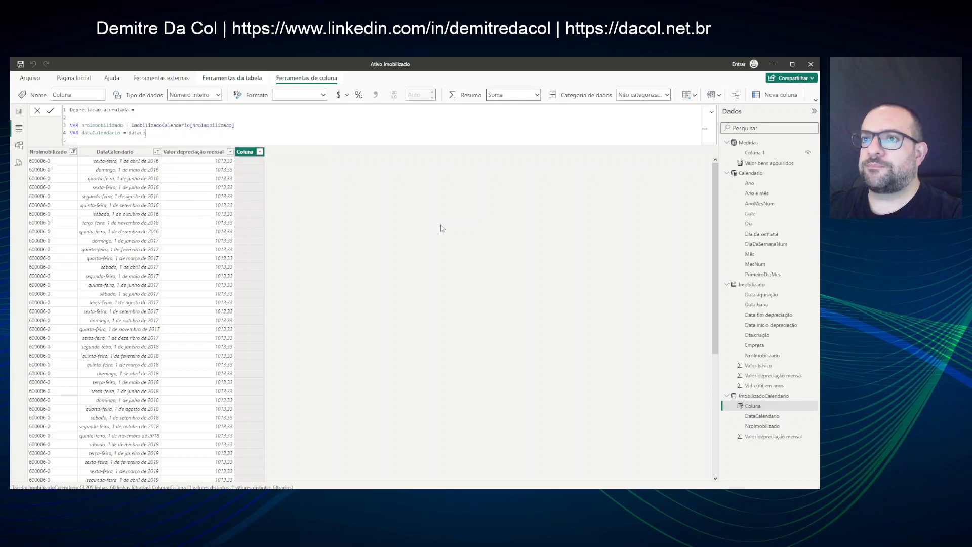
key(BackSpace)
key(Down)
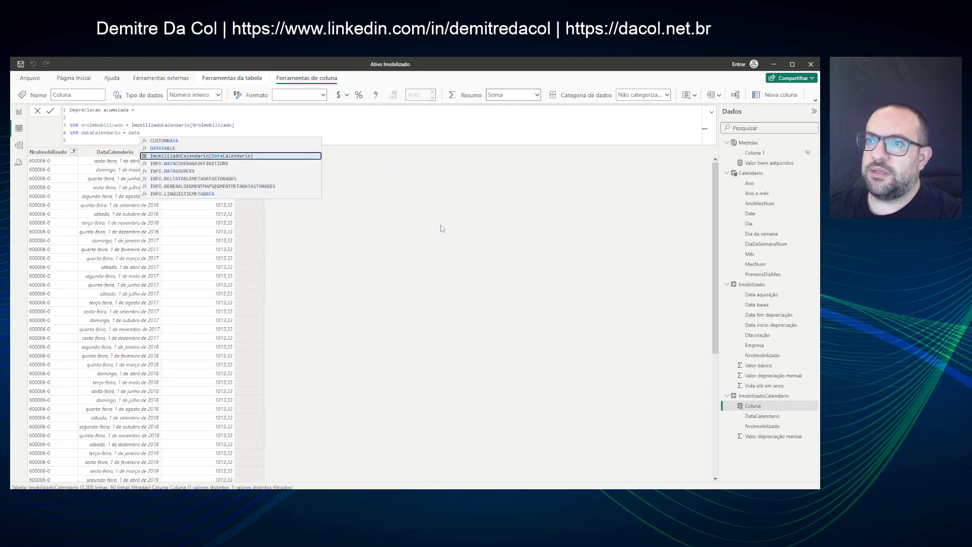
key(Tab)
Add a RETURN section below the variables that opens a CALCULATE function.
key(Return)
key(Return)
text(RETURN)
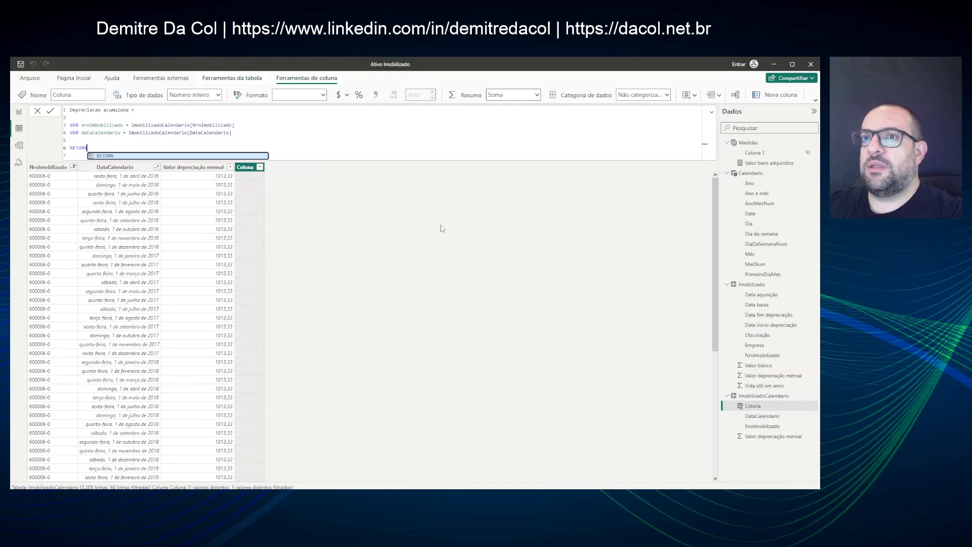
key(Return)
text(SUM)
key(BackSpace)
key(BackSpace)
key(BackSpace)
text(CAL)
key(Tab)
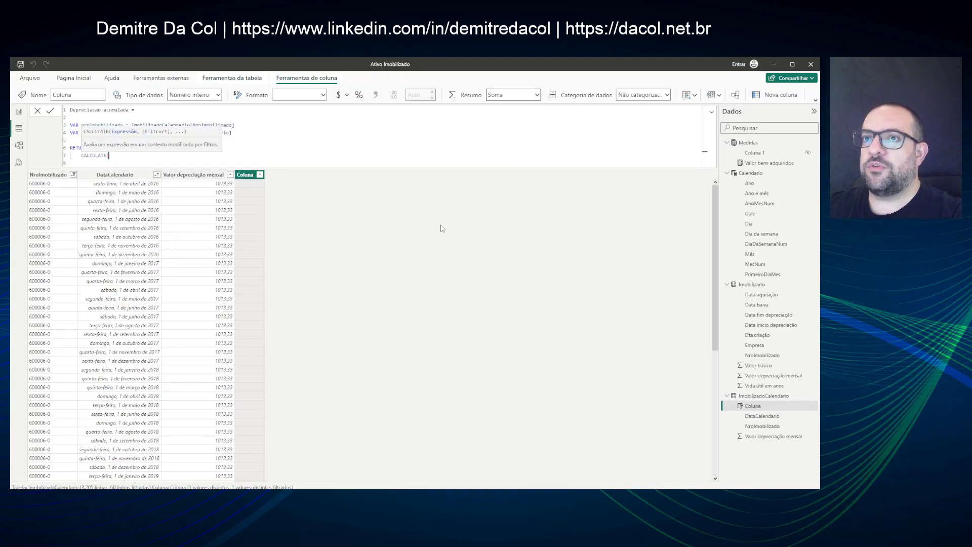
Enter SUM(ImobilizadoCalendario[Valor depreciação mensal]) as the expression of the CALCULATE function.
key(Return)
text(SUM)
key(Tab)
text(IMOBILIZADOCAL)
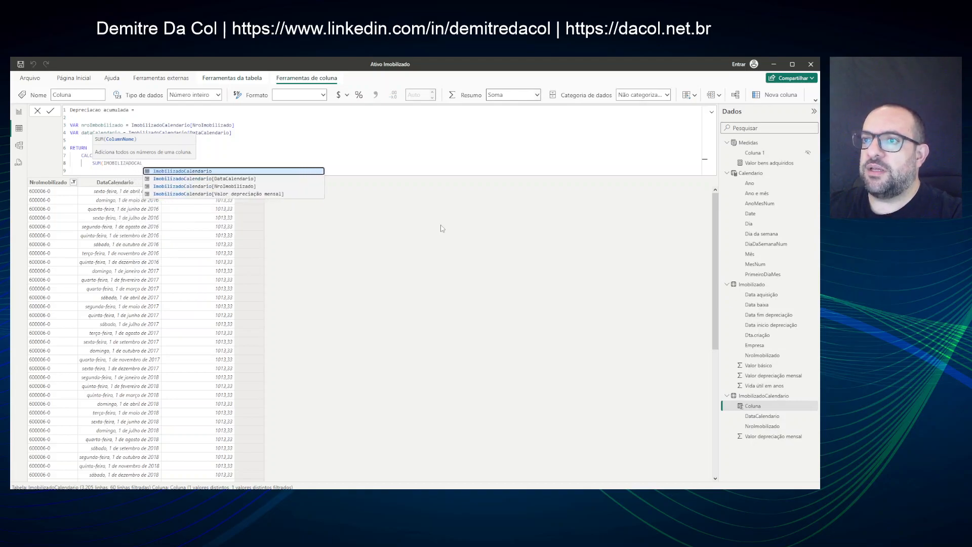
key(Down)
key(Down)
key(Down)
key(Tab)
text(),)
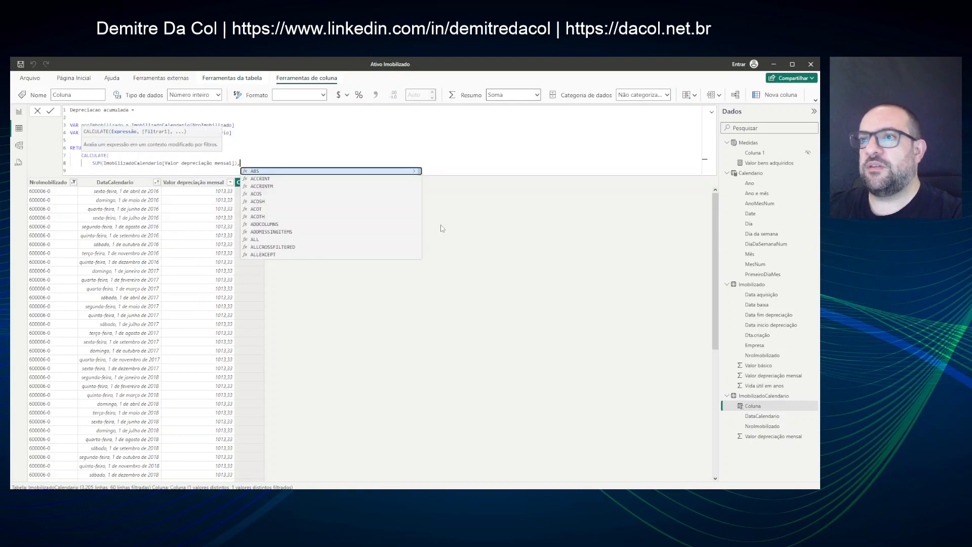
Add ALL(ImobilizadoCalendario) on a new line as the first filter argument of CALCULATE.
key(shift+Return)
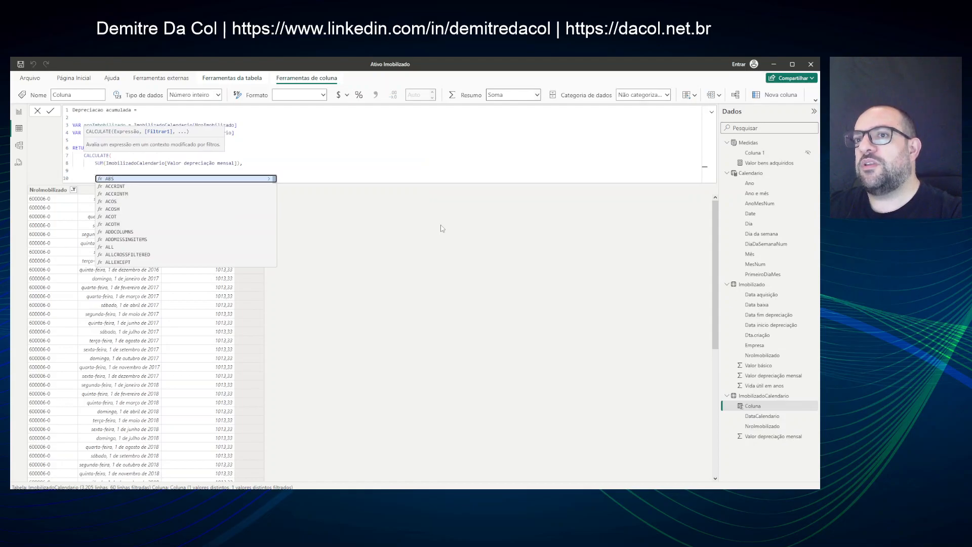
key(Escape)
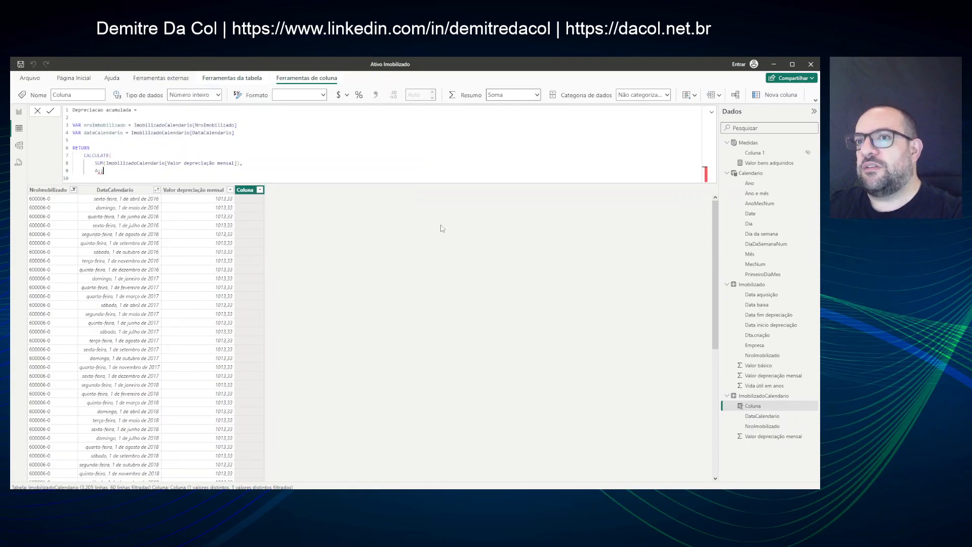
text(all)
key(BackSpace)
key(BackSpace)
key(BackSpace)
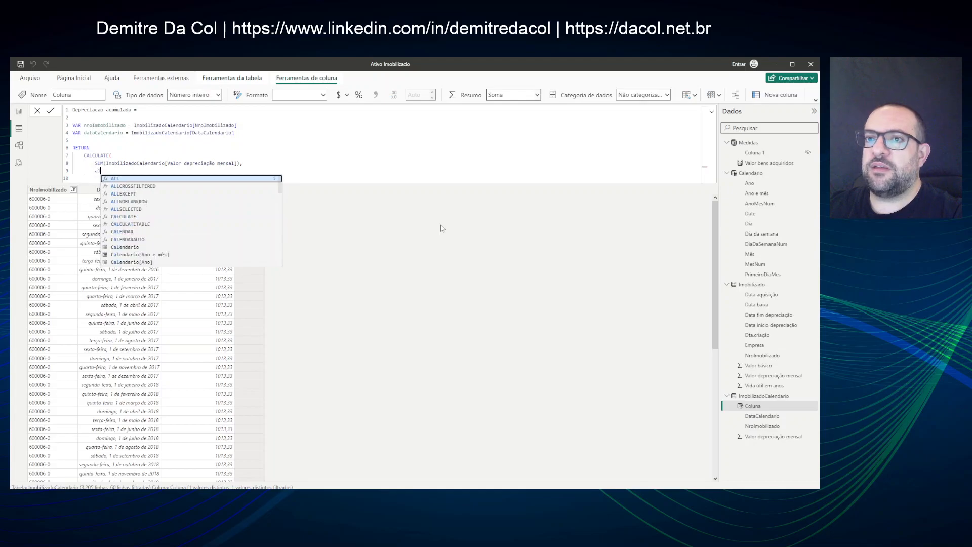
text(ALL(IMOBILIZADOCA)
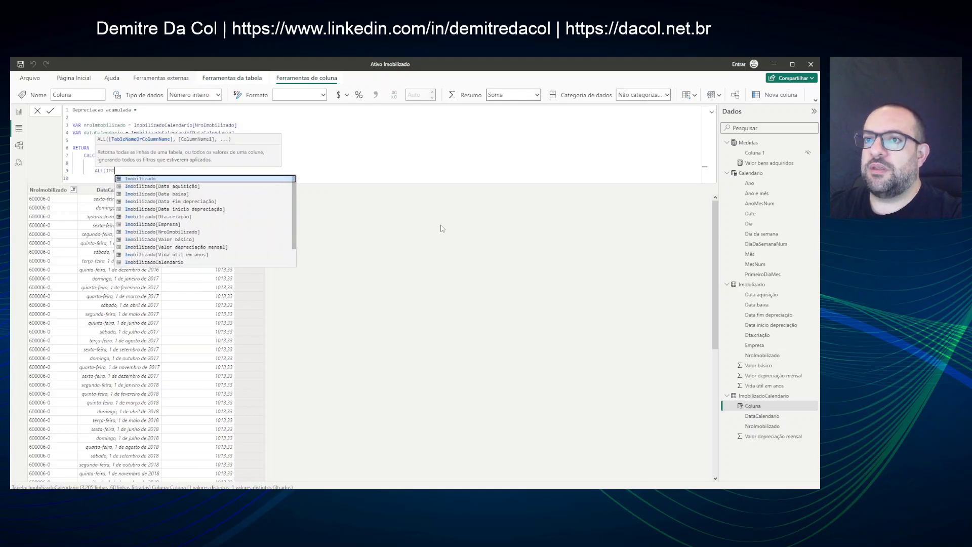
key(Tab)
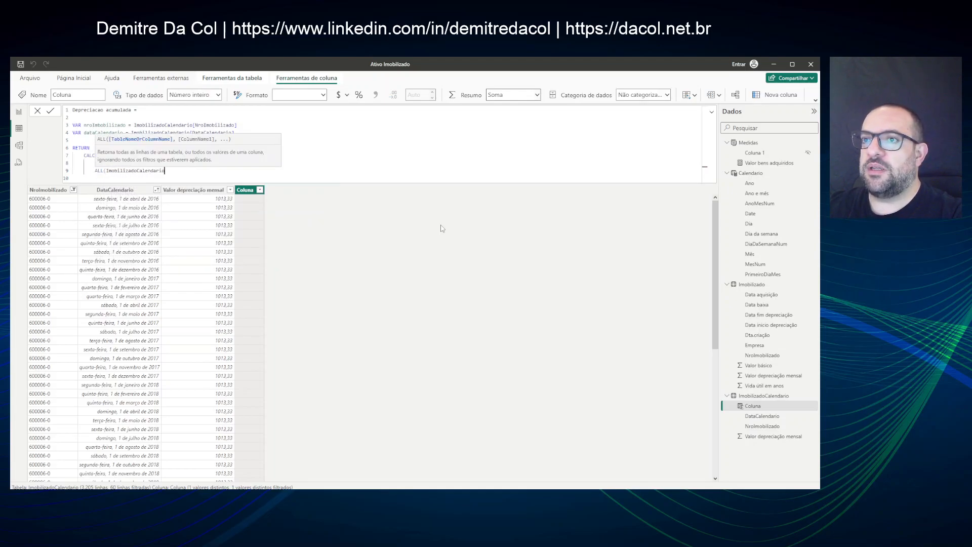
text(),)
Add ImobilizadoCalendario[NroImobilizado] = nroImbobilizado on a new line as the second CALCULATE filter argument.
key(Return)
text(IMOBILI)
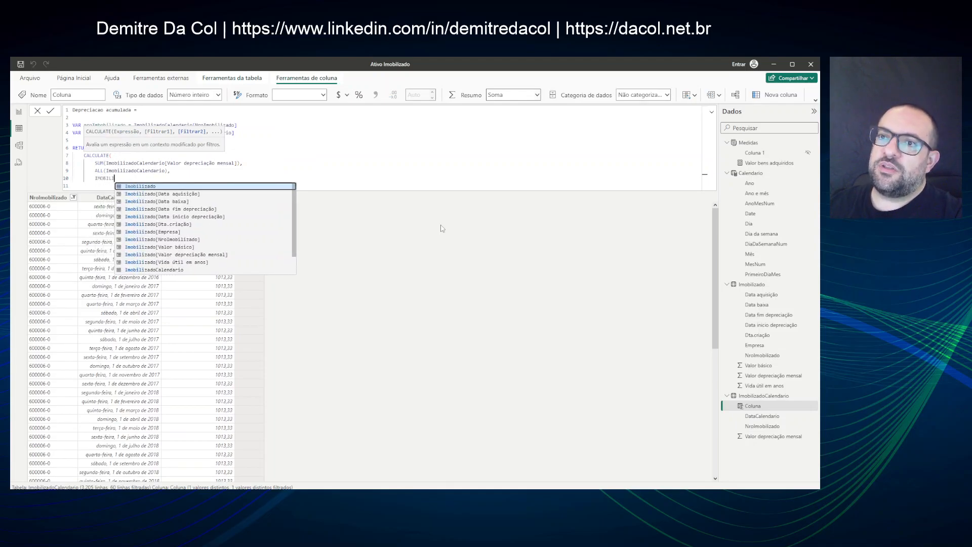
key(Down)
key(Down)
key(Down)
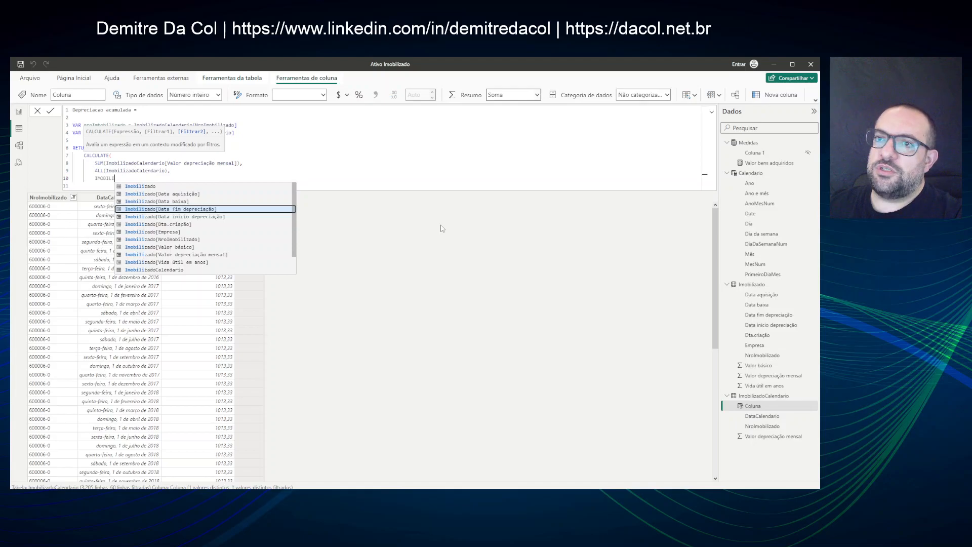
text(ZADOCAL)
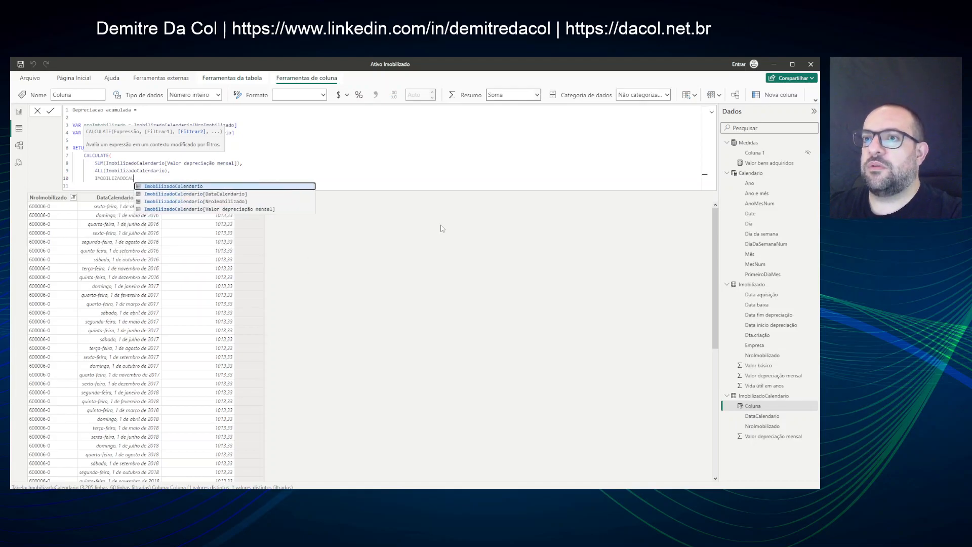
key(Tab)
key(Down)
key(Tab)
text(= N)
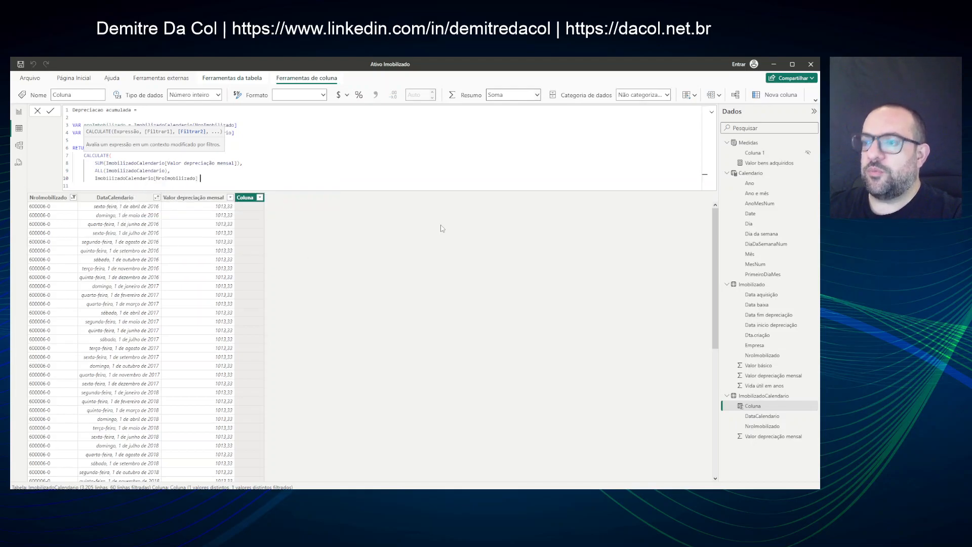
text(ro)
key(Tab)
text(,)
Add ImobilizadoCalendario[DataCalendario] <= dataCalendario as the last filter, close the CALCULATE function and commit the column formula.
key(Return)
text(IMOBILI)
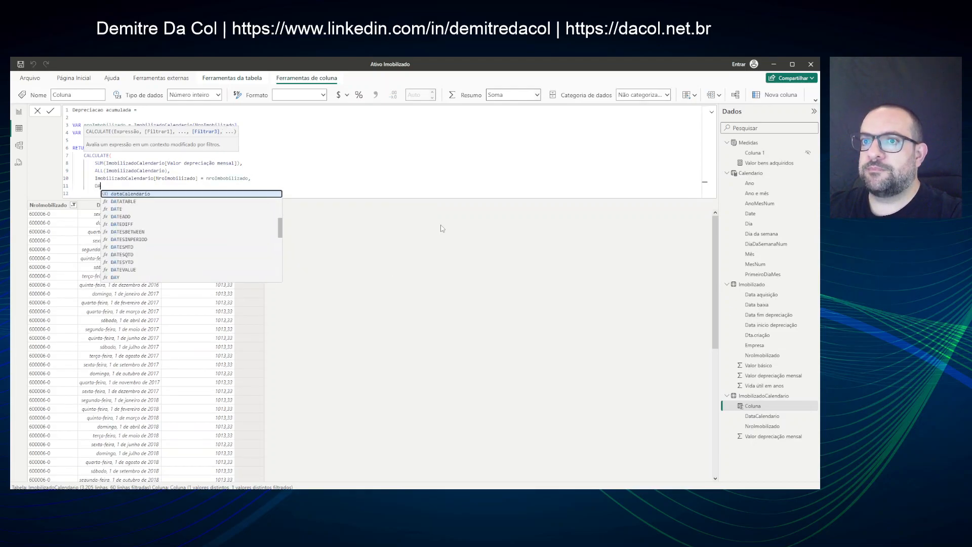
text(ZADOCALEN)
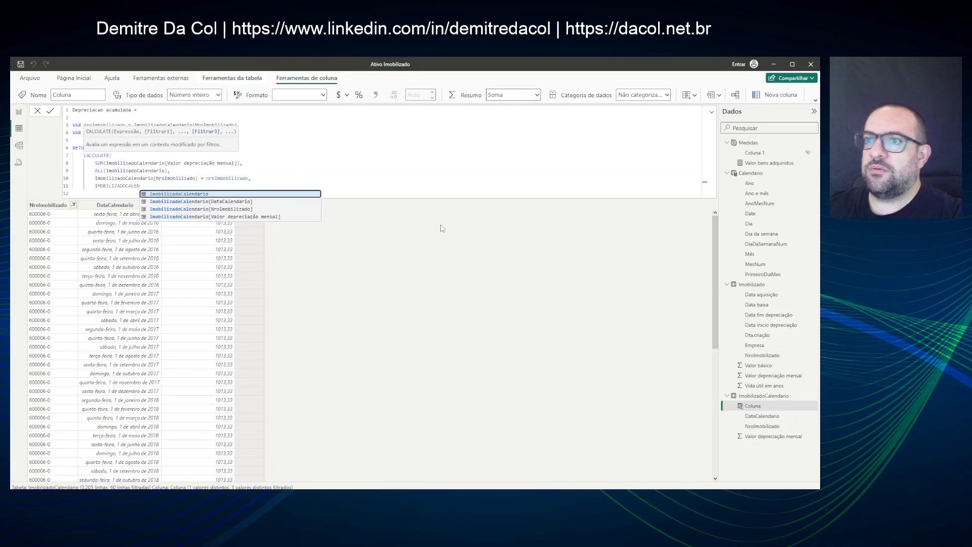
key(Down)
key(Tab)
text(<= data)
key(Tab)
key(Return)
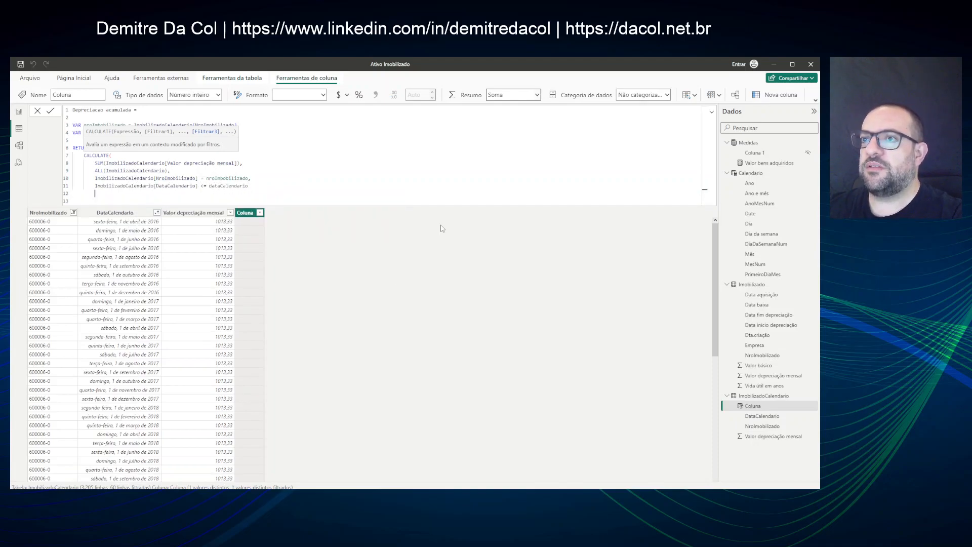
text())
key(Return)
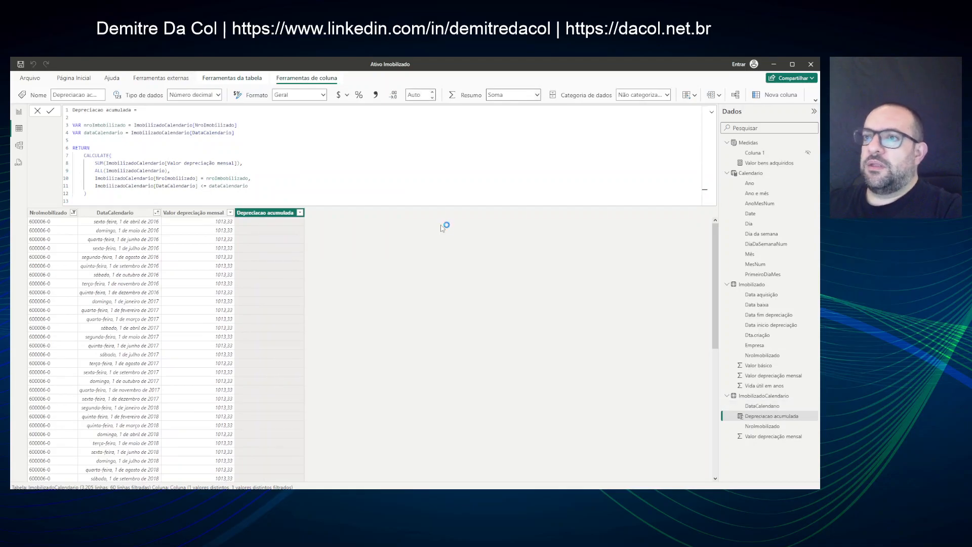
Set the Depreciacao acumulada column to 2 decimal places.
click(411, 96)
text(2)
key(Return)
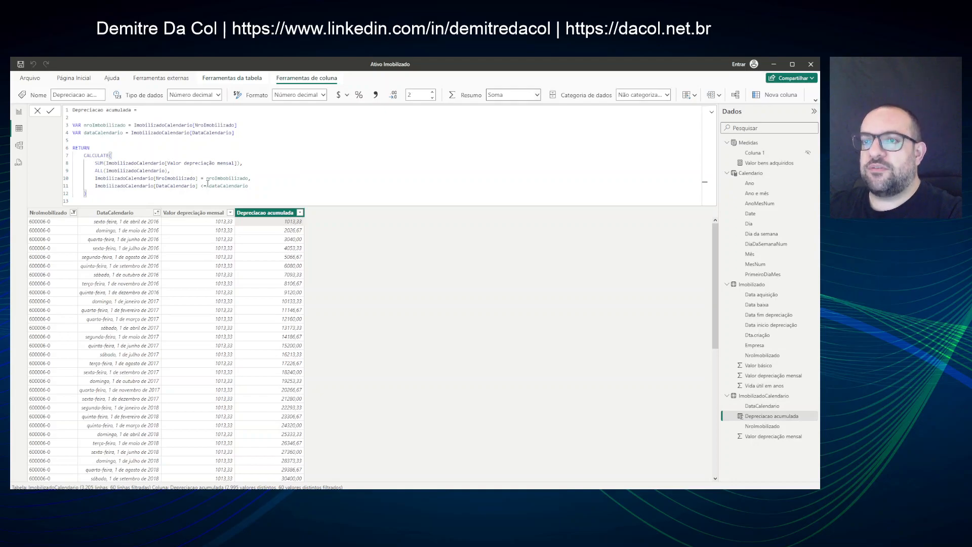
Examine the enlarged Depreciacao acumulada formula and compare its values with the monthly depreciation down to the asset's last month.
scroll(208, 184, up, 3)
scroll(208, 184, up, 1)
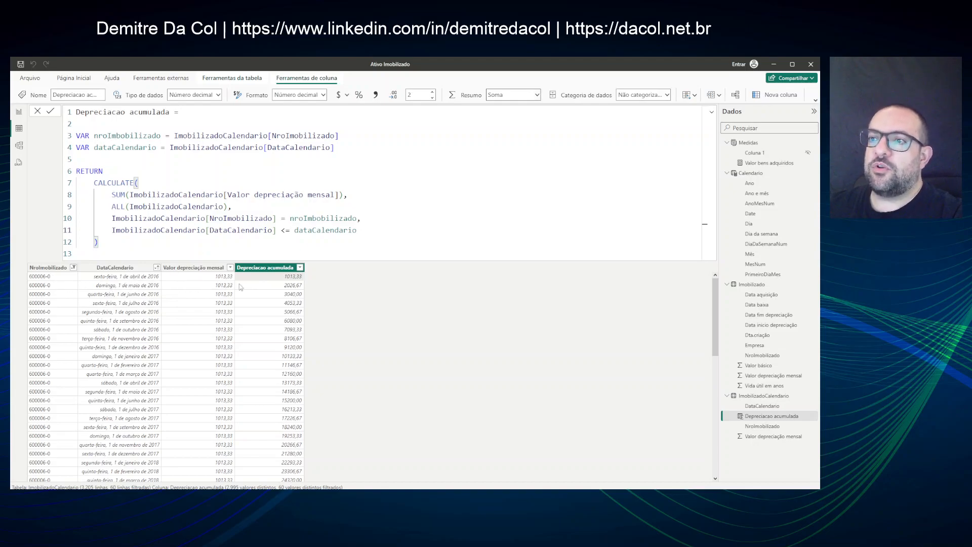
click(203, 284)
click(273, 140)
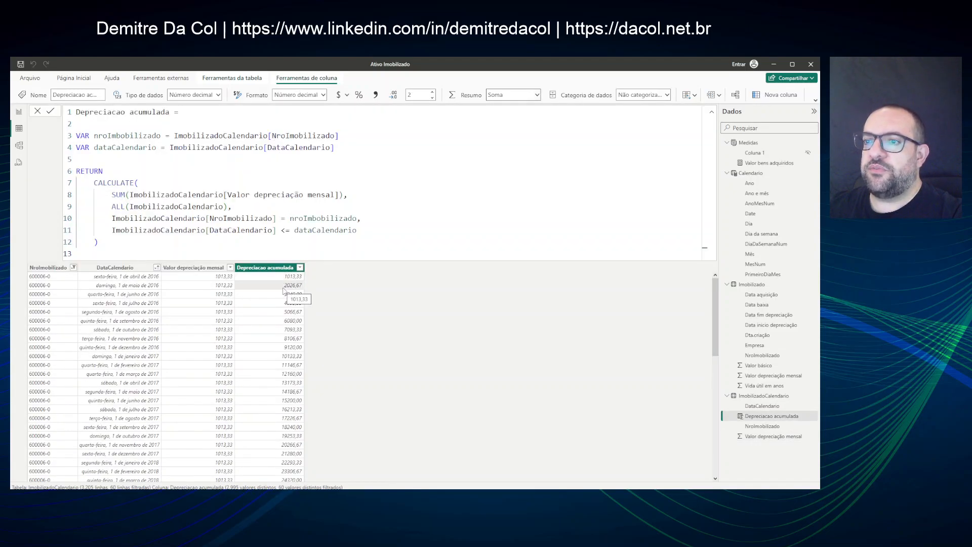
click(221, 287)
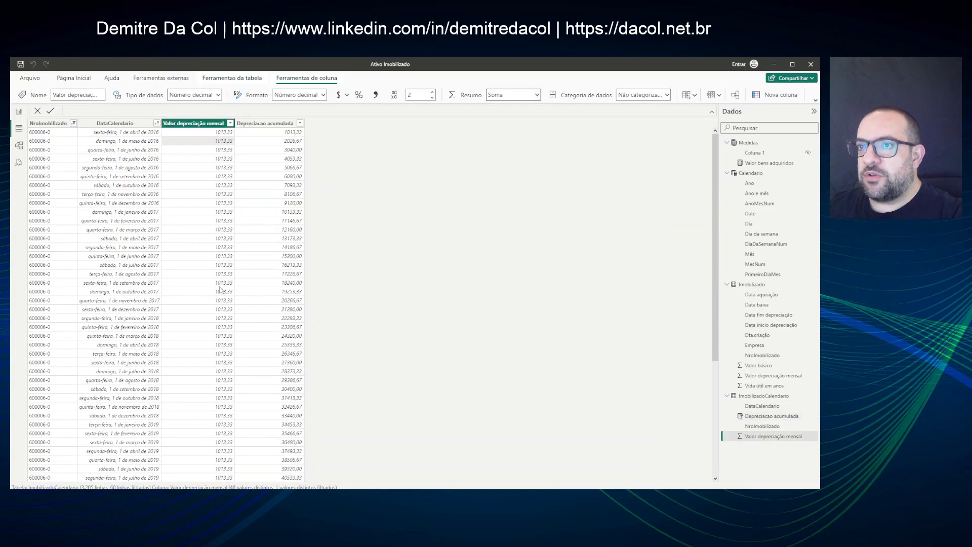
click(269, 136)
scroll(273, 332, down, 5)
scroll(272, 333, down, 5)
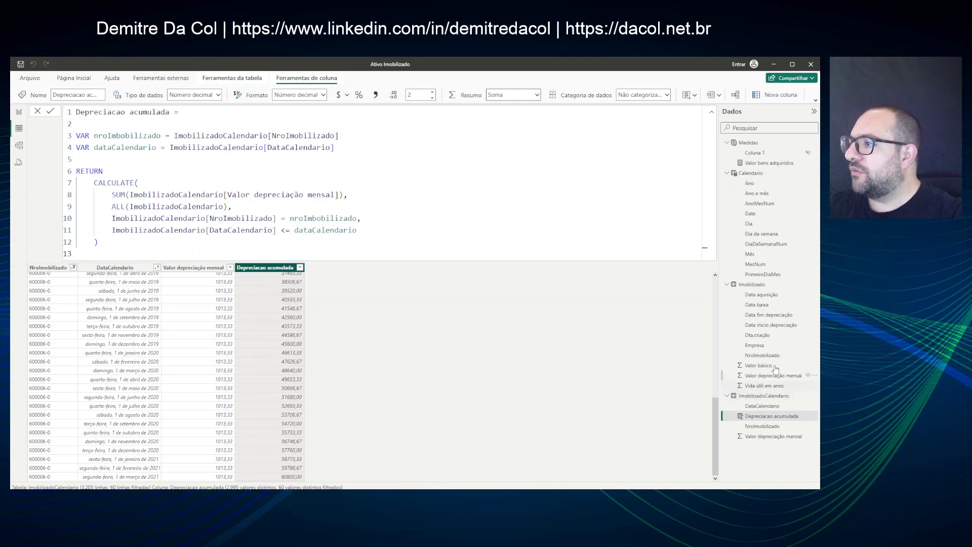
Check the asset's Valor básico in the Imobilizado table and return to the Depreciacao acumulada column of ImobilizadoCalendario.
click(766, 286)
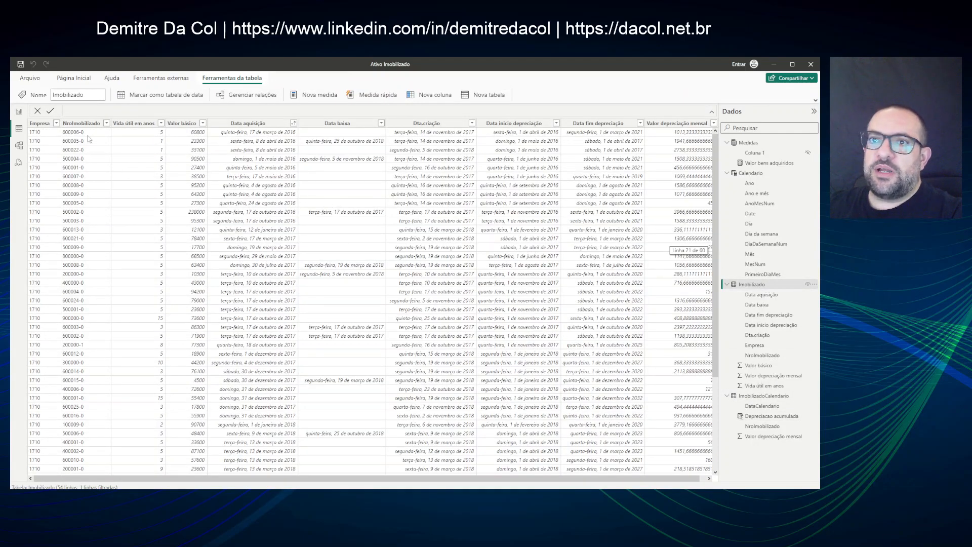
click(193, 135)
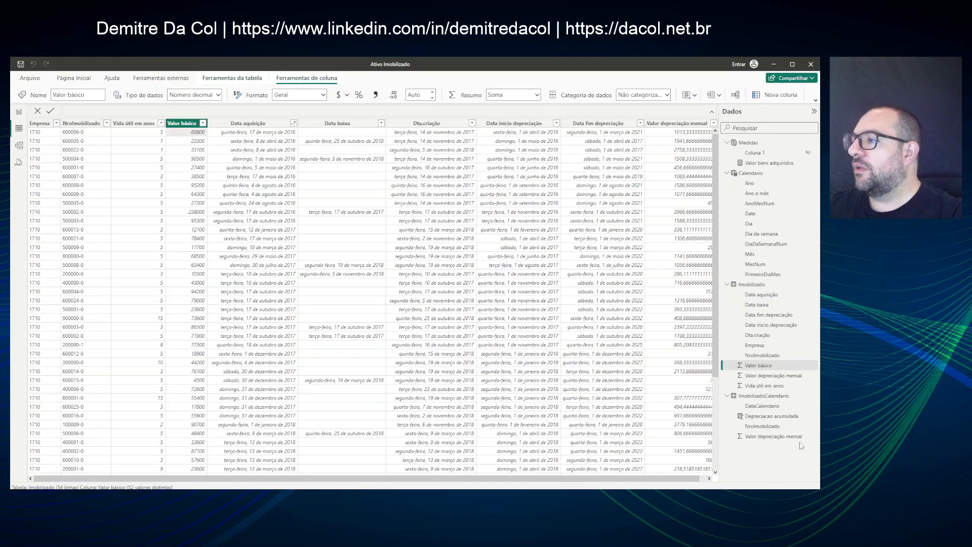
click(764, 397)
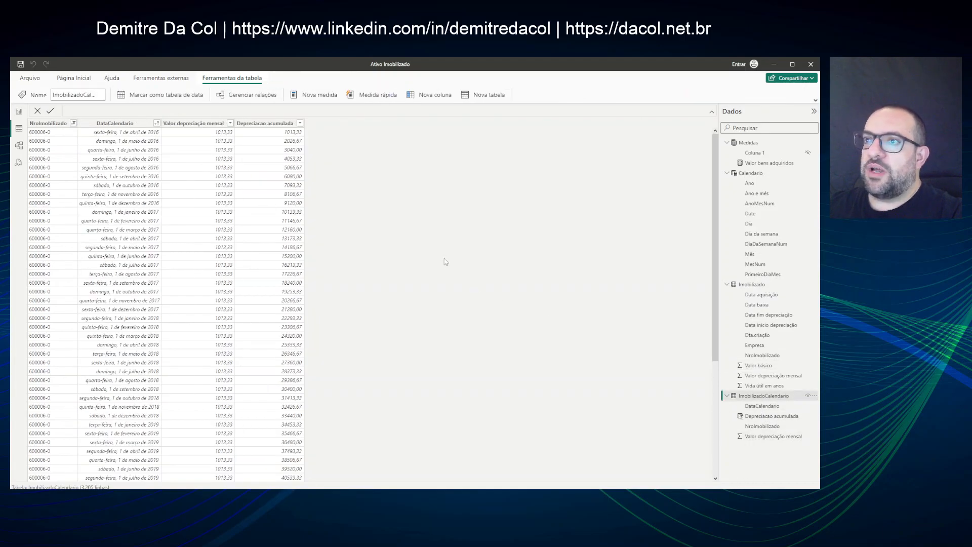
click(261, 122)
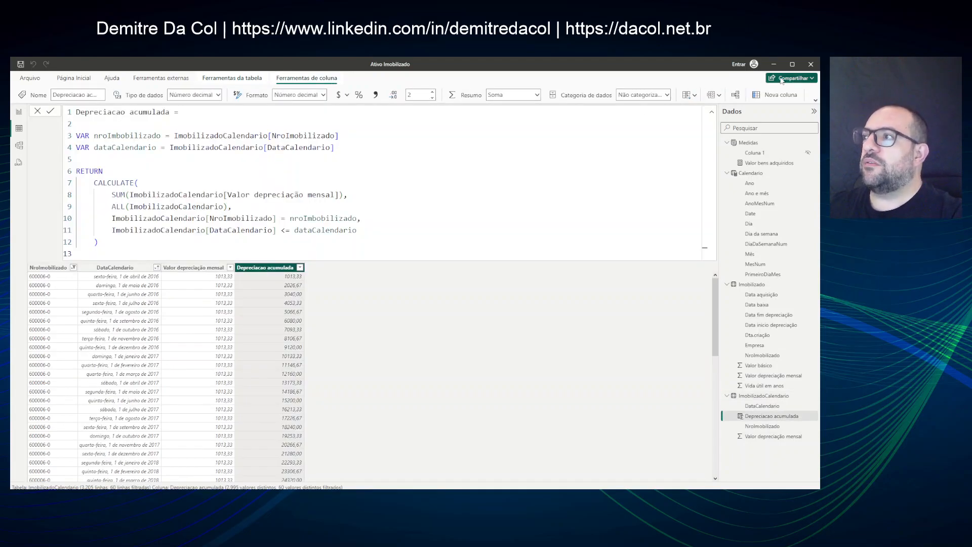
Create a calculated column in ImobilizadoCalendario named Saldo do bem, starting its formula with RELATED(Imobilizado[Valor básico]).
click(780, 94)
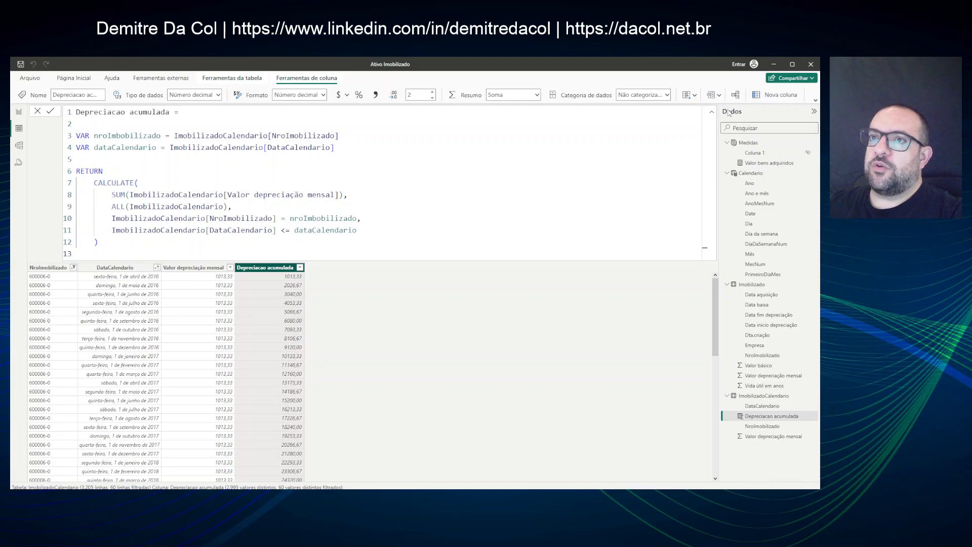
text(s)
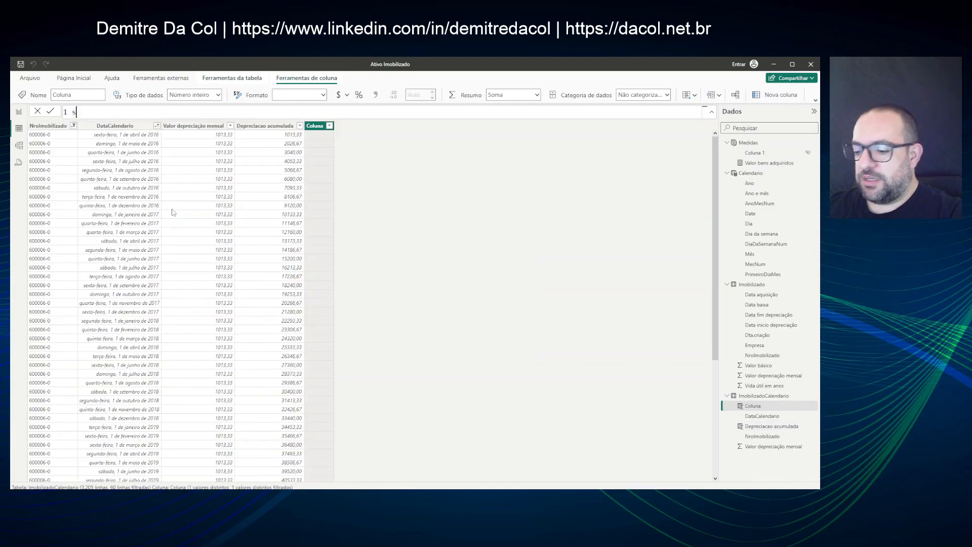
key(BackSpace)
text(Saldo do bem)
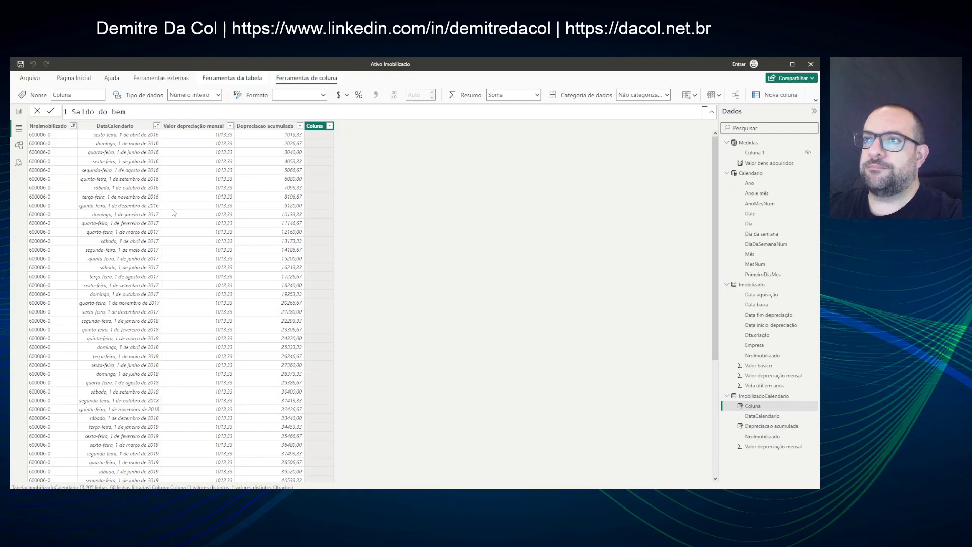
text( = RELATED()
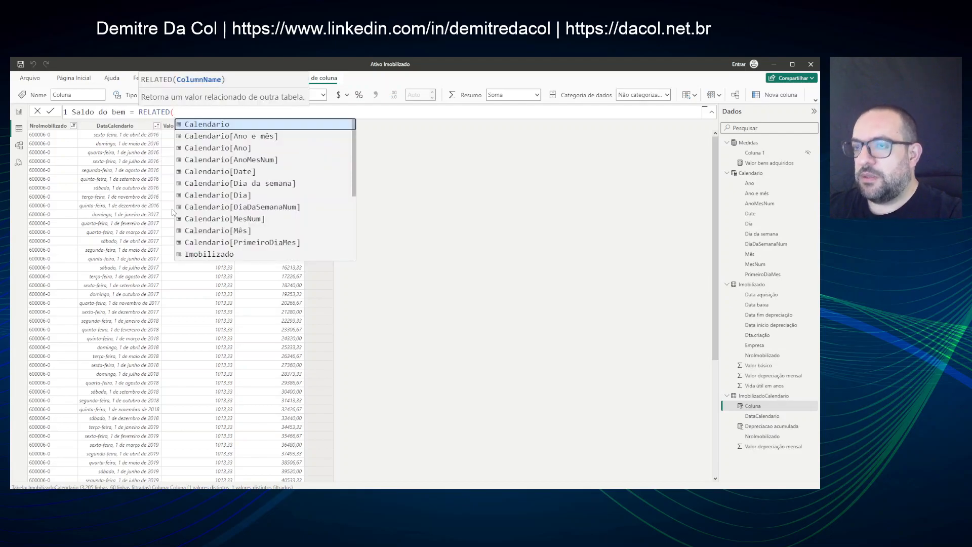
text(imob)
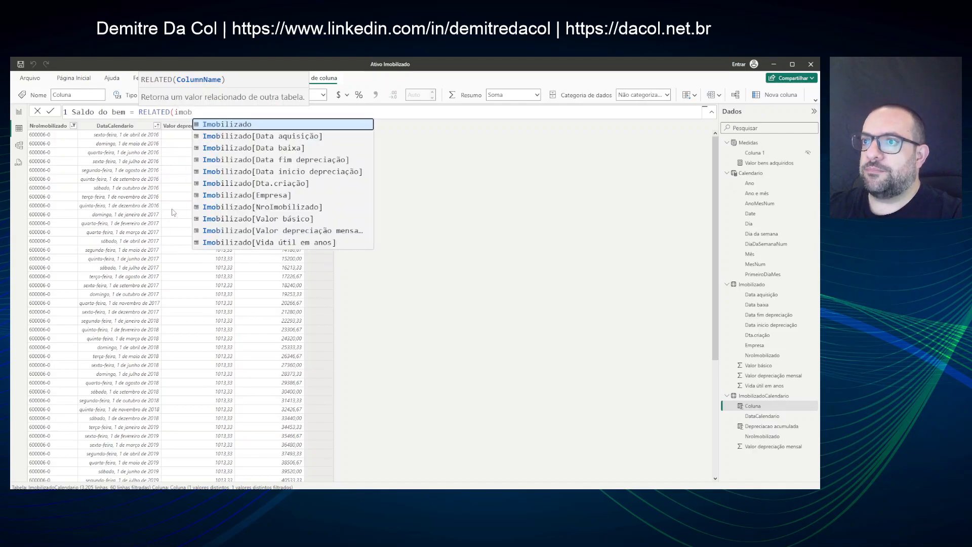
key(Tab)
text([val)
key(Tab)
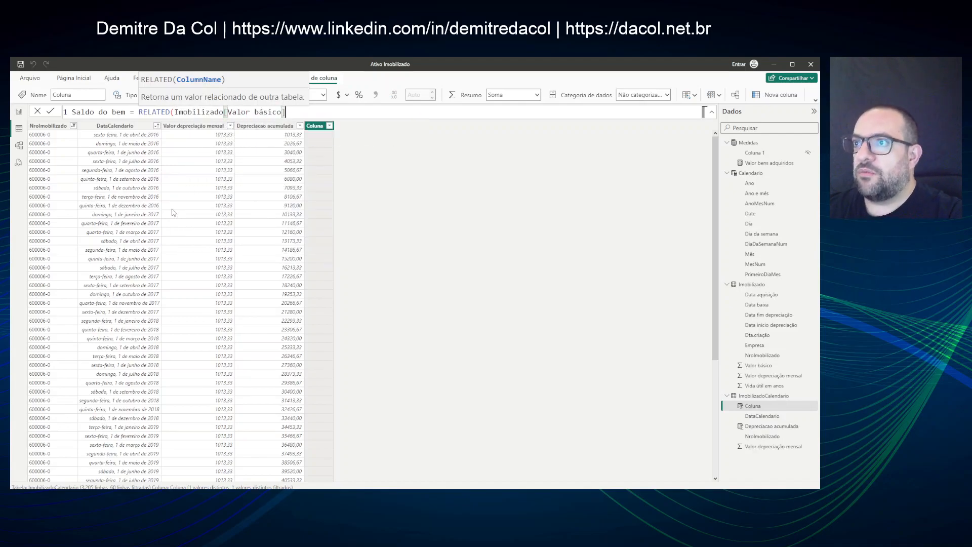
Subtract ImobilizadoCalendario[Depreciacao acumulada] from the RELATED value in the Saldo do bem formula and commit it.
text() - depre)
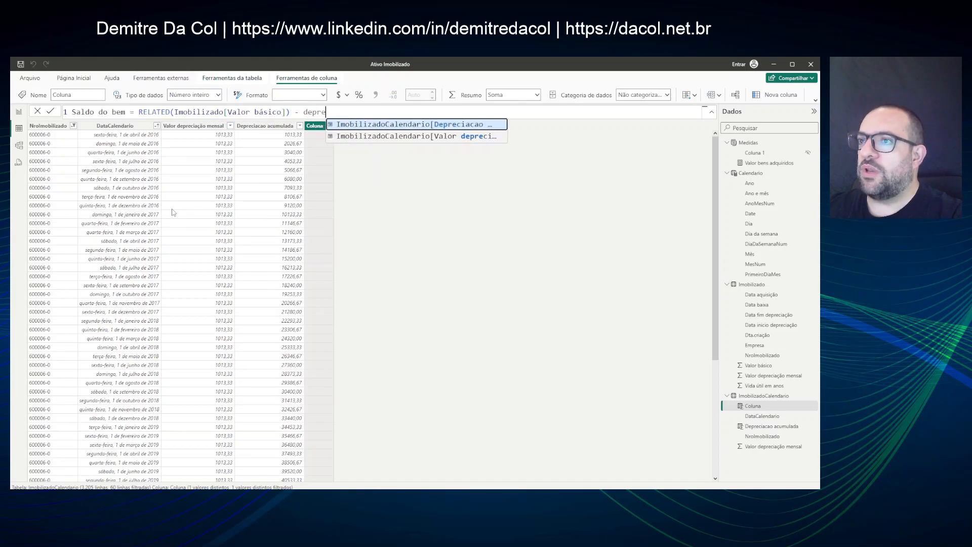
key(Tab)
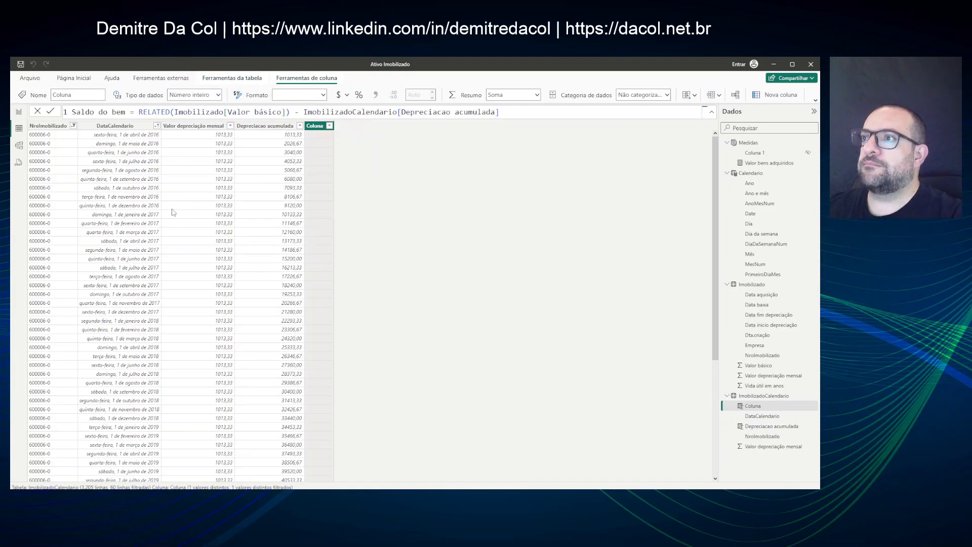
key(Return)
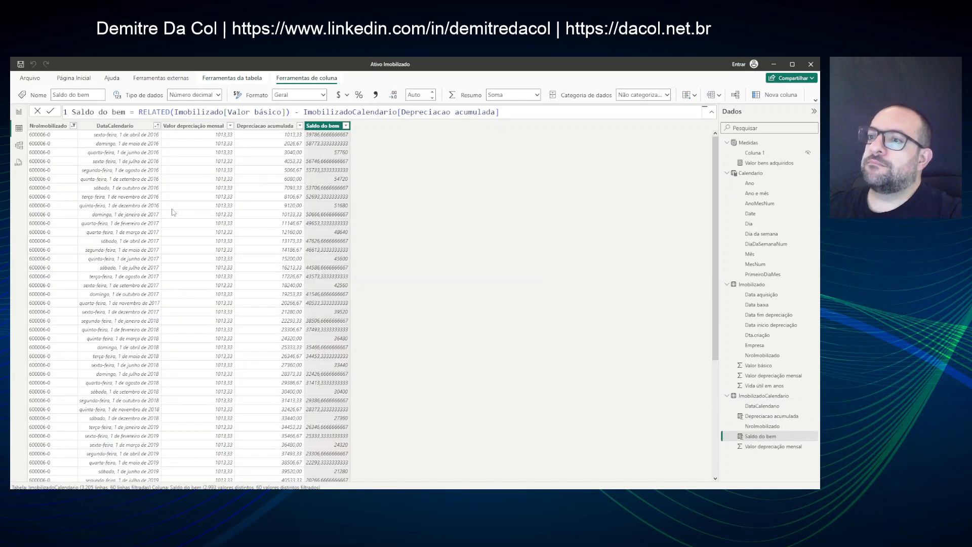
Set the Saldo do bem column to 2 decimal places.
click(414, 94)
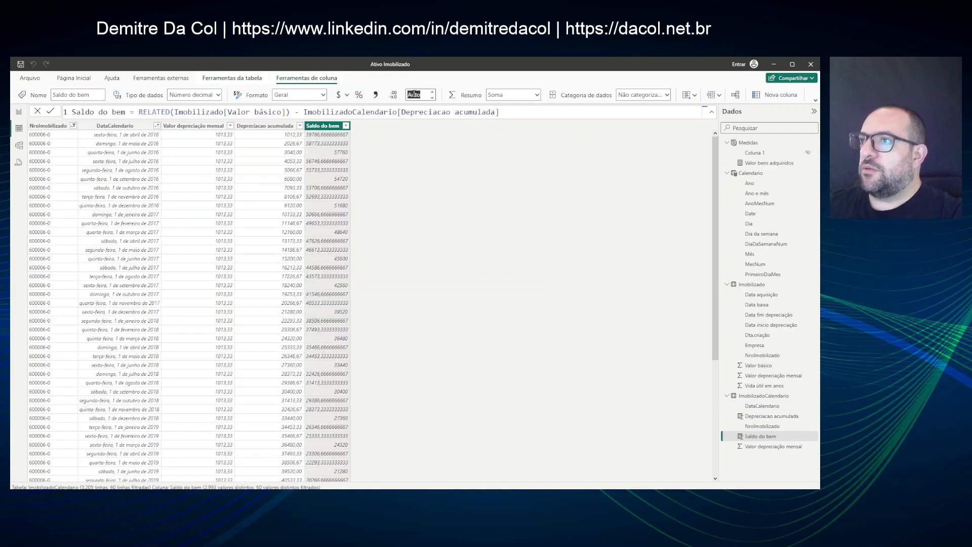
text(2)
key(Return)
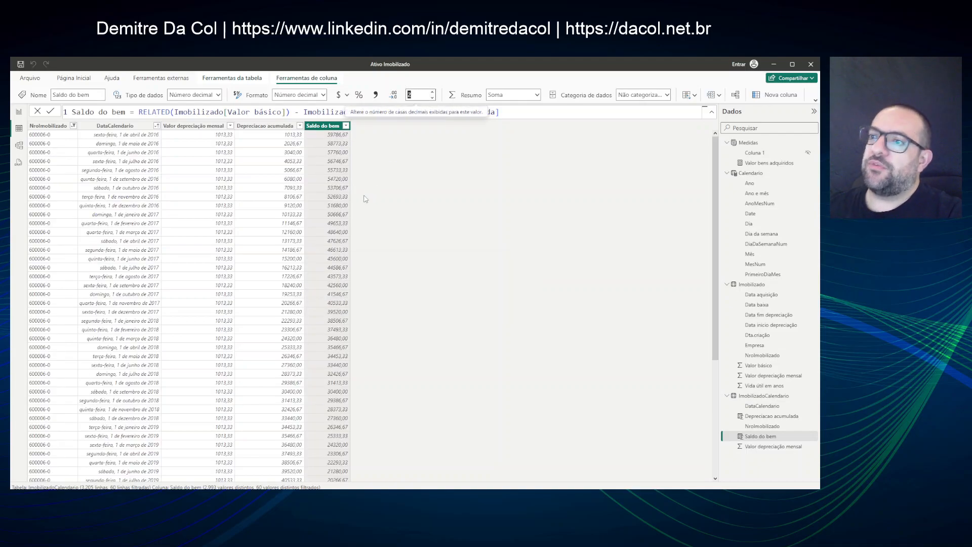
Review the Saldo do bem values through the last row and verify the first one by calculating 60800-1013,33 in SpeedCrunch.
scroll(334, 329, down, 7)
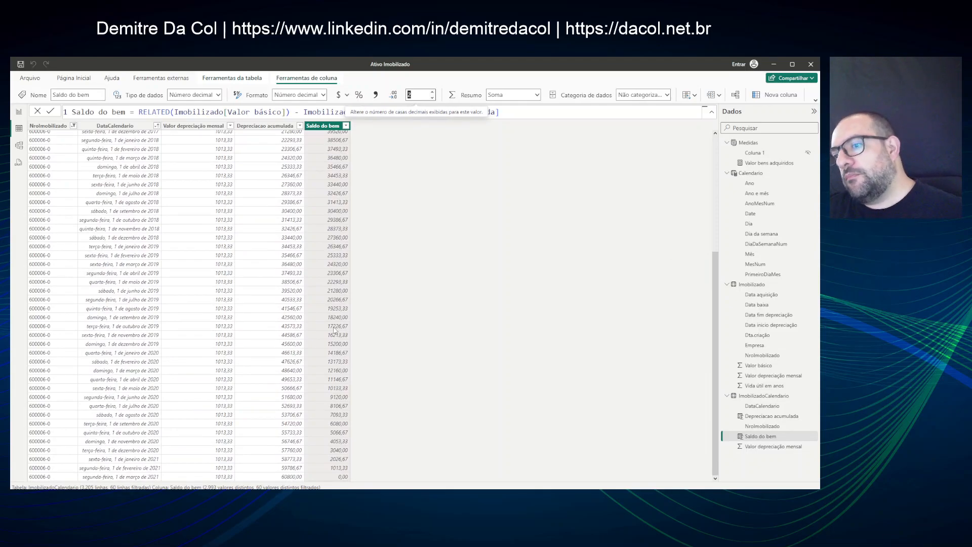
scroll(314, 248, up, 7)
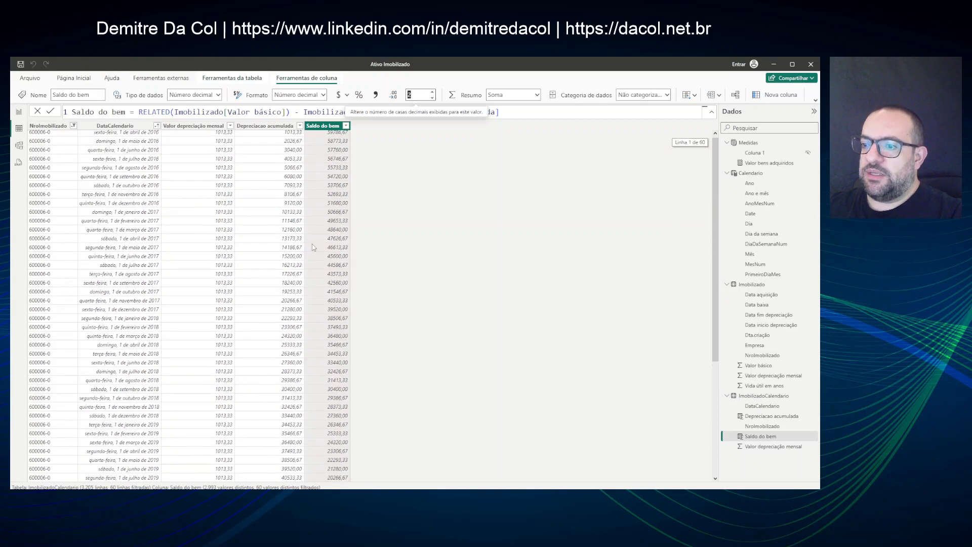
click(341, 136)
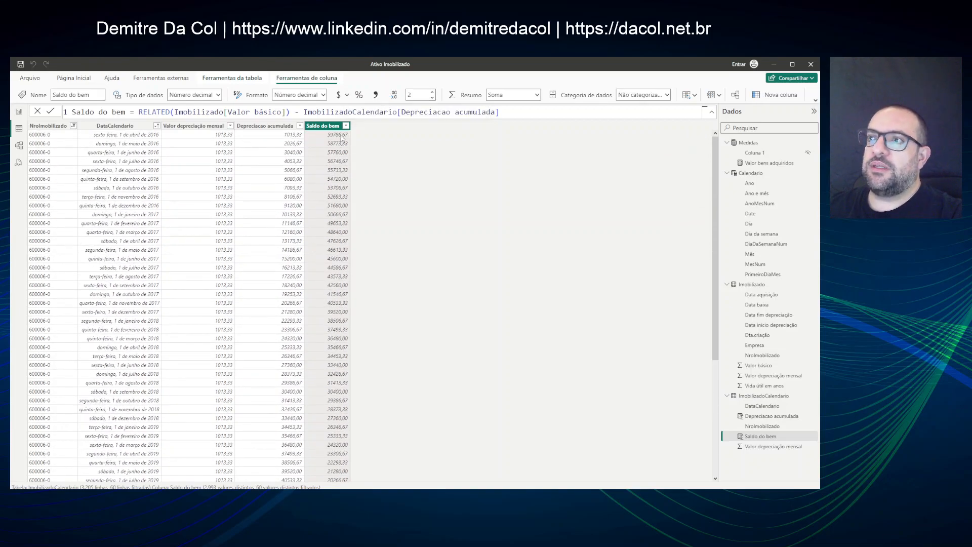
key(alt+Tab)
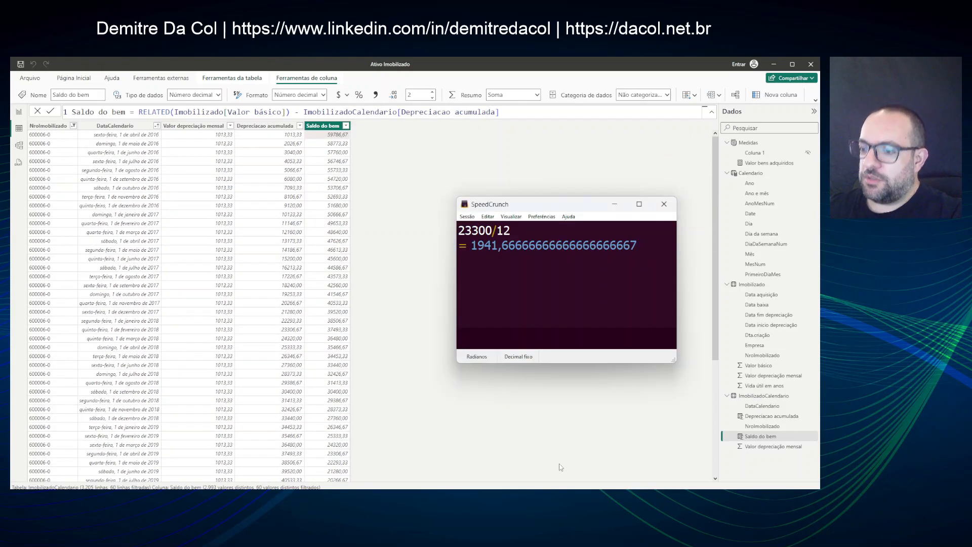
key(ctrl+n)
text(608)
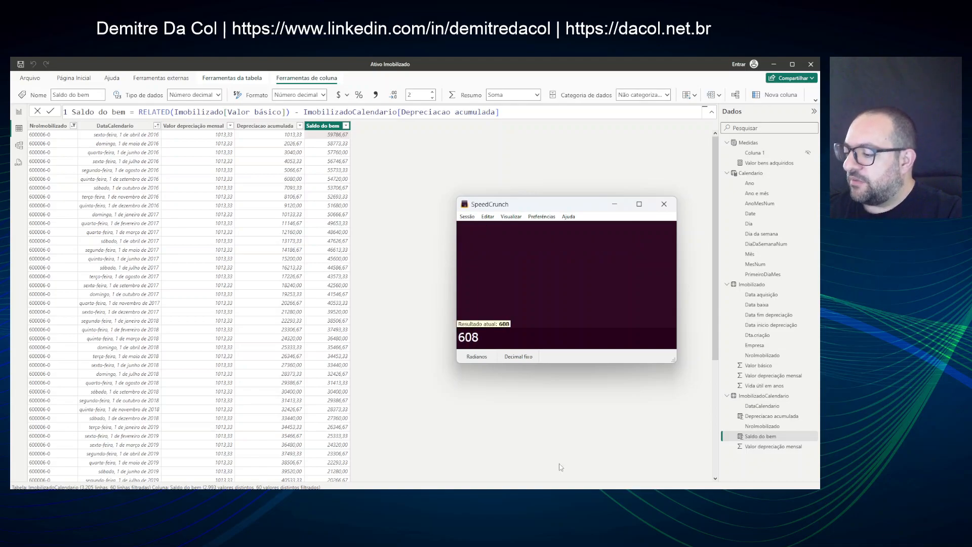
text(00-1013,33)
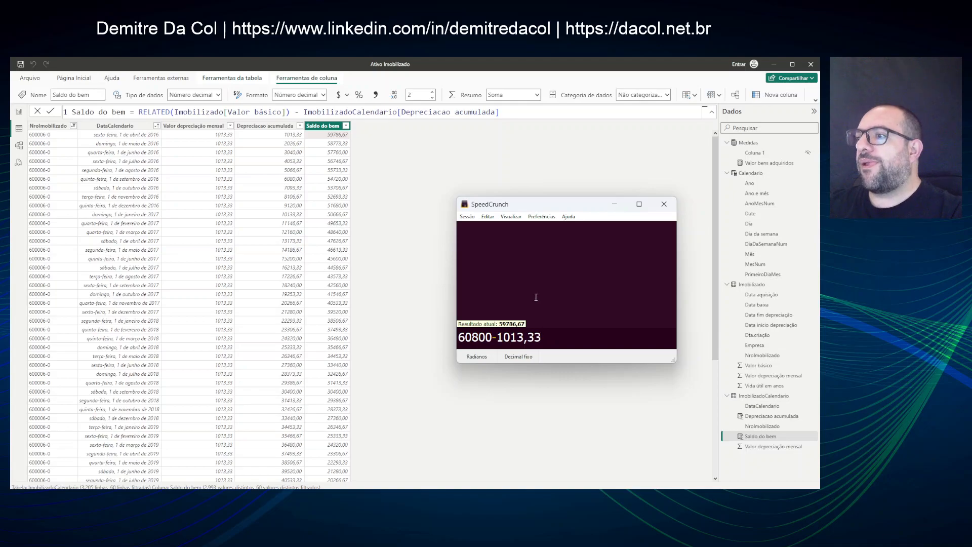
click(265, 126)
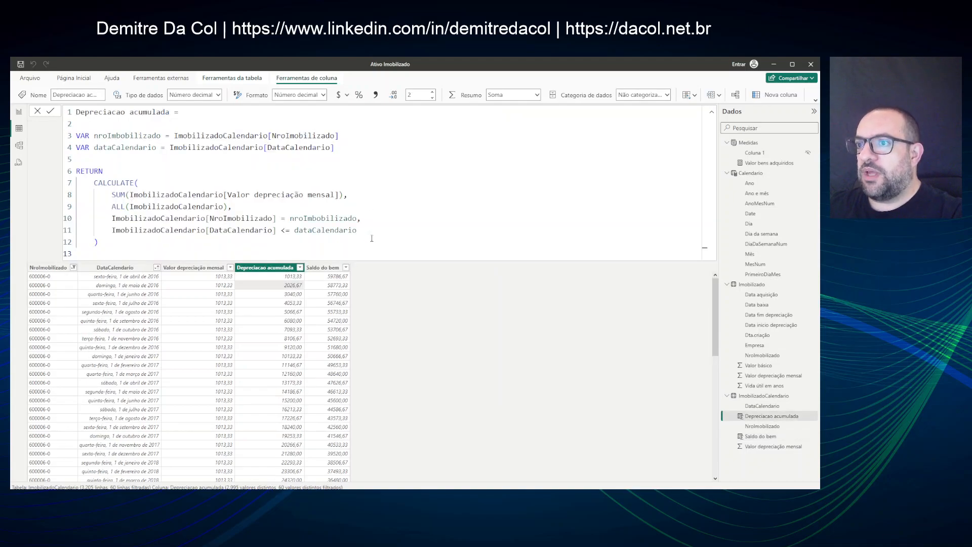
Create a measure in the Medidas table named Depreciacao mensal, starting its formula with SUM on a new line.
click(326, 277)
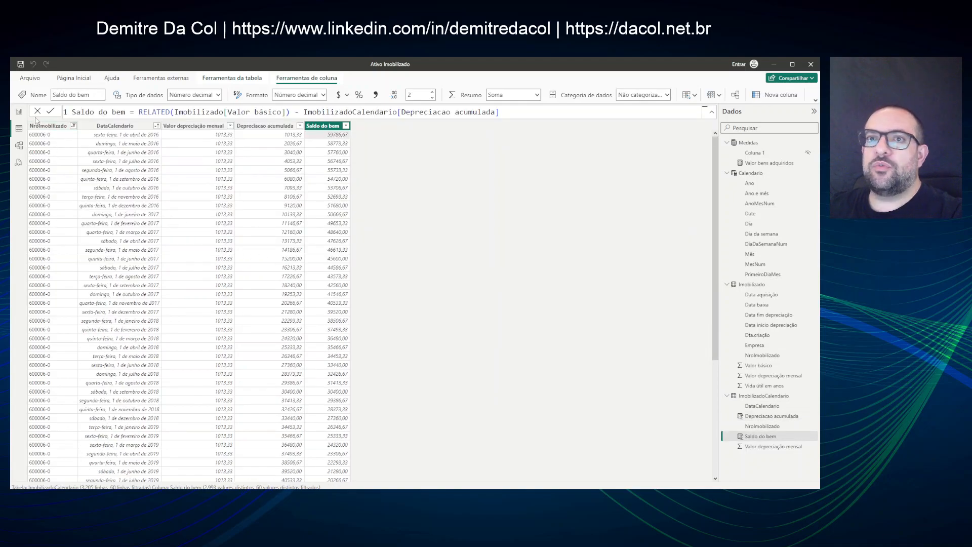
click(19, 112)
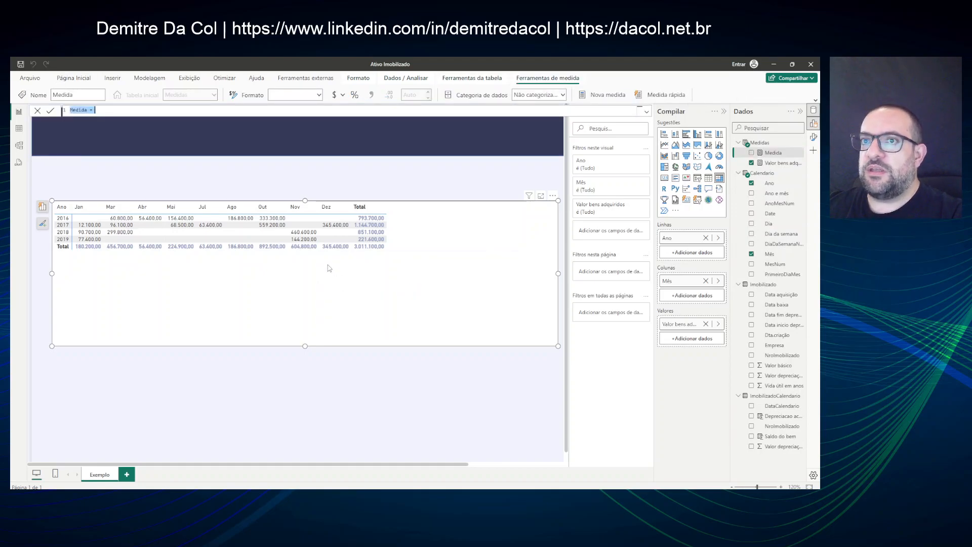
text(Depreciacao)
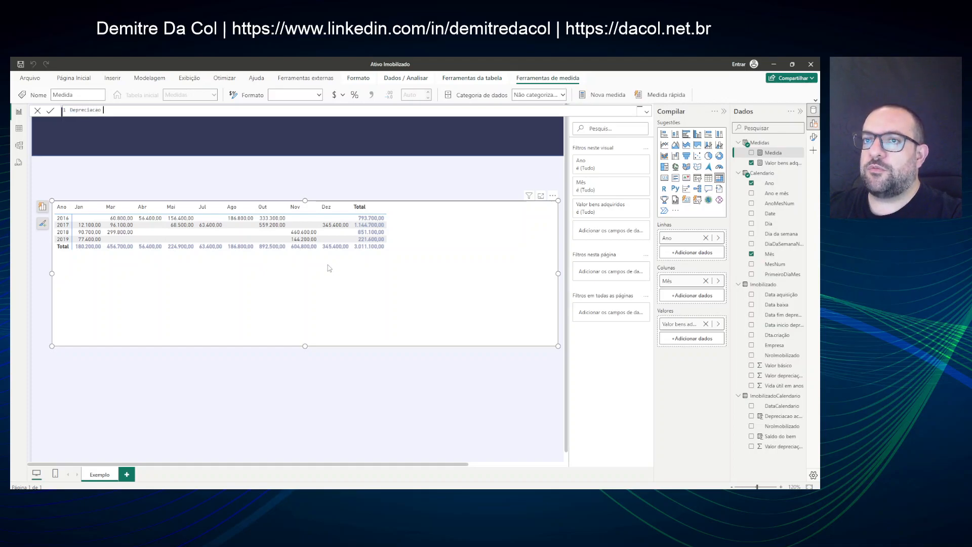
text( mensal =)
key(shift+Return)
text(sum()
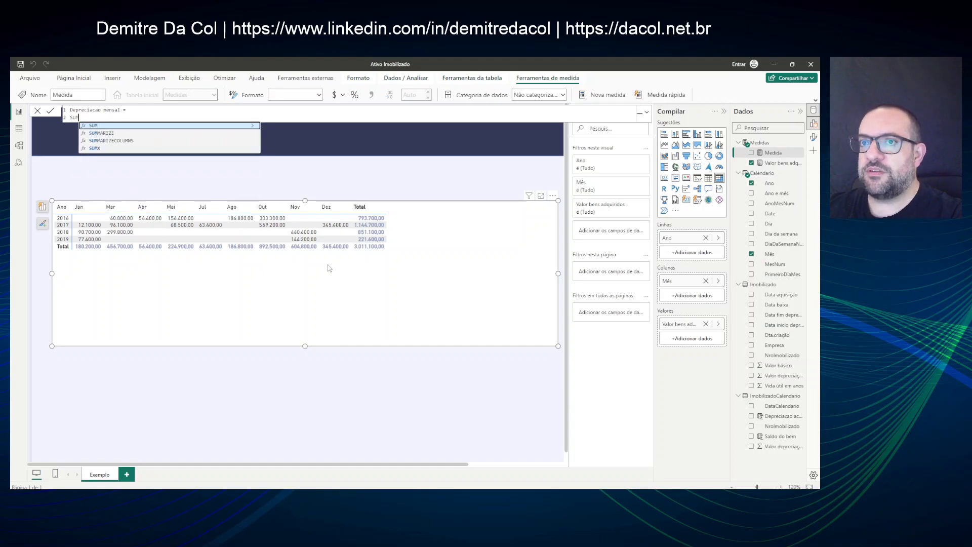
key(BackSpace)
key(BackSpace)
key(BackSpace)
key(BackSpace)
text(SUM()
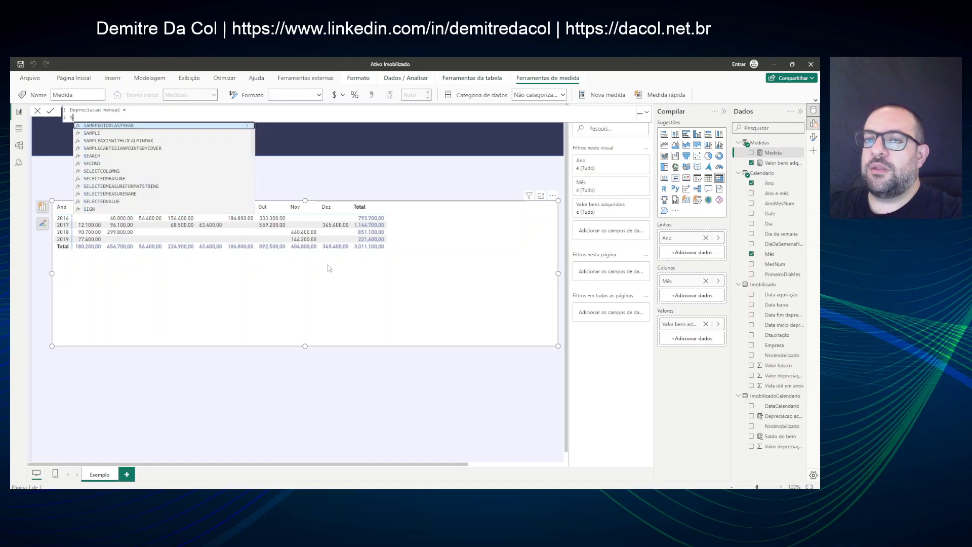
key(shift+Return)
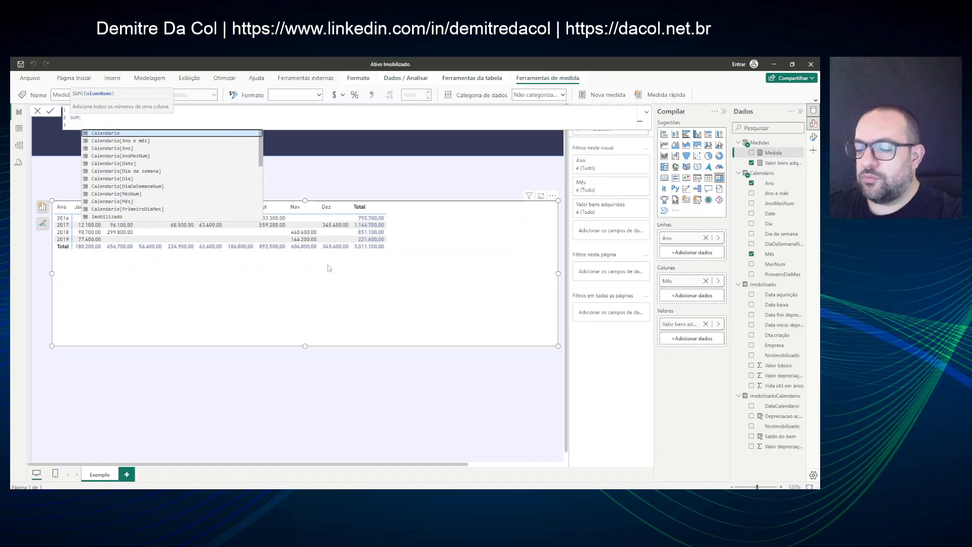
key(BackSpace)
Complete the SUM with ImobilizadoCalendario[Valor depreciação mensal] and commit the Depreciacao mensal measure.
text(Im)
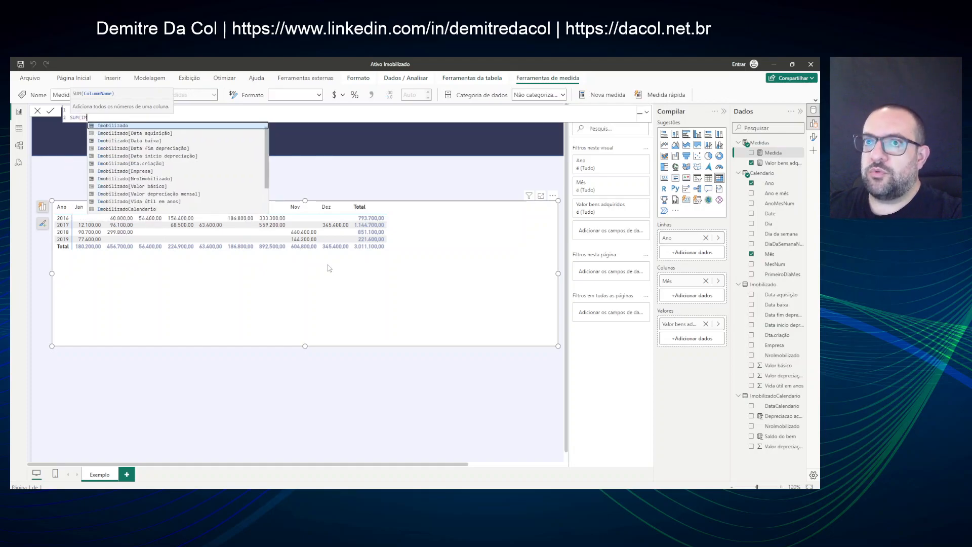
text(ib)
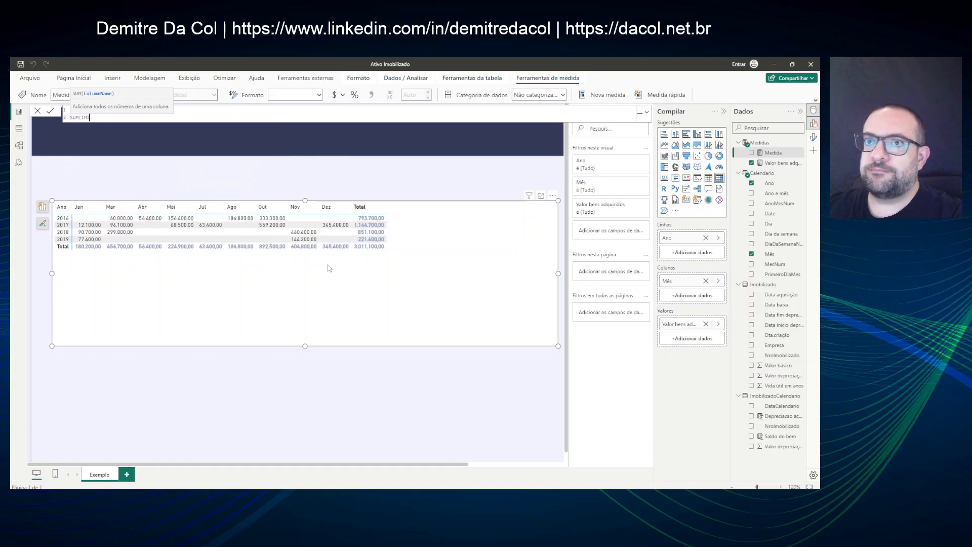
key(BackSpace)
text(OBILIZADO)
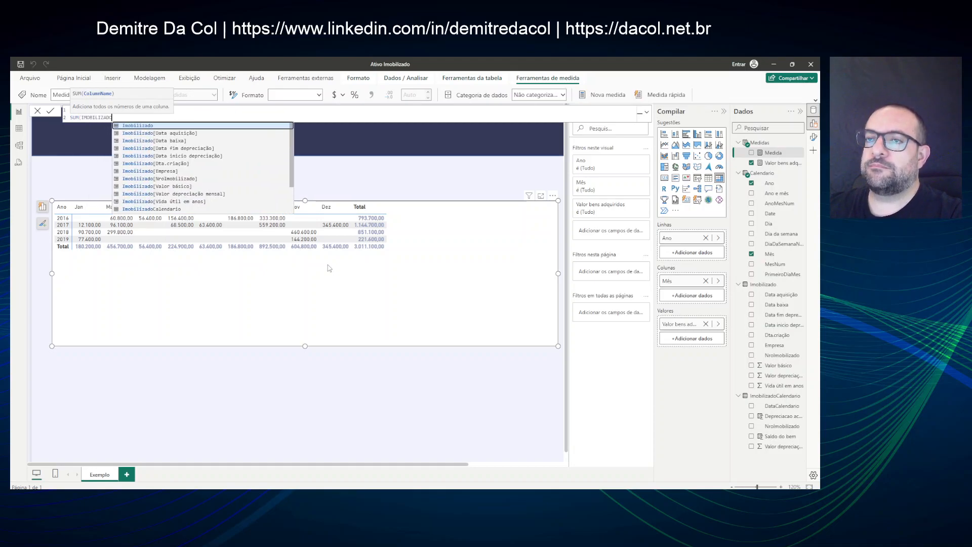
text(CAL)
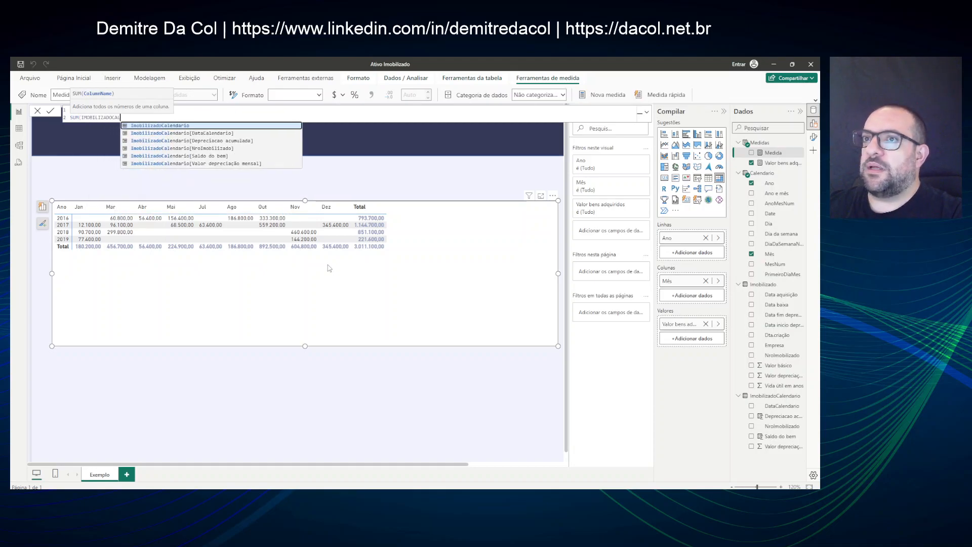
key(Down)
key(Down)
key(Down)
key(Down)
key(Down)
key(Tab)
text())
key(Return)
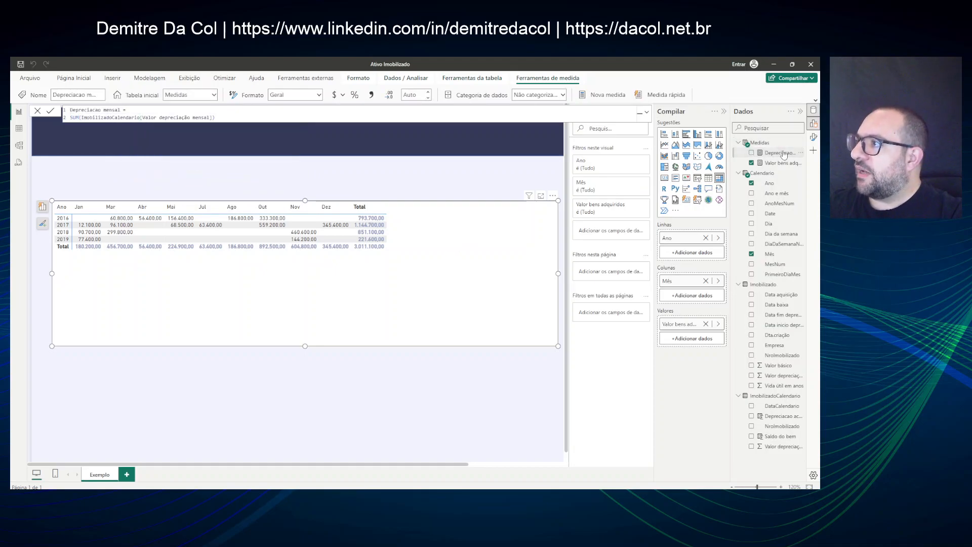
Replace Valor bens adquiridos with the Depreciacao mensal measure in the values of the year-by-month matrix.
click(751, 163)
drag(769, 154, 304, 260)
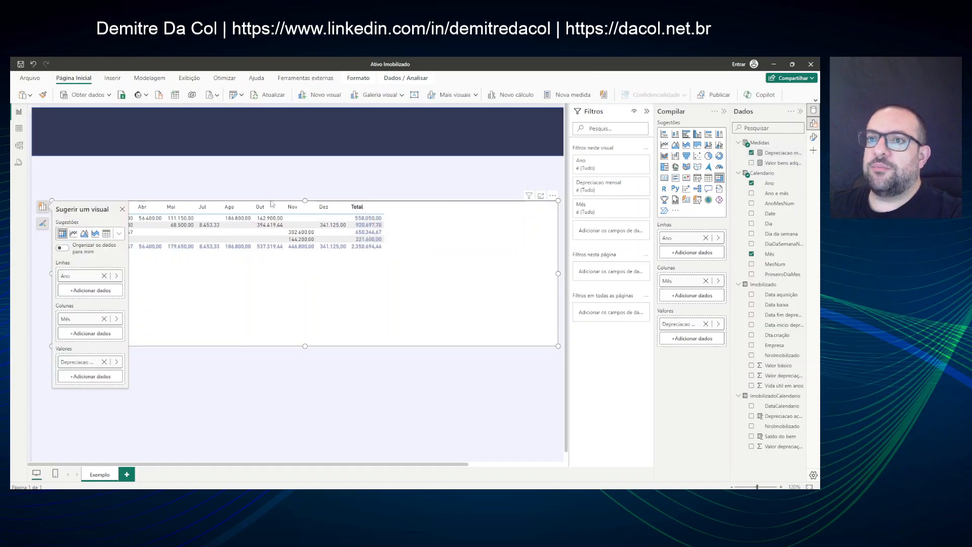
click(273, 182)
click(254, 282)
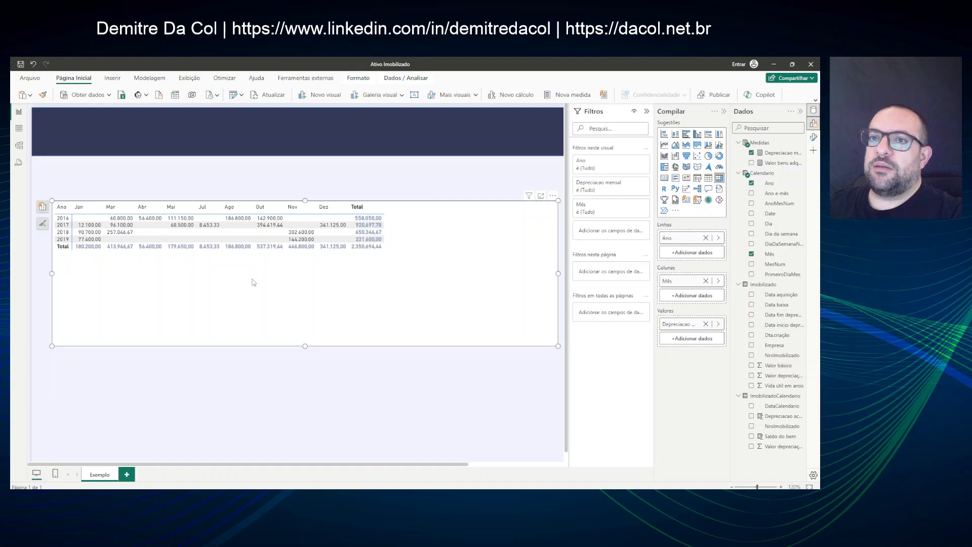
Reopen the Depreciacao mensal formula and make the SUM the first argument of a CALCULATE function.
click(780, 152)
click(146, 110)
key(Return)
text(CALCULATE()
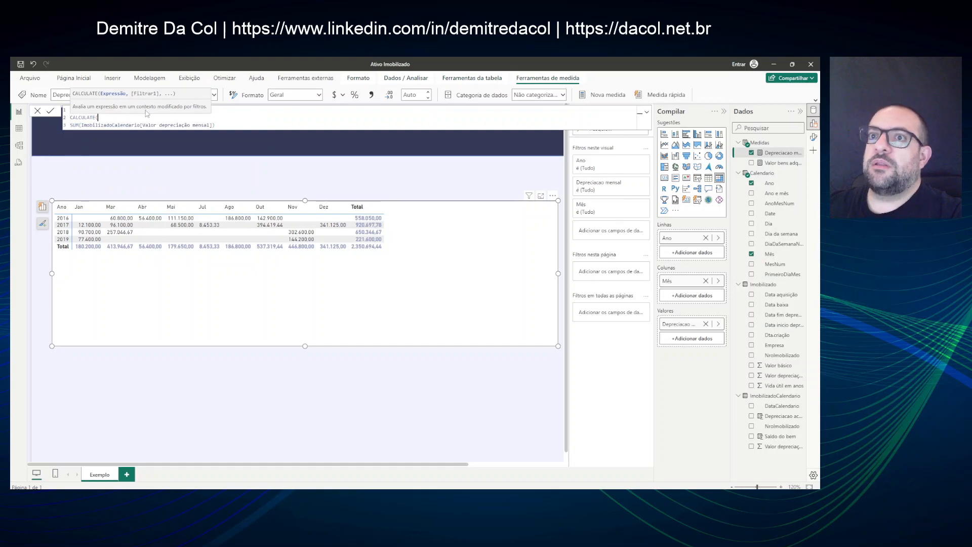
key(Right)
key(Tab)
key(End)
text(,)
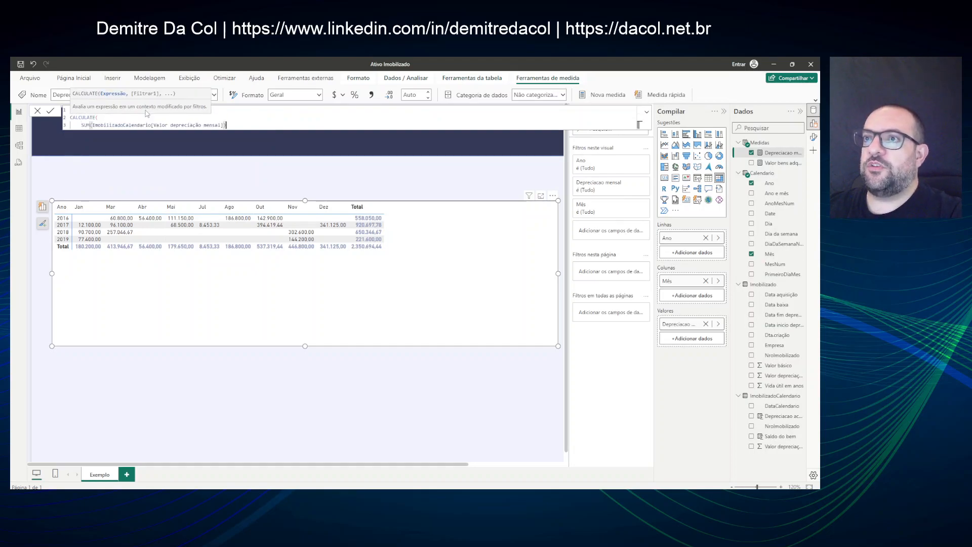
Add a USERELATIONSHIP filter to the CALCULATE, with Calendario[Date] as its first column.
key(Return)
text(USE)
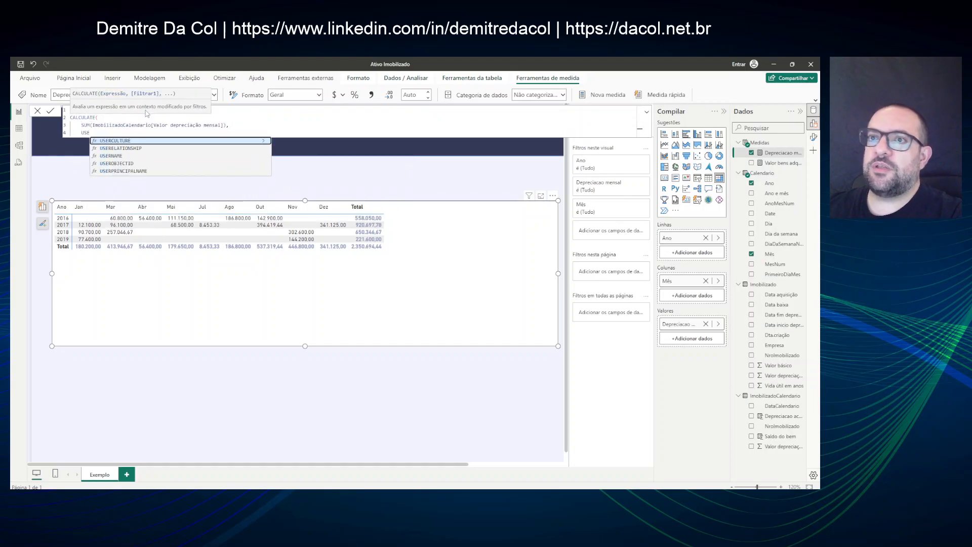
key(Down)
key(Tab)
key(shift+Return)
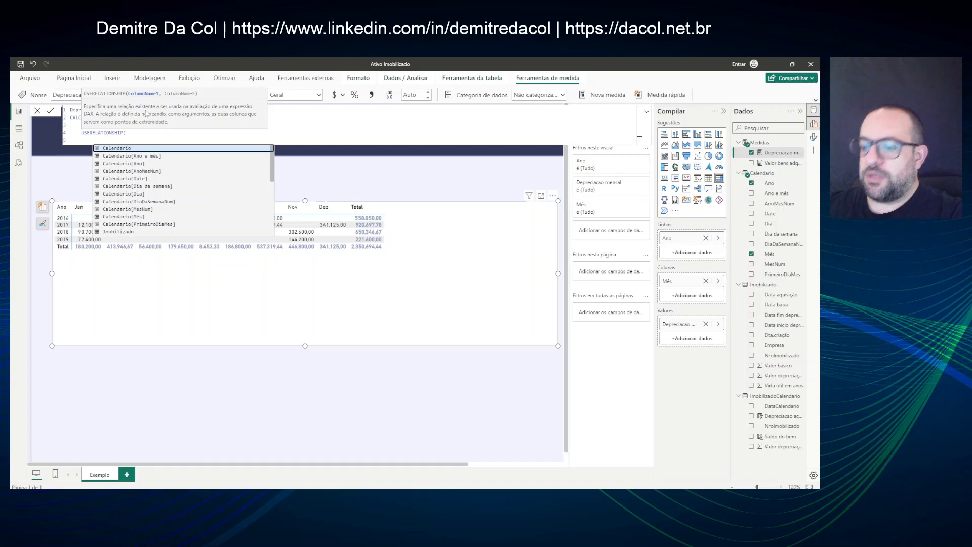
text(CALENDA)
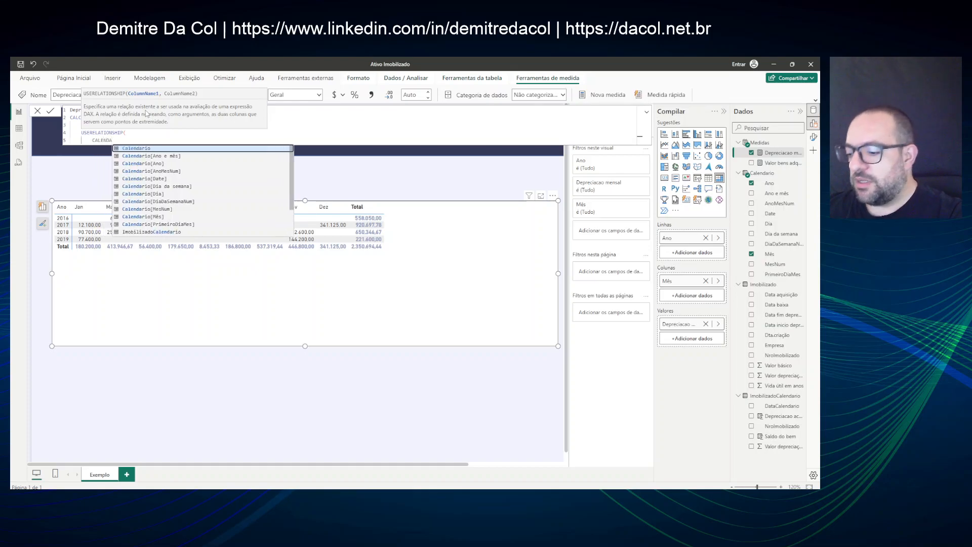
text(RIO[DA)
key(Tab)
text(,)
key(shift+Return)
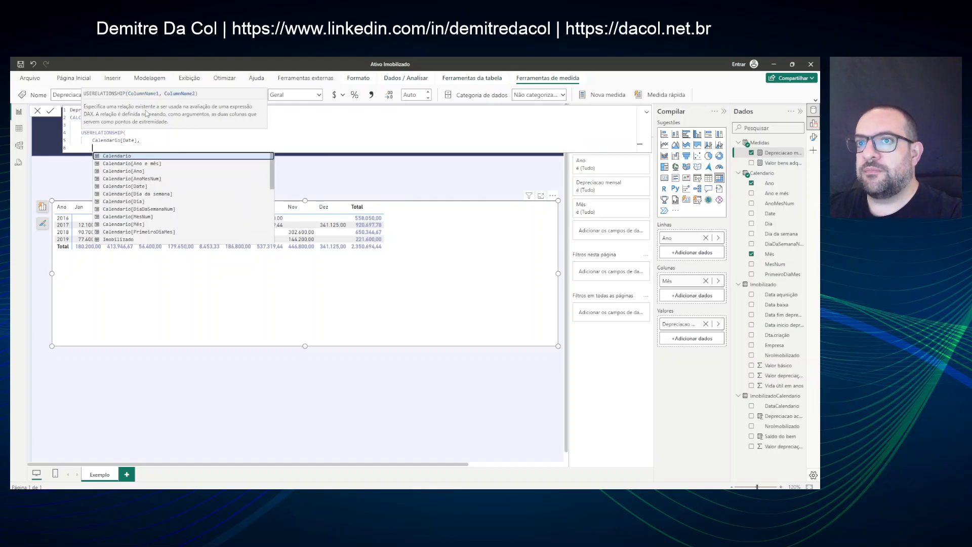
Set ImobilizadoCalendario[DataCalendario] as the second USERELATIONSHIP column, close both functions and commit the measure.
text(IMOBILIZADO)
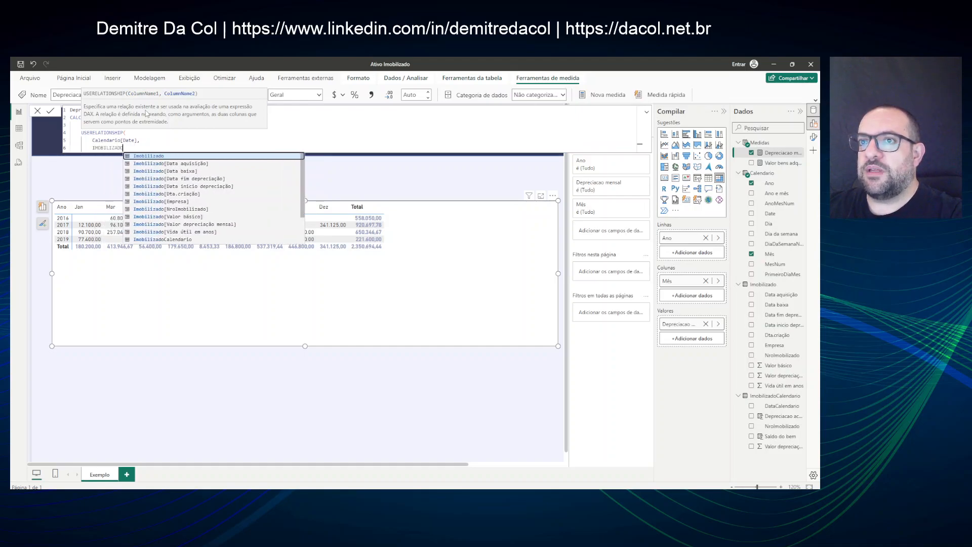
text(CA)
key(Down)
key(Tab)
key(shift+Return)
text())
key(shift+Return)
text())
key(Return)
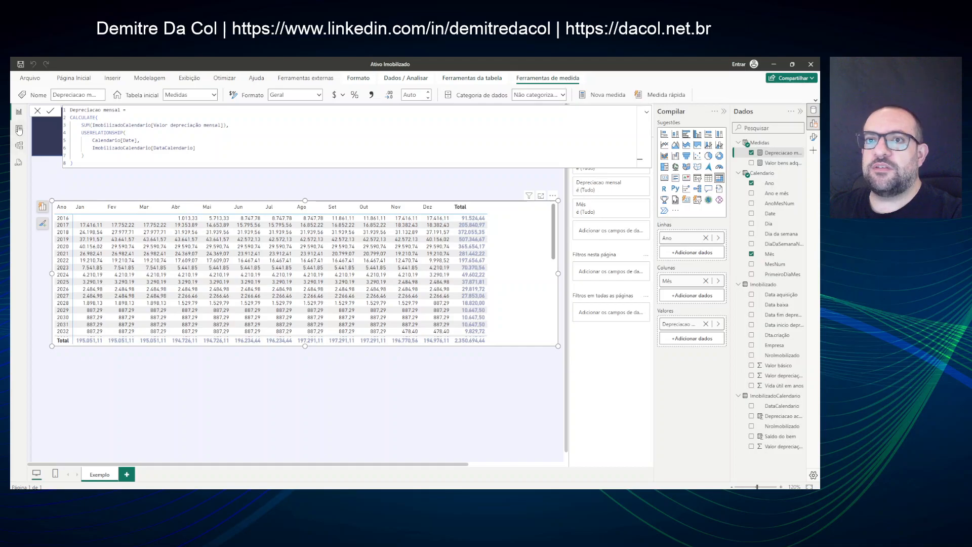
Examine the Imobilizado table's depreciation start dates and monthly depreciation values for the assets starting in April and May 2016.
click(19, 128)
click(759, 294)
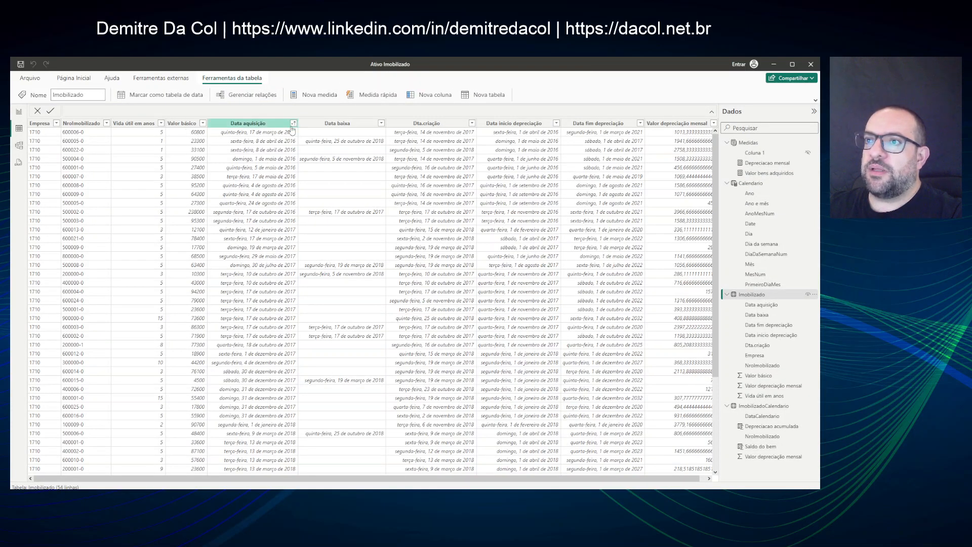
click(556, 127)
click(556, 126)
click(532, 115)
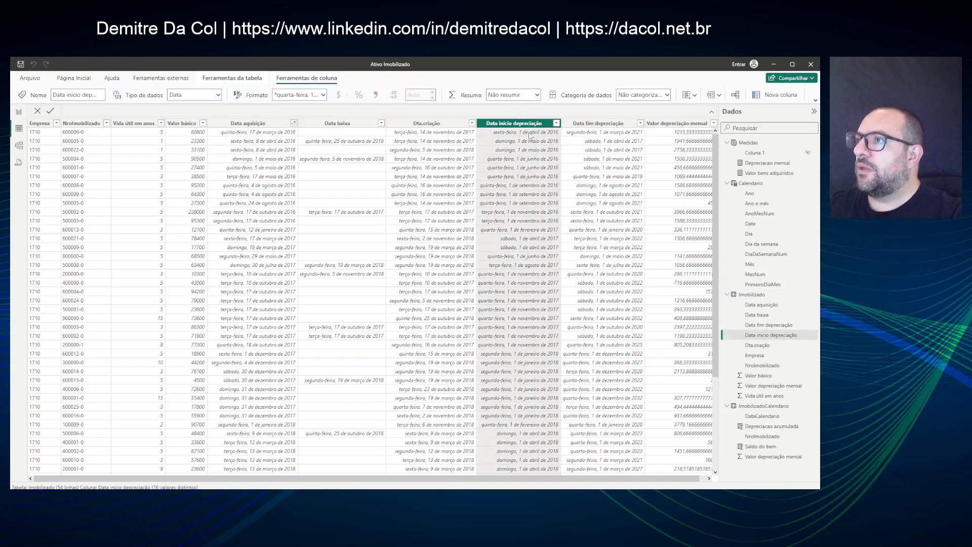
click(673, 132)
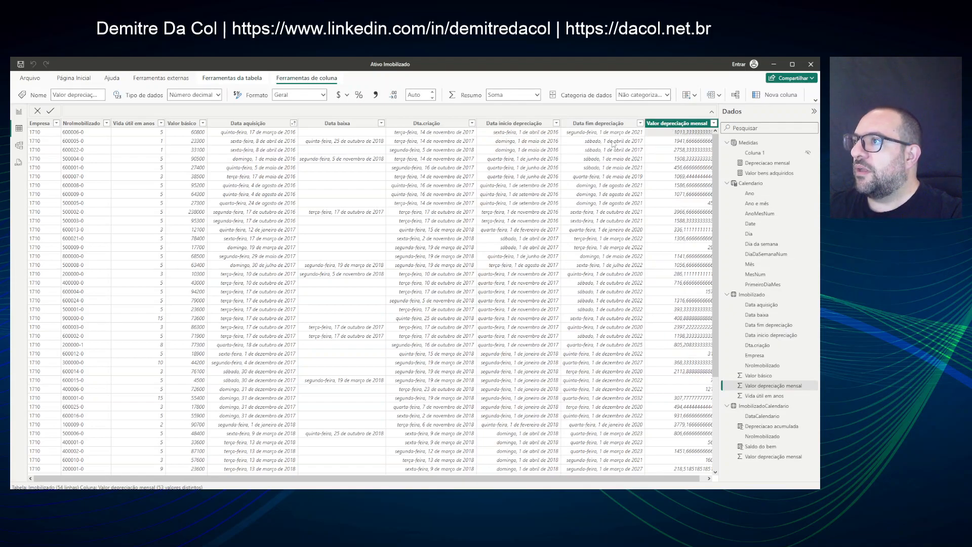
click(545, 144)
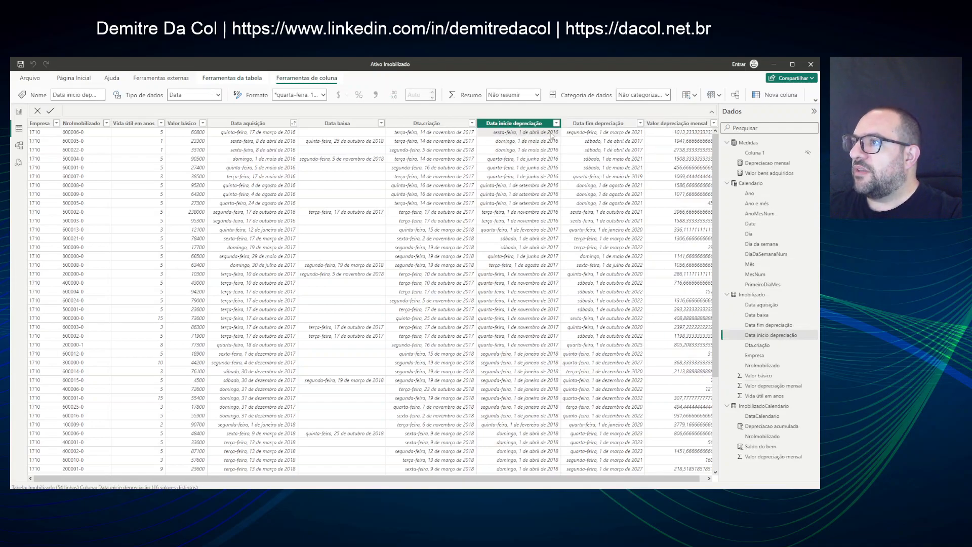
click(550, 151)
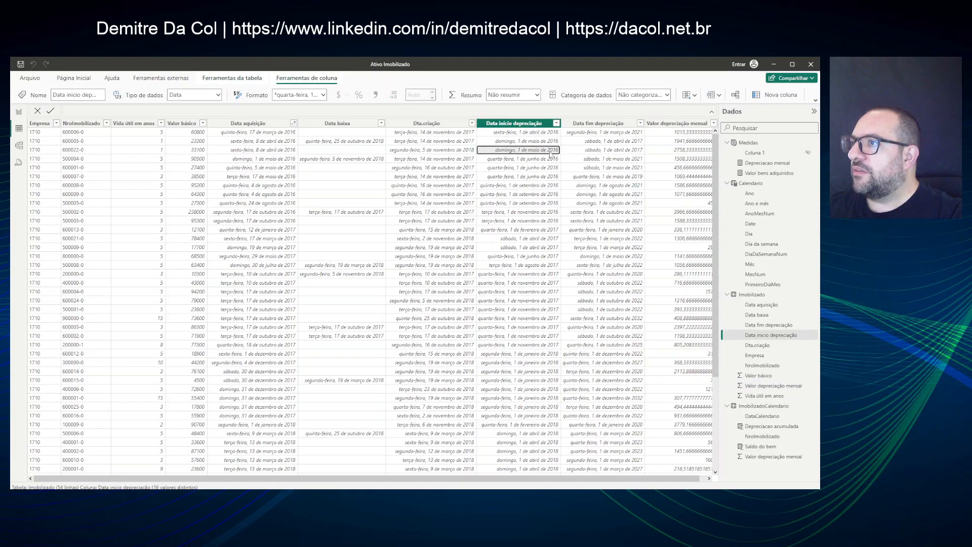
Switch to SpeedCrunch and calculate 1013,33+1941,66+2758,33 to check the May 2016 depreciation.
click(507, 499)
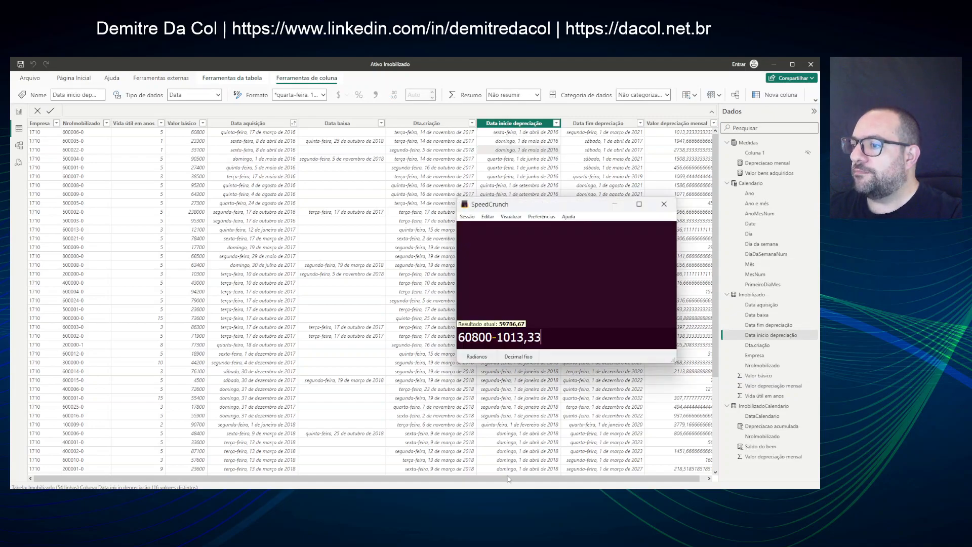
key(Escape)
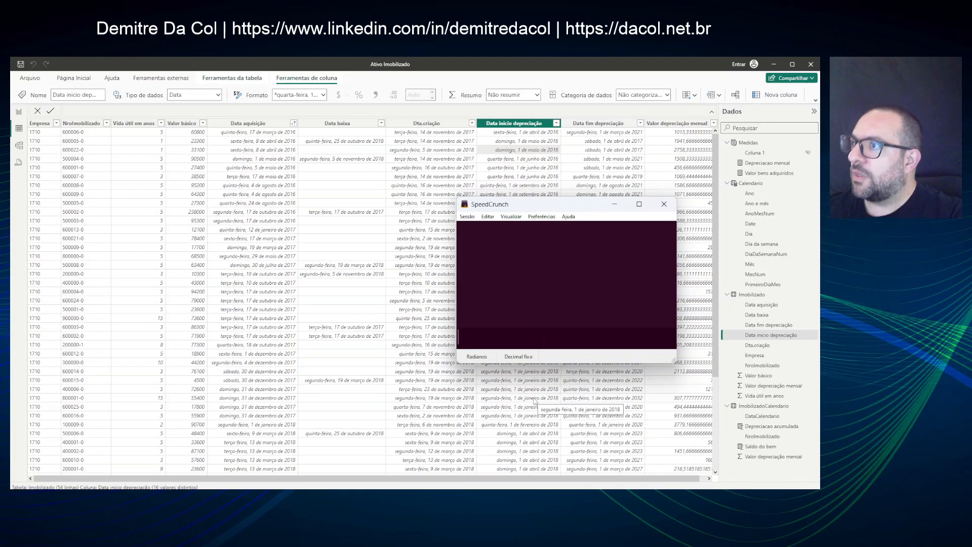
drag(590, 208, 625, 167)
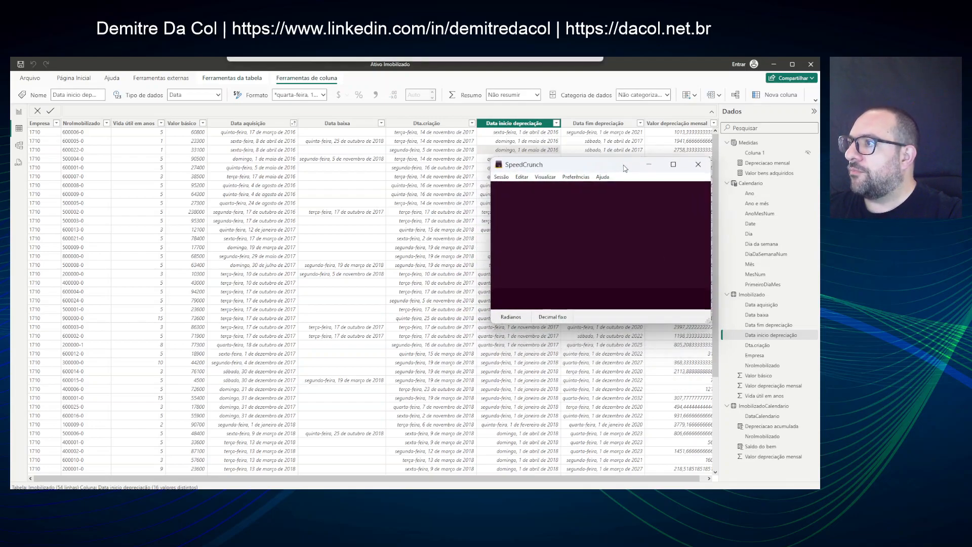
text(1013,33)
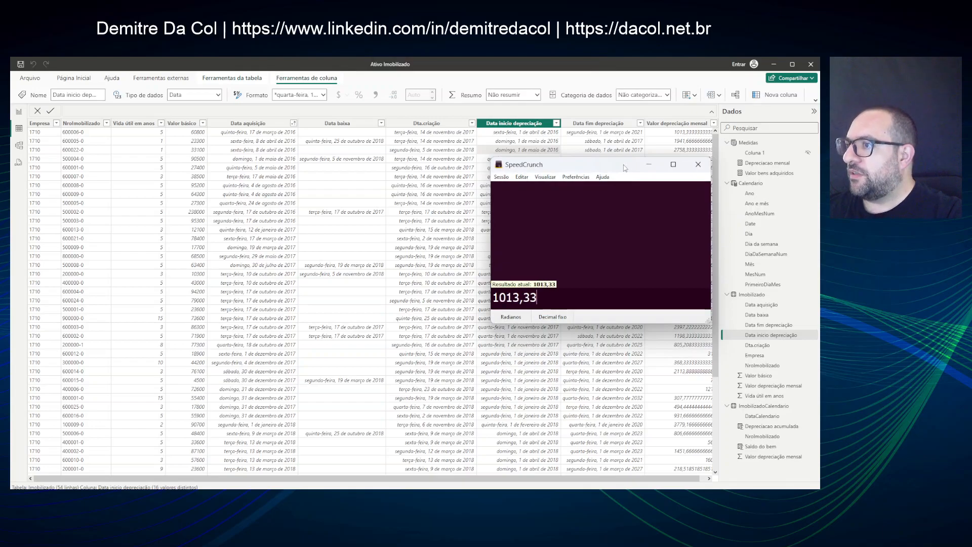
text(+19)
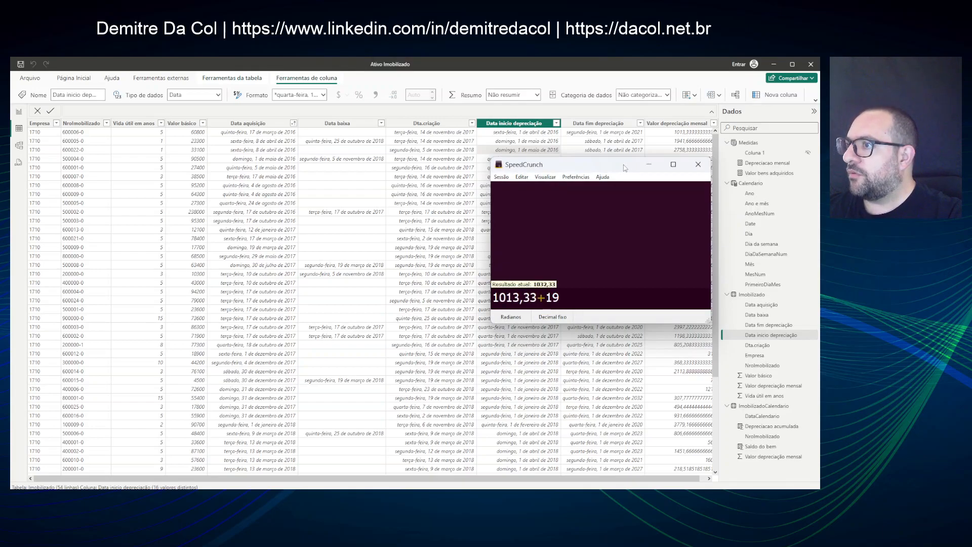
text(41,66+2)
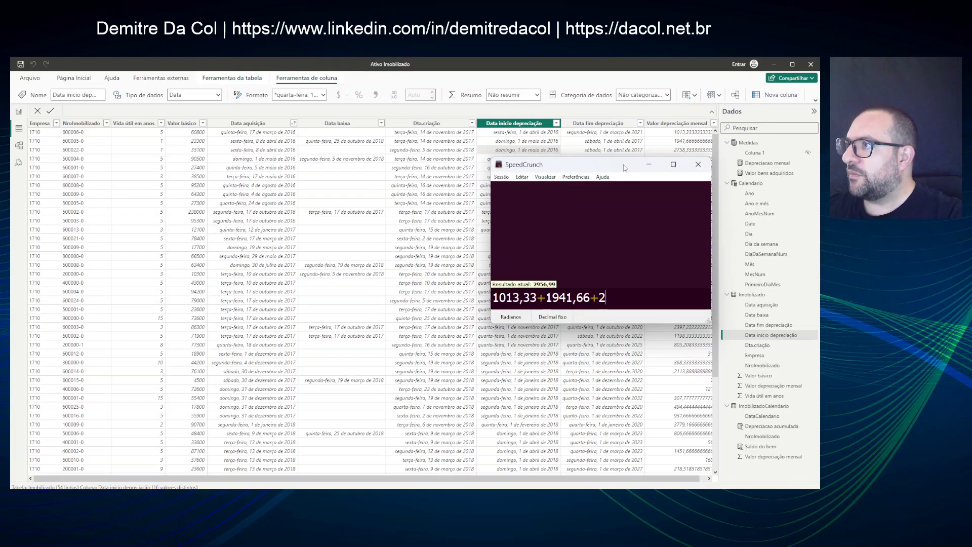
text(758,33)
key(Return)
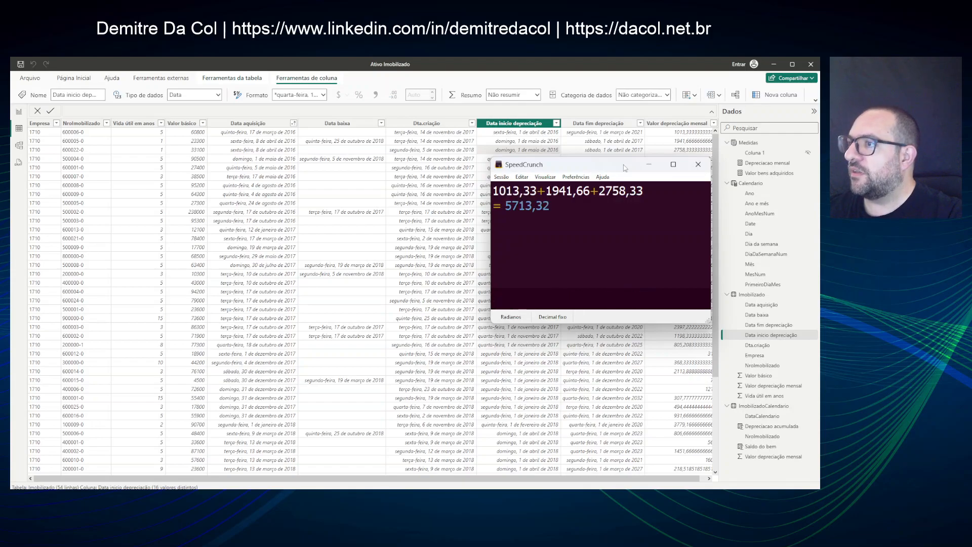
Return to the report in Power BI and narrow the depreciation matrix to fit just past its Total column.
click(19, 112)
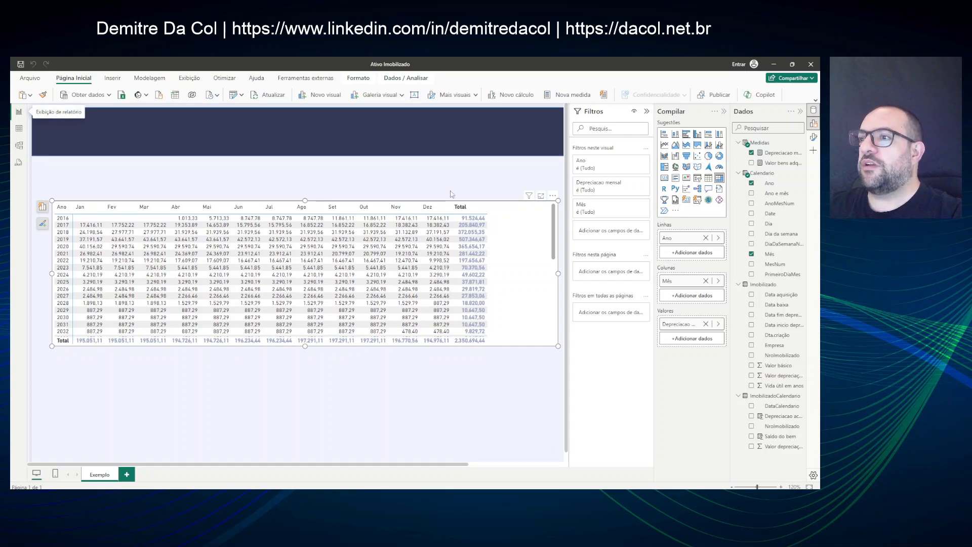
drag(558, 274, 500, 275)
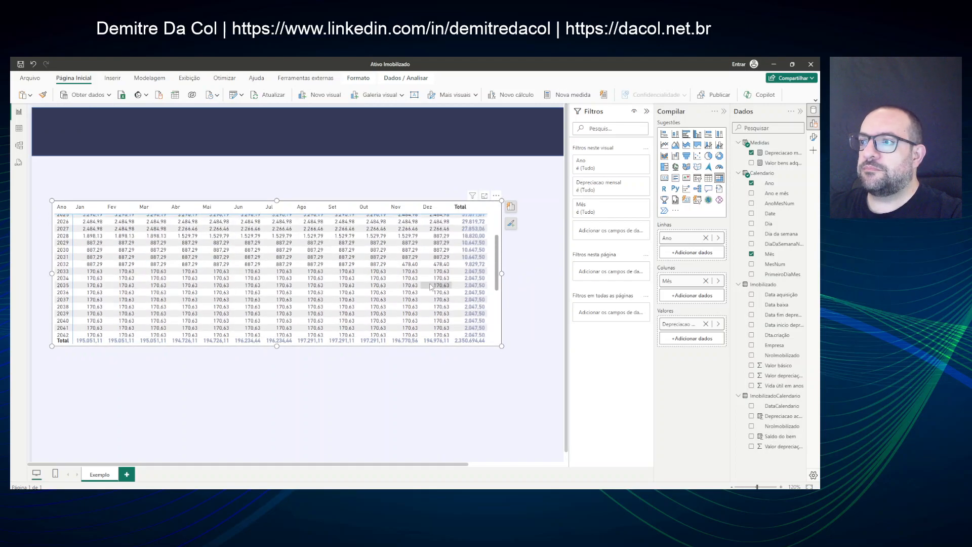
click(292, 195)
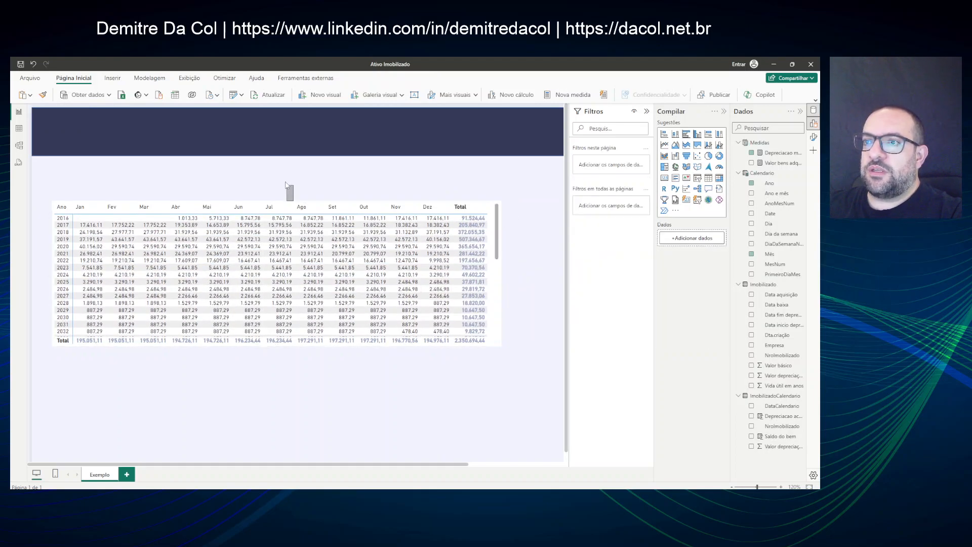
click(256, 205)
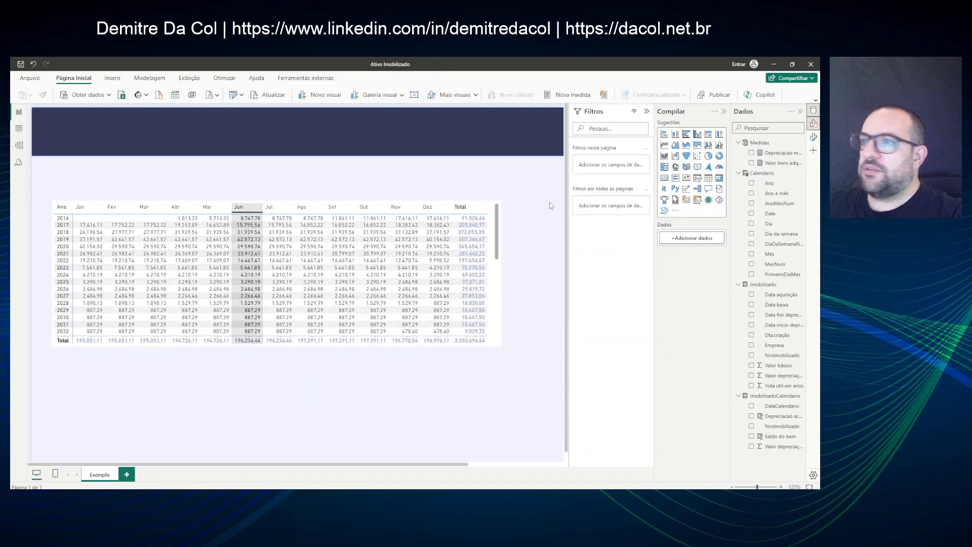
click(269, 215)
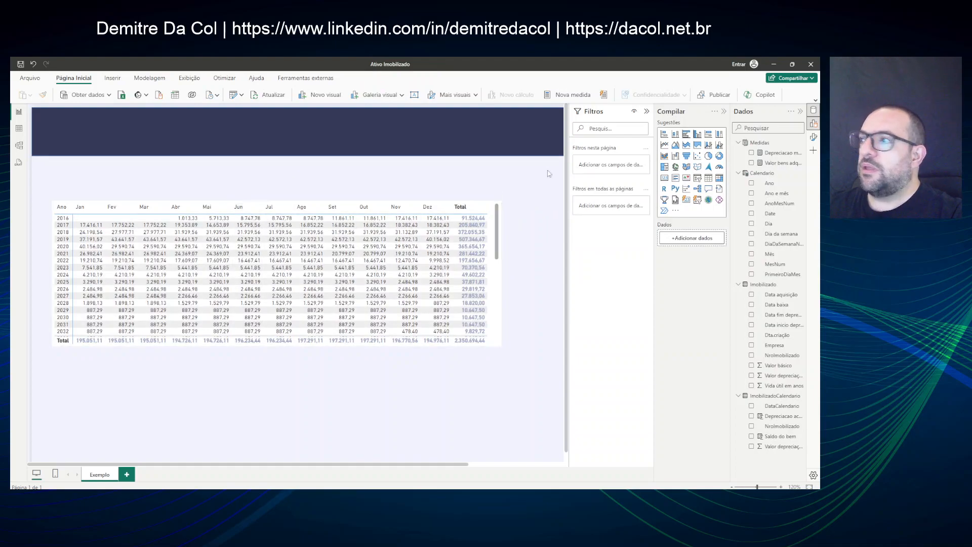
click(800, 142)
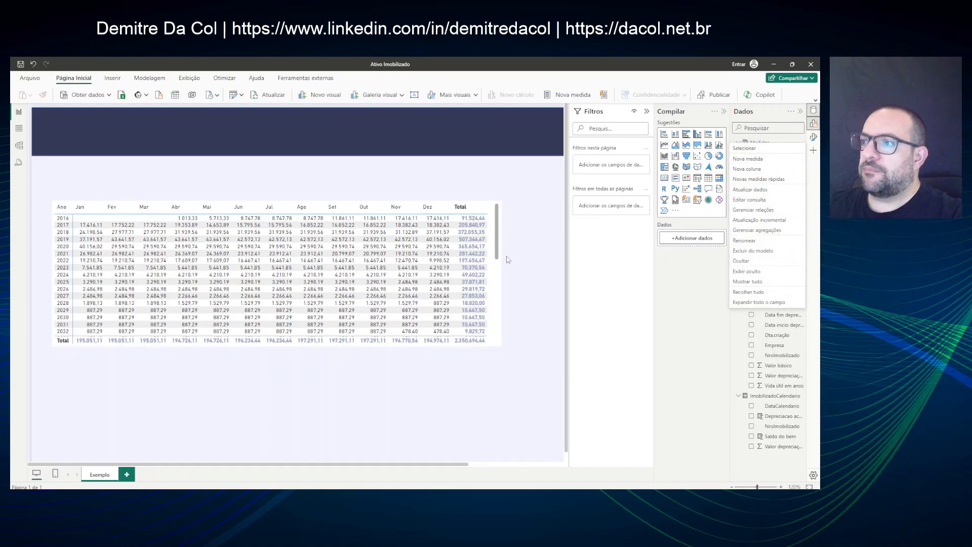
Shorten the depreciation matrix so its rows end around 2029 and move it directly under the dark header band, near the page's left edge.
click(496, 269)
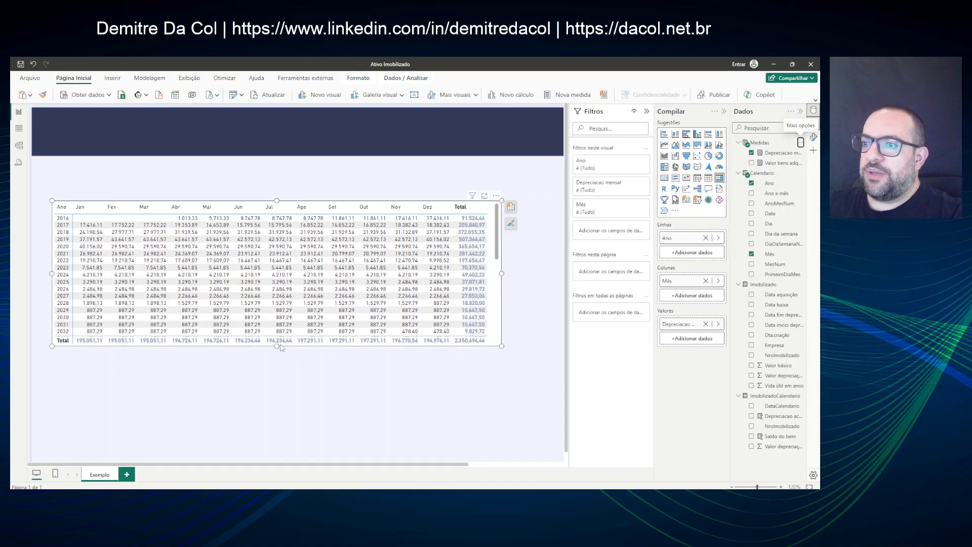
drag(277, 346, 277, 321)
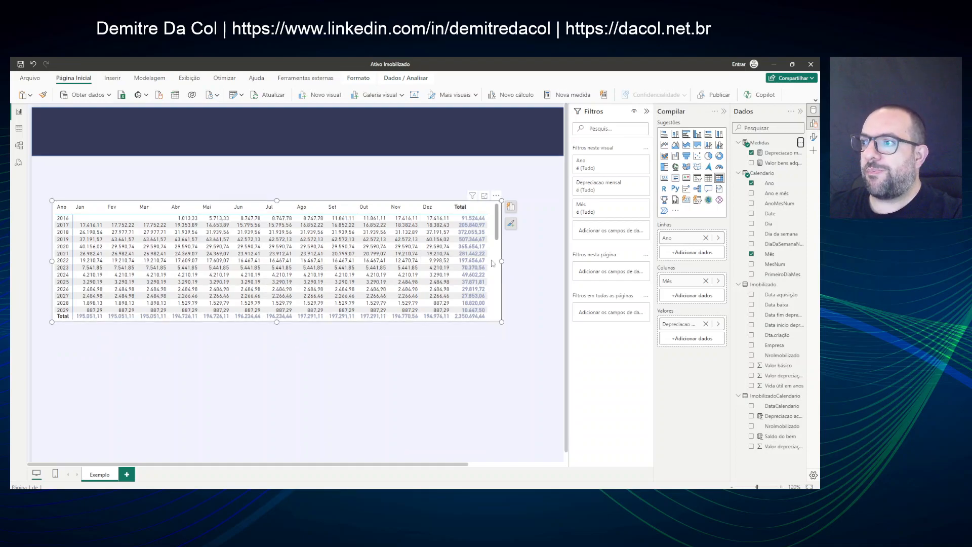
drag(493, 274, 480, 235)
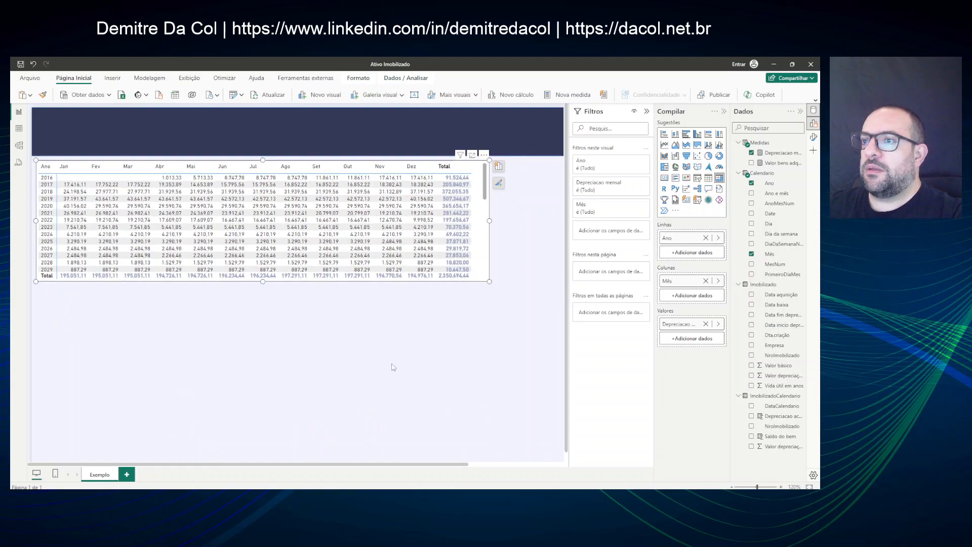
Paste a copy of the depreciation matrix and place it directly below the original.
key(ctrl+v)
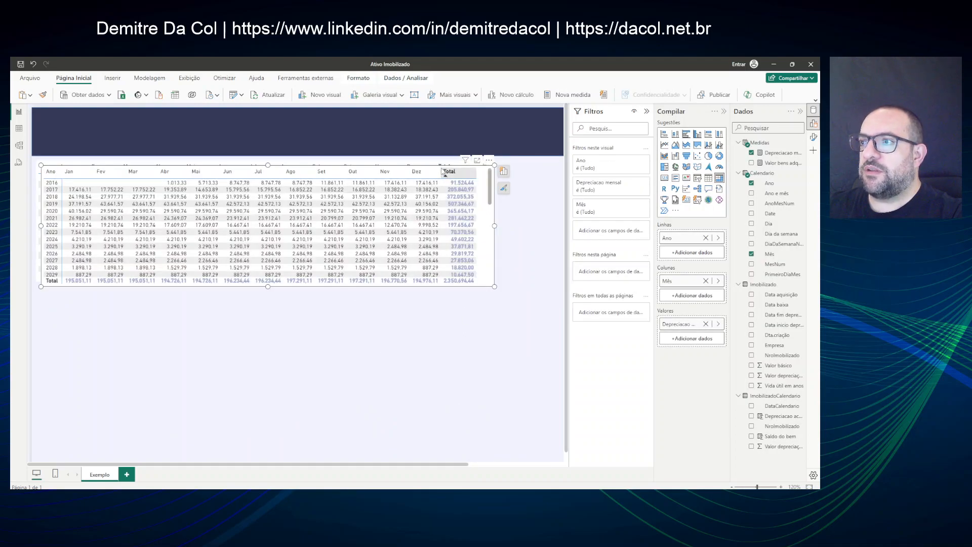
drag(444, 173, 409, 296)
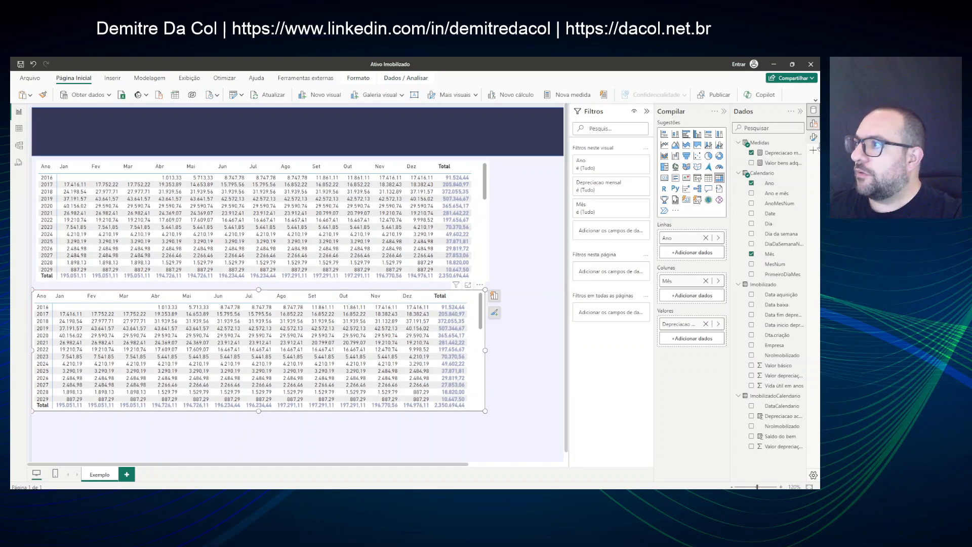
Create a measure named Saldo dos bens in the Medidas table and start its formula with CALCULATE.
click(802, 144)
click(774, 159)
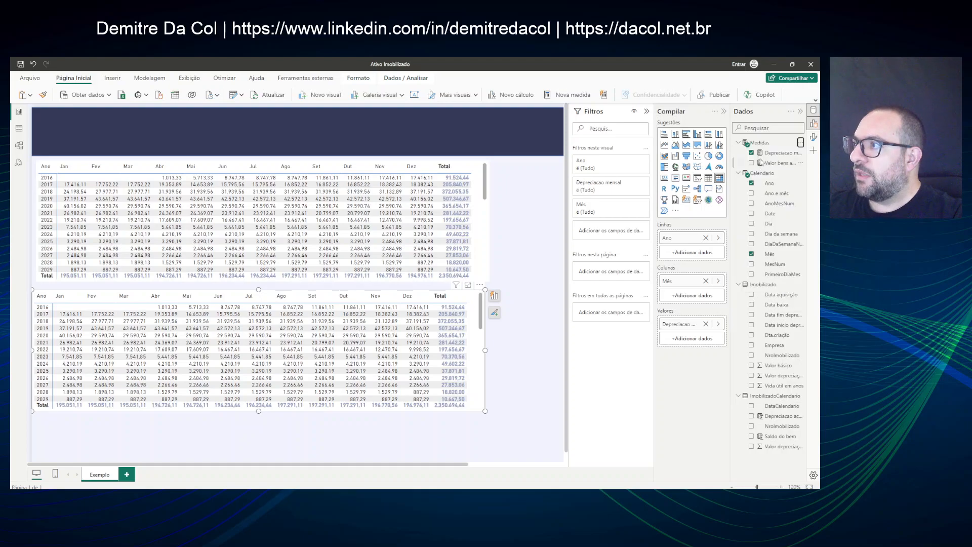
text(Al)
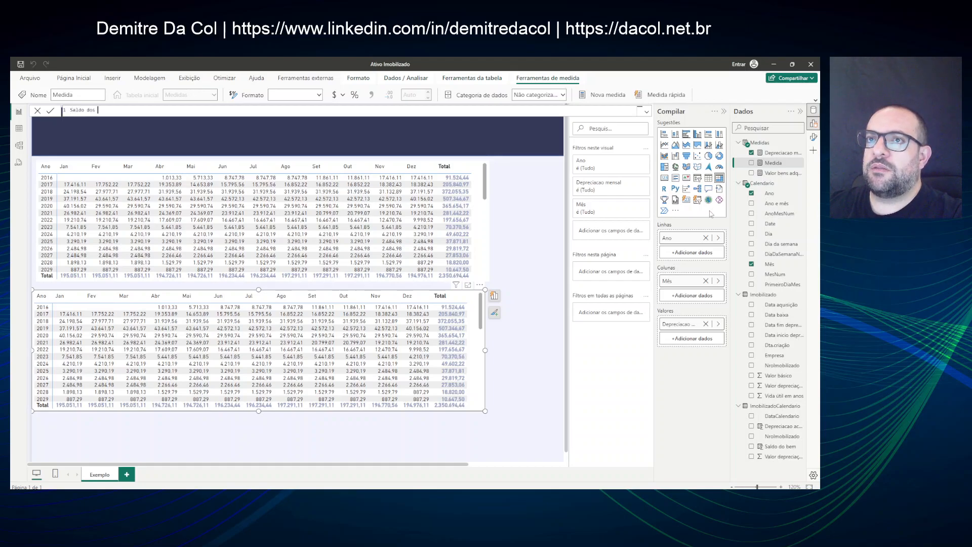
key(shift+Return)
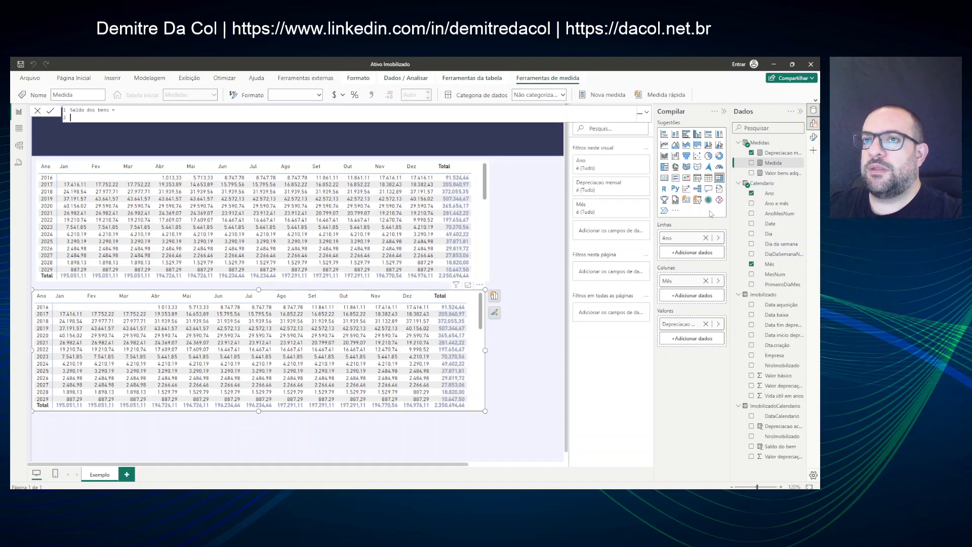
text(CALCULATE()
key(shift+Return)
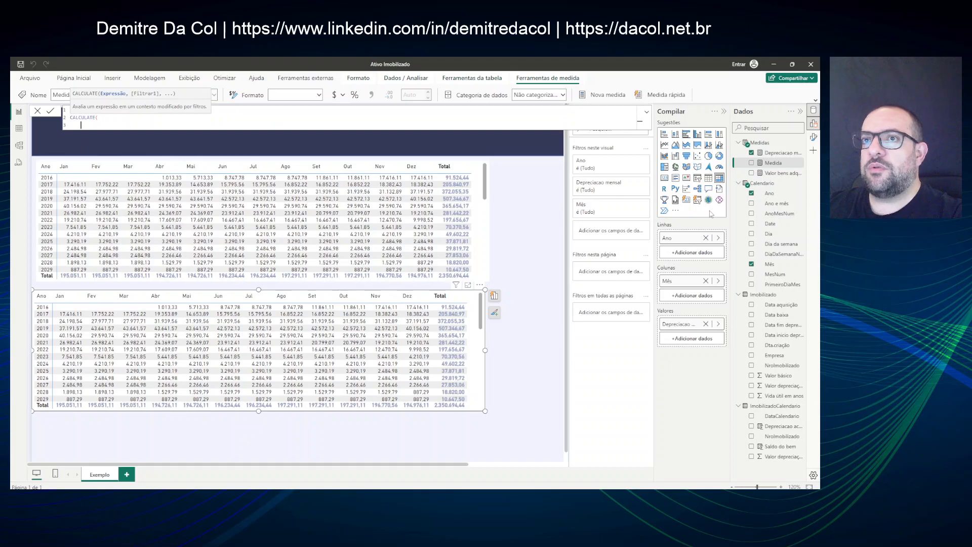
Set SUM(ImobilizadoCalendario[Saldo do bem]) as the CALCULATE expression of the new measure.
text(SUM(IMOBILIZ)
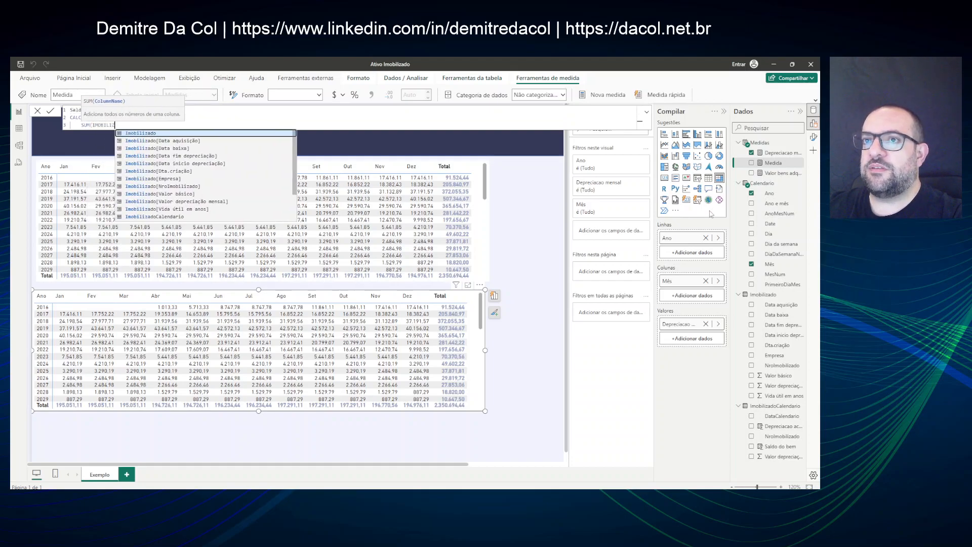
text(ADOCALN)
key(BackSpace)
key(Down)
key(Down)
key(Down)
key(Down)
key(Down)
key(Tab)
text(),)
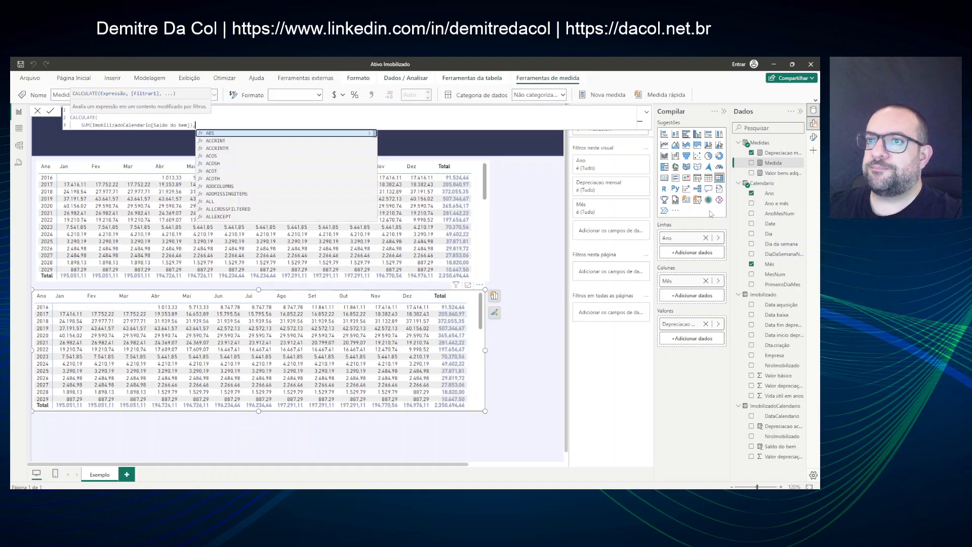
Add a USERELATIONSHIP filter on its own line with Calendario[Date] as the first column.
key(shift+Return)
text(USE)
key(Down)
key(Tab)
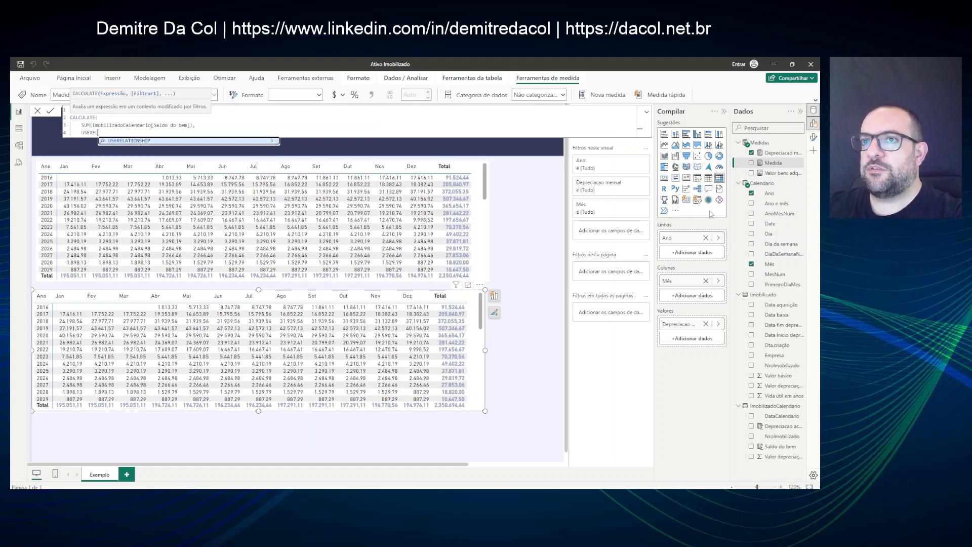
key(shift+Return)
text(Calendario)
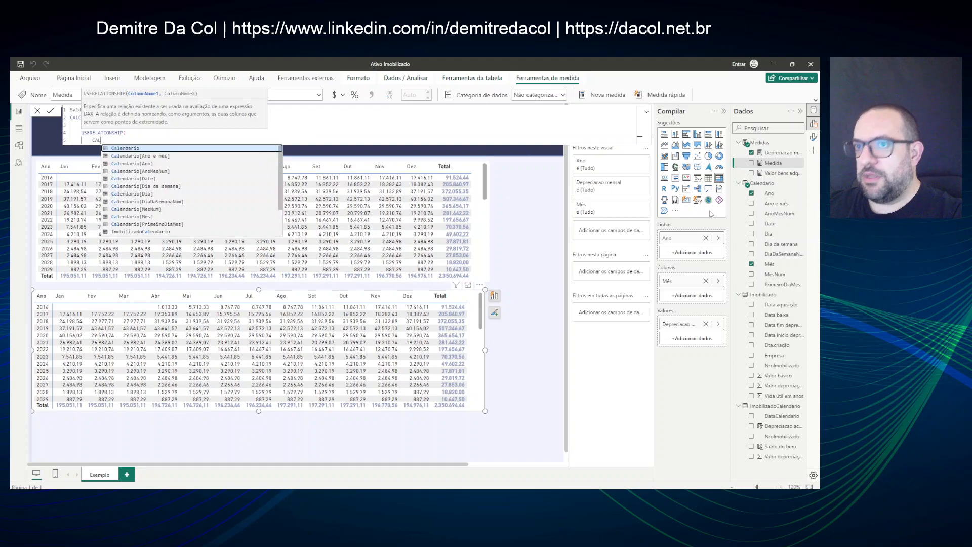
text([Date],)
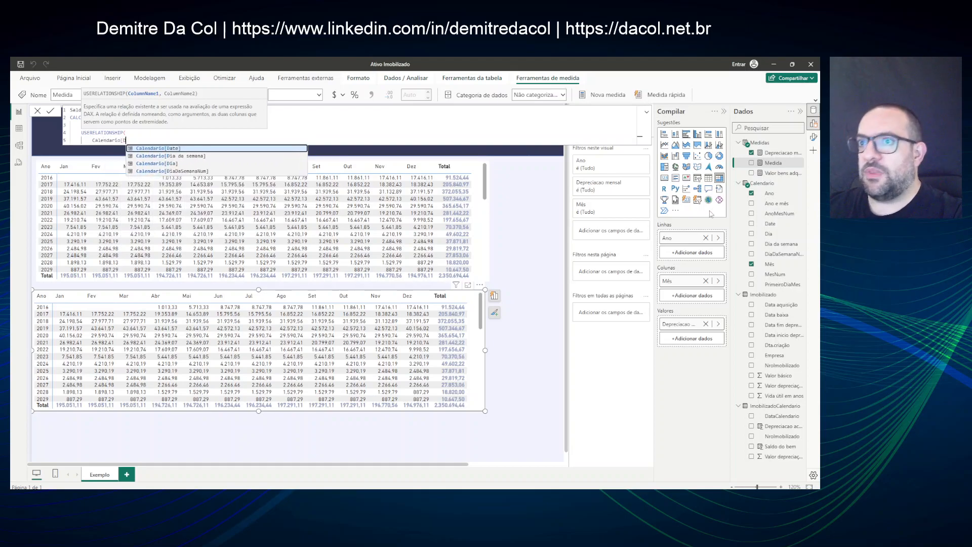
Enter ImobilizadoCalendario[DataCalendario] as the second relationship column, close both functions and commit the Saldo dos bens measure.
key(shift+Return)
text(IMOBILIZADOCA)
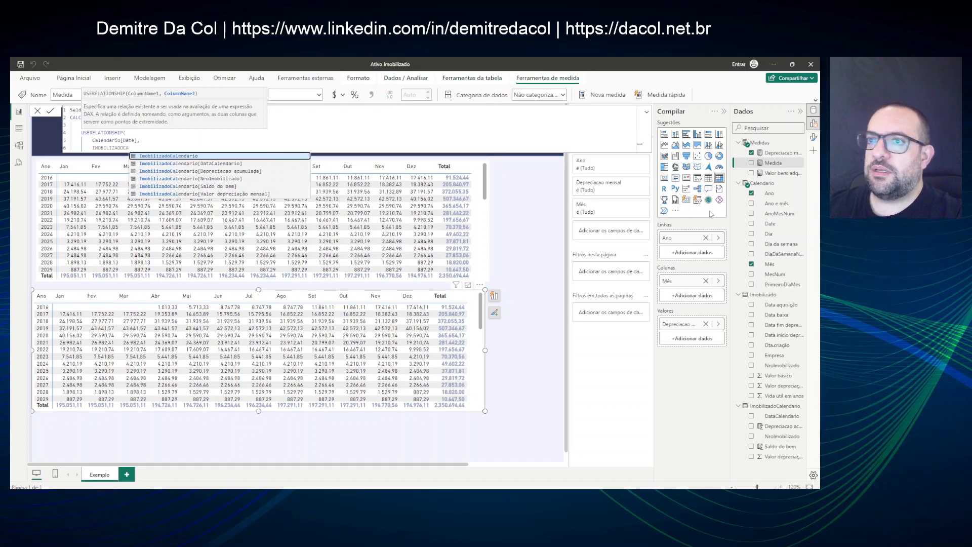
key(Down)
key(Tab)
key(shift+Return)
text())
key(shift+Return)
text())
key(Return)
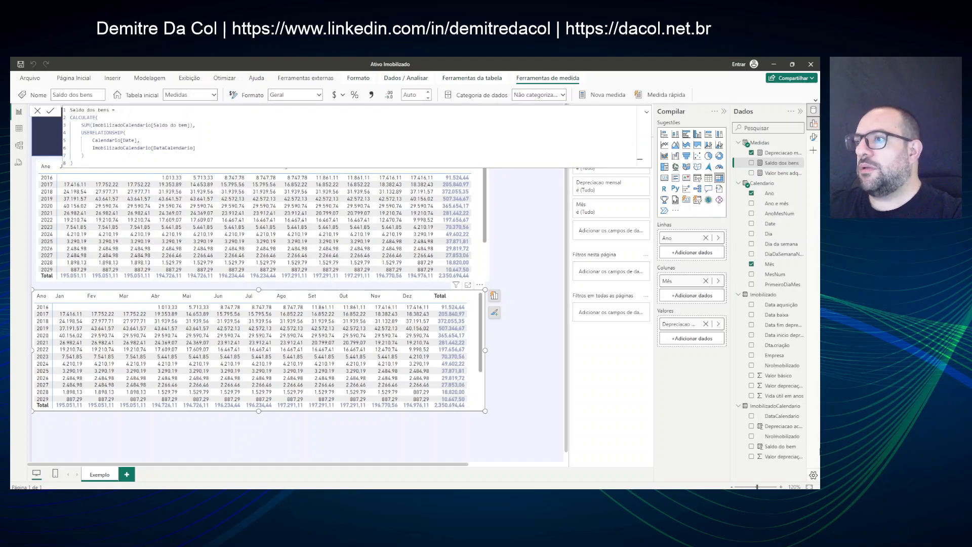
Replace the monthly depreciation value in the lower matrix with the Saldo dos bens measure.
click(706, 324)
drag(777, 163, 299, 345)
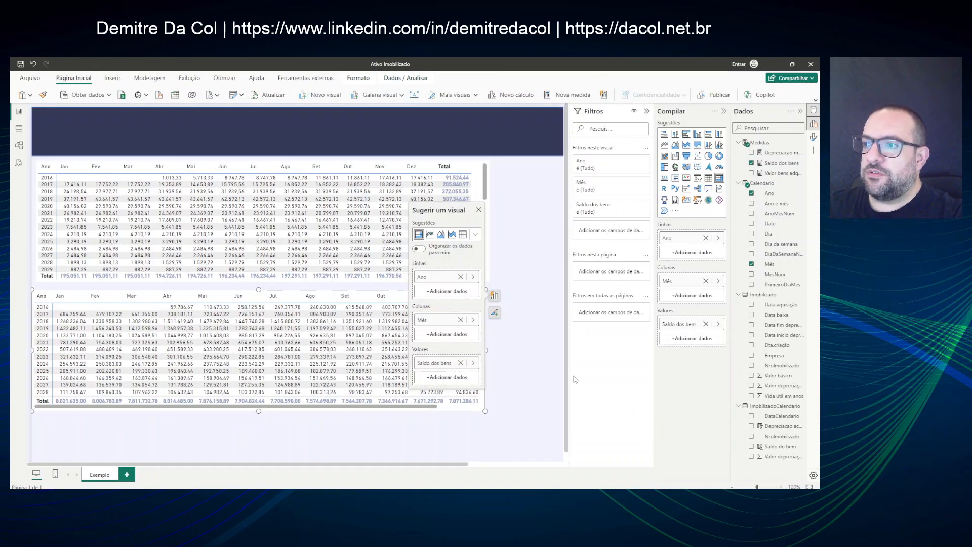
click(349, 287)
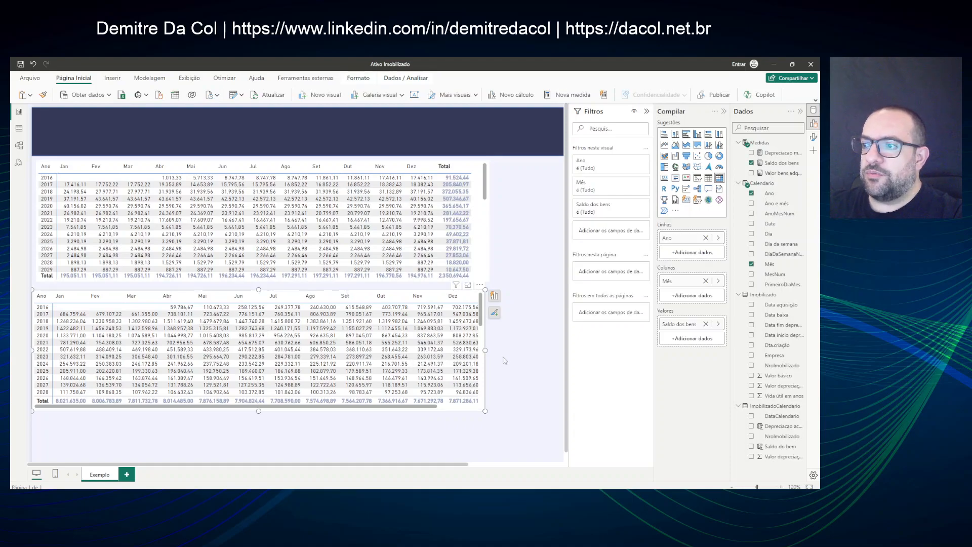
Widen the lower matrix until its Total column fits and lengthen it to show rows through 2034.
drag(485, 350, 538, 350)
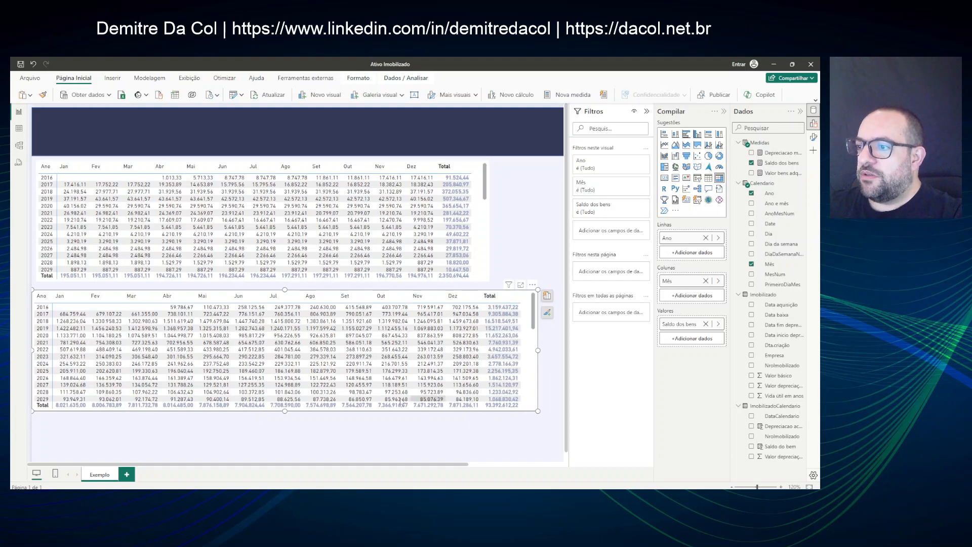
drag(285, 411, 284, 446)
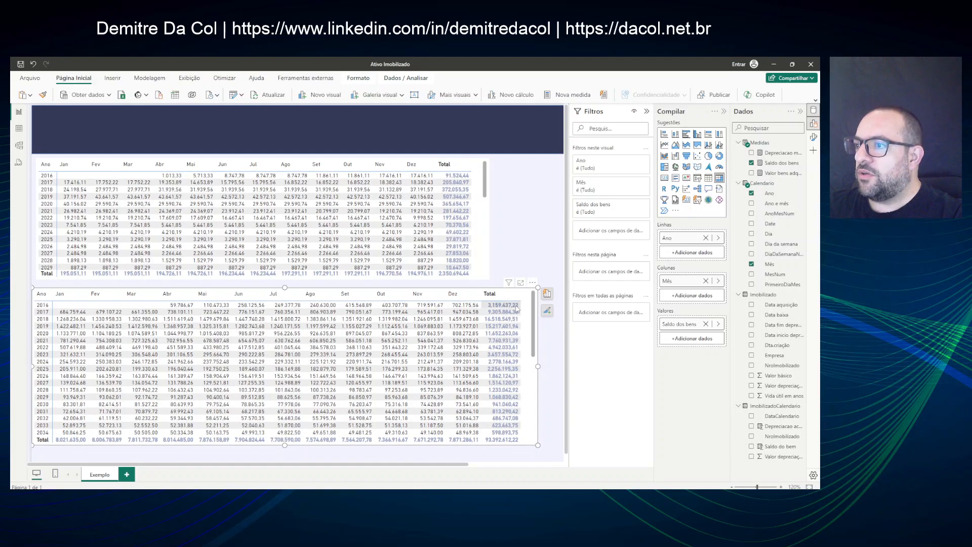
Open the Saldo dos bens measure and try adding a LASTDATE filter after the USERELATIONSHIP function.
click(780, 162)
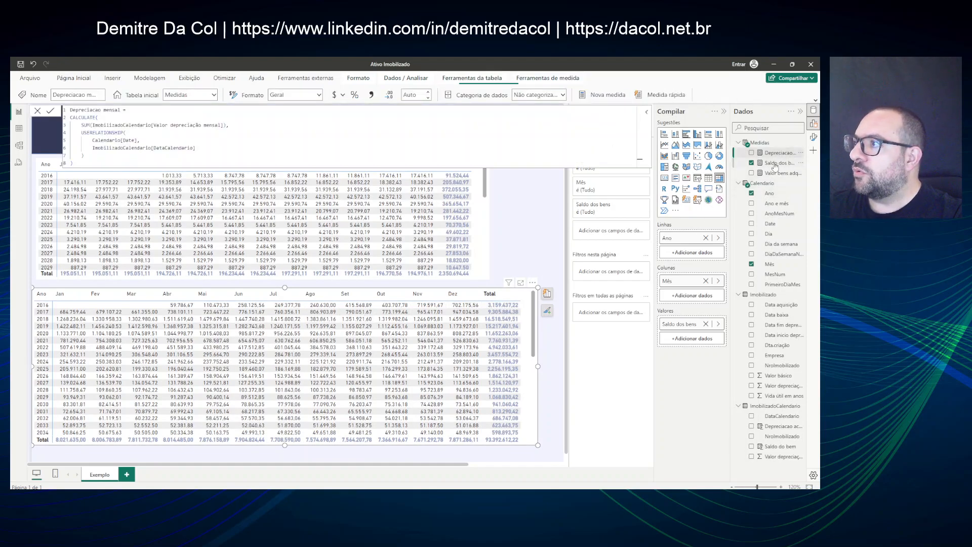
click(157, 155)
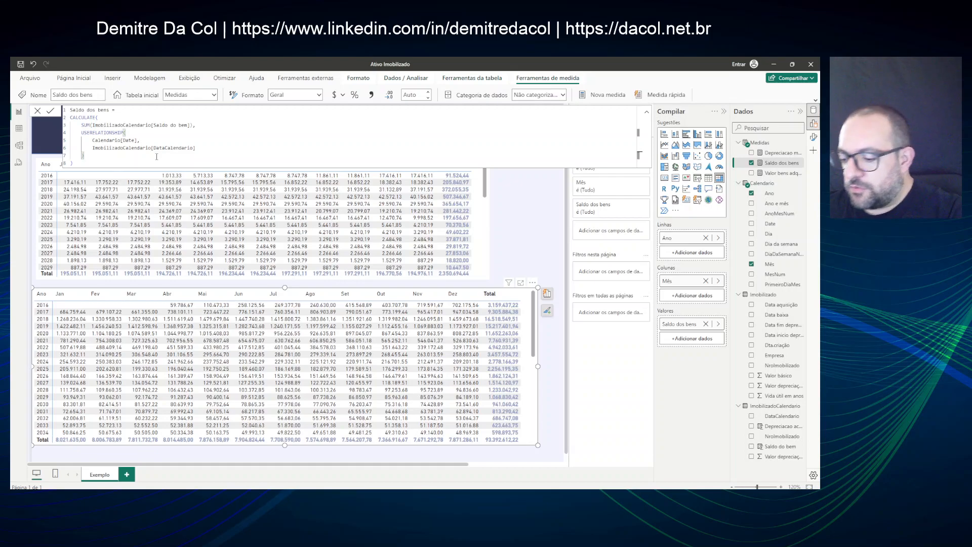
text(,)
key(Return)
text(LA)
key(Tab)
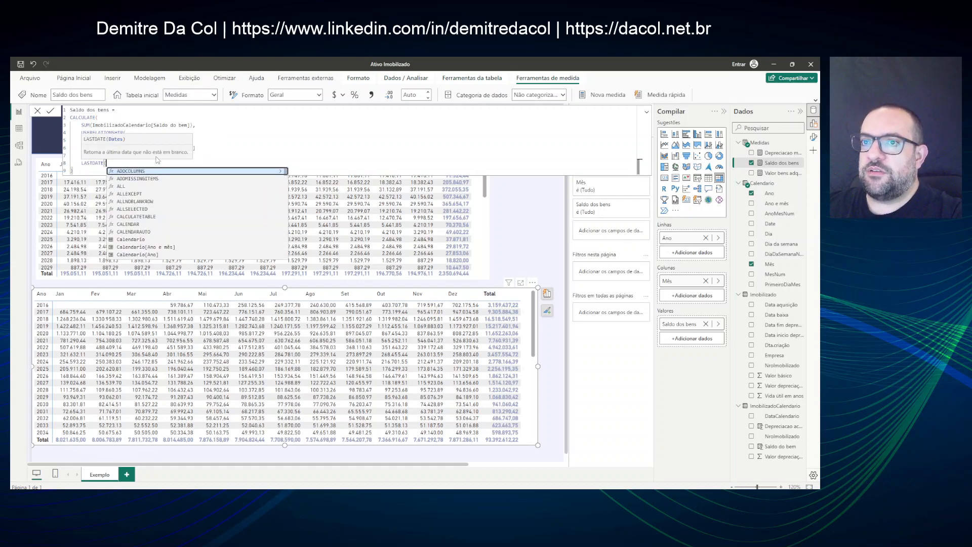
Give LASTDATE the Calendario[Date] column, close the function and commit the measure.
text(CALEN)
key(Down)
key(Down)
key(Down)
key(Down)
key(Down)
key(Down)
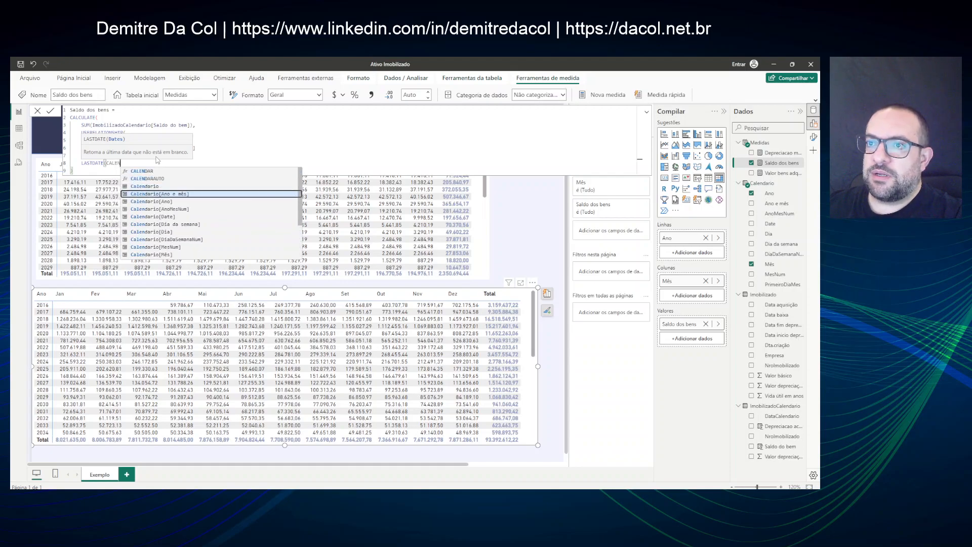
key(Tab)
text())
key(Return)
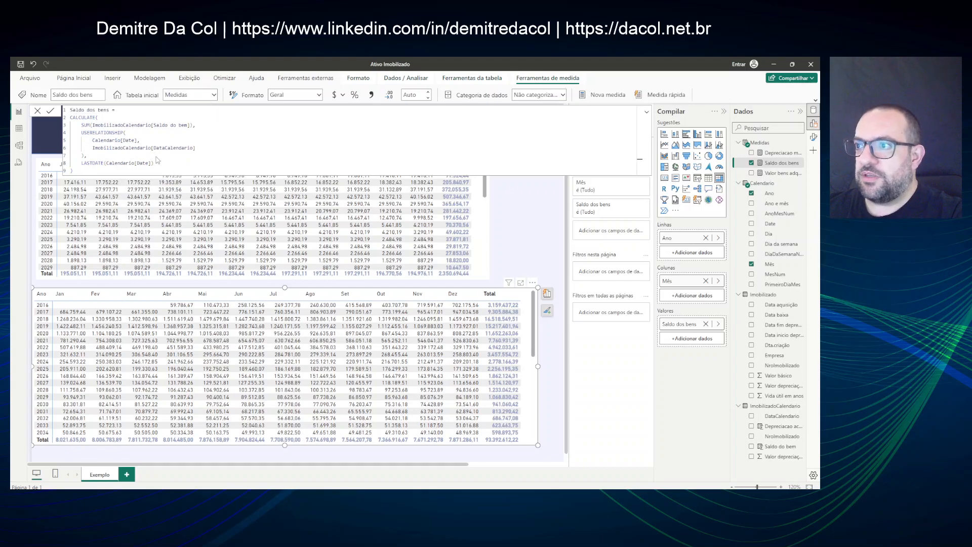
Remove the LASTDATE filter and its preceding comma from the Saldo dos bens measure, and commit the formula.
click(112, 158)
key(Left)
key(shift+Down)
key(shift+End)
key(Delete)
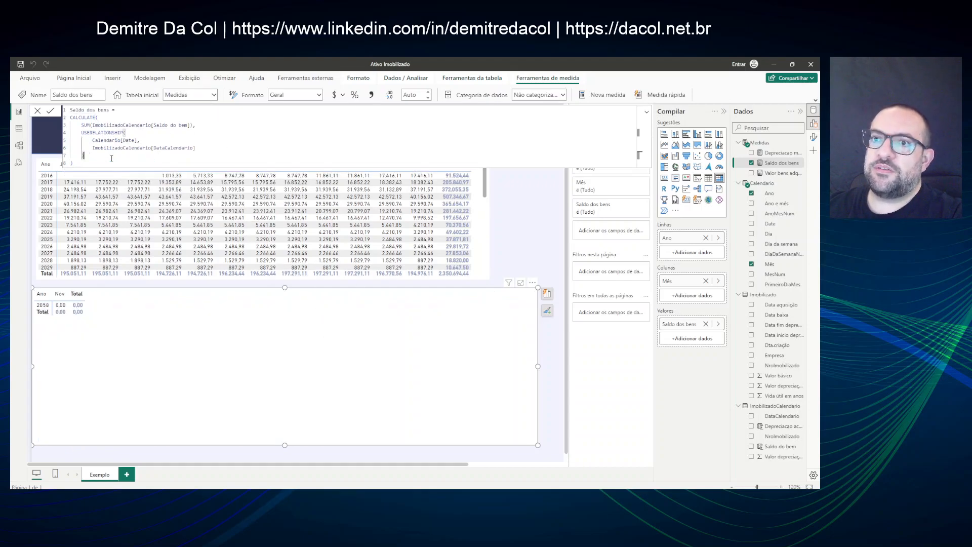
key(ctrl+Home)
key(End)
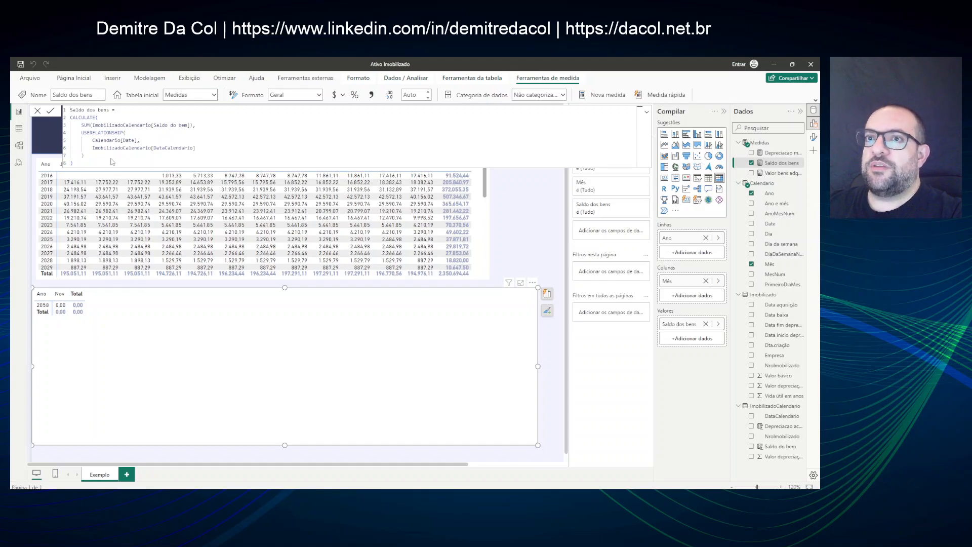
key(Return)
Add a LASTNONBLANK filter after USERELATIONSHIP in the Saldo dos bens measure, with Calendario[Date] as its column.
click(112, 158)
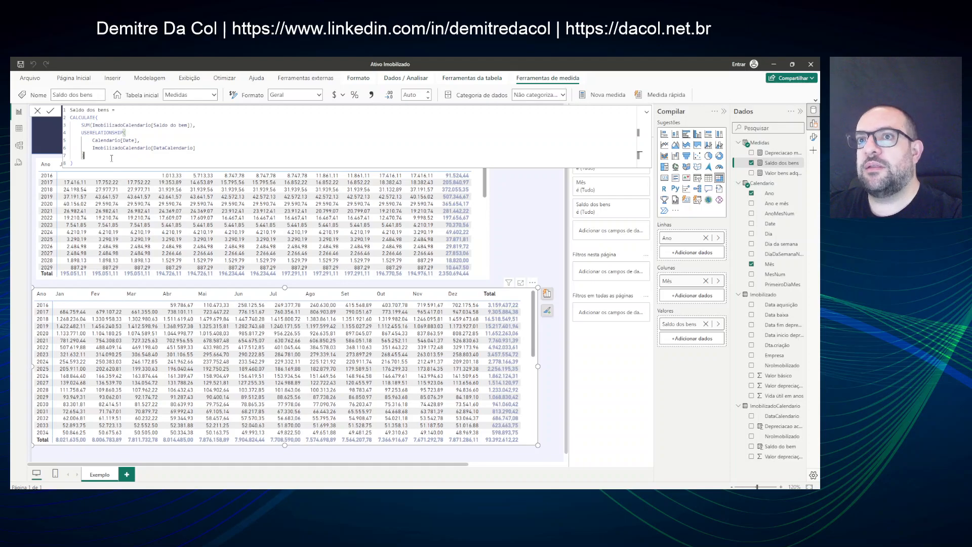
text(,)
key(shift+Return)
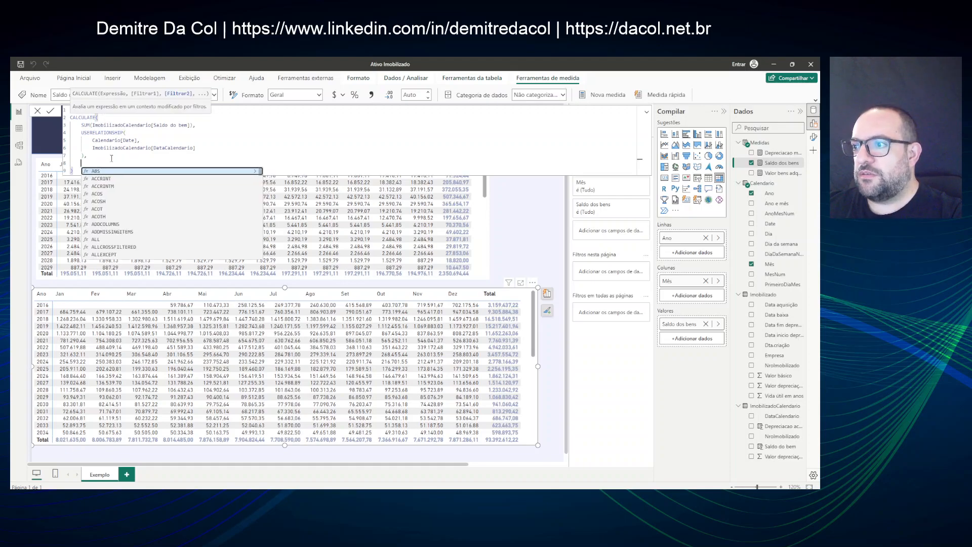
text(LASTNO)
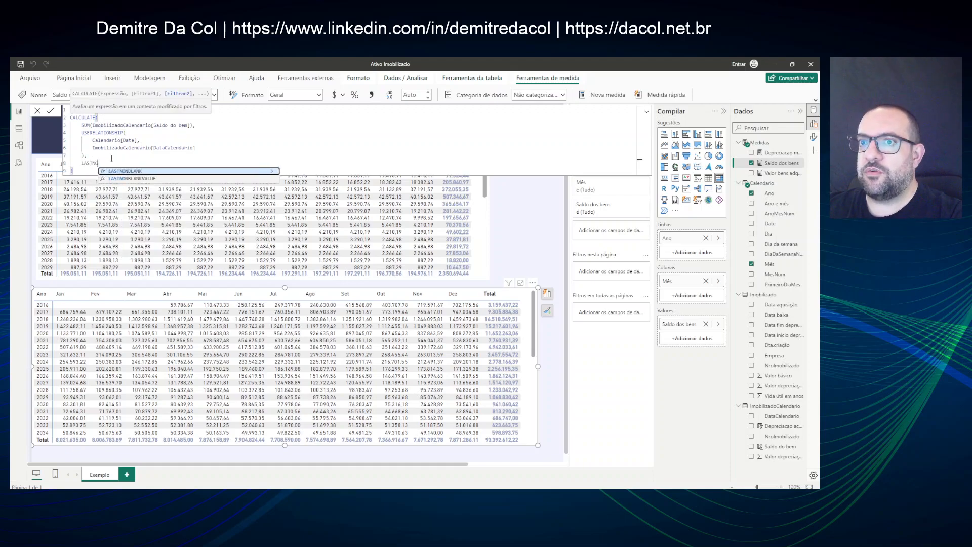
text(NBLANK(CALEN)
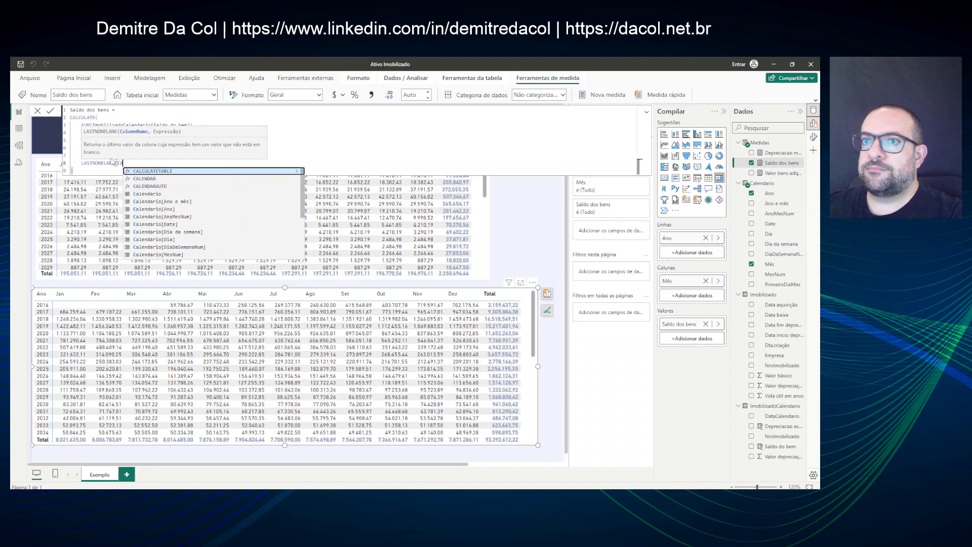
key(Down)
key(Down)
key(Down)
key(Down)
key(Down)
key(Down)
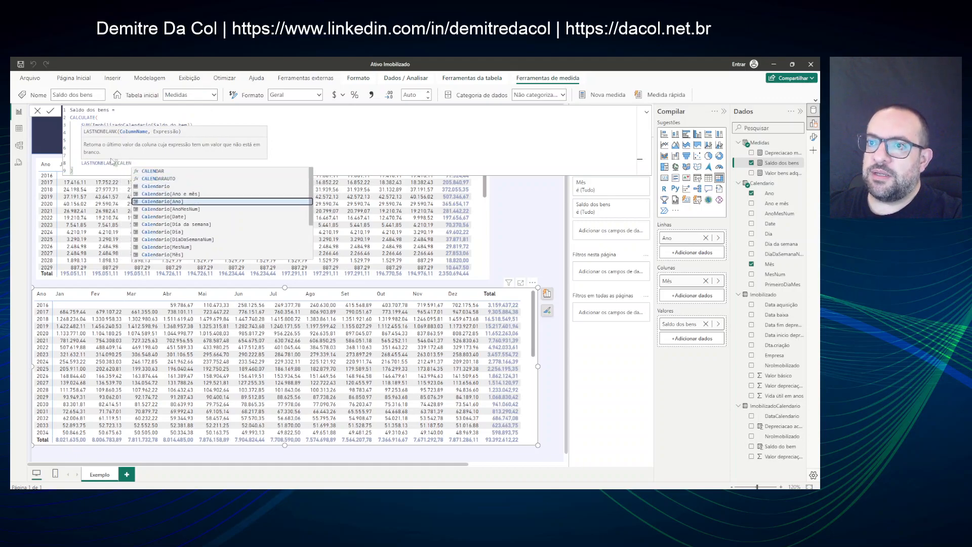
key(Tab)
text(, )
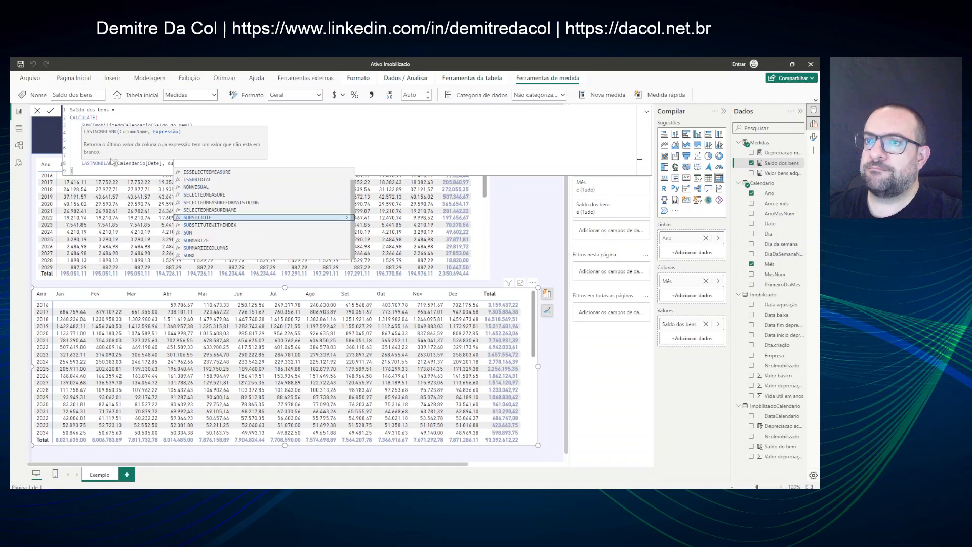
Give LASTNONBLANK the expression SUM(ImobilizadoCalendario[Saldo do bem]), close the function and commit the measure.
text(sum)
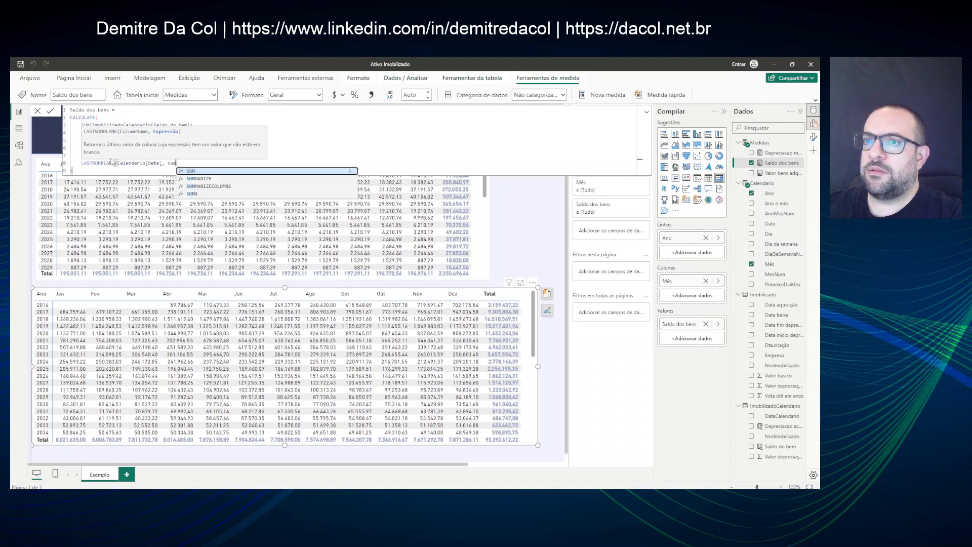
key(Tab)
key(Escape)
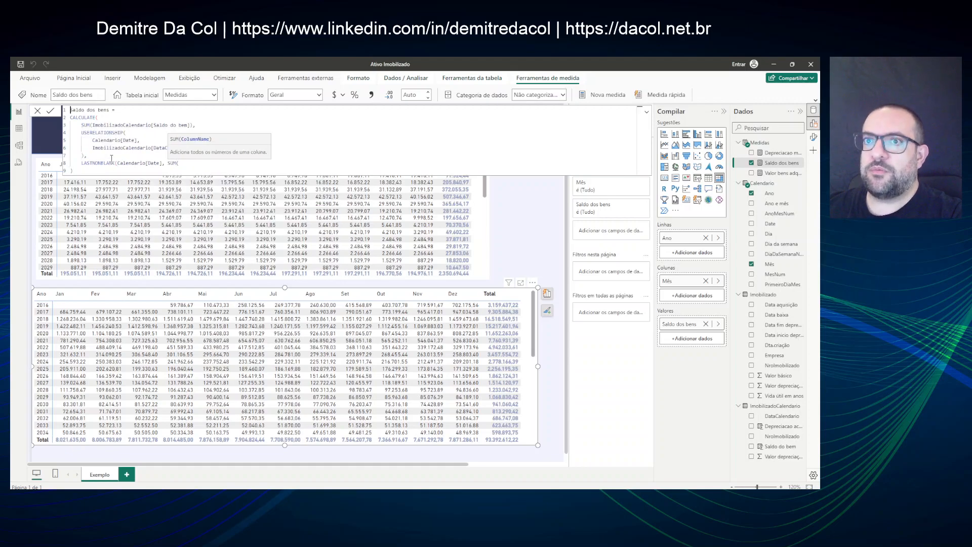
key(Escape)
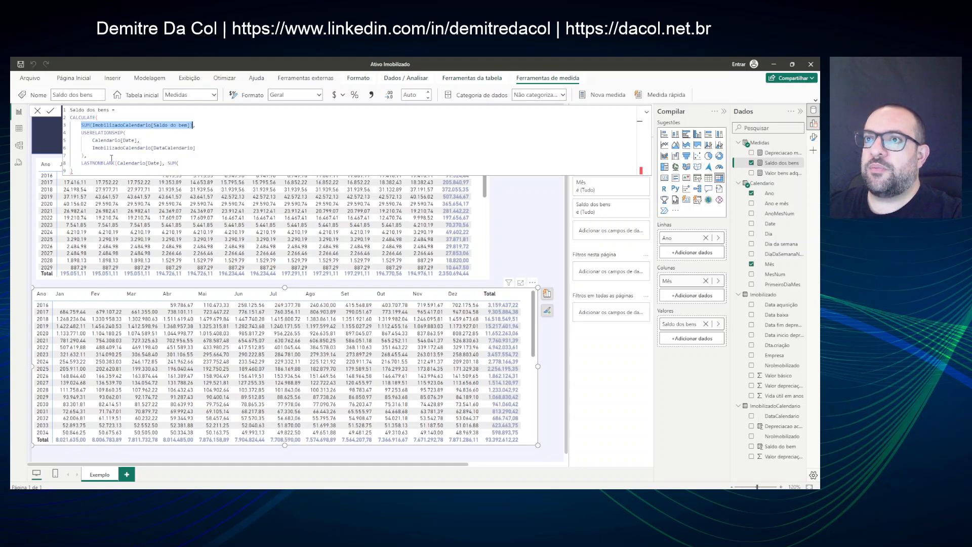
key(ctrl+shift+Left)
key(ctrl+shift+Left)
text(SUM(ImobilizadoCalendario[Saldo do bem]))
text())
key(Return)
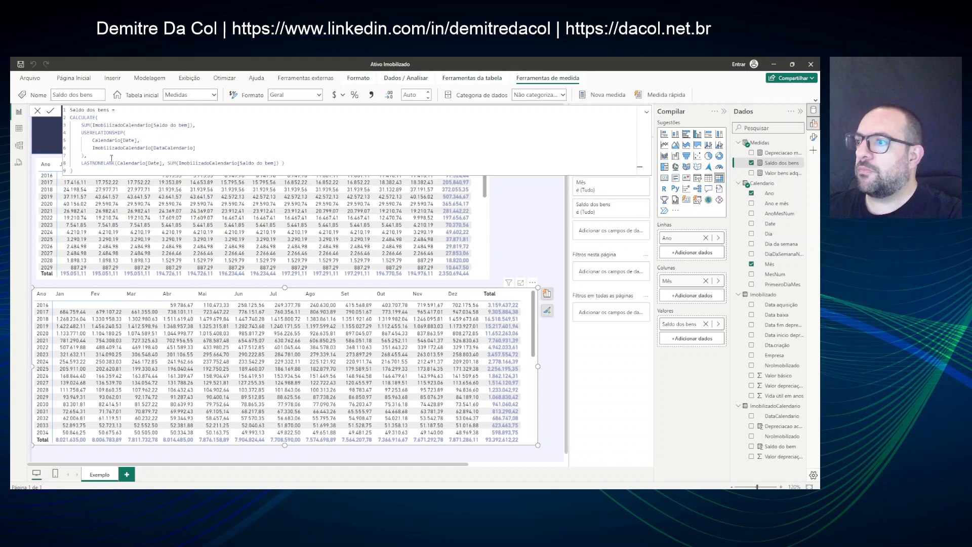
Remove the LASTNONBLANK filter and its preceding comma from the Saldo dos bens measure, and commit the formula.
click(228, 152)
key(Left)
key(shift+Down)
key(shift+End)
key(Delete)
key(Return)
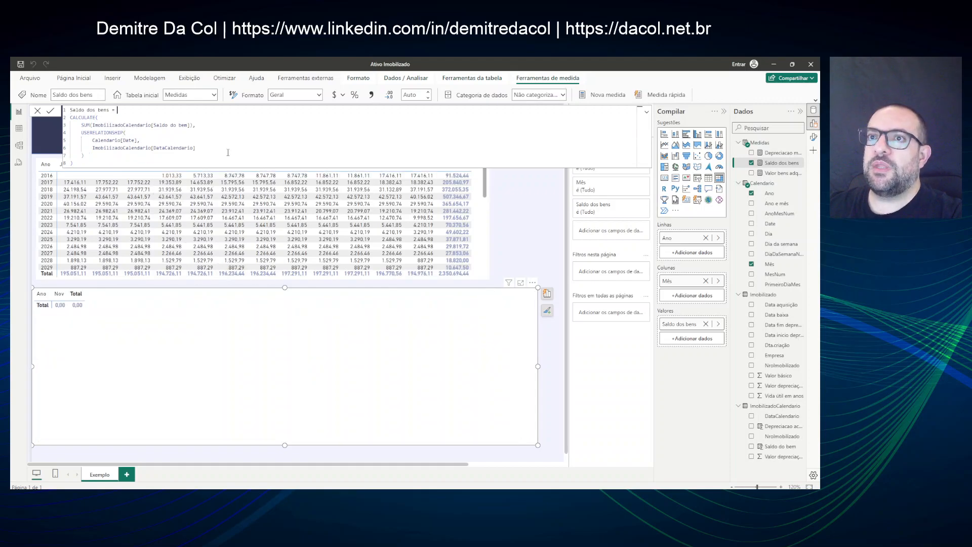
Open a new filter argument on its own line after the USERELATIONSHIP function.
key(Down)
key(Down)
key(Down)
key(Down)
key(Down)
key(Down)
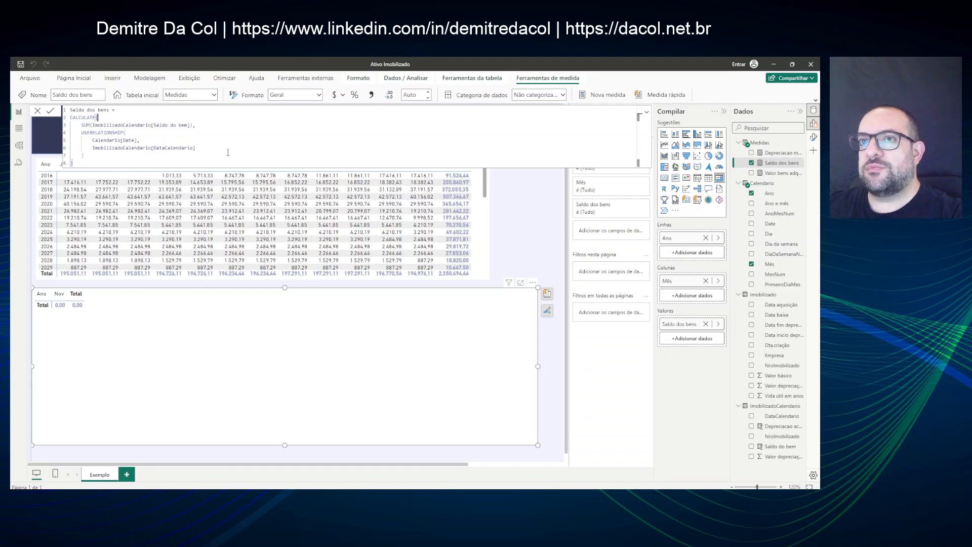
text(,)
key(shift+Return)
text(las)
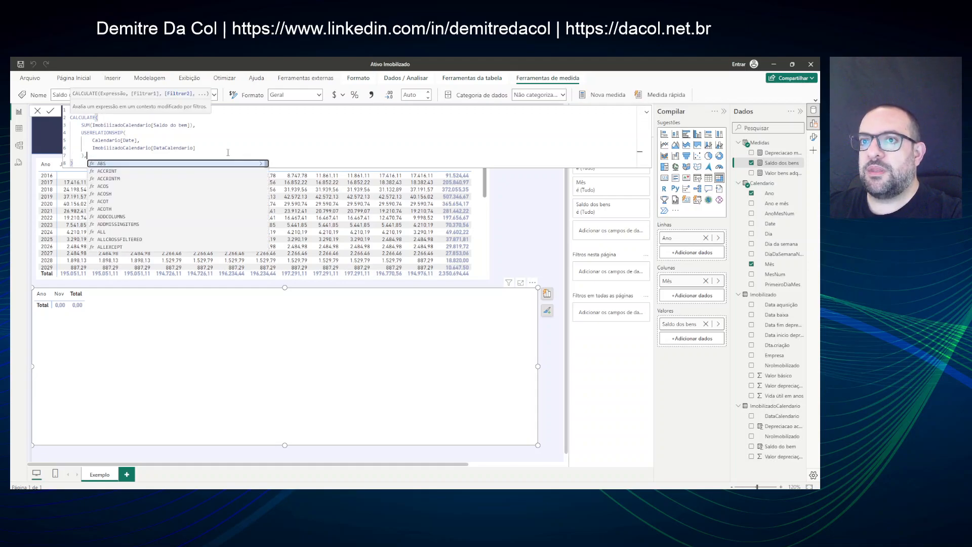
key(BackSpace)
key(BackSpace)
key(BackSpace)
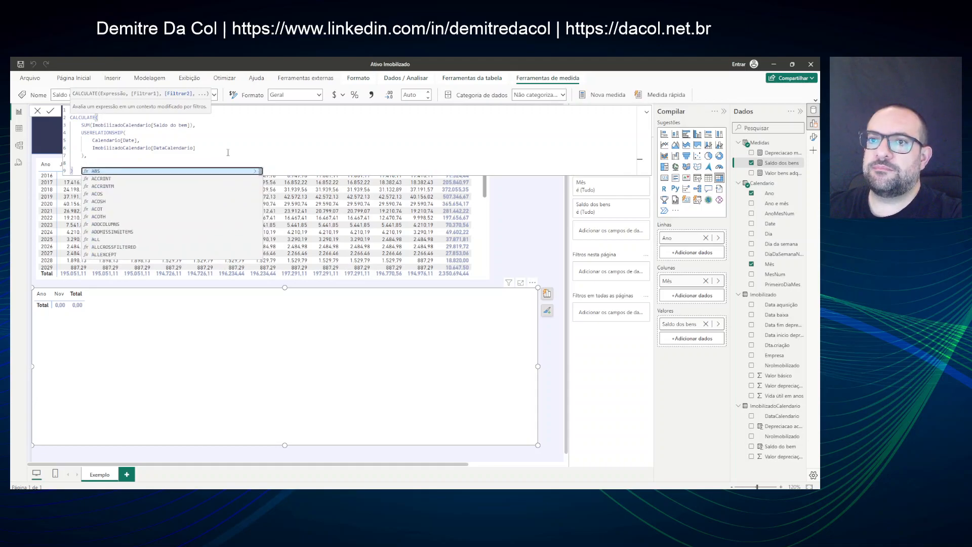
Try a STARTOFMONTH filter on Calendario[Date] in the Saldo dos bens measure and commit it.
text(month)
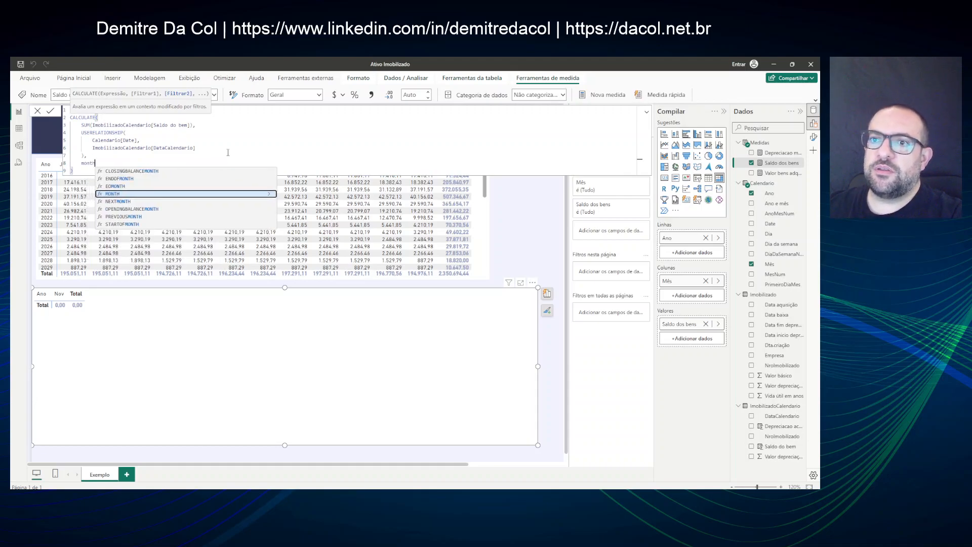
key(Down)
key(Down)
key(Down)
key(Down)
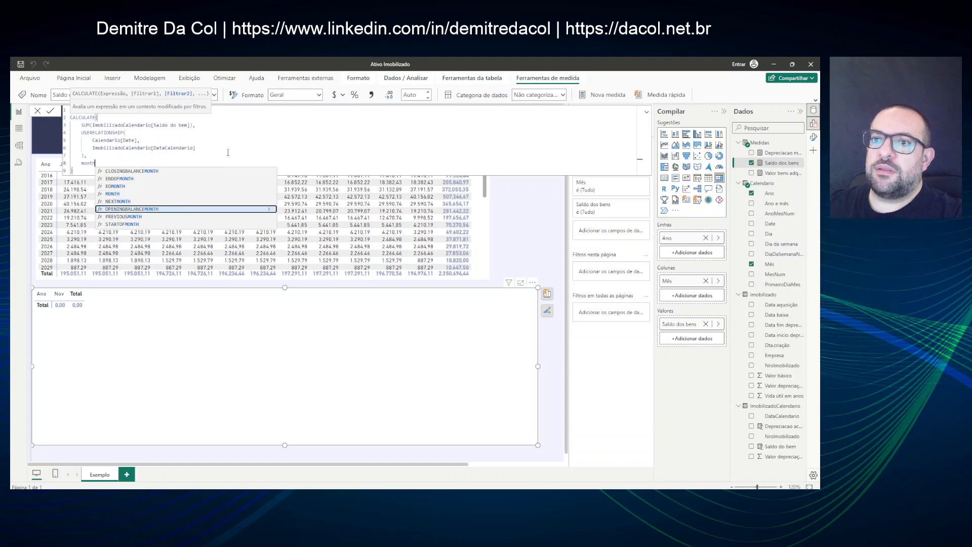
key(Tab)
text(calendario)
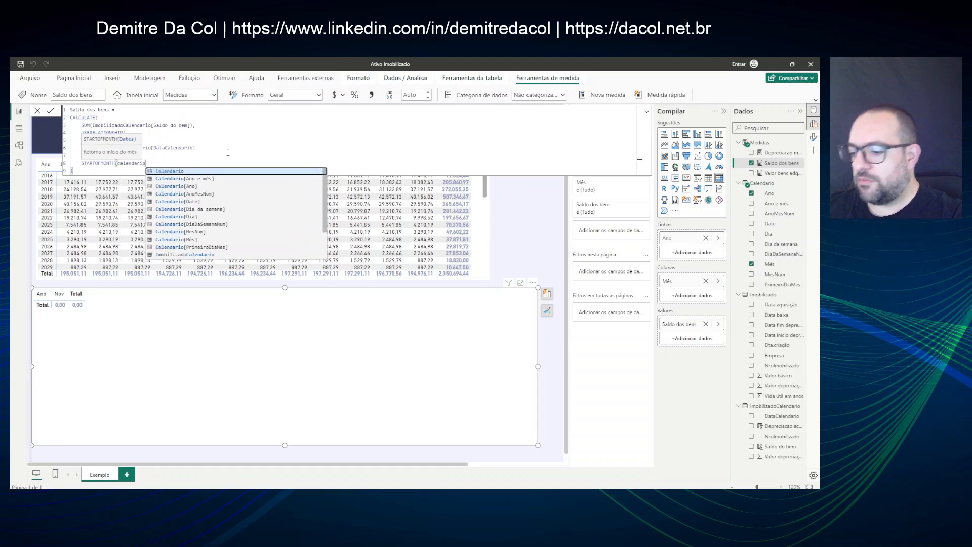
text([Date])
key(Tab)
text())
key(Return)
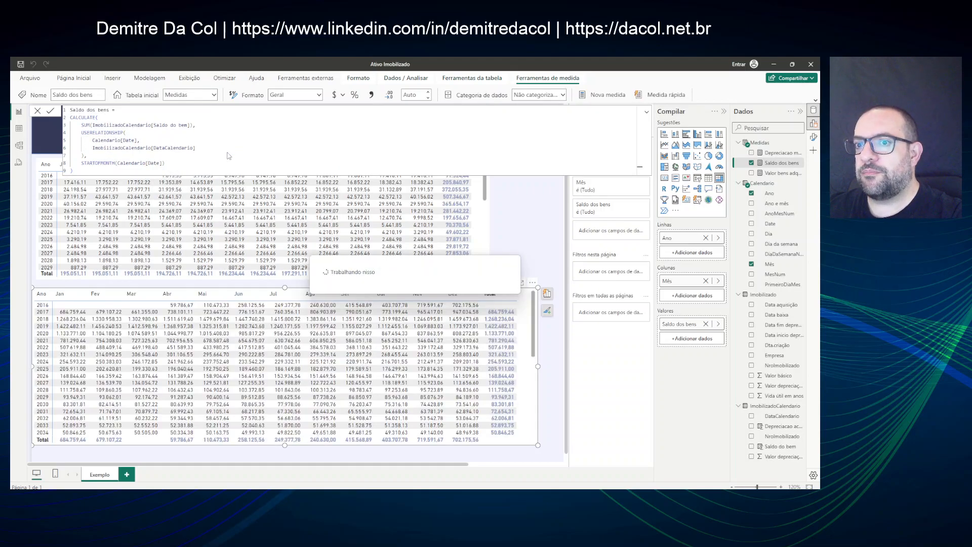
Remove the STARTOFMONTH filter and its preceding comma from the Saldo dos bens formula.
click(84, 156)
double_click(88, 162)
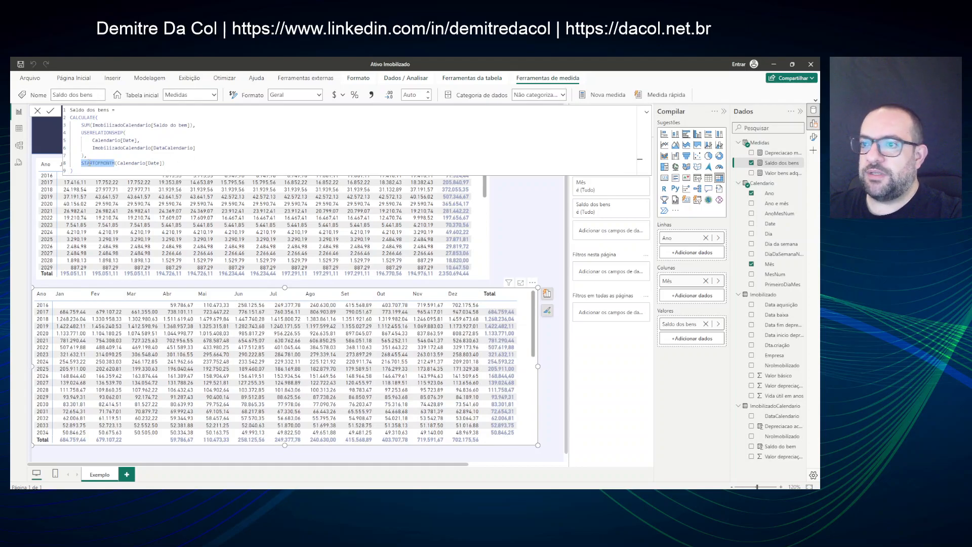
key(Escape)
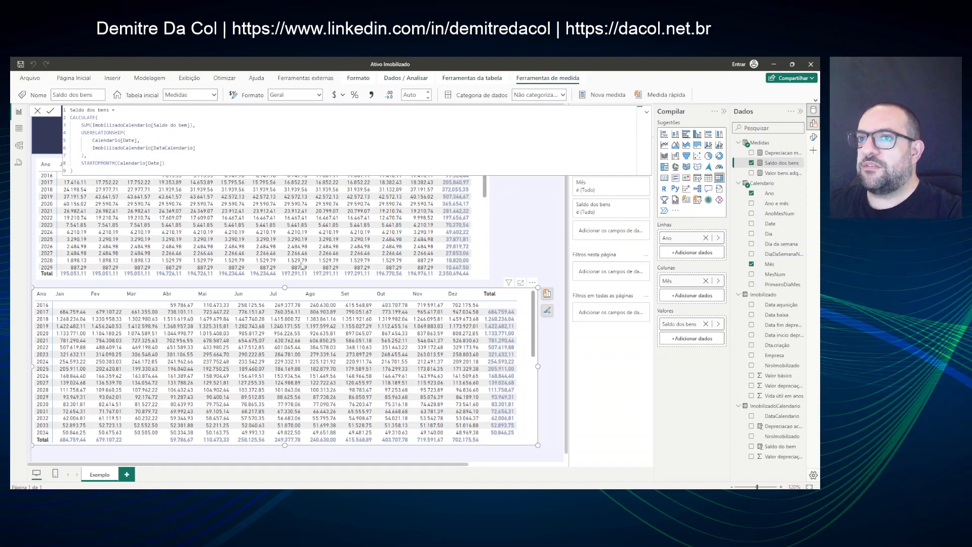
double_click(99, 162)
key(shift+End)
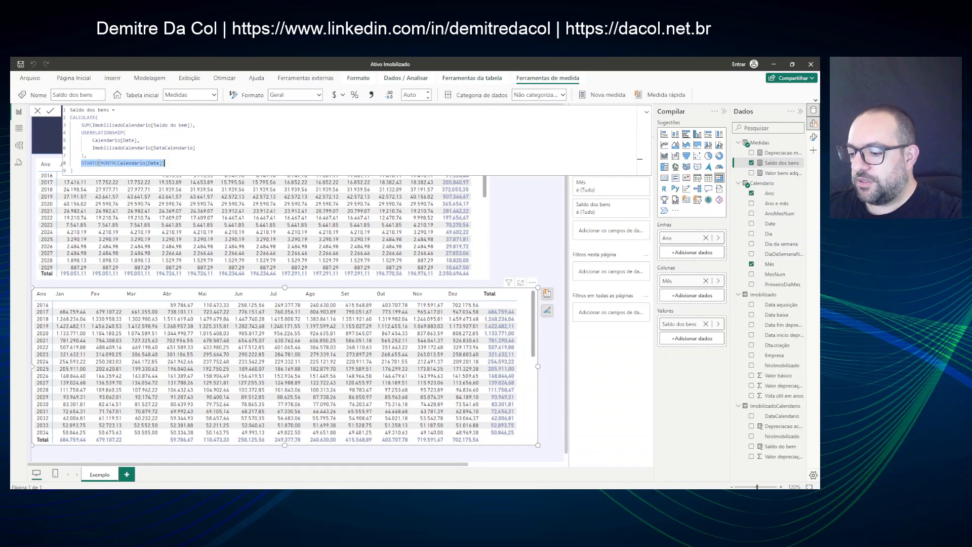
text(last)
key(BackSpace)
key(BackSpace)
key(BackSpace)
key(BackSpace)
key(BackSpace)
key(BackSpace)
key(BackSpace)
key(BackSpace)
key(BackSpace)
key(BackSpace)
key(BackSpace)
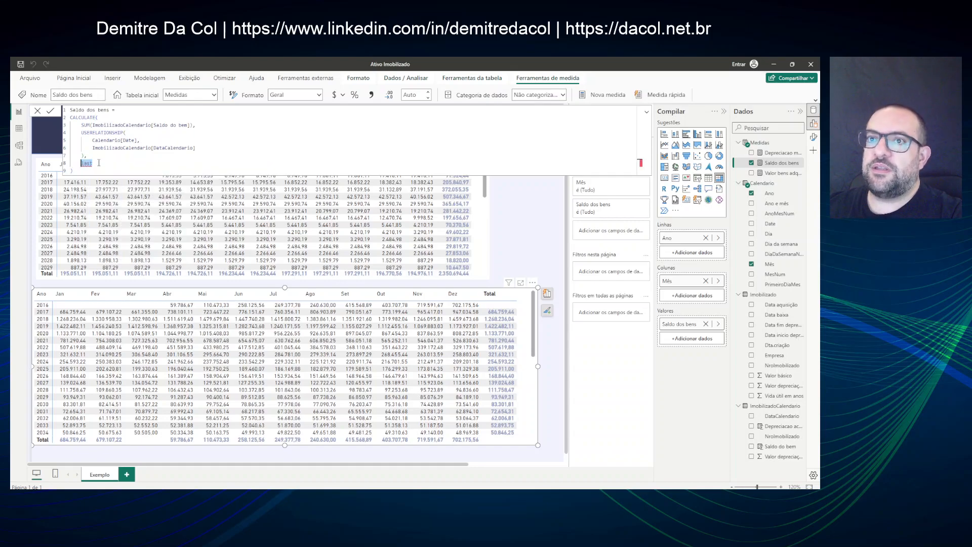
Insert three blank lines between the measure name and the CALCULATE function to make room for variables.
key(ctrl+Home)
key(End)
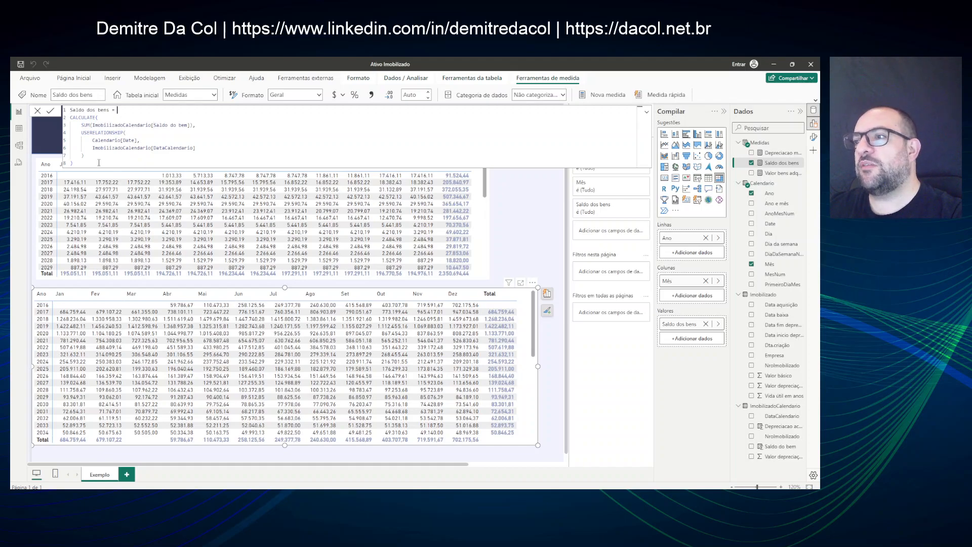
key(shift+Return)
key(shift+Return)
key(Up)
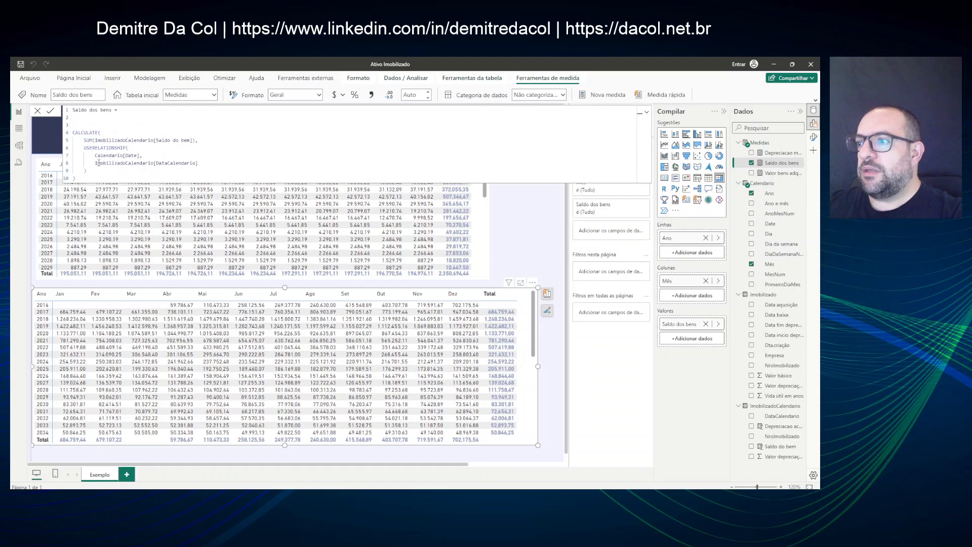
key(Down)
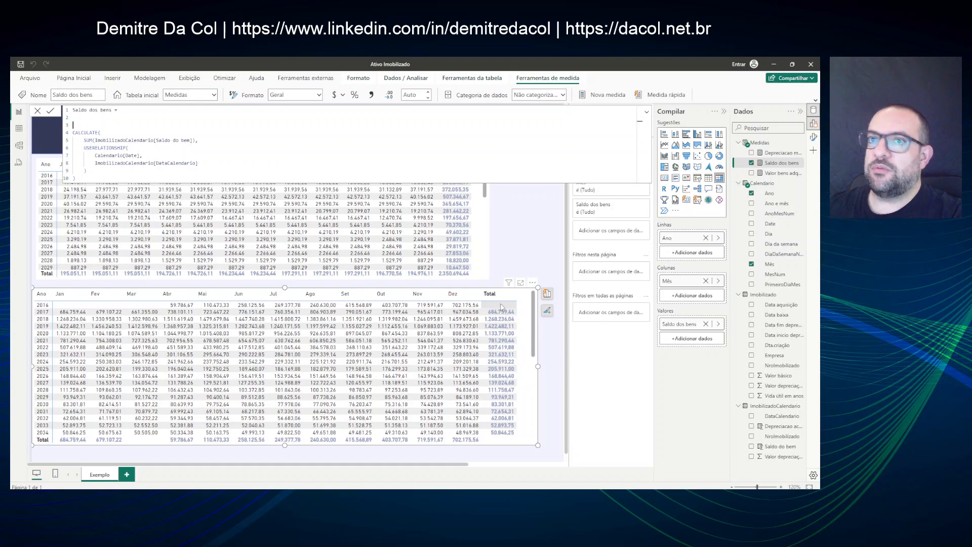
key(Return)
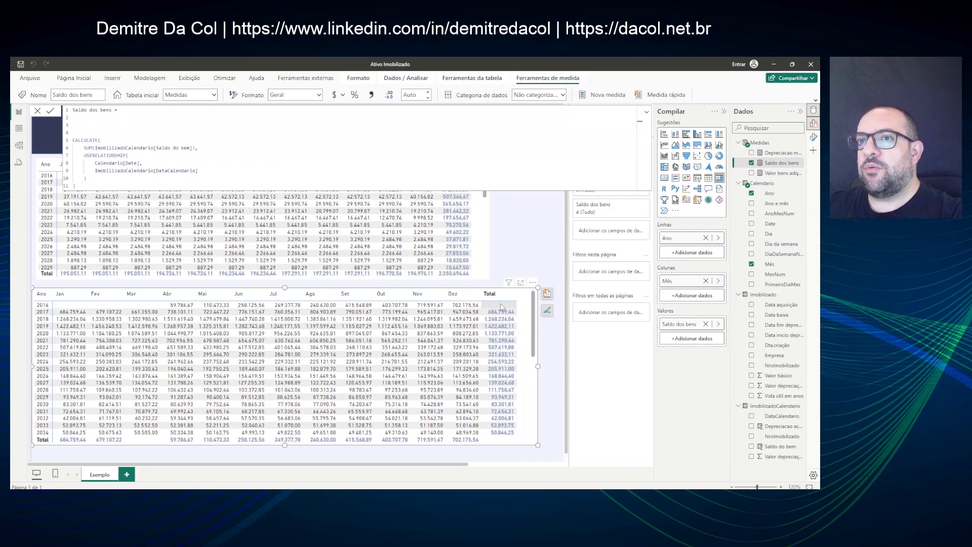
key(Up)
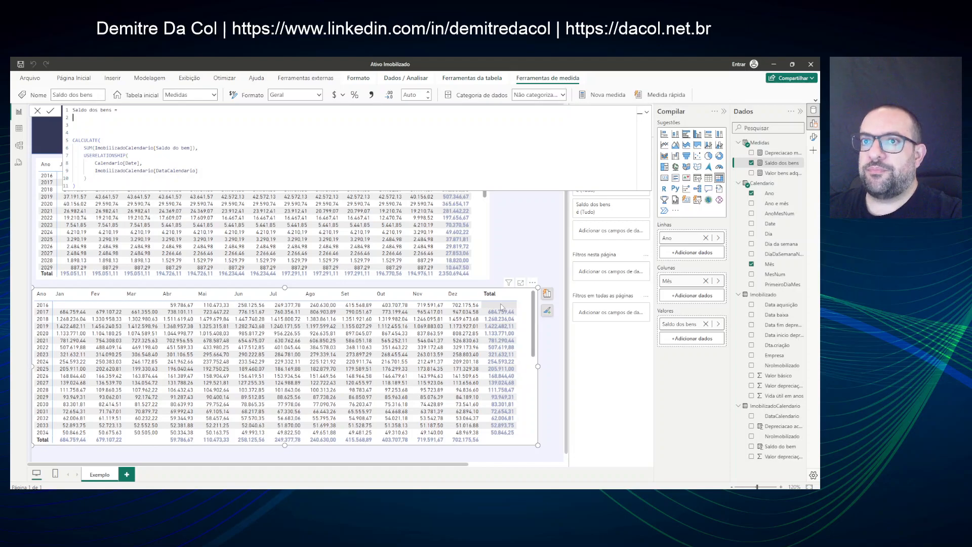
Declare a variable dataInicio as MIN(Calendario[Date]) beneath the measure name.
text(VAR)
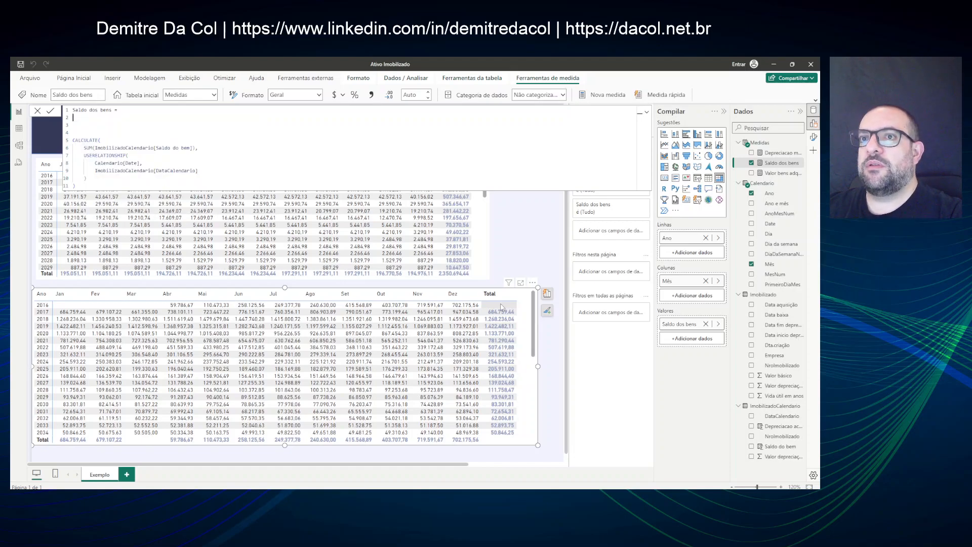
text( dataInicio)
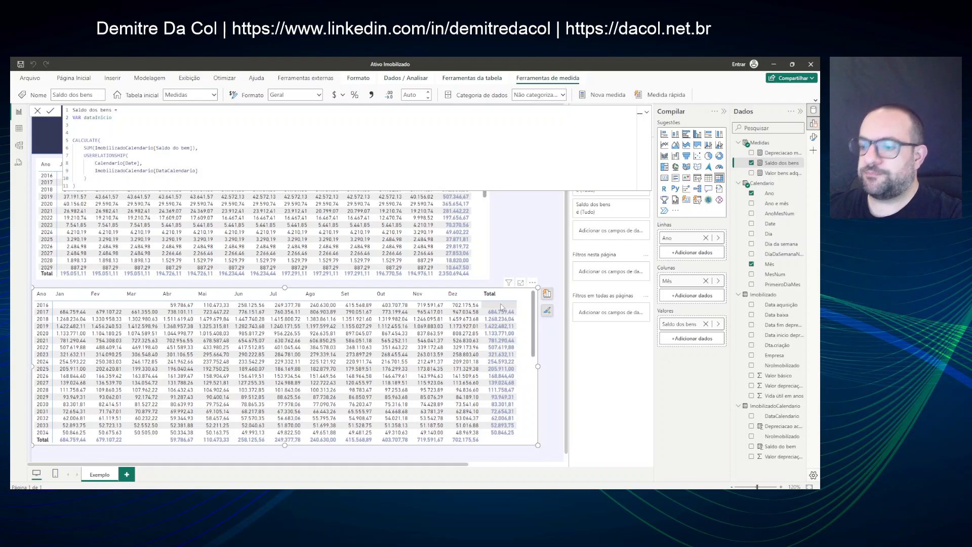
text( = M)
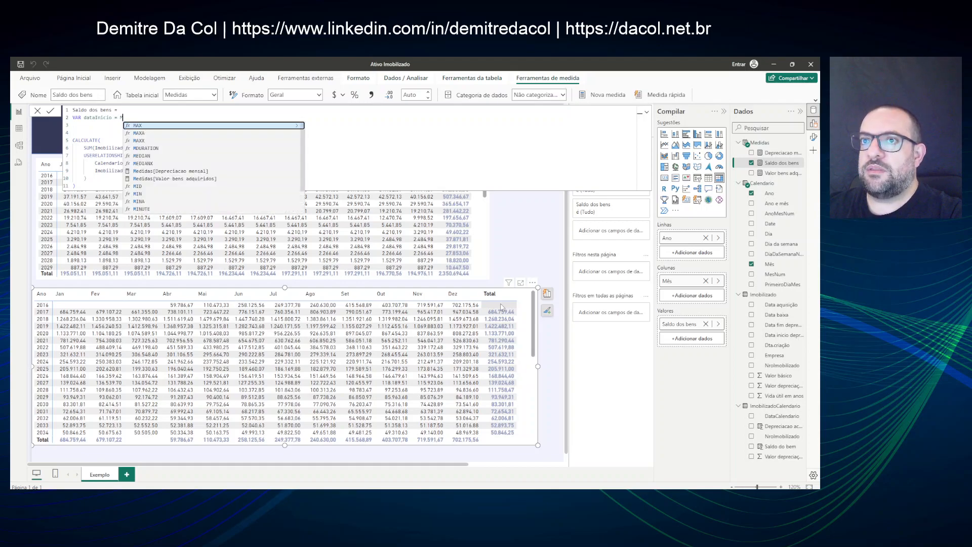
text(IN(CALEN)
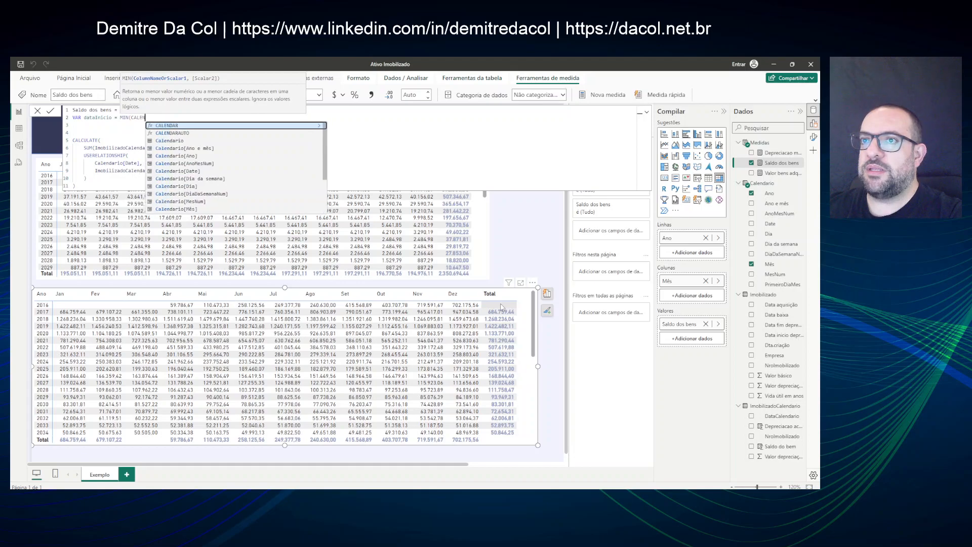
key(Down)
key(Down)
key(Down)
key(Down)
key(Down)
key(Down)
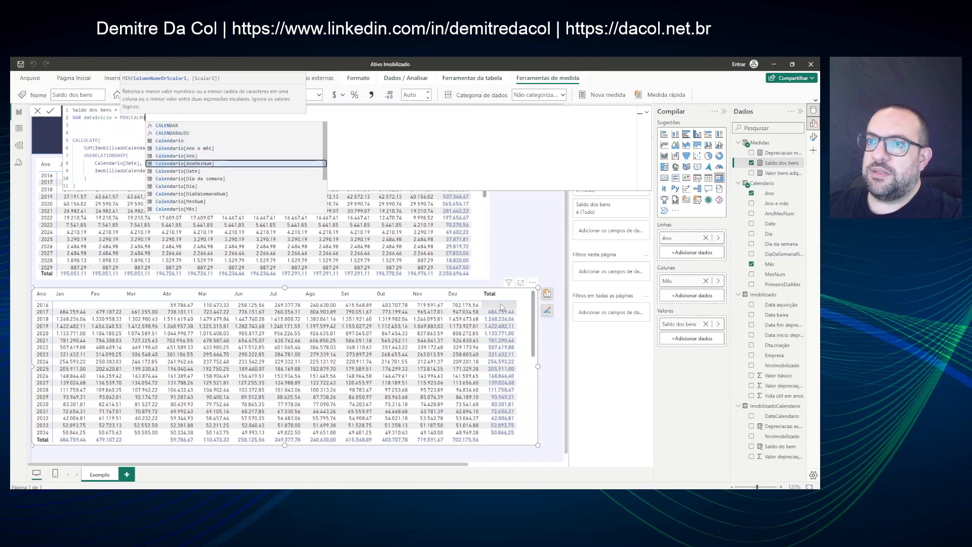
key(Tab)
text())
Duplicate the dataInicio declaration on the line below it and rename the copied variable dataFim.
key(shift+Home)
key(ctrl+c)
key(End)
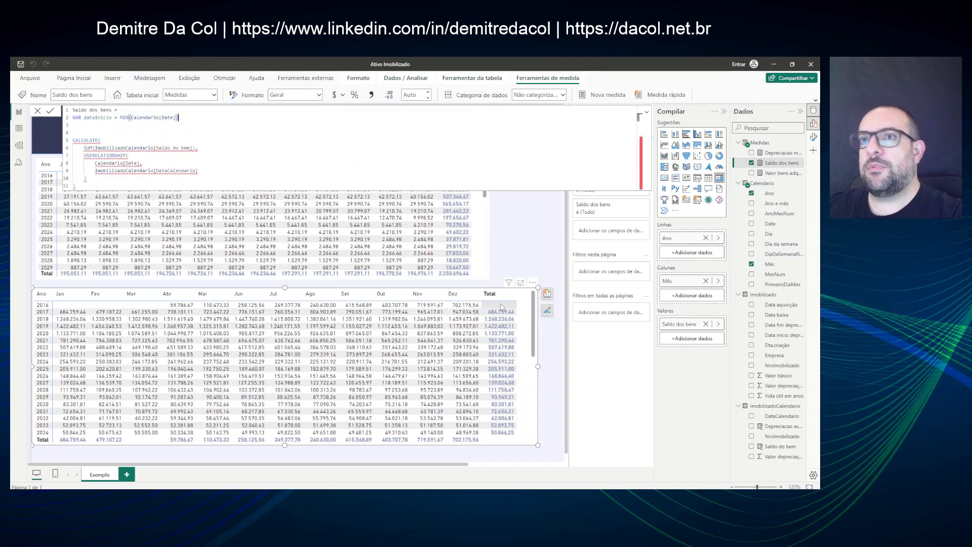
key(shift+Return)
key(ctrl+v)
key(Home)
key(ctrl+Right)
key(Right)
key(Right)
key(Right)
key(Right)
key(Right)
key(ctrl+shift+Right)
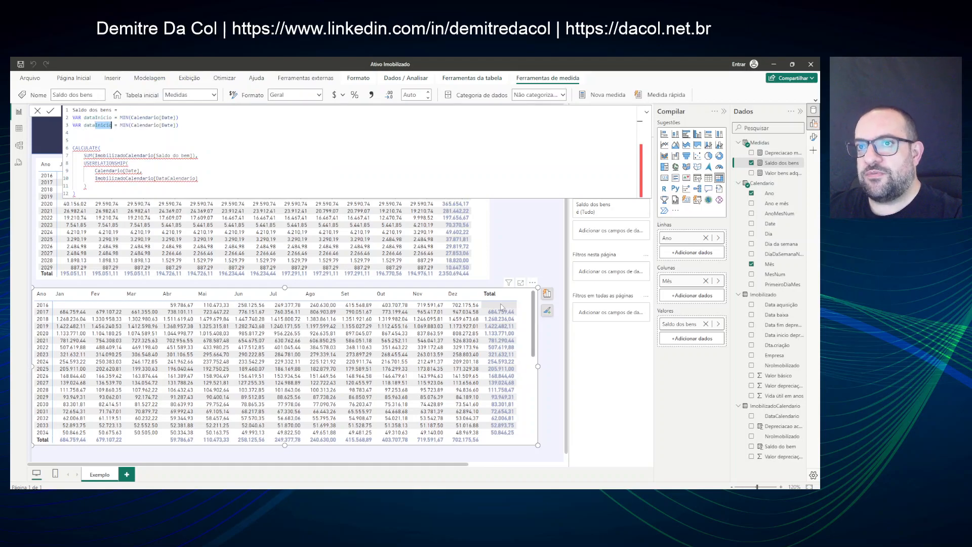
text(Fim)
key(BackSpace)
key(BackSpace)
text(im)
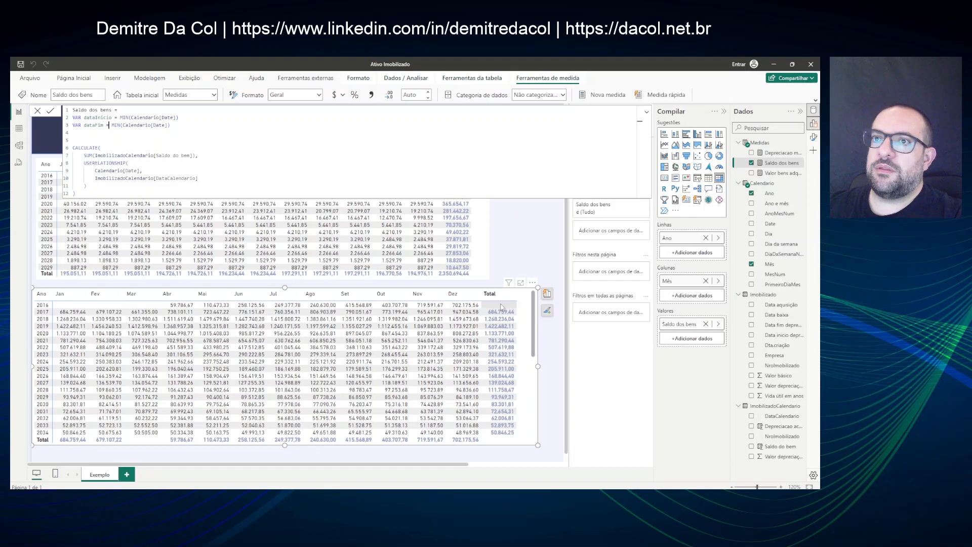
Change the function in the dataFim declaration to MAX.
key(Right)
key(Right)
key(Right)
key(ctrl+shift+Right)
text(MAX)
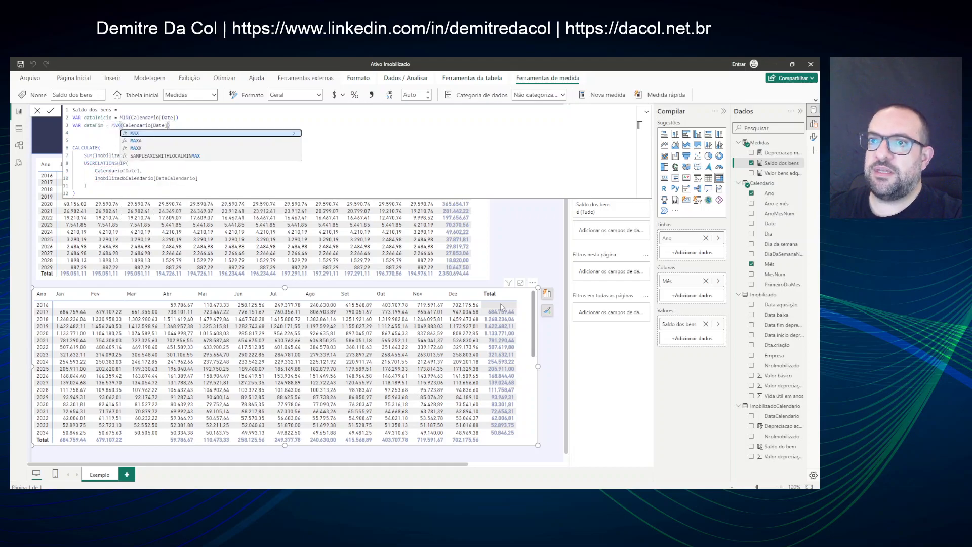
key(Escape)
Add a RETURN line above the CALCULATE block and indent the block beneath it.
key(Down)
key(Down)
text(RELAT)
key(BackSpace)
key(BackSpace)
text(TURN)
key(Escape)
key(Down)
key(Home)
key(ctrl+shift+End)
key(Tab)
Add a DATESBETWEEN filter after the USERELATIONSHIP argument, with Calendario[Date] as its dates column.
key(Up)
text(),)
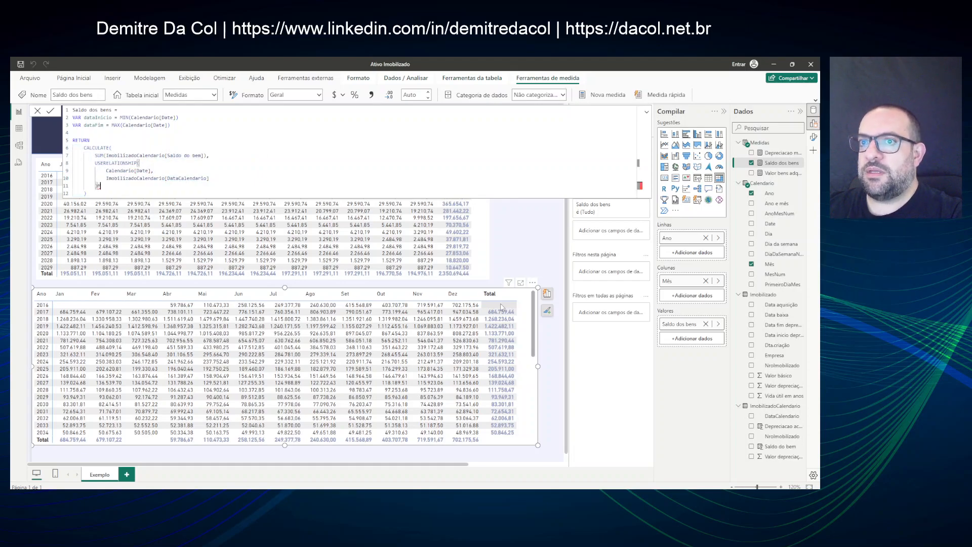
key(shift+Return)
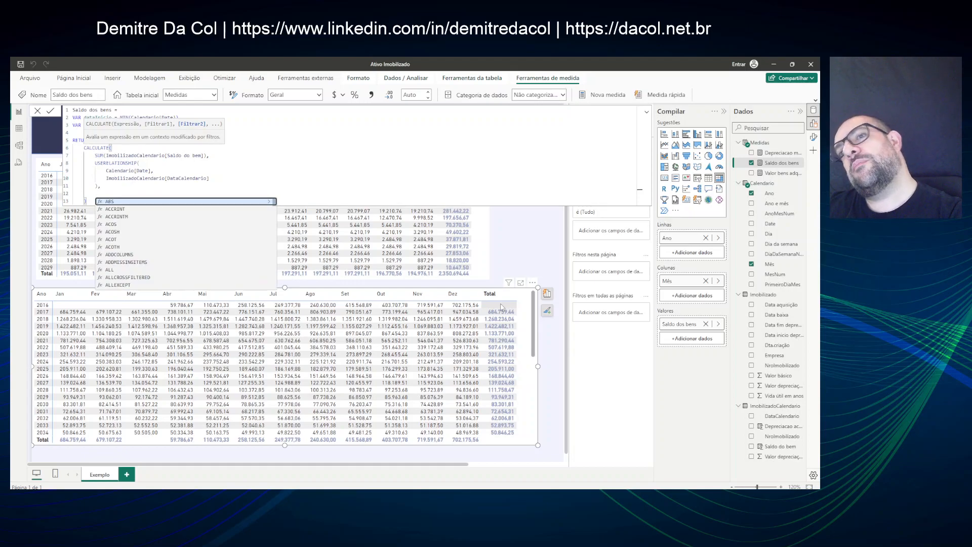
text(DATESBETWEEN()
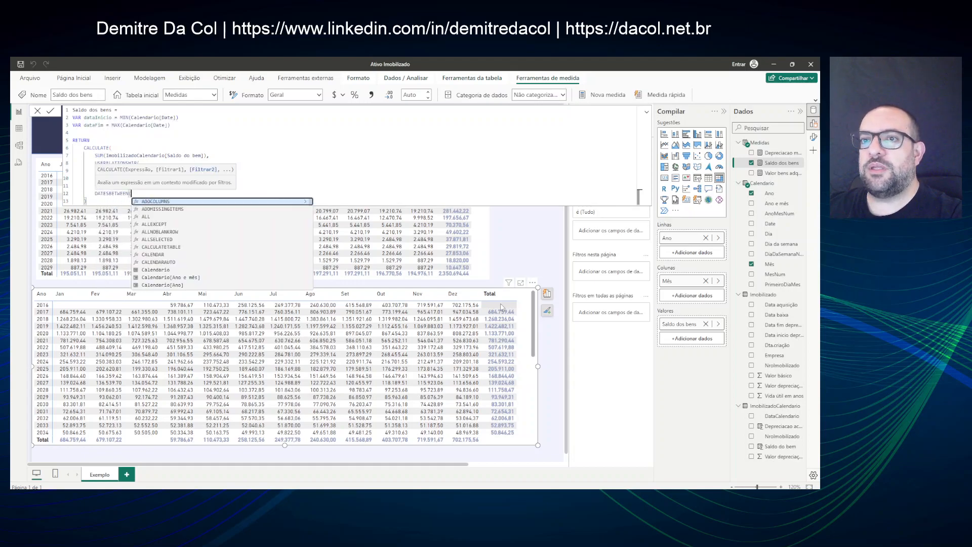
key(shift+Return)
text(CALL)
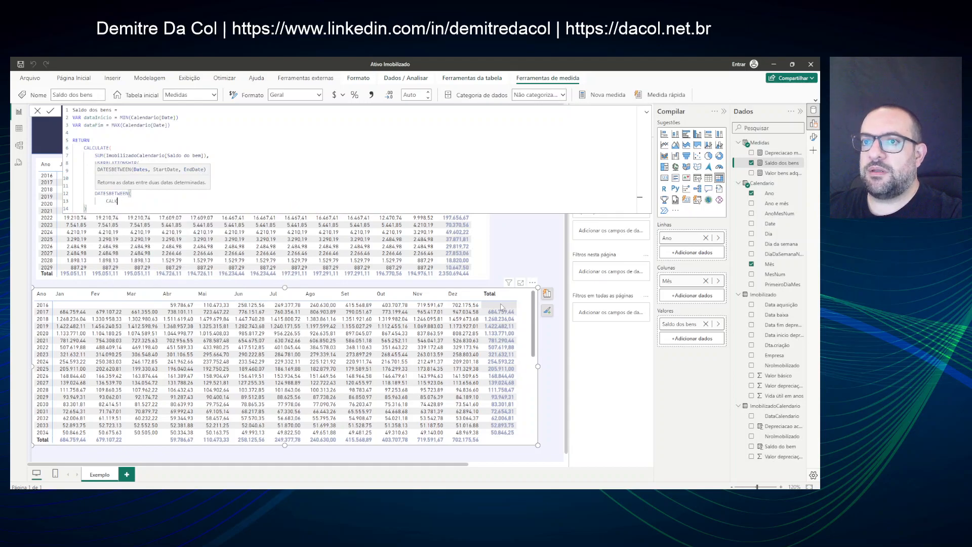
text(E)
key(BackSpace)
key(BackSpace)
text(E)
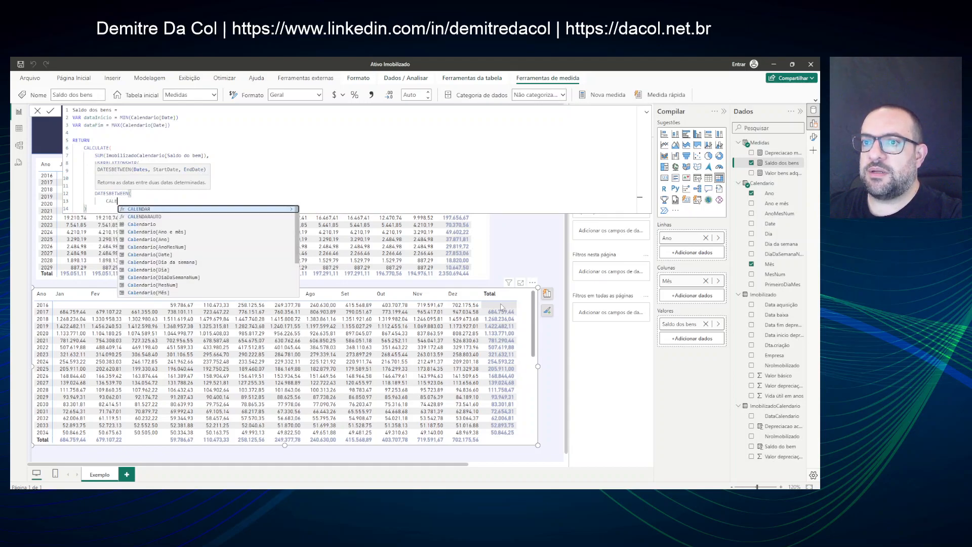
key(Down)
key(Down)
key(Down)
key(Down)
key(Down)
key(Down)
key(Down)
key(Down)
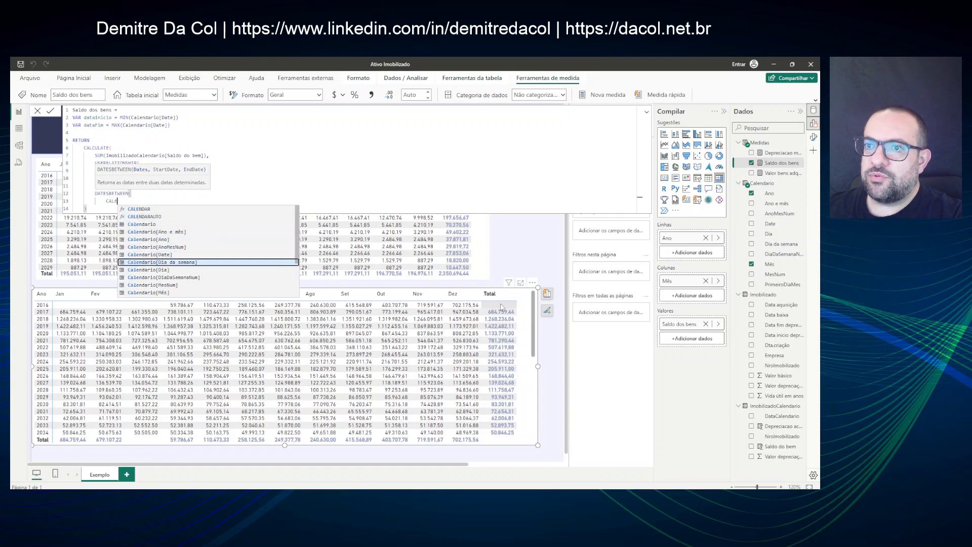
key(Up)
key(Up)
key(Tab)
Complete DATESBETWEEN with dataInicio as the start date and dataFim as the end date, and apply the formula.
text(,)
key(Return)
text(dataInicio)
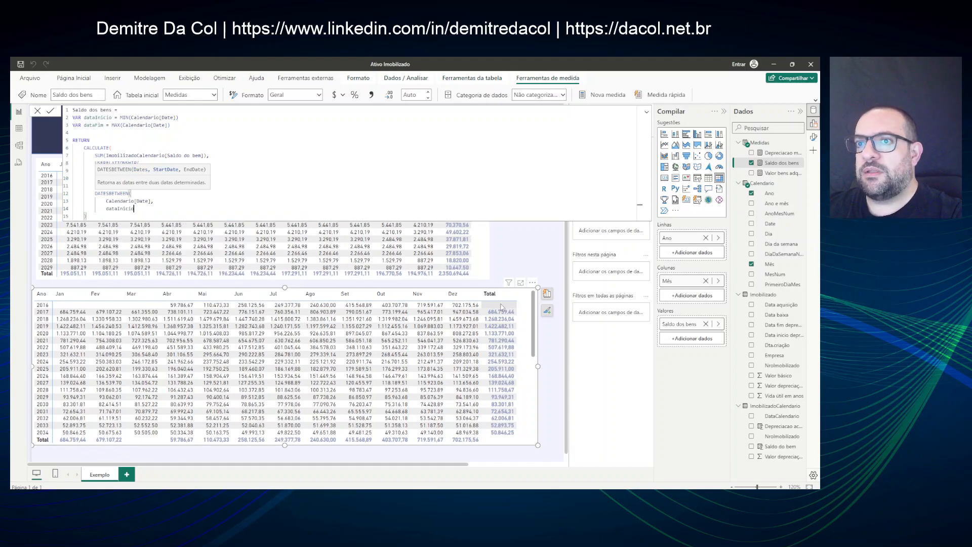
text(,)
key(Return)
text(DATA)
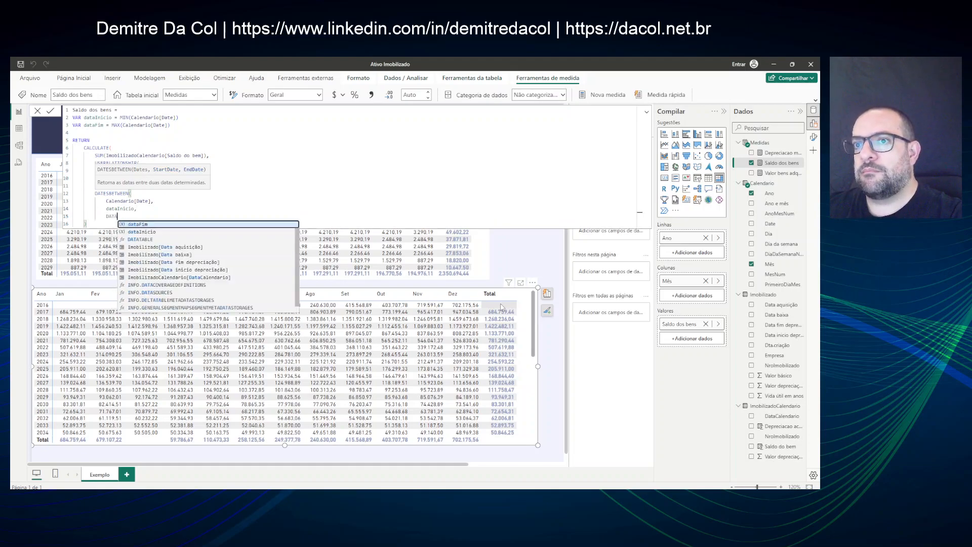
key(Tab)
key(Return)
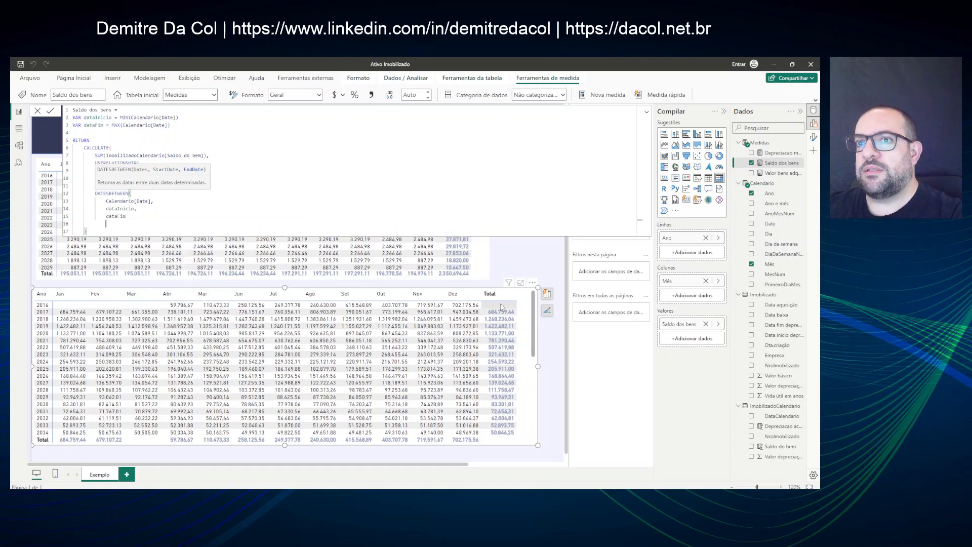
text())
key(Return)
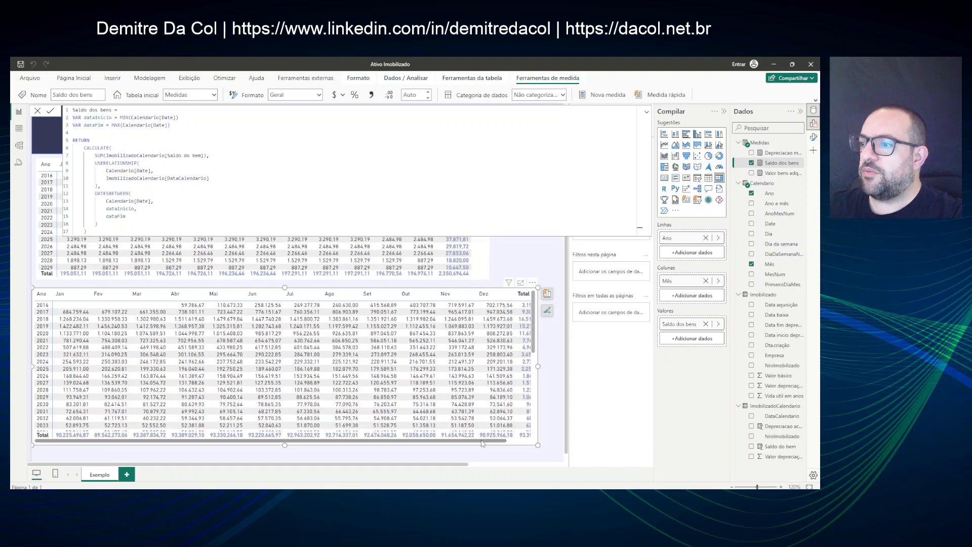
Examine the balance matrix's Total column against the dataInicio and dataFim declarations.
drag(483, 443, 506, 443)
click(189, 124)
key(Up)
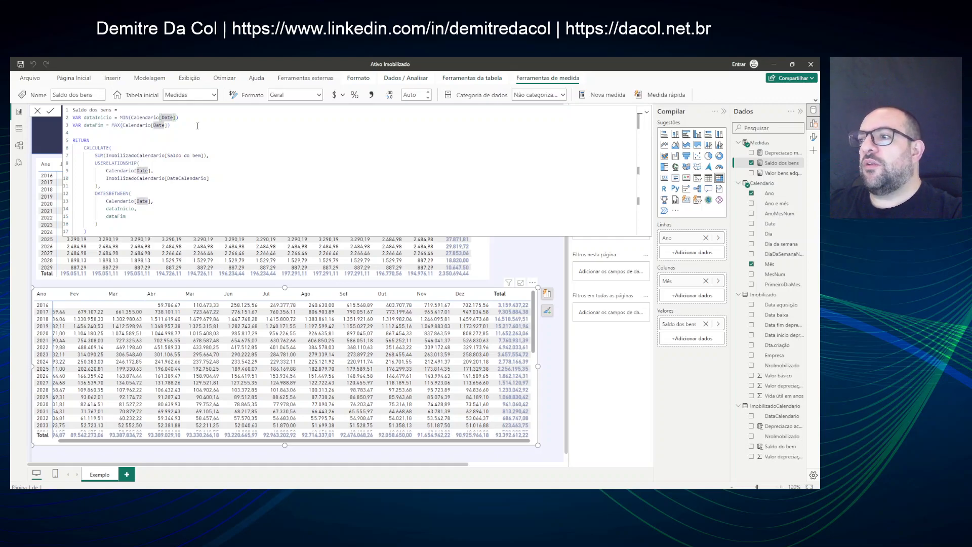
key(ctrl+Left)
key(ctrl+Left)
key(ctrl+Left)
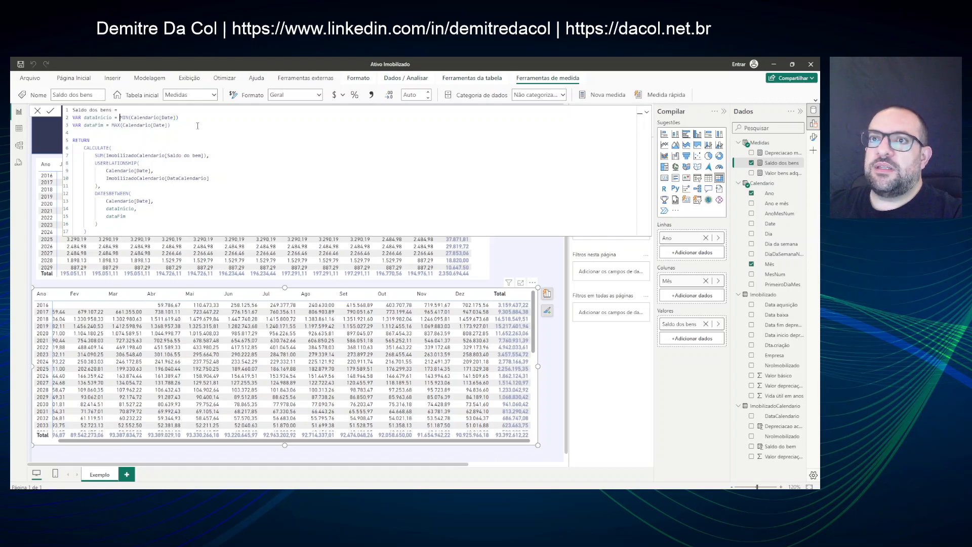
key(Down)
key(ctrl+Left)
key(ctrl+Left)
key(ctrl+Left)
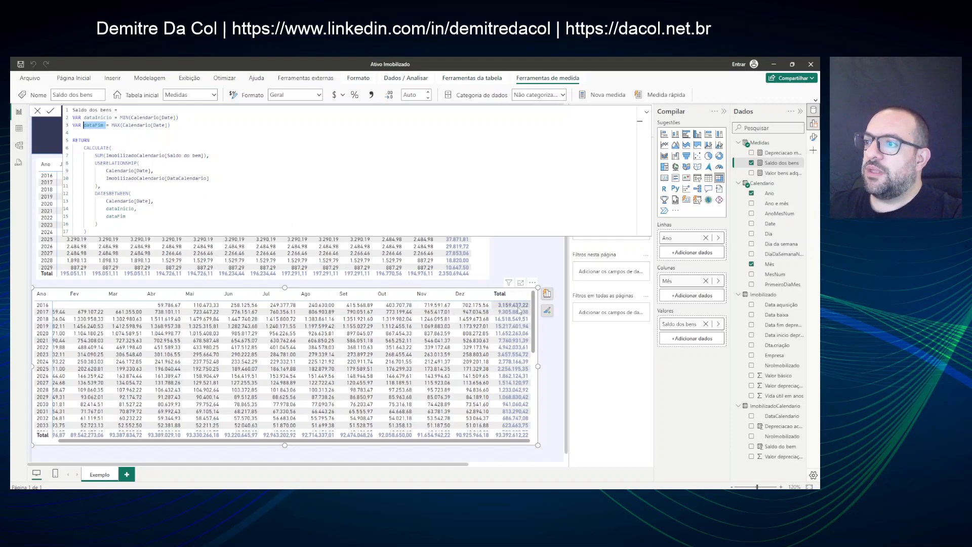
click(171, 127)
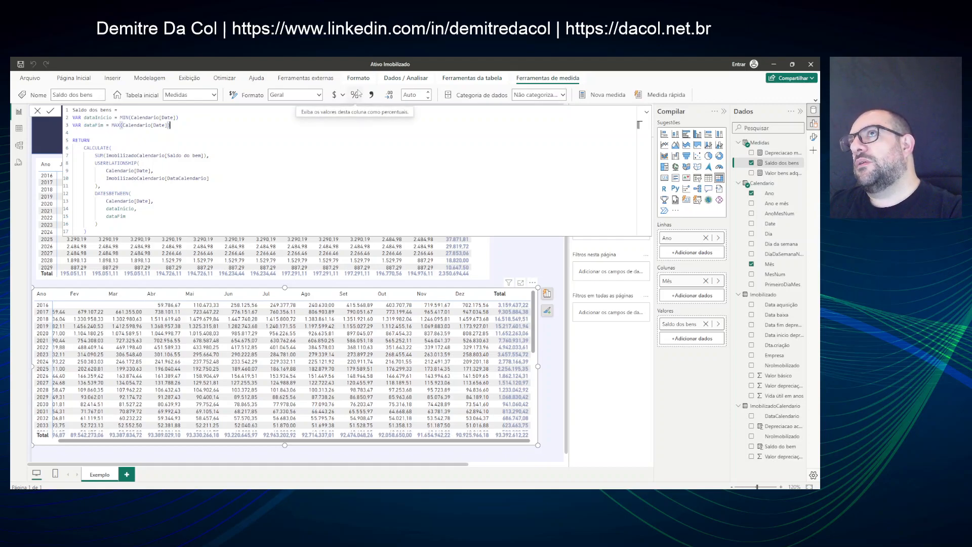
Try to replace the whole DATESBETWEEN filter with a PARALLELPERIOD function.
key(Down)
key(Down)
key(Down)
key(Down)
key(Down)
key(Down)
key(Down)
key(Down)
key(Down)
key(Down)
key(Down)
key(Down)
key(Down)
key(Down)
key(Up)
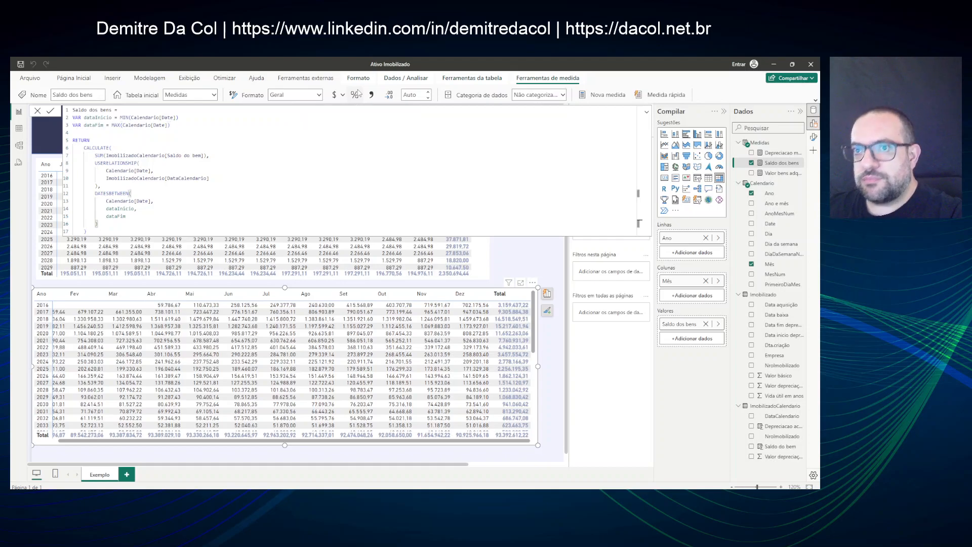
key(shift+Up)
key(shift+Up)
key(shift+Up)
key(shift+Up)
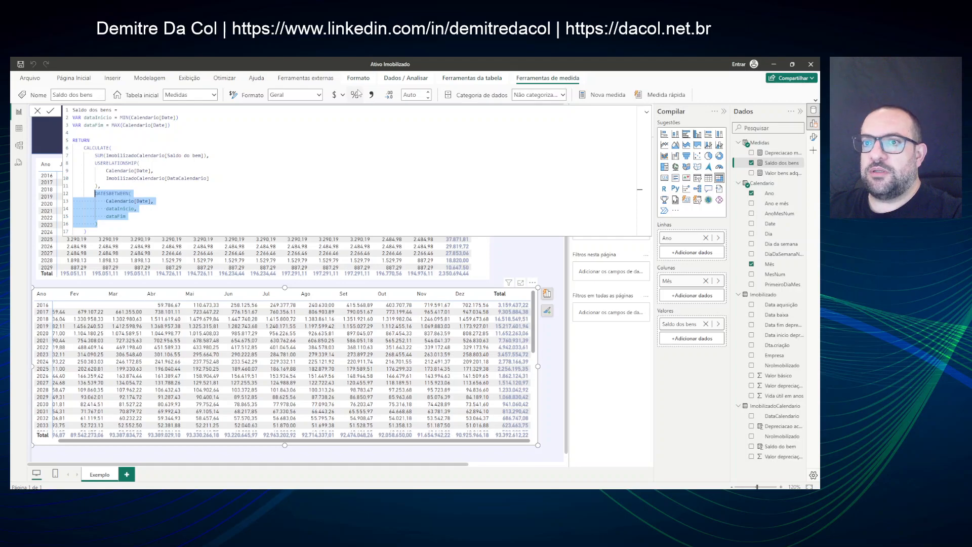
key(BackSpace)
text(PARA)
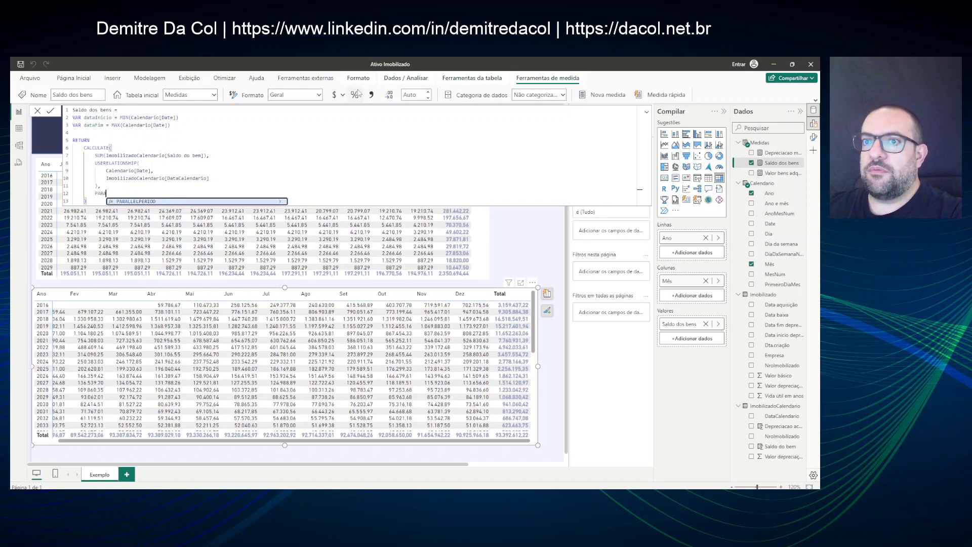
key(Tab)
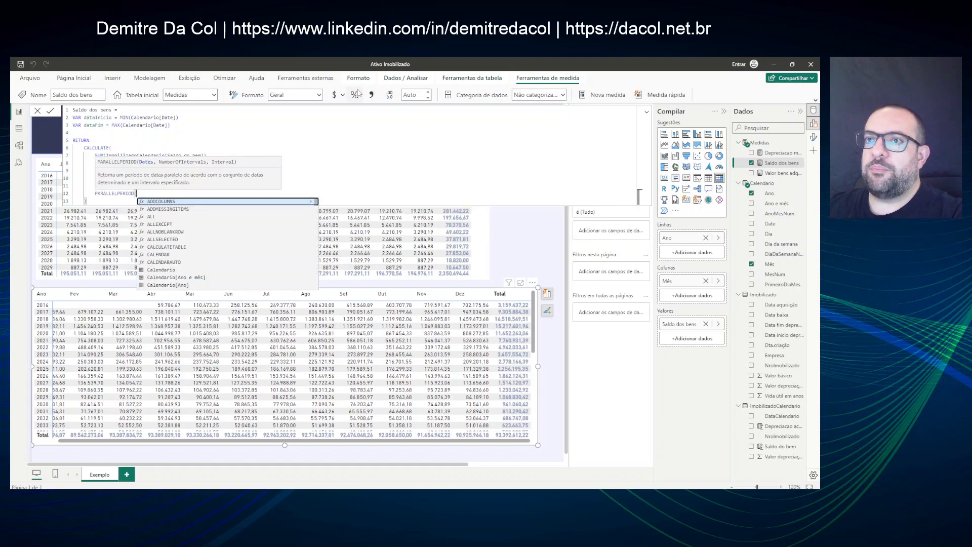
Complete PARALLELPERIOD with Calendario[Date], 0 and MONTH as arguments, and apply the formula.
text(CALEN)
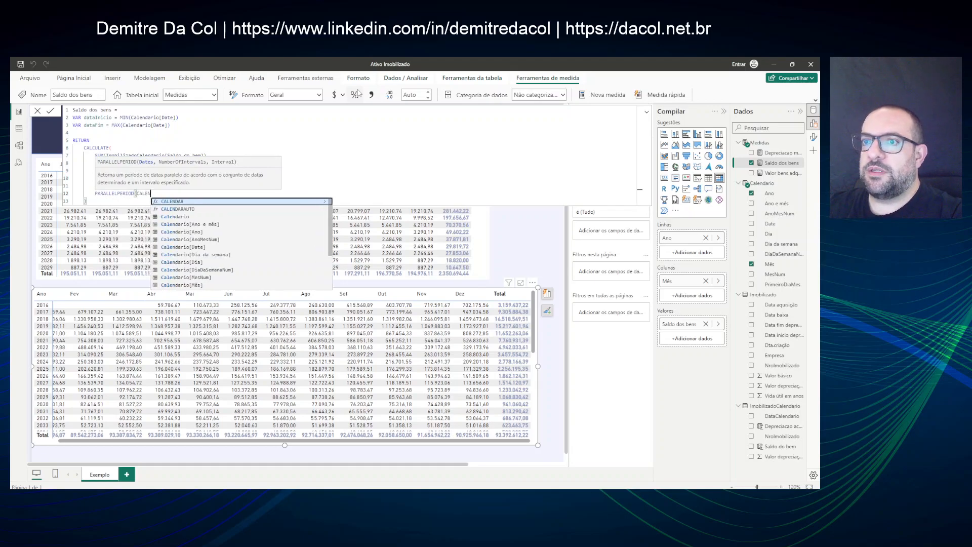
text(DARIO)
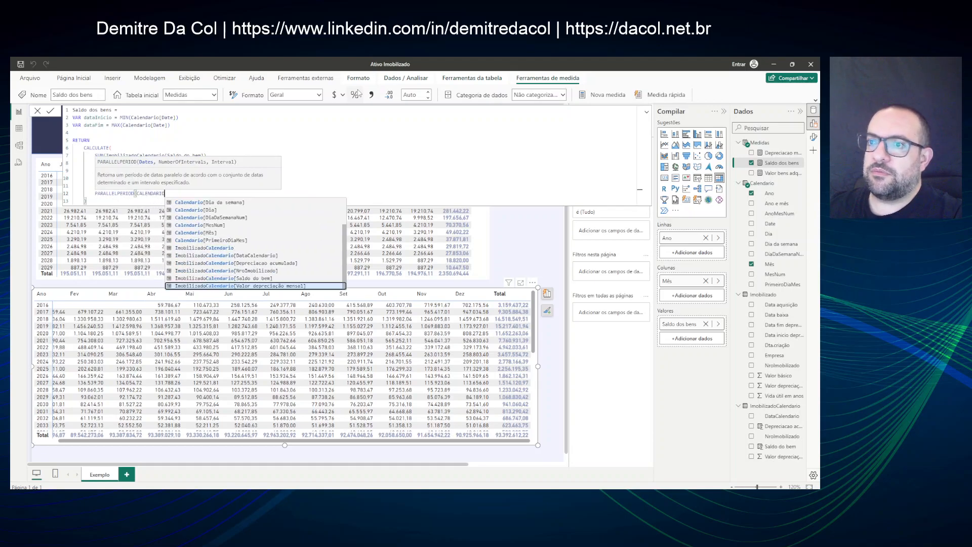
key(Down)
key(Down)
key(Down)
key(Down)
key(Tab)
text(, )
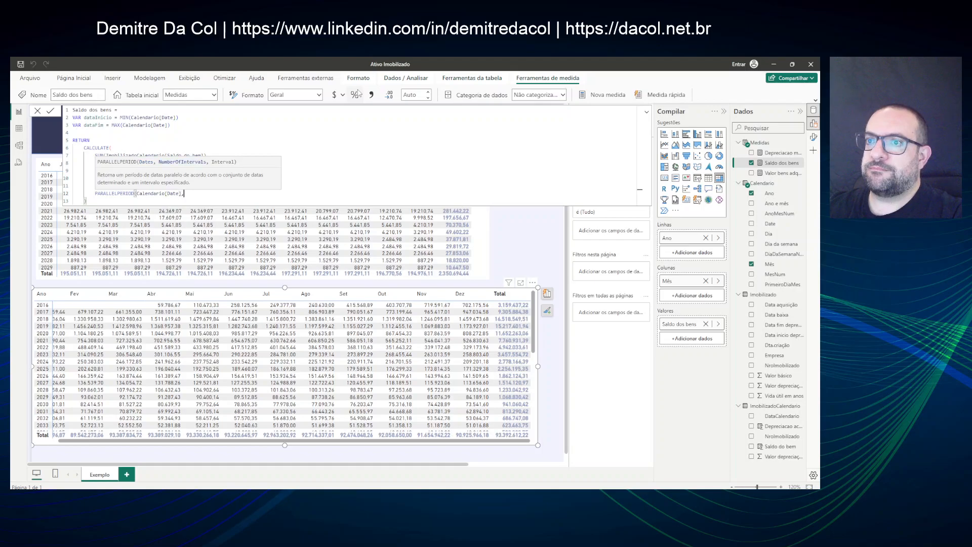
text(0, MONTH))
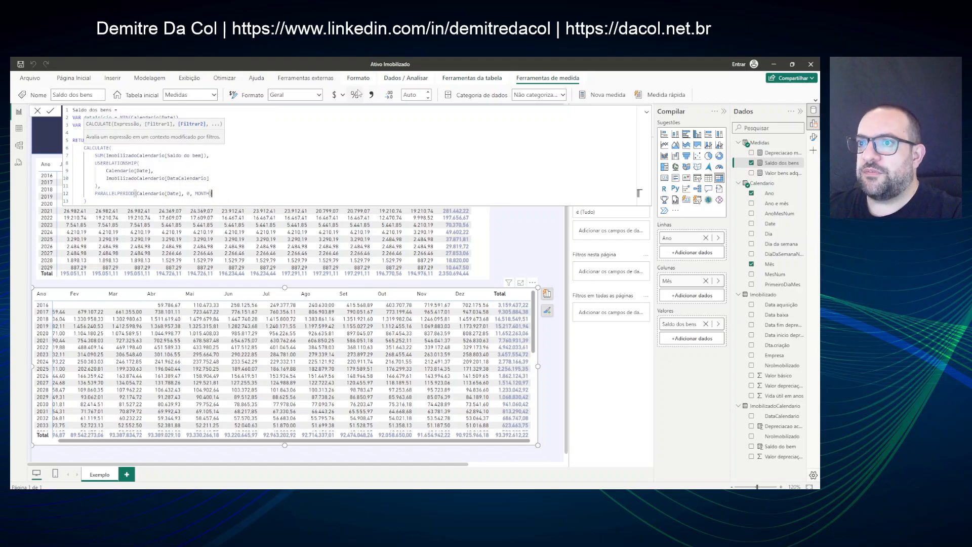
key(Return)
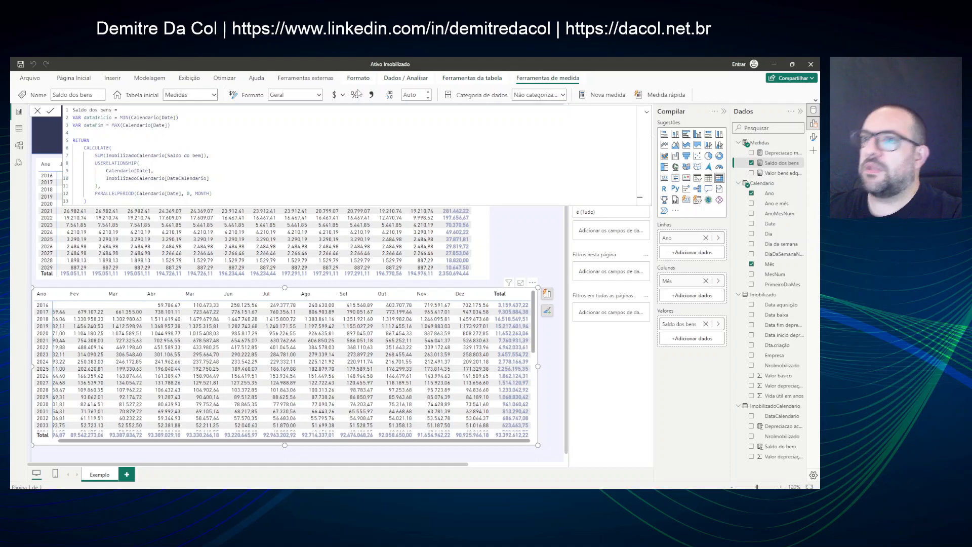
Undo the PARALLELPERIOD replacement to restore the DATESBETWEEN filter with its arguments.
click(230, 189)
key(BackSpace)
key(BackSpace)
key(BackSpace)
key(BackSpace)
key(BackSpace)
key(BackSpace)
key(BackSpace)
key(BackSpace)
key(BackSpace)
key(BackSpace)
key(BackSpace)
key(BackSpace)
key(BackSpace)
key(BackSpace)
key(BackSpace)
key(BackSpace)
key(BackSpace)
key(ctrl+z)
key(ctrl+z)
key(ctrl+z)
key(ctrl+z)
key(ctrl+z)
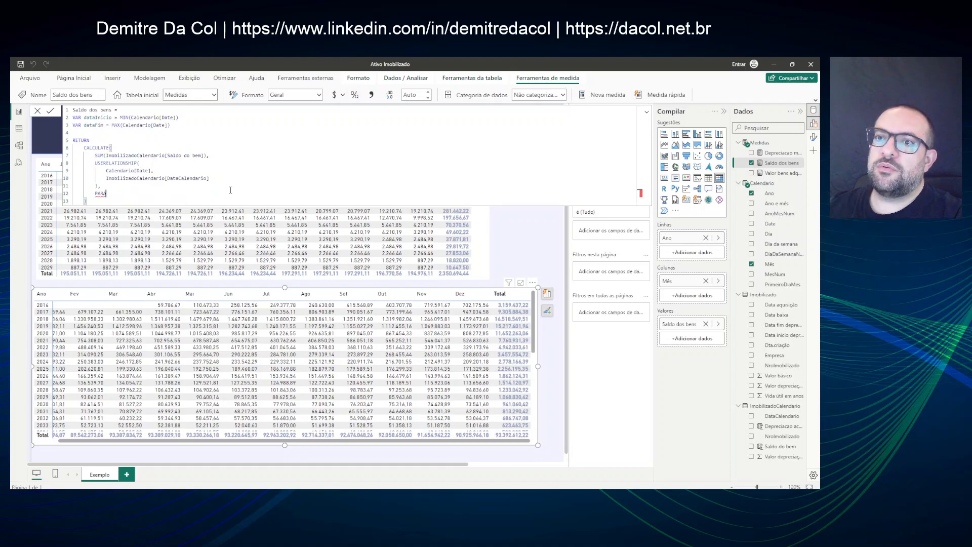
Wrap the MIN expression of the dataInicio variable in a CALCULATE function, leaving it open for a filter.
key(Down)
key(Down)
key(Up)
key(ctrl+Right)
key(ctrl+Right)
key(ctrl+Right)
key(ctrl+Right)
key(ctrl+Left)
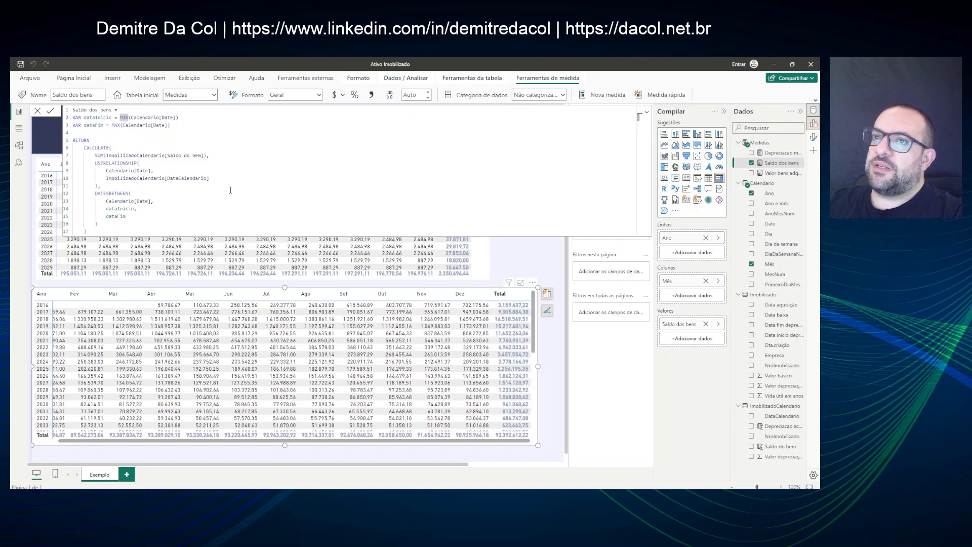
text(CALCULATE()
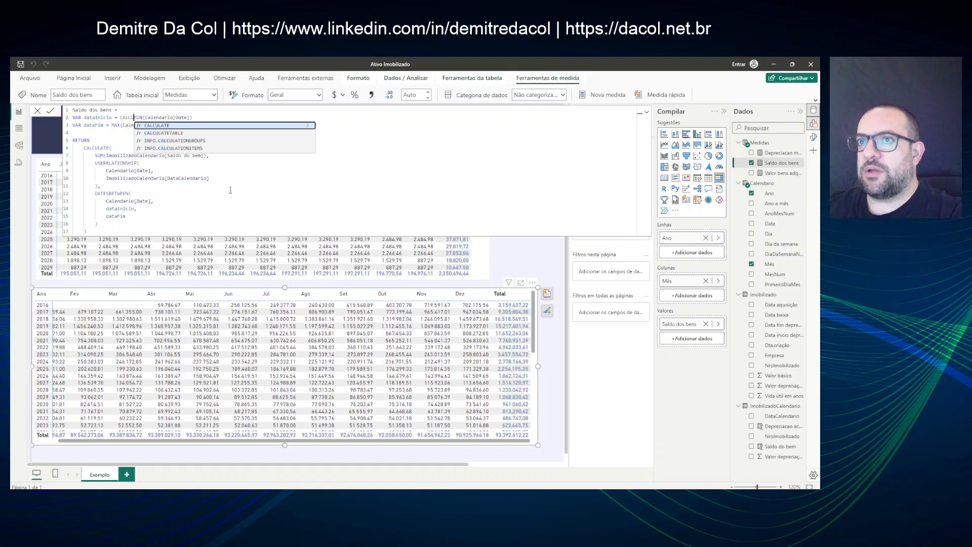
key(End)
text(,)
key(BackSpace)
Change the function inside dataInicio's CALCULATE to MAX.
key(ctrl+Left)
key(ctrl+Left)
key(ctrl+Left)
key(ctrl+Left)
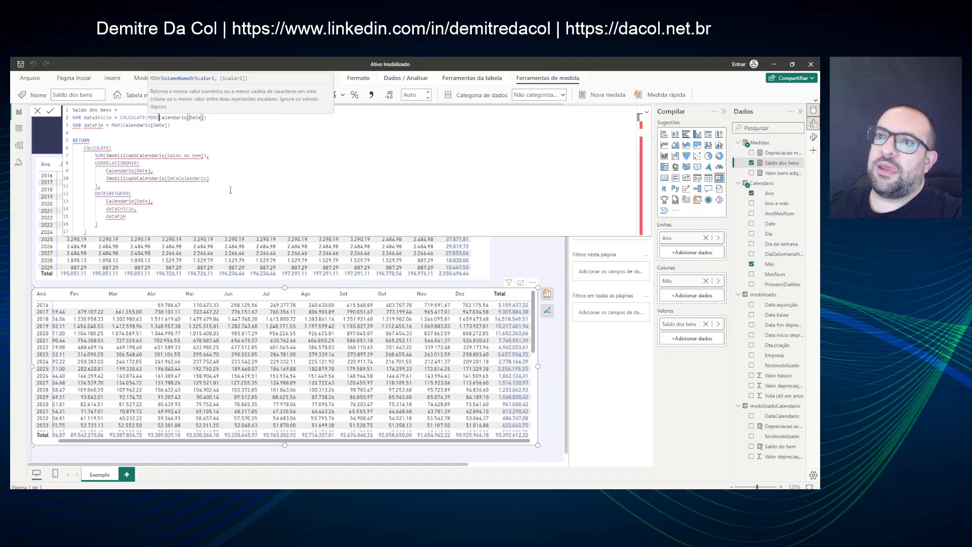
key(Right)
key(shift+Right)
key(shift+Right)
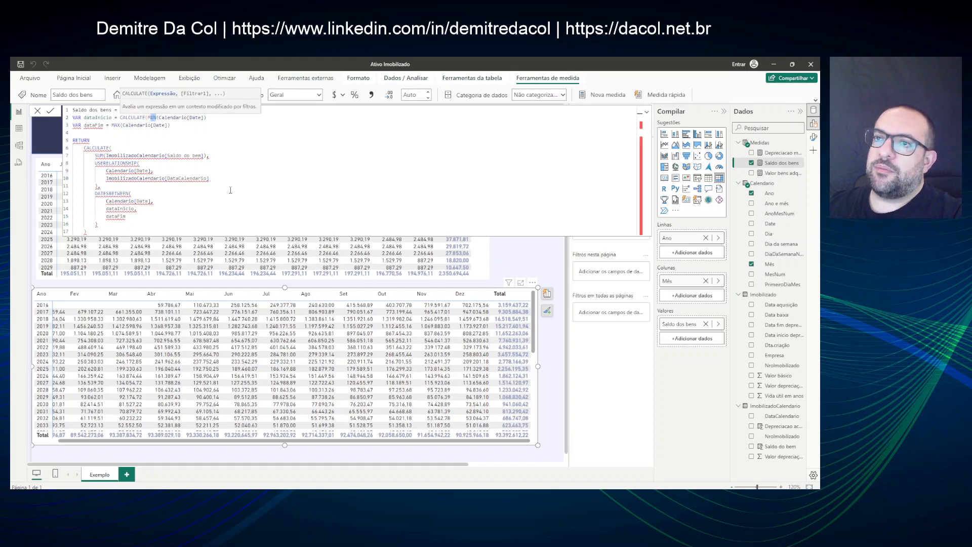
text(MA)
key(BackSpace)
key(BackSpace)
text(AX)
Add the filter Calendario[Dia] = 1 to dataInicio's CALCULATE, close the function, and apply the formula.
key(End)
text(,)
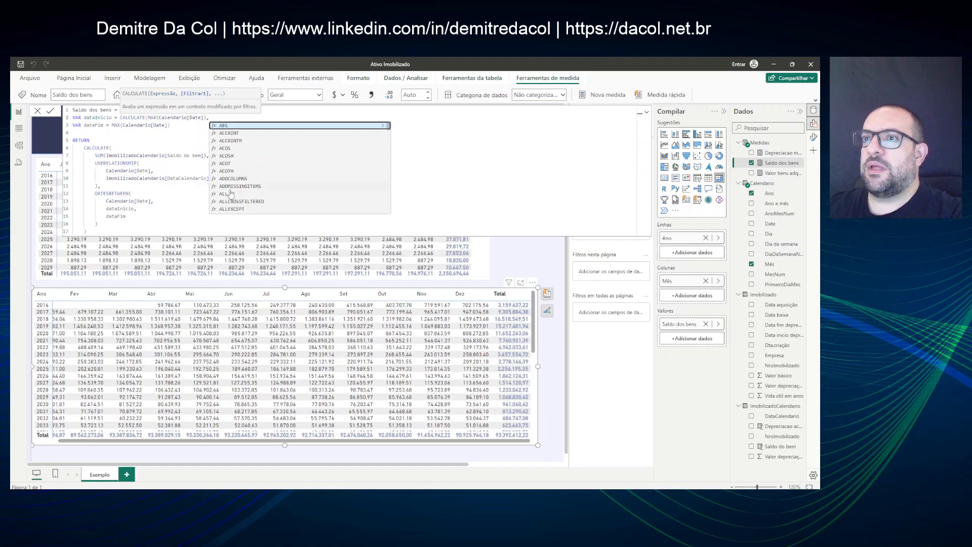
text( CALEDA)
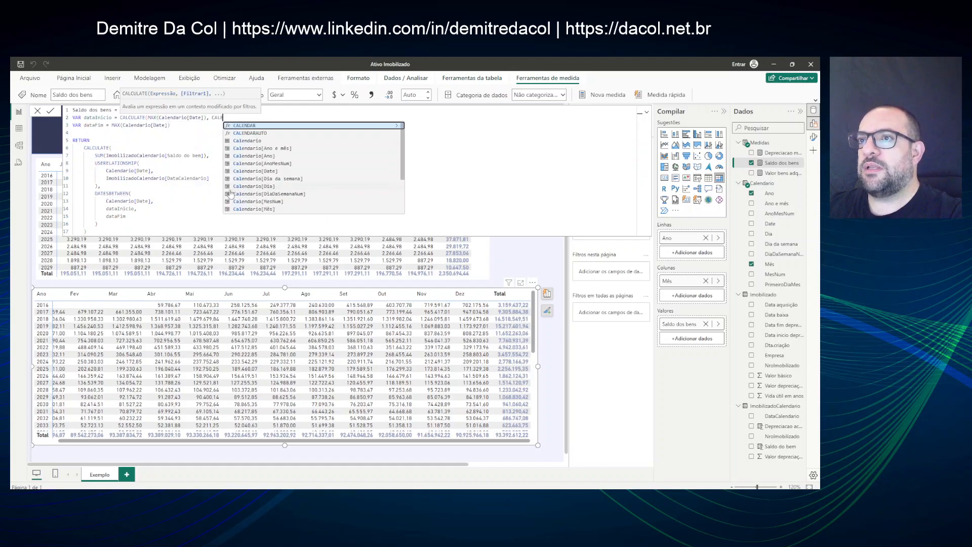
key(BackSpace)
text(NA)
key(BackSpace)
key(BackSpace)
text(EN)
key(BackSpace)
text(N)
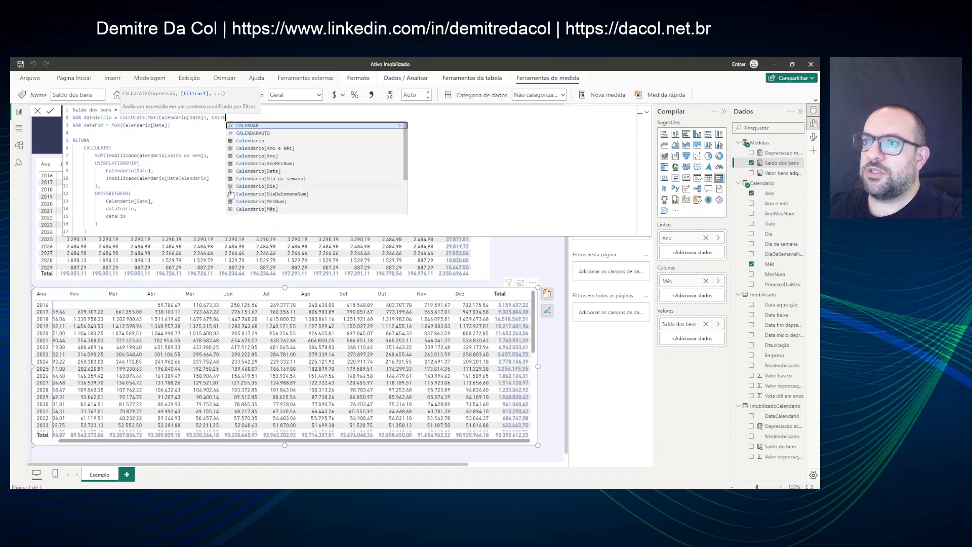
key(Down)
key(Down)
key(Down)
key(Down)
key(Down)
key(Down)
key(Down)
key(Down)
key(Tab)
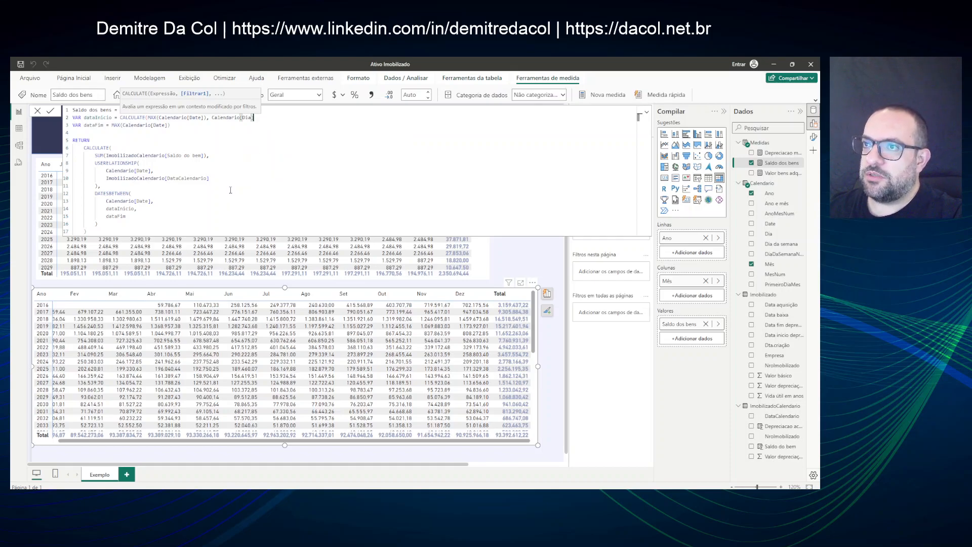
text(= 1))
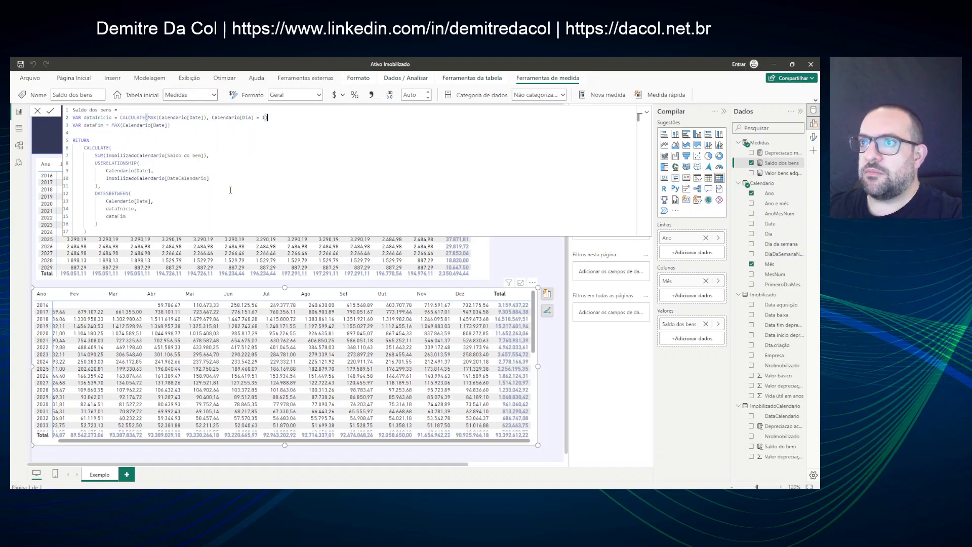
key(Return)
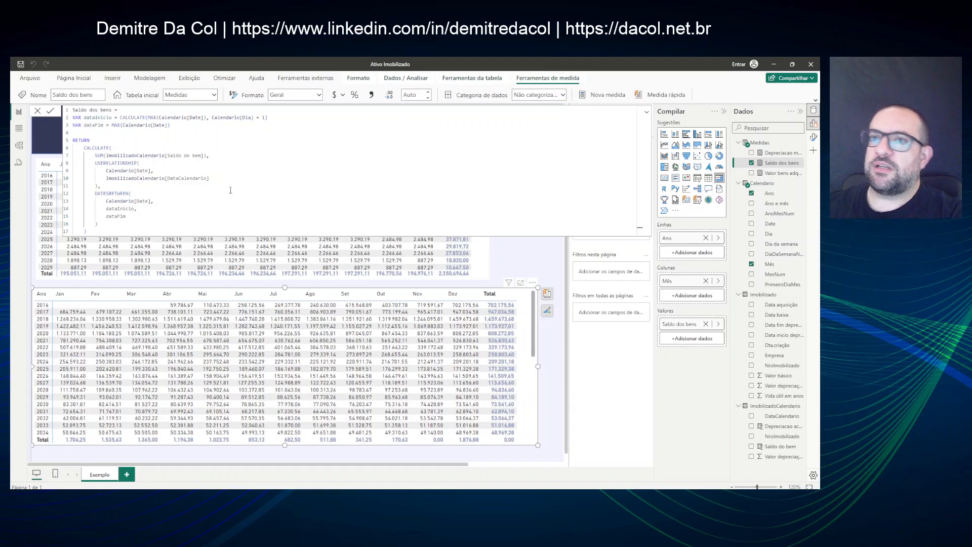
double_click(144, 201)
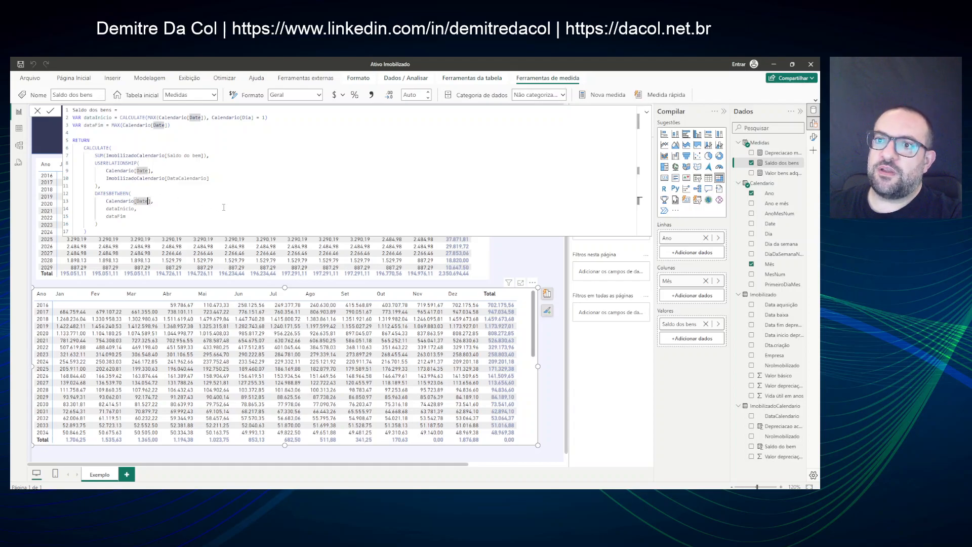
click(226, 207)
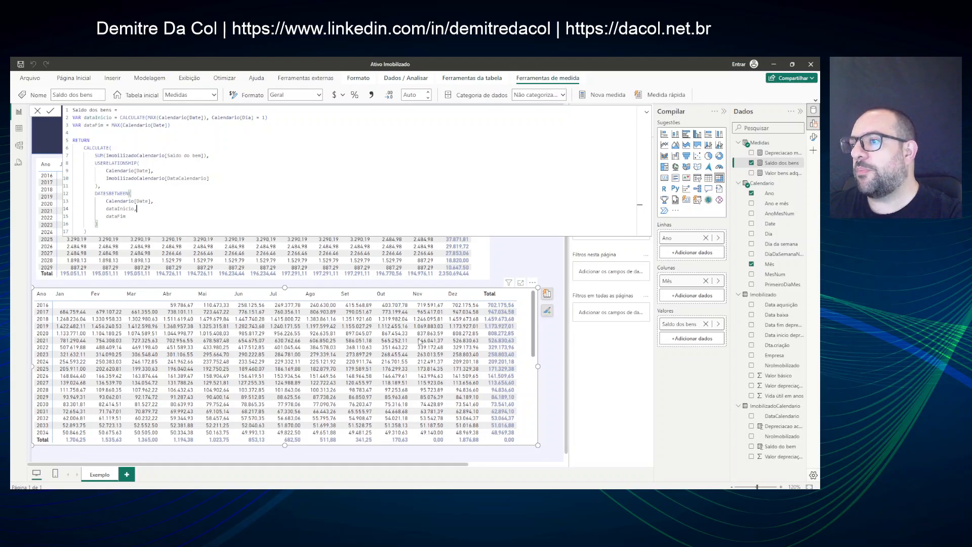
scroll(438, 377, down, 7)
scroll(439, 378, up, 7)
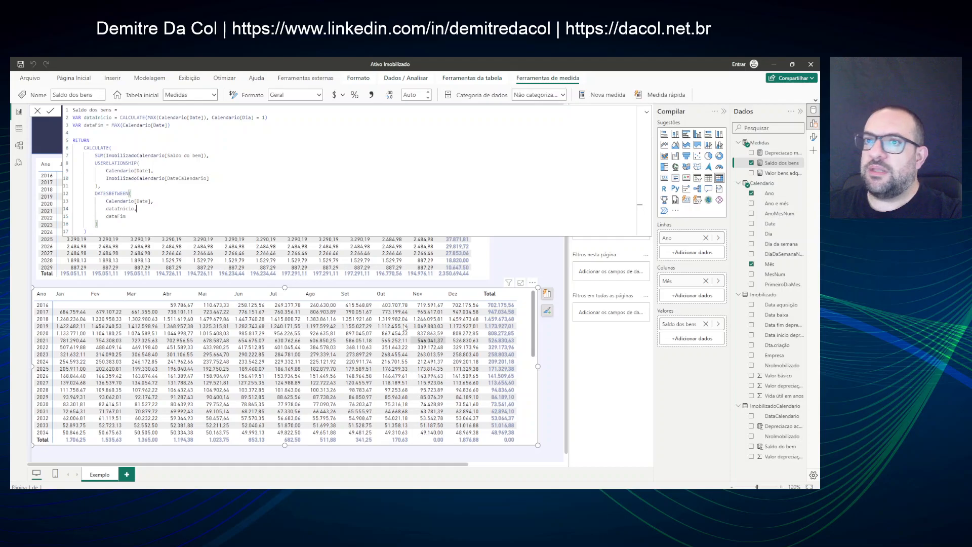
click(271, 176)
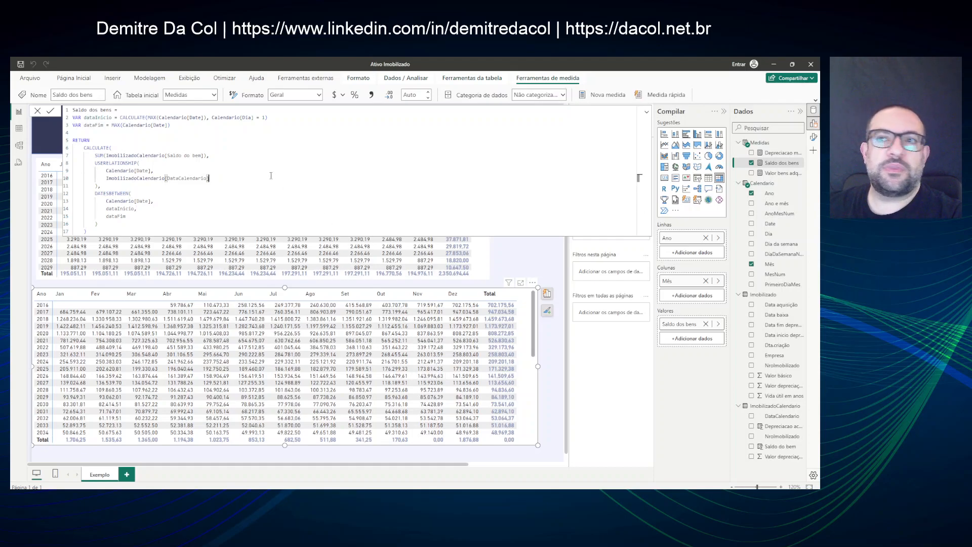
key(ctrl+a)
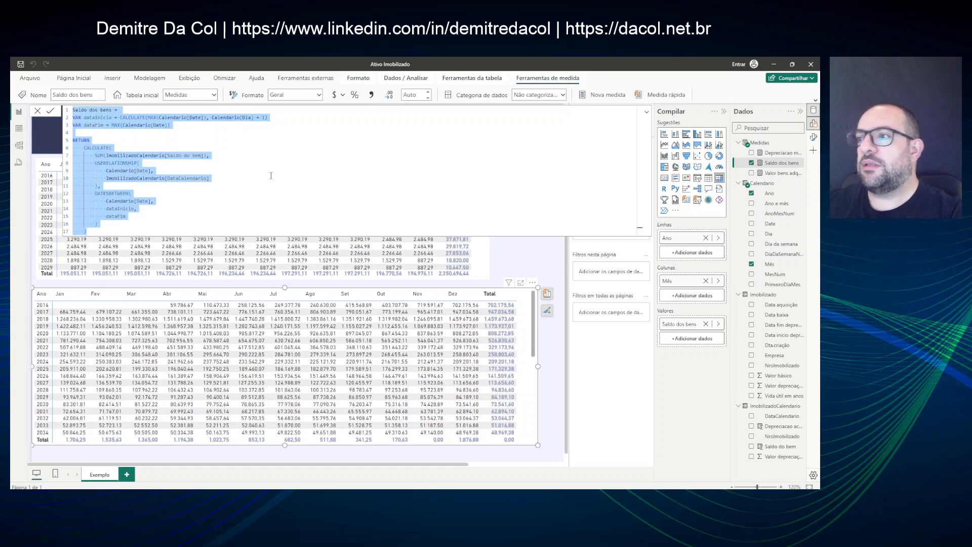
Narrow the monthly balance matrix and insert an empty table visual in the space beside it.
drag(537, 365, 344, 360)
click(397, 354)
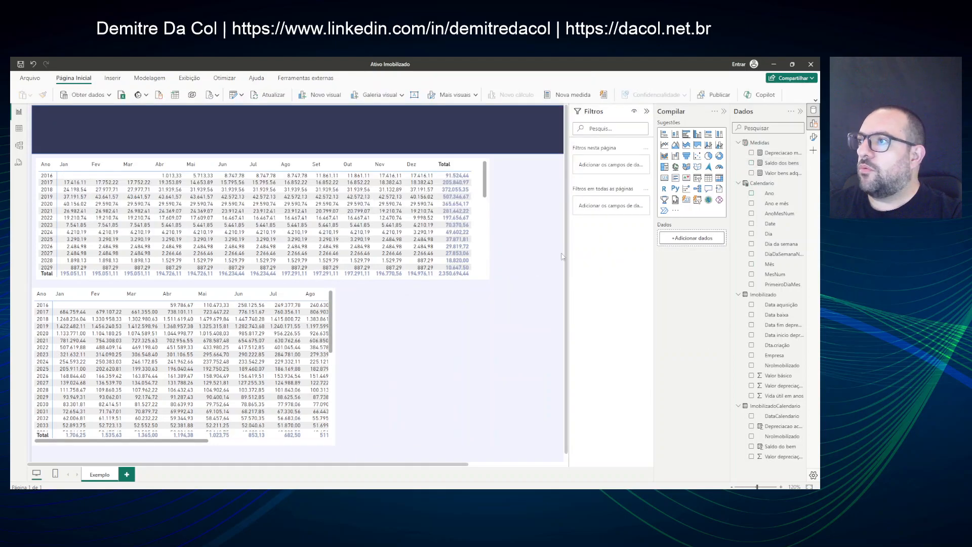
click(708, 178)
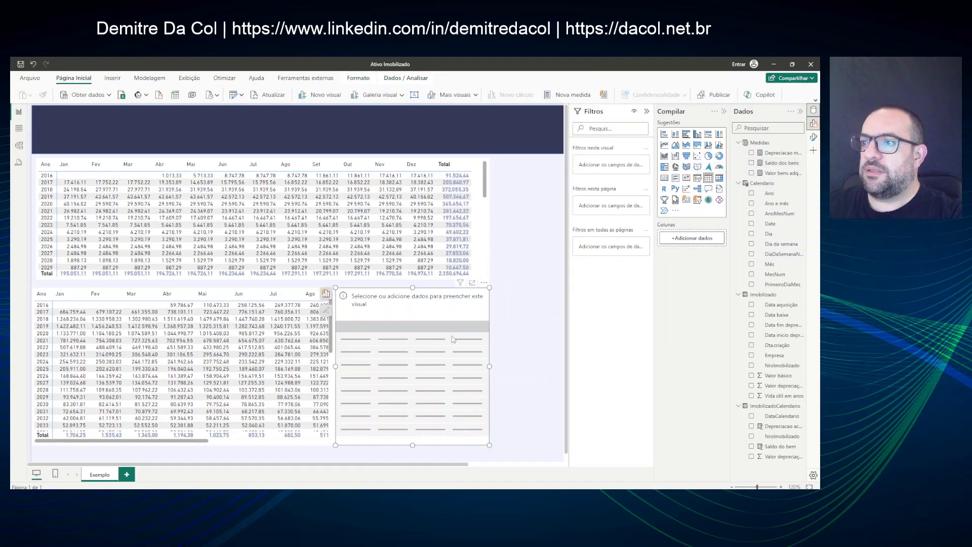
drag(459, 343, 482, 339)
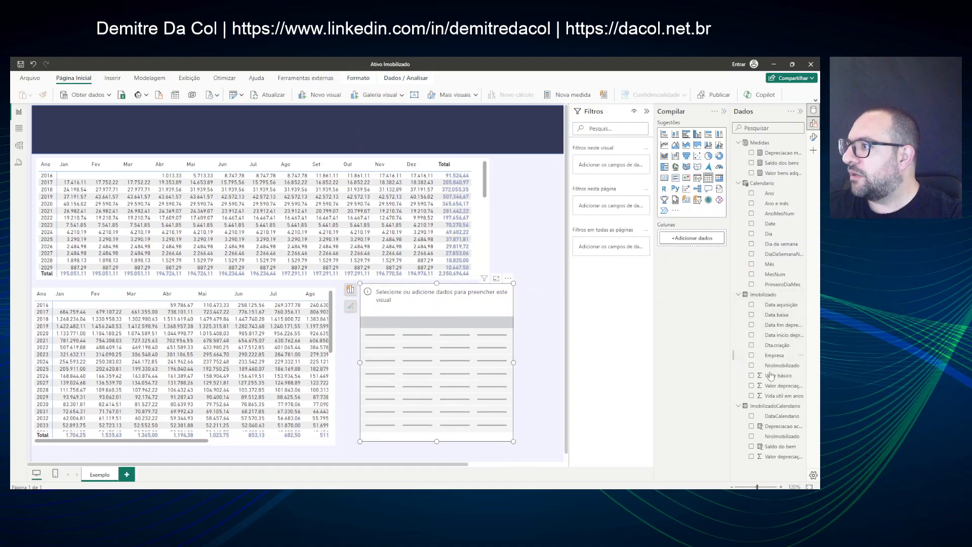
Fill the new table with the NroImobilizado field from Imobilizado and the Saldo dos bens measure.
drag(782, 365, 385, 331)
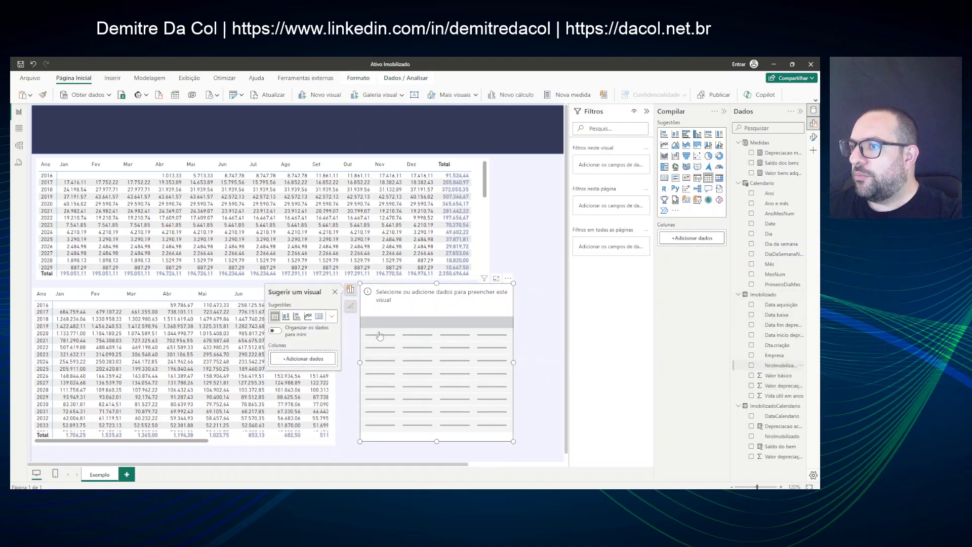
drag(767, 163, 449, 352)
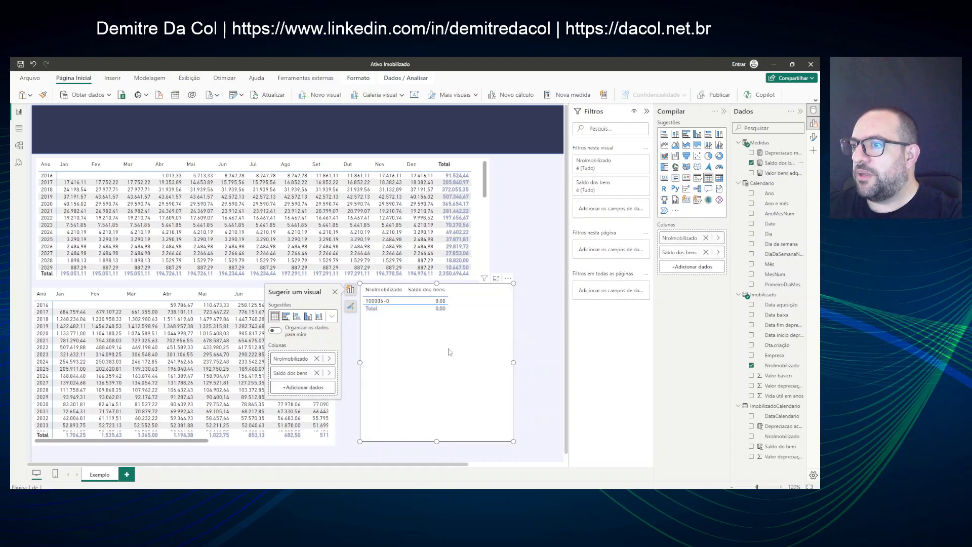
click(536, 250)
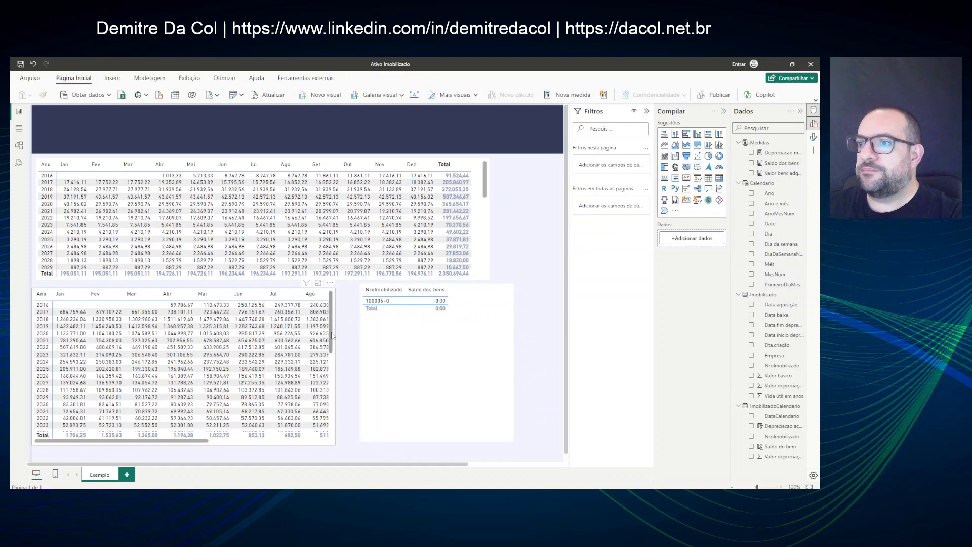
Cross-filter the asset table by the June, April and May 2016 balances to examine the assets behind each.
click(256, 305)
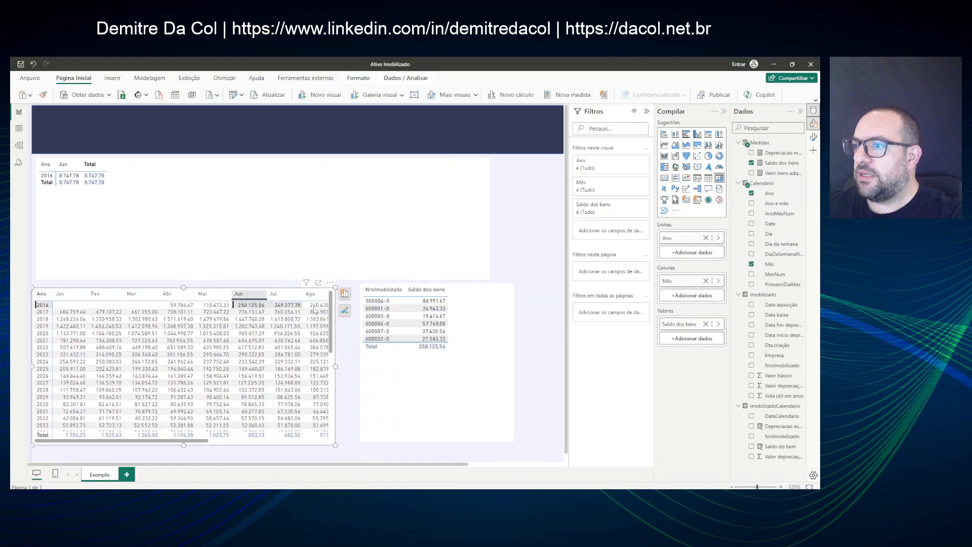
click(182, 305)
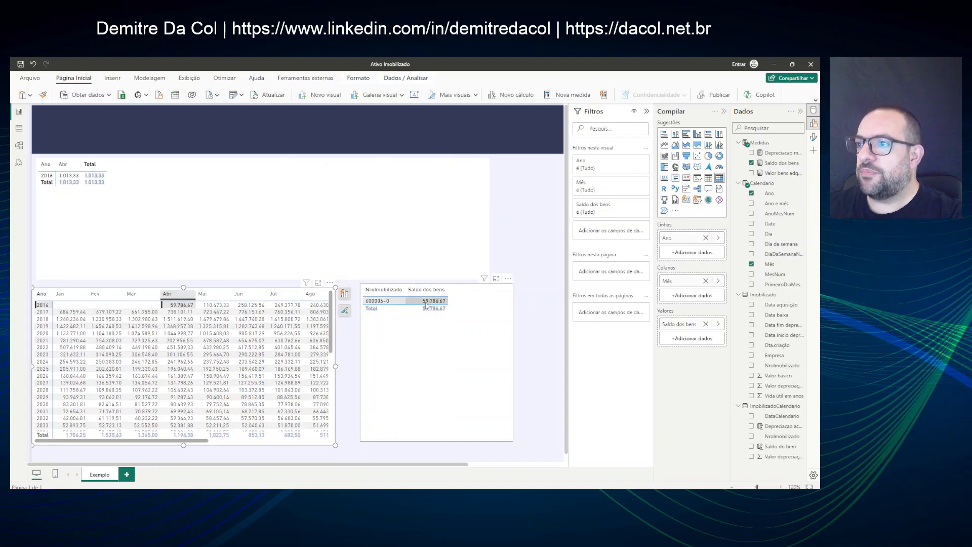
click(216, 305)
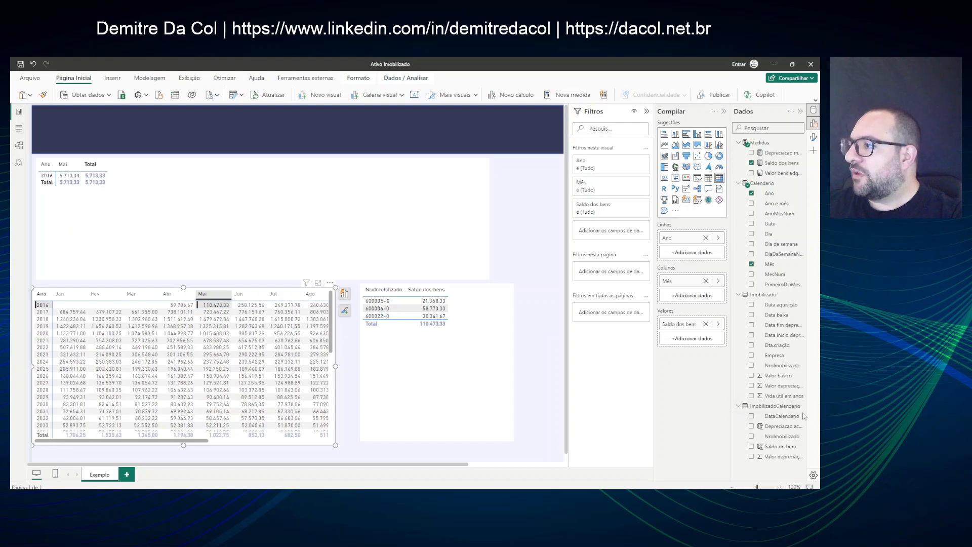
Widen the asset table and try the Saldo do bem field in it, summarized as Máximo, before removing that field.
drag(780, 447, 422, 369)
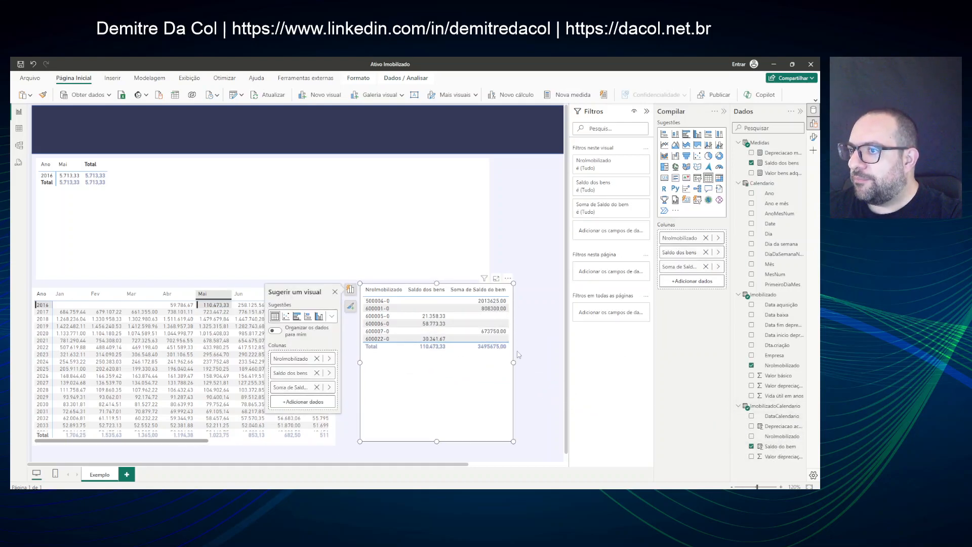
drag(513, 362, 554, 363)
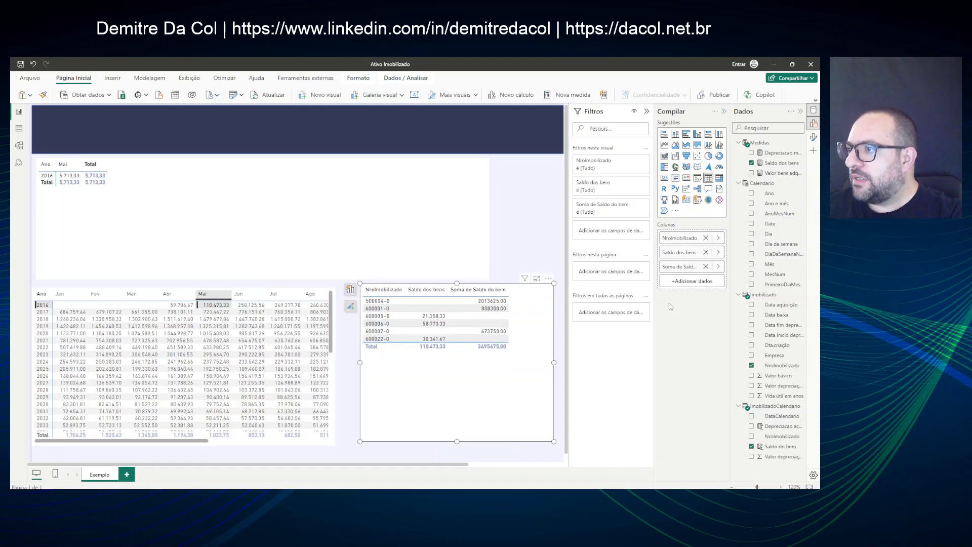
click(717, 267)
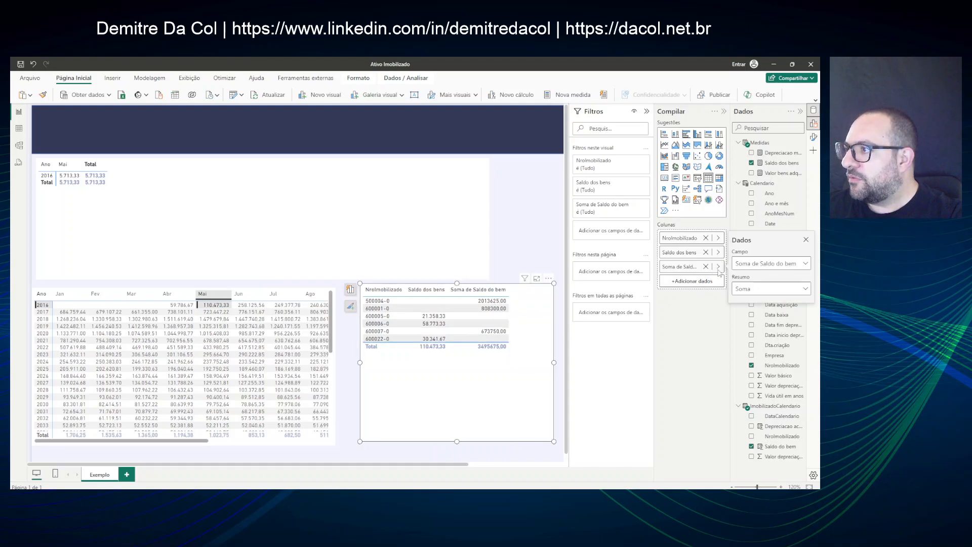
click(769, 290)
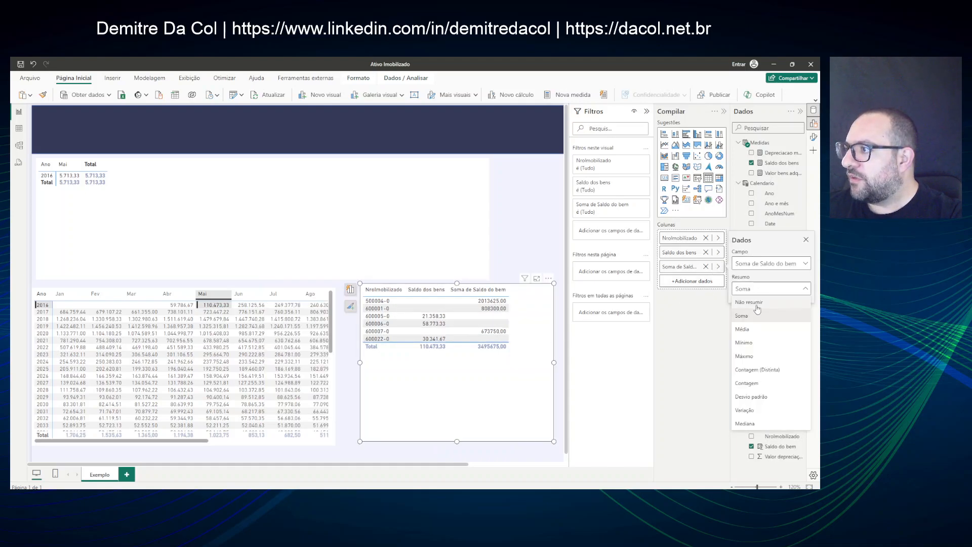
click(749, 357)
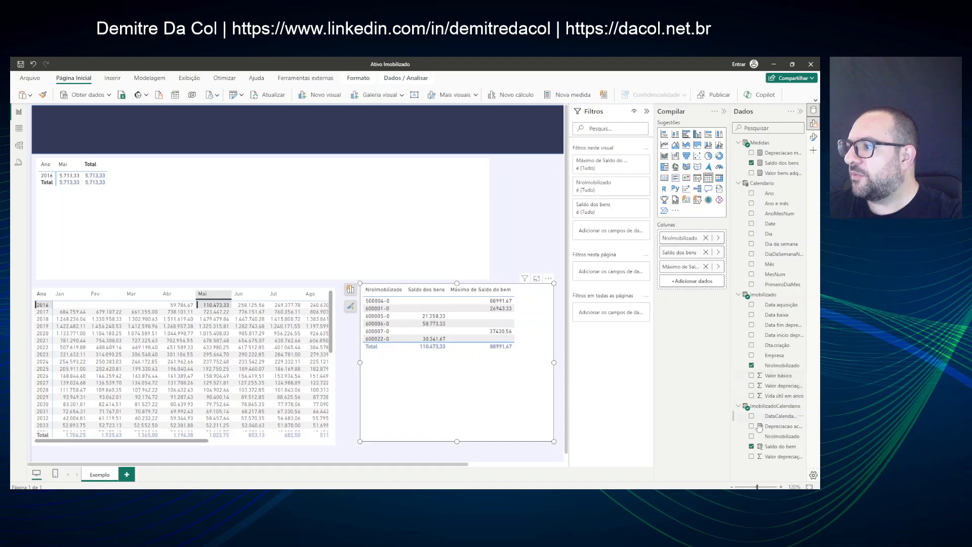
click(751, 446)
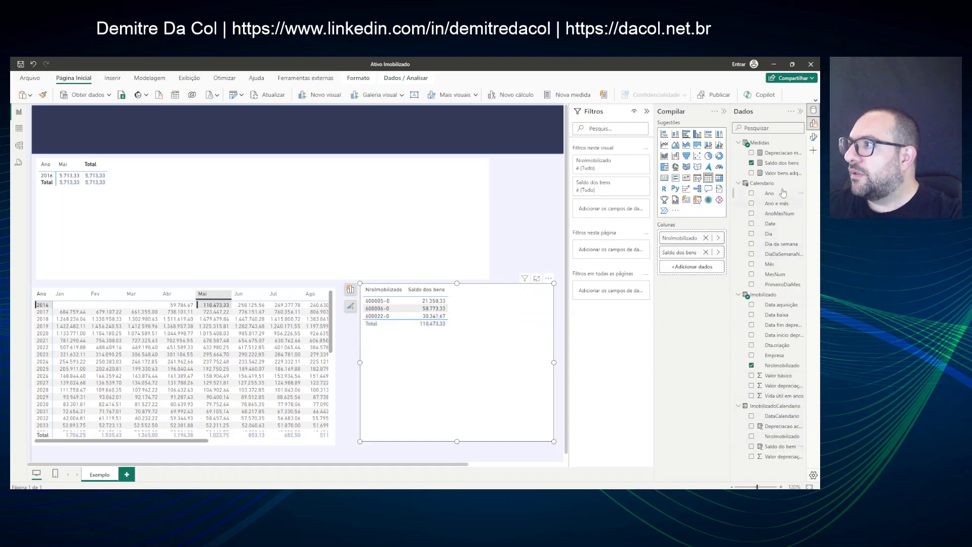
Try the Valor bens adquiridos measure in the asset table for April and March 2016, then remove it and clear the cross-filter.
drag(779, 173, 503, 332)
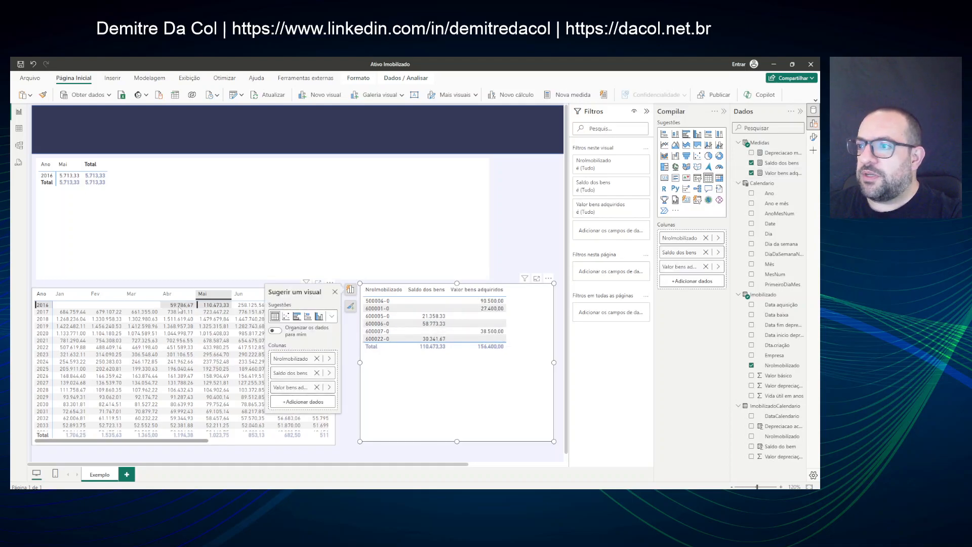
click(179, 306)
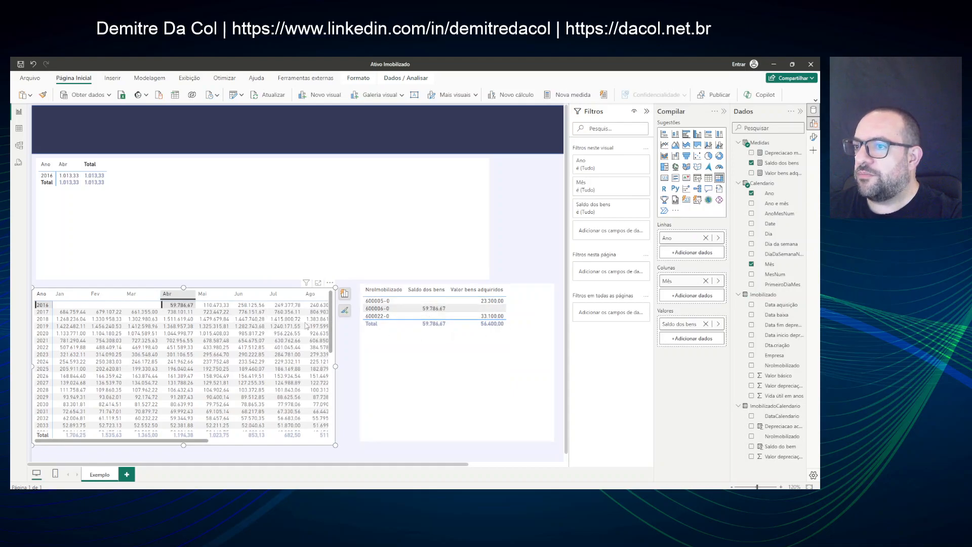
click(147, 305)
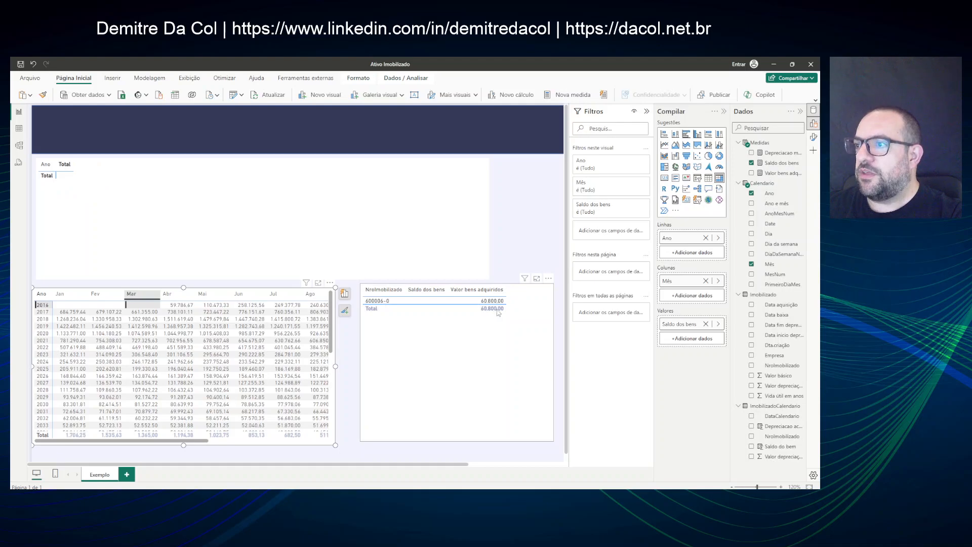
click(186, 306)
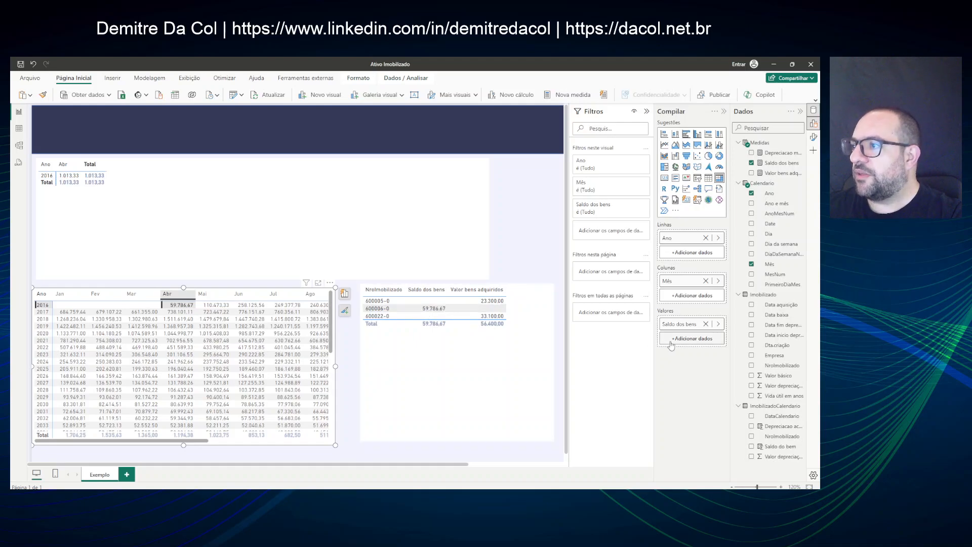
click(517, 335)
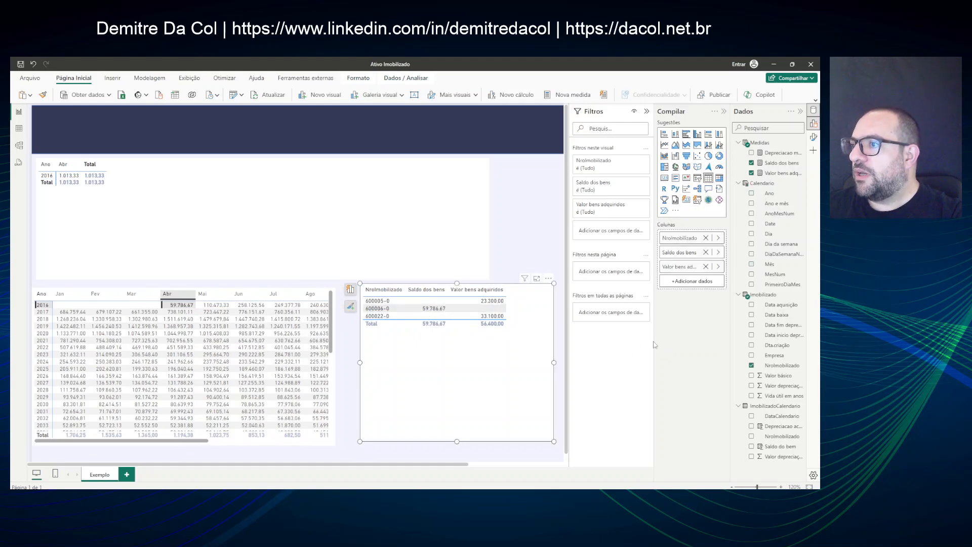
click(706, 266)
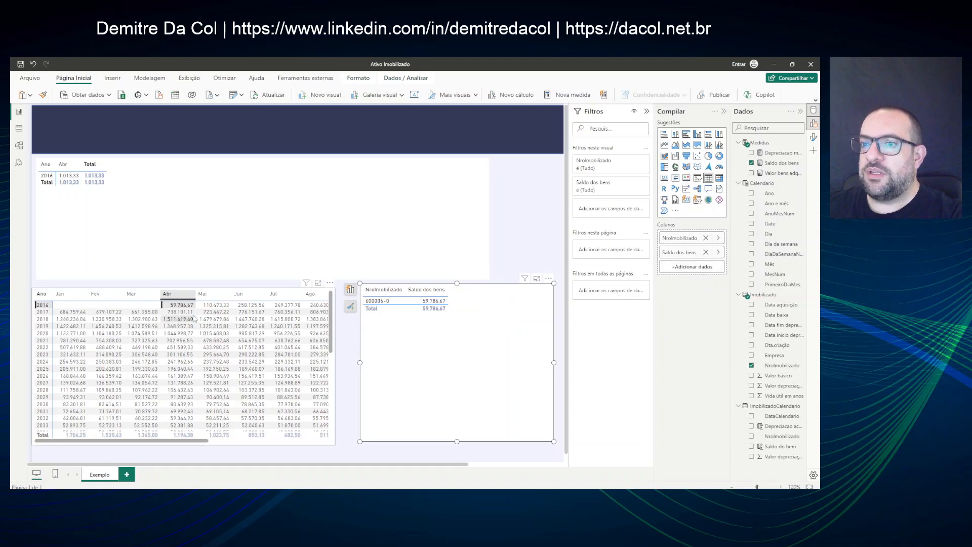
click(288, 311)
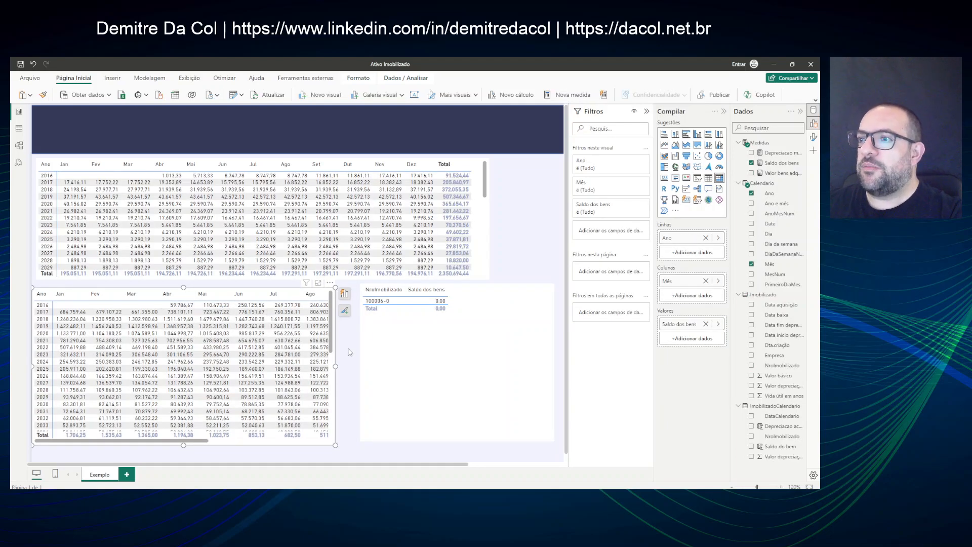
Create a new measure in the Medidas table from a copy of the Saldo dos bens formula.
click(774, 162)
key(ctrl+a)
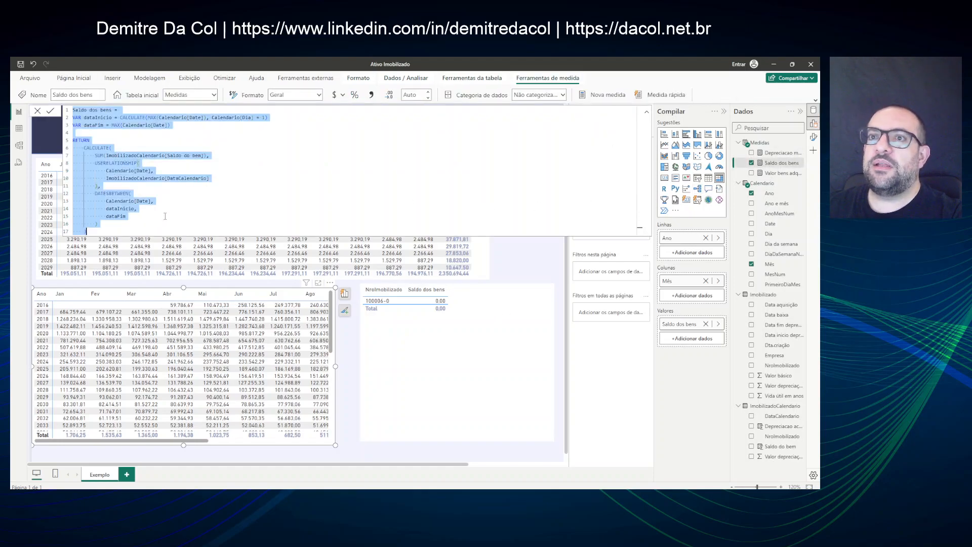
right_click(797, 144)
click(758, 158)
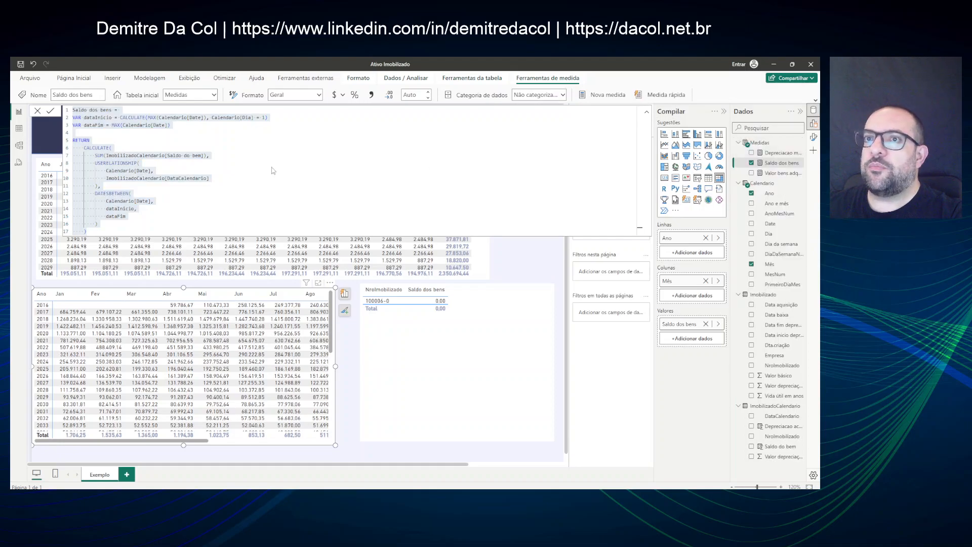
key(ctrl+v)
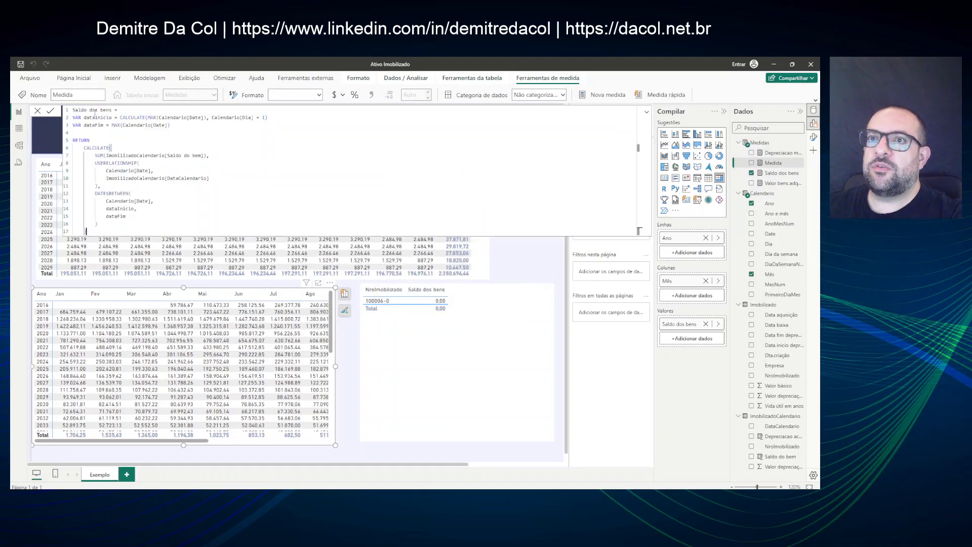
Rename the copied measure in its formula as Depreciação acumulada.
click(112, 108)
key(ctrl+shift+Left)
key(ctrl+shift+Left)
key(ctrl+shift+Left)
text(de)
key(BackSpace)
key(BackSpace)
text(Deprecia)
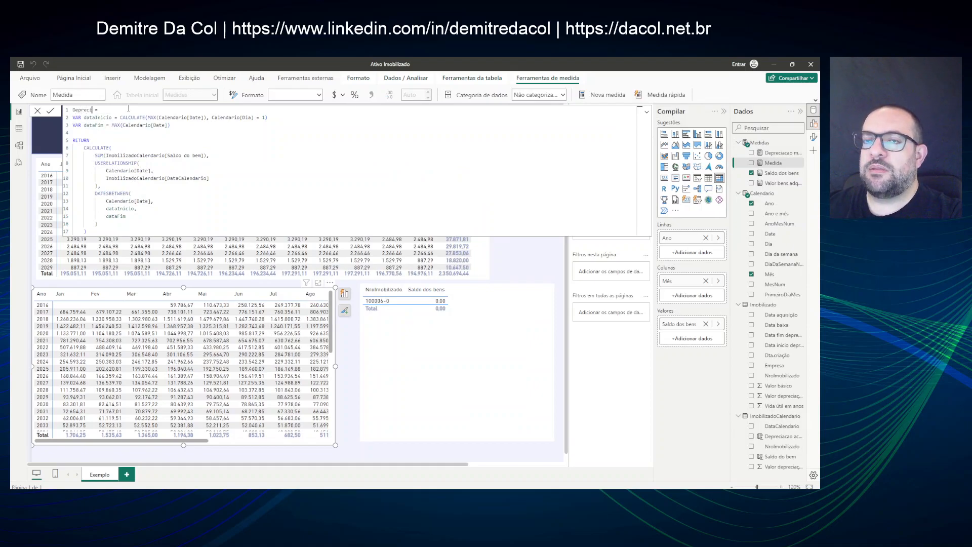
text(ão acumulada)
Replace the summed column with ImobilizadoCalendario[Depreciacao acumulada] and apply the measure's formula.
key(Down)
key(Down)
key(Down)
key(Down)
key(Down)
key(Down)
key(ctrl+Right)
key(ctrl+Right)
key(ctrl+shift+Right)
key(ctrl+shift+Right)
text(Depreciacao acumulada)
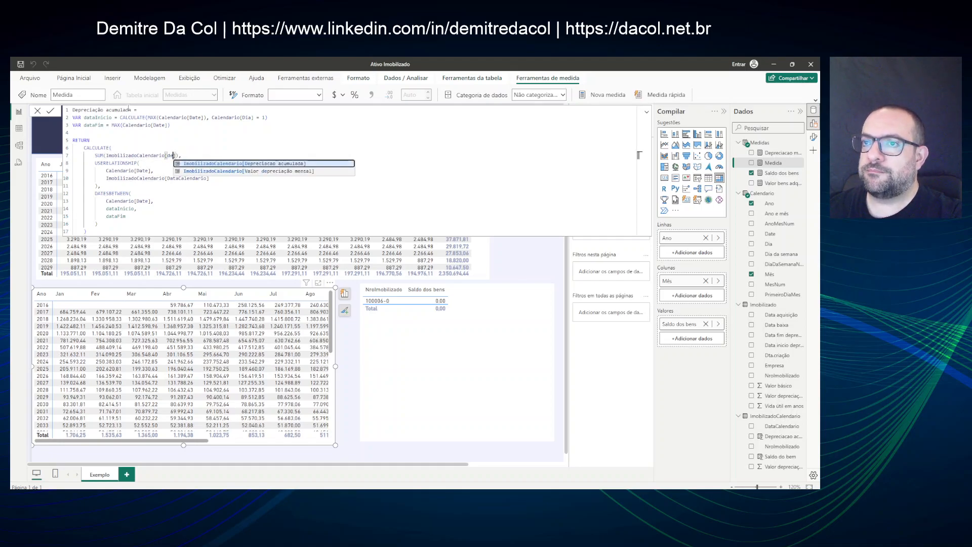
key(Tab)
key(Return)
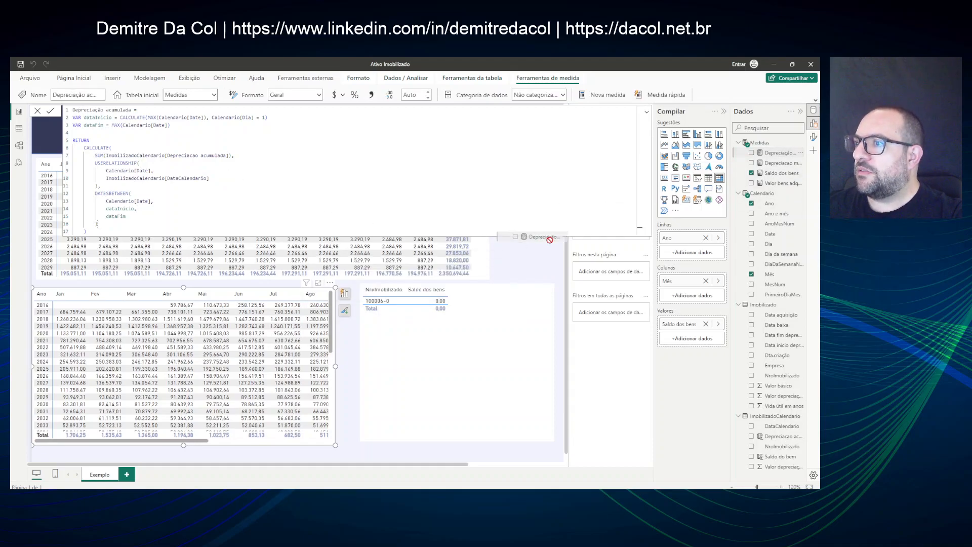
Add the Depreciação acumulada measure to the asset table as a column.
click(504, 332)
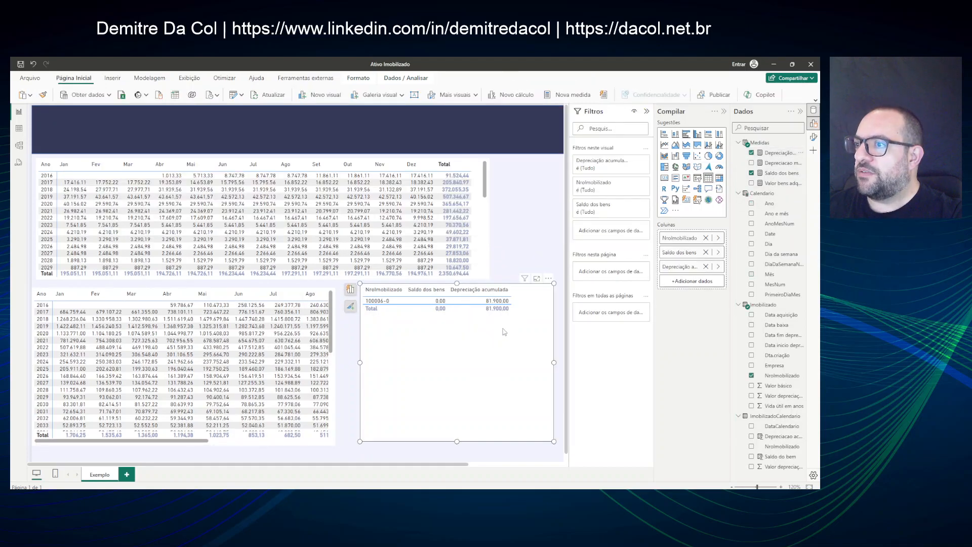
click(526, 265)
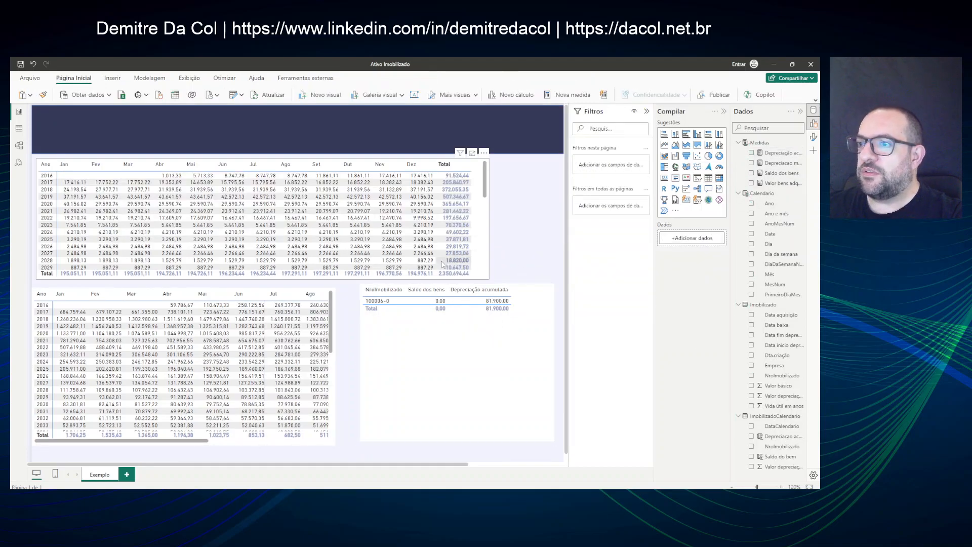
Cross-filter the page by April 2016 in the Saldo dos bens matrix and move the asset table slightly closer to that matrix.
click(185, 305)
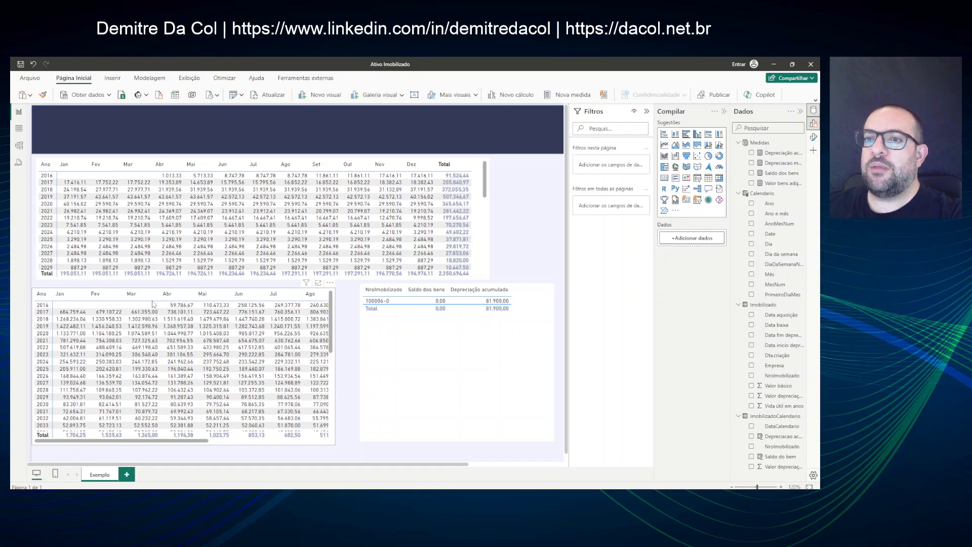
click(530, 308)
drag(529, 311, 515, 306)
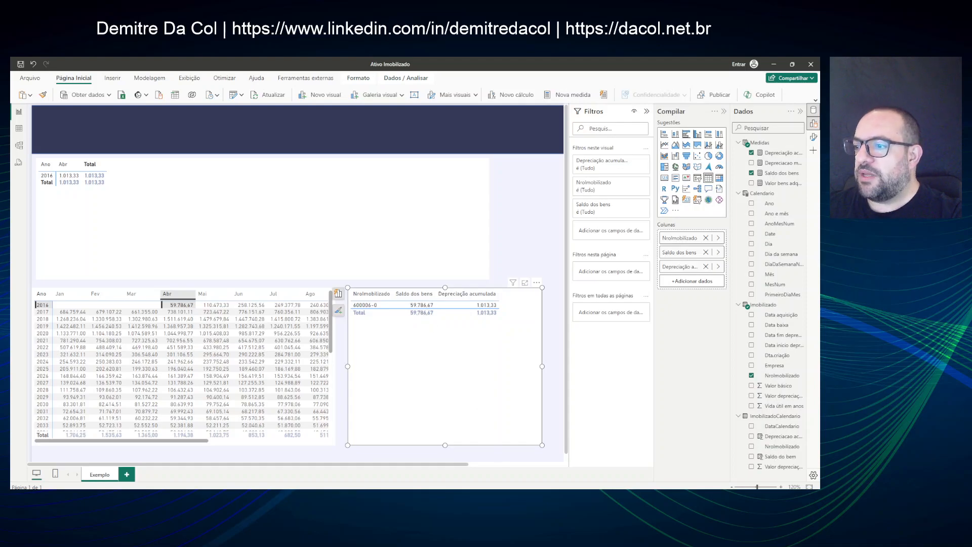
key(alt+Tab)
text(60800-597)
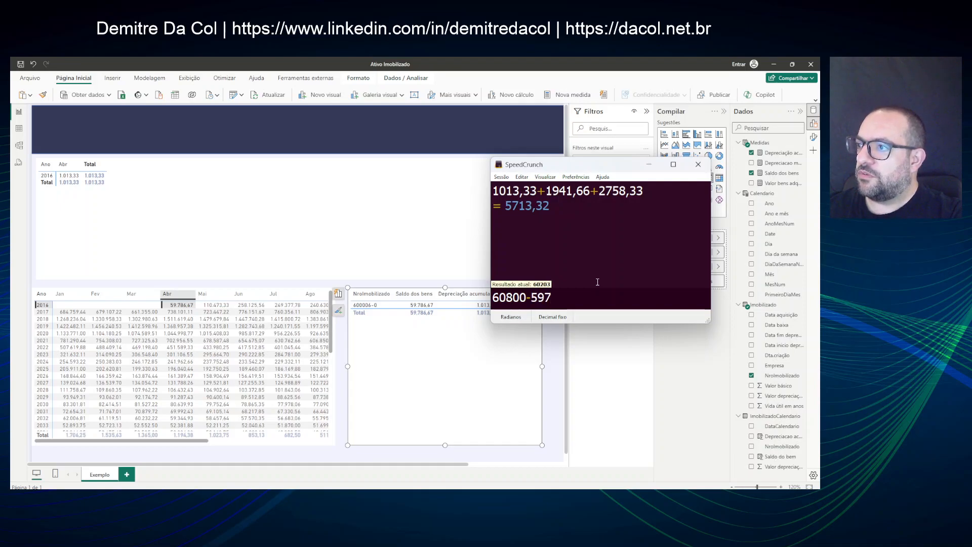
text(86,67)
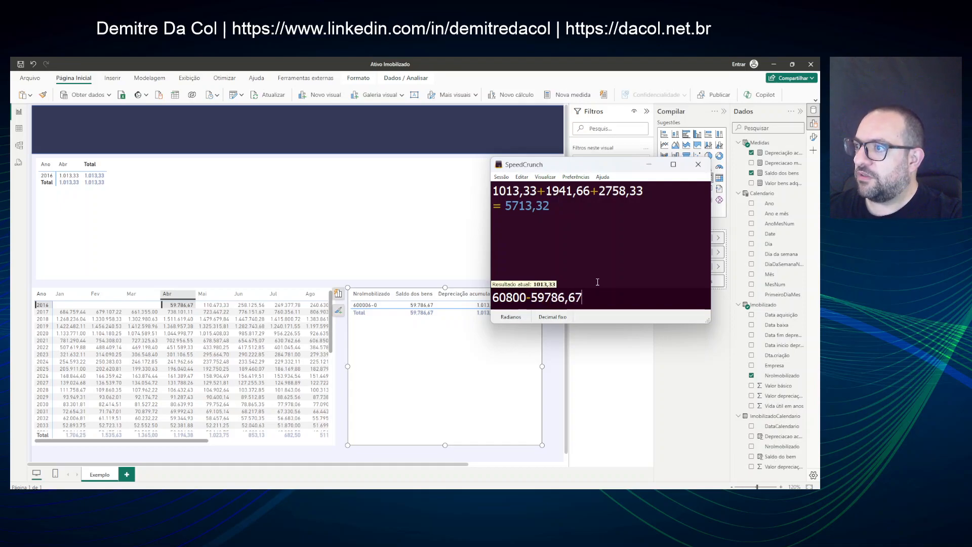
key(Return)
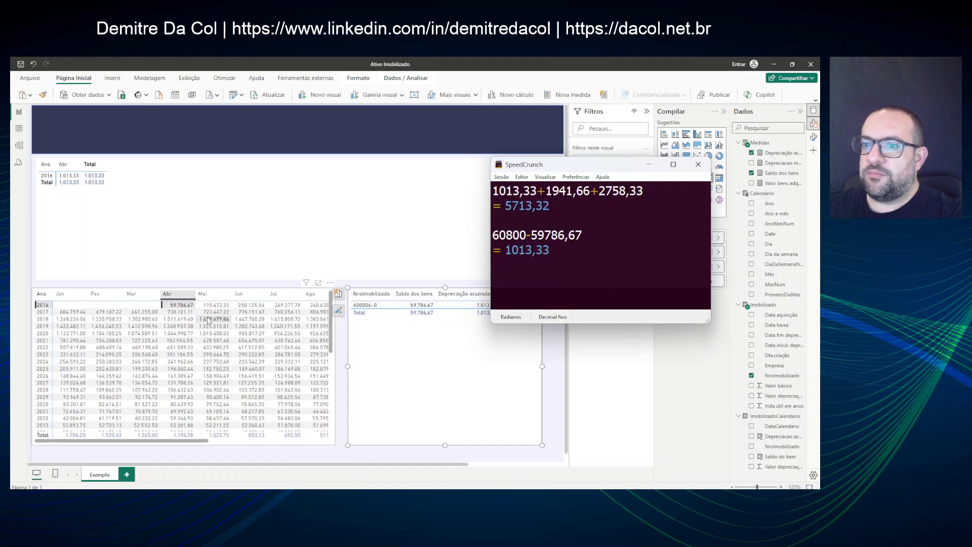
Cross-filter the asset table from the balance matrix by March, April and June 2017 and by June 2018, and review the per-asset rows.
click(145, 312)
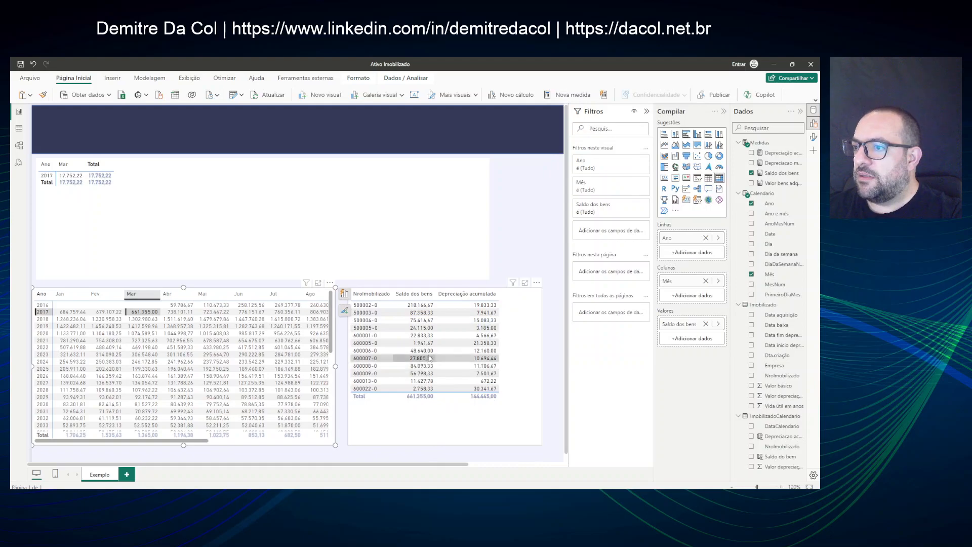
click(179, 311)
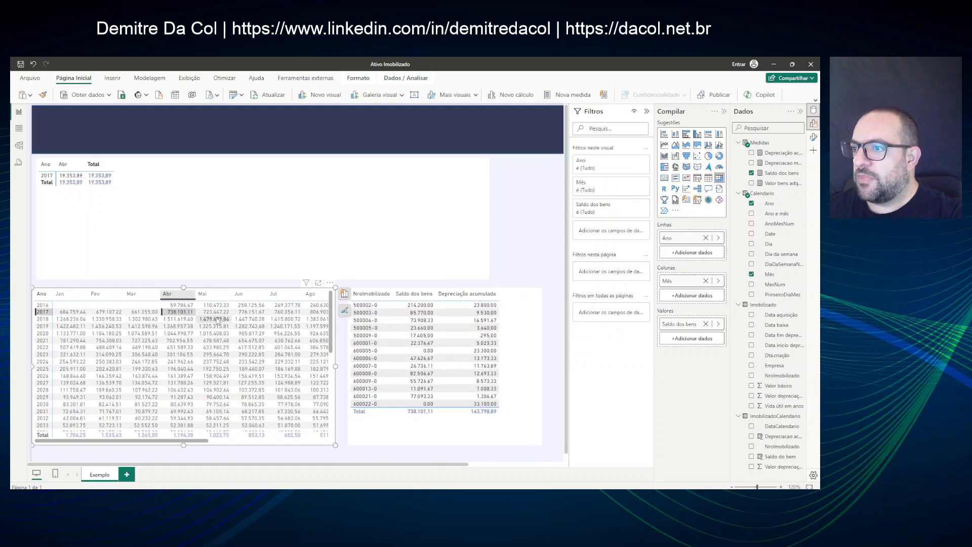
click(254, 312)
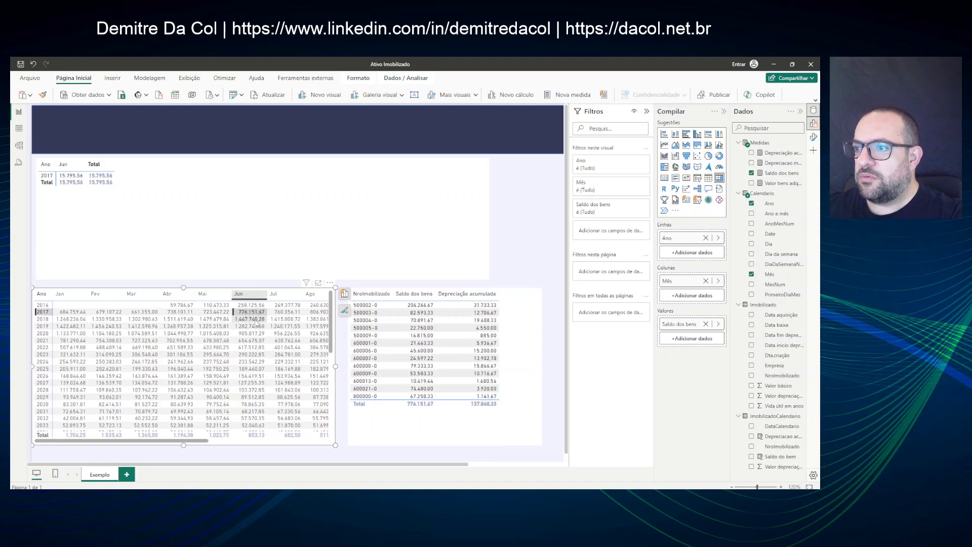
click(255, 319)
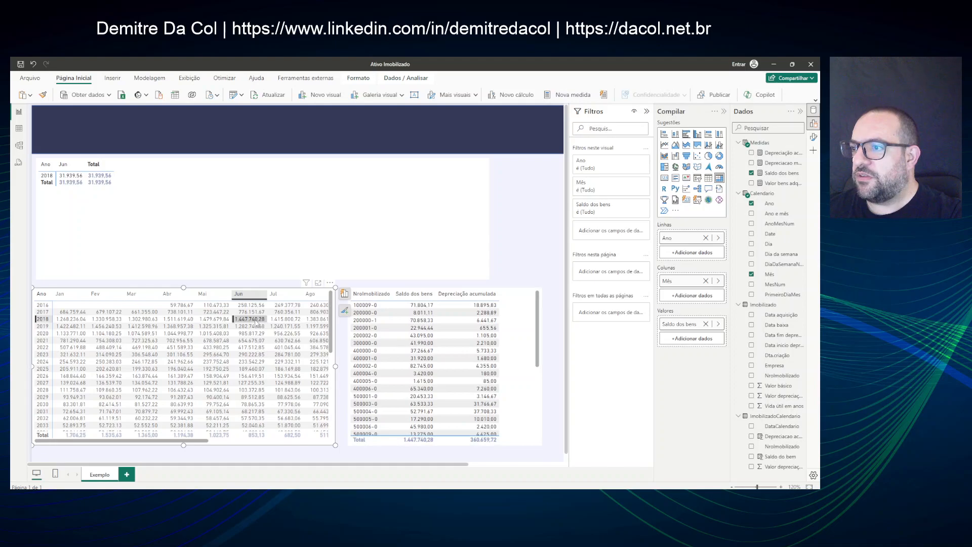
scroll(469, 381, down, 4)
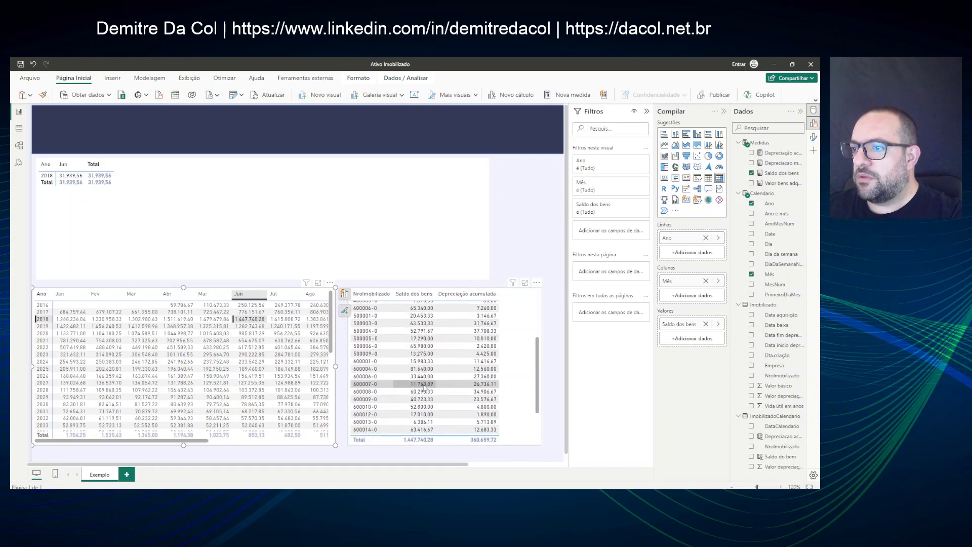